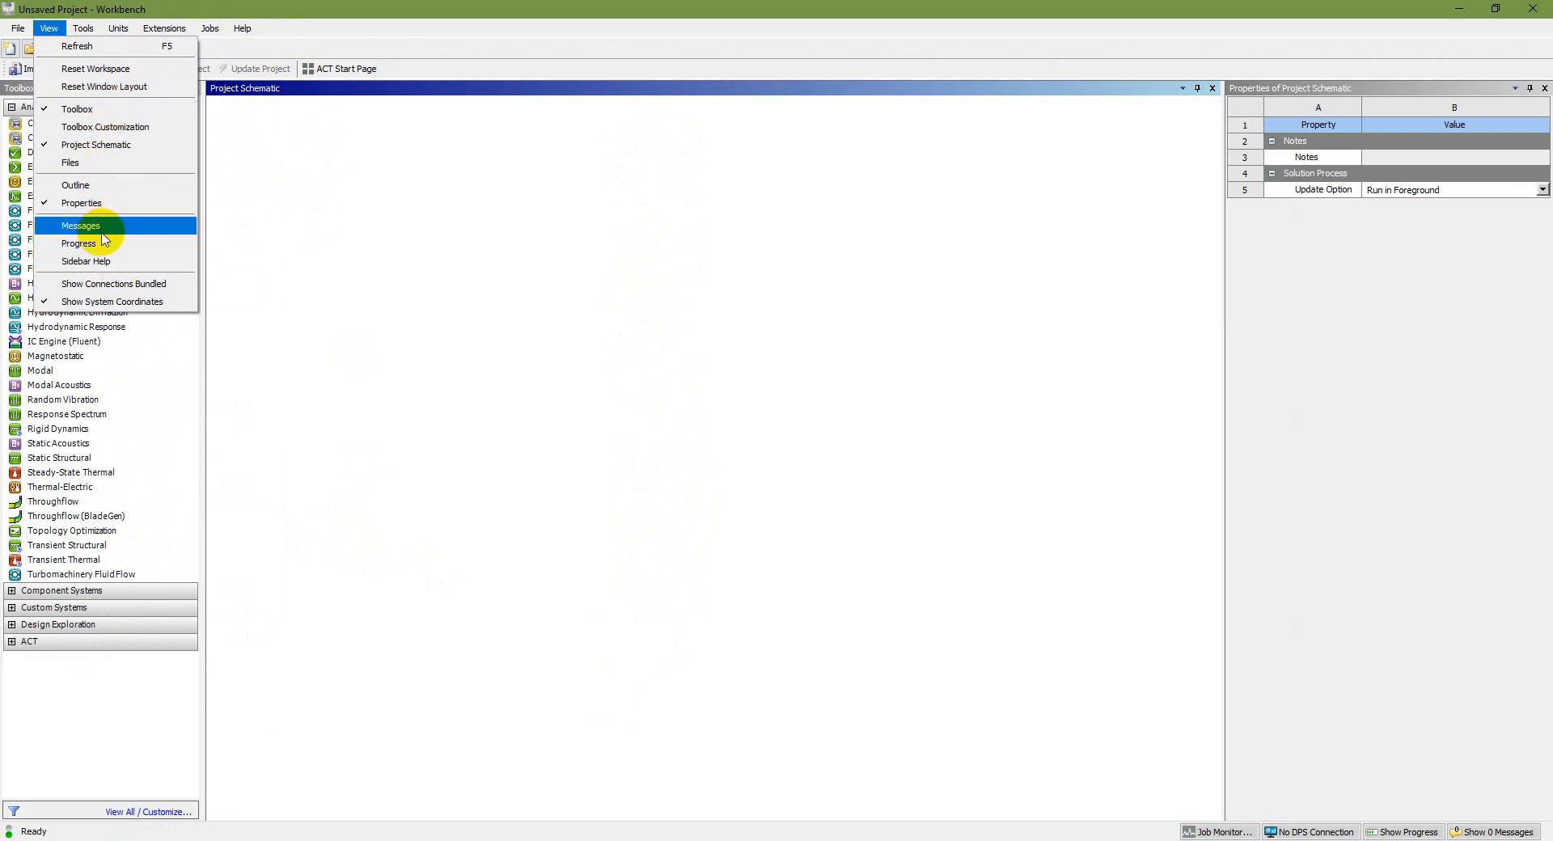
Add a Static Structural analysis system to the project schematic and save the project as Truss 2D 9 Members
left_click(289, 191)
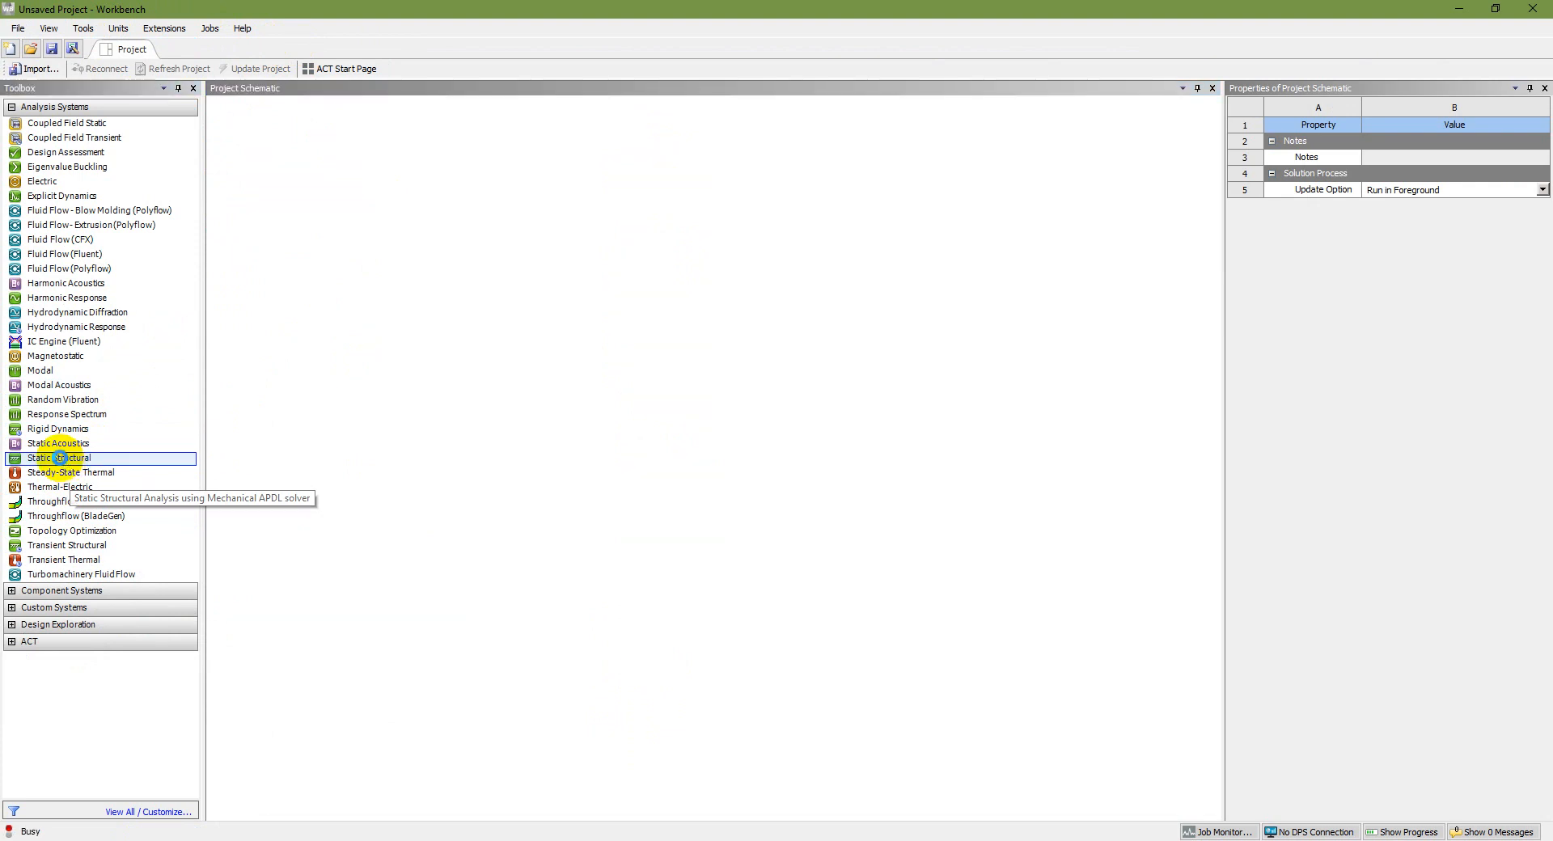
double_click(60, 458)
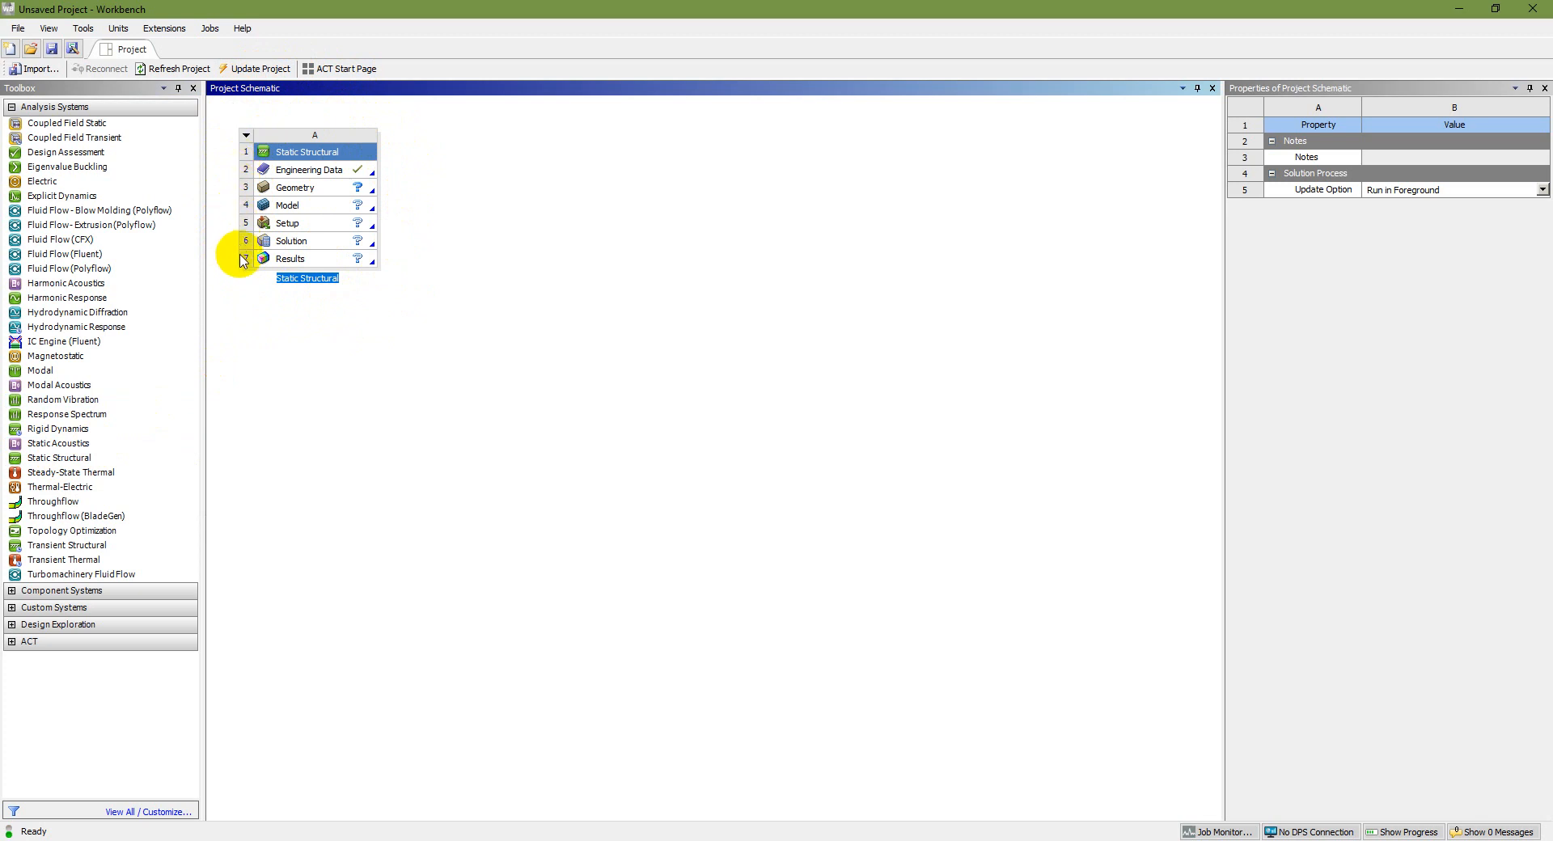
left_click(51, 48)
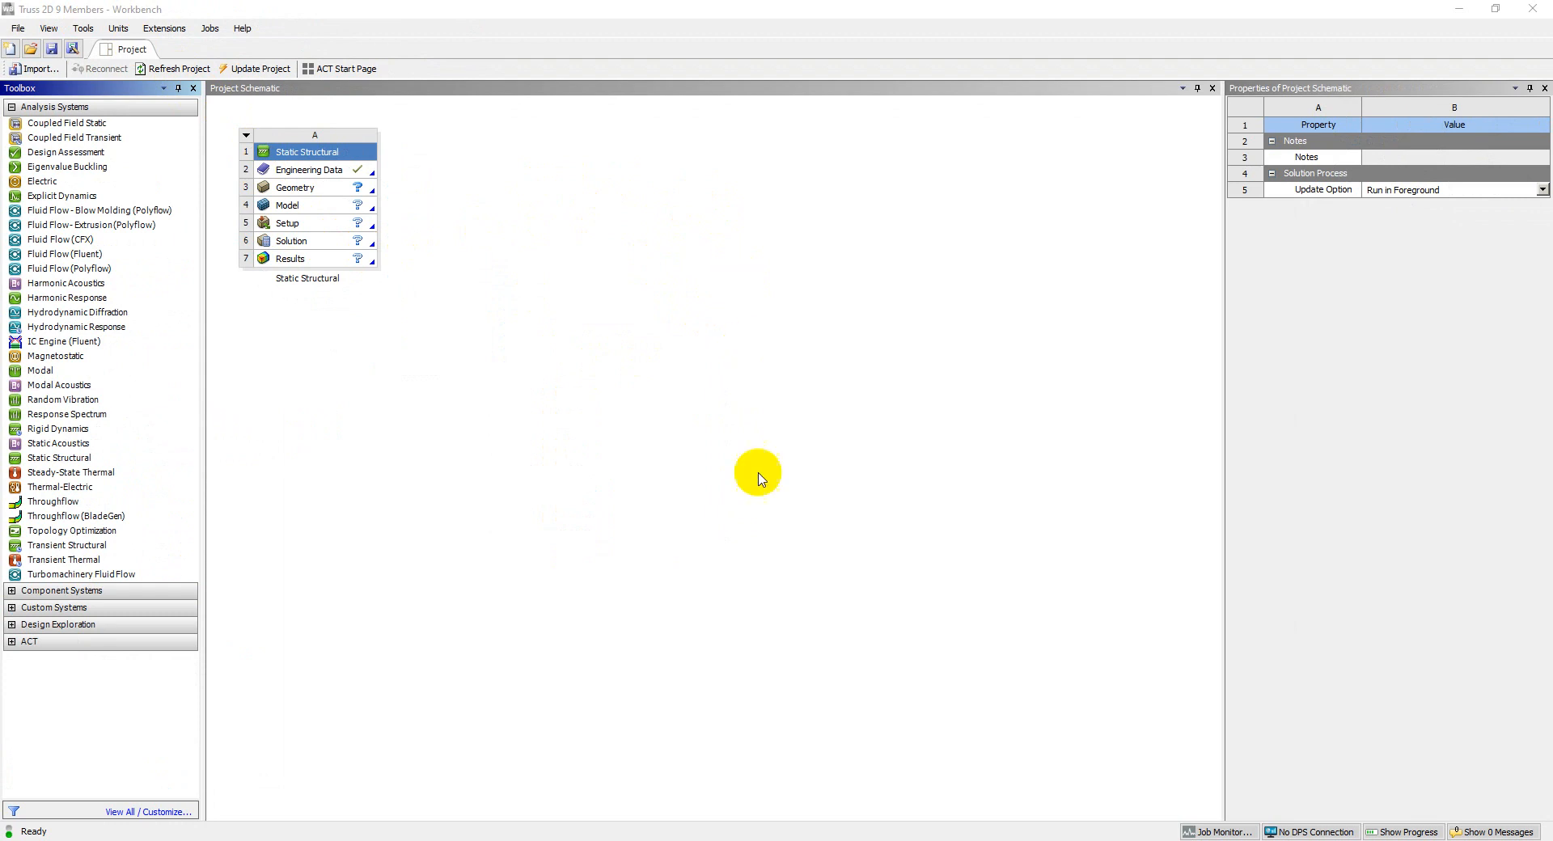
Switch to the PowerPoint slide show and review the listed steps for analysing the 9-member plane truss
left_click(823, 840)
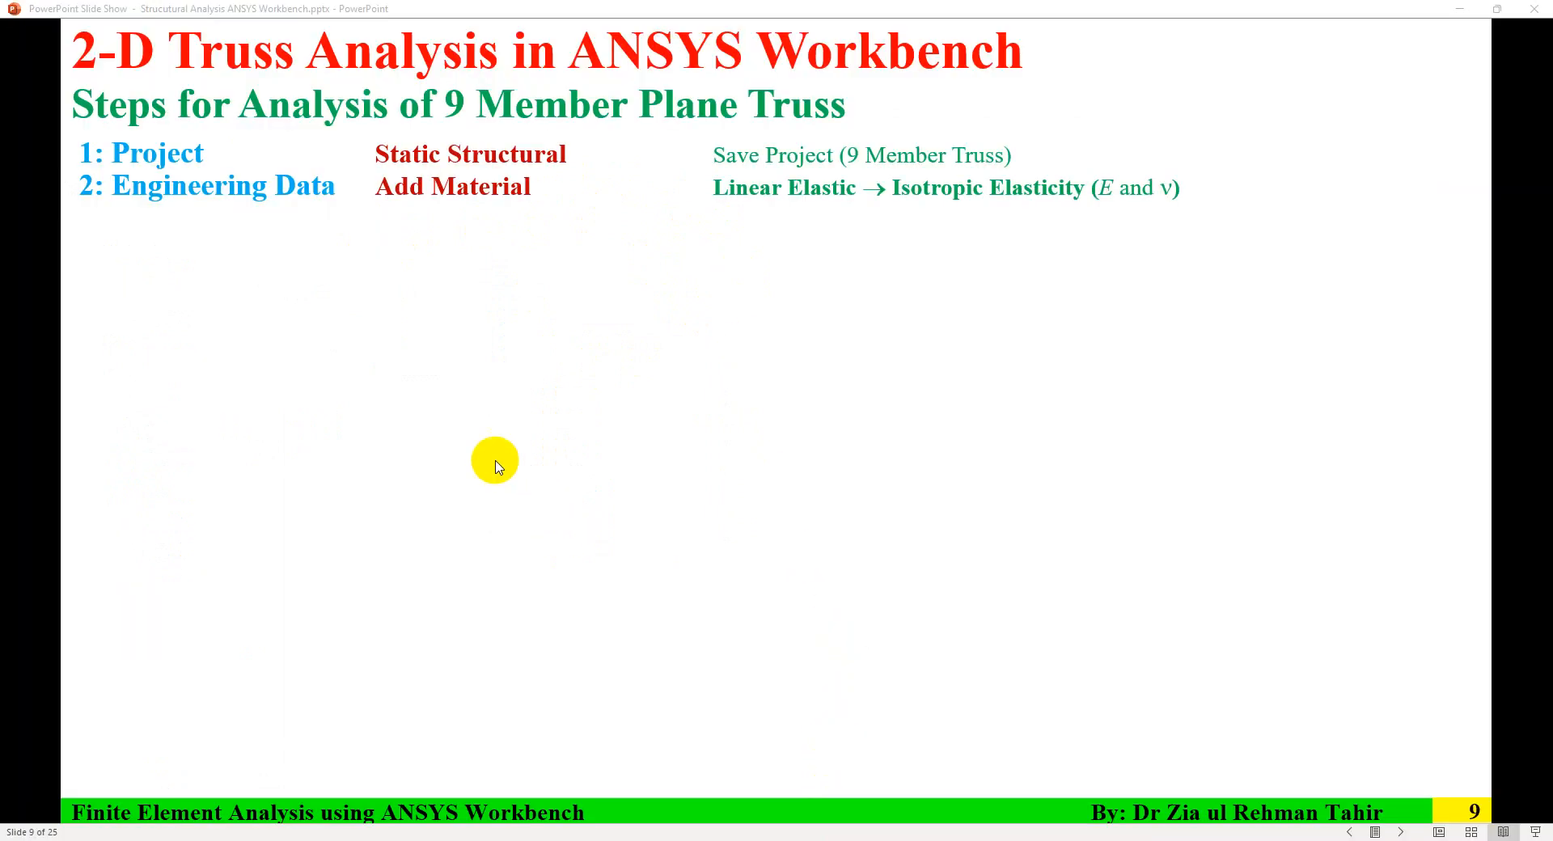
left_click(405, 201)
key("Left")
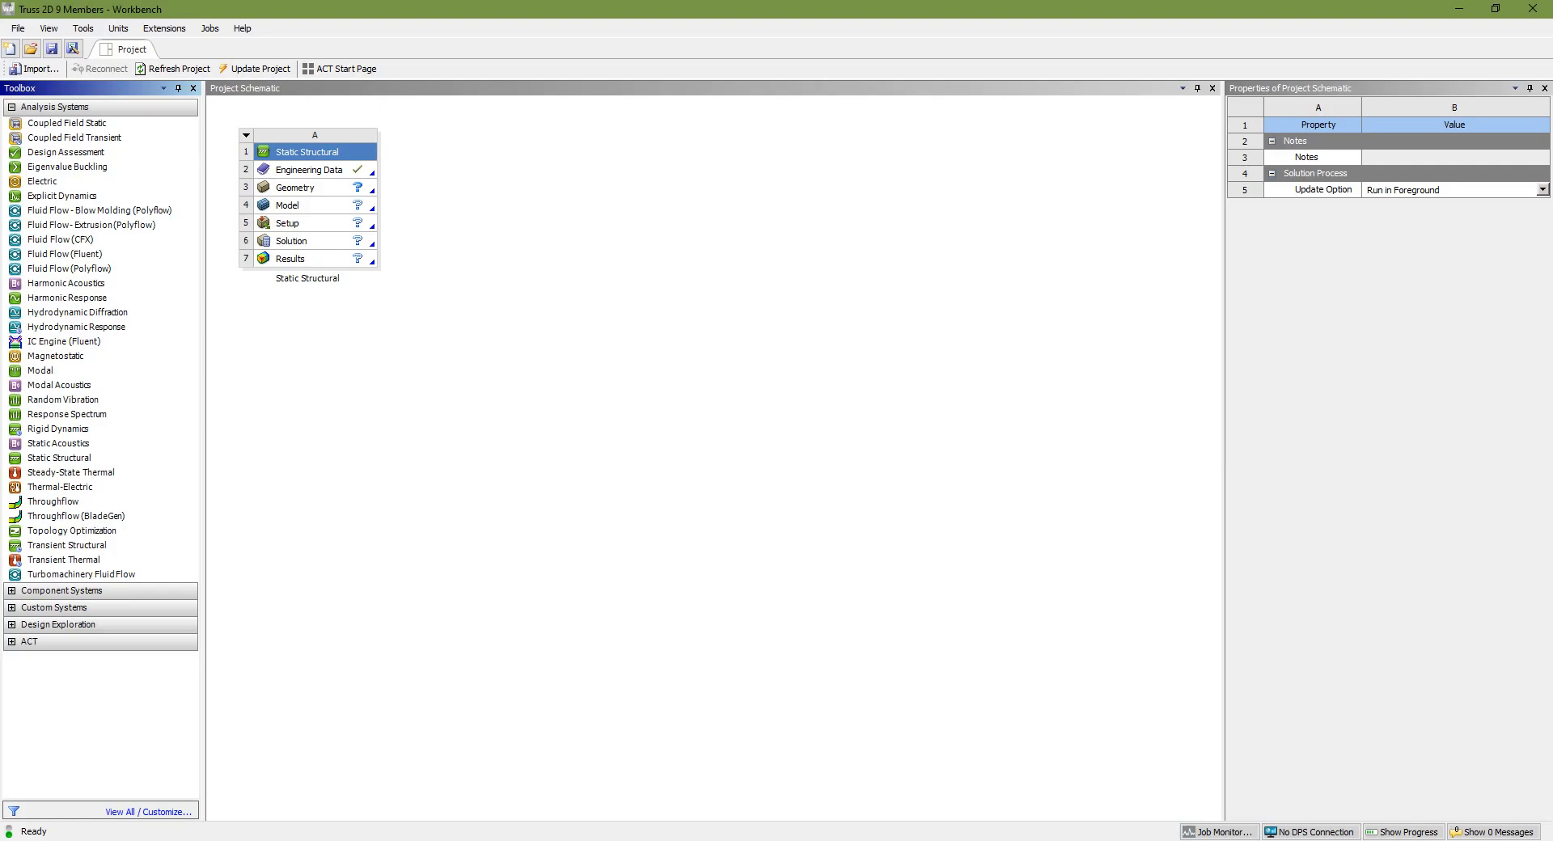
Switch back to Workbench, open the Static Structural system's Engineering Data and widen the material outline pane
left_click(307, 172)
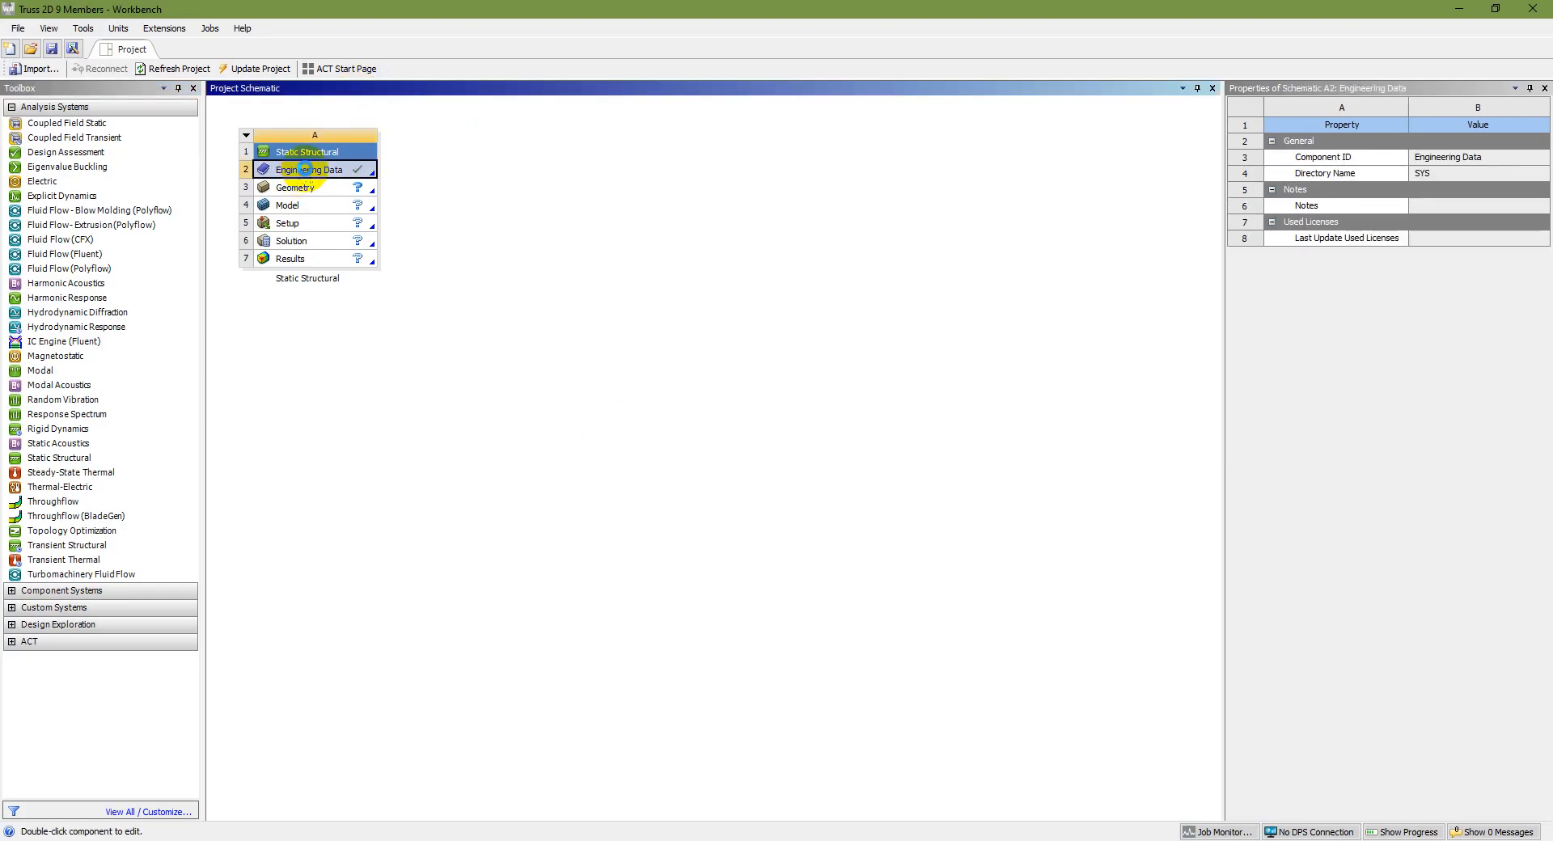
double_click(304, 169)
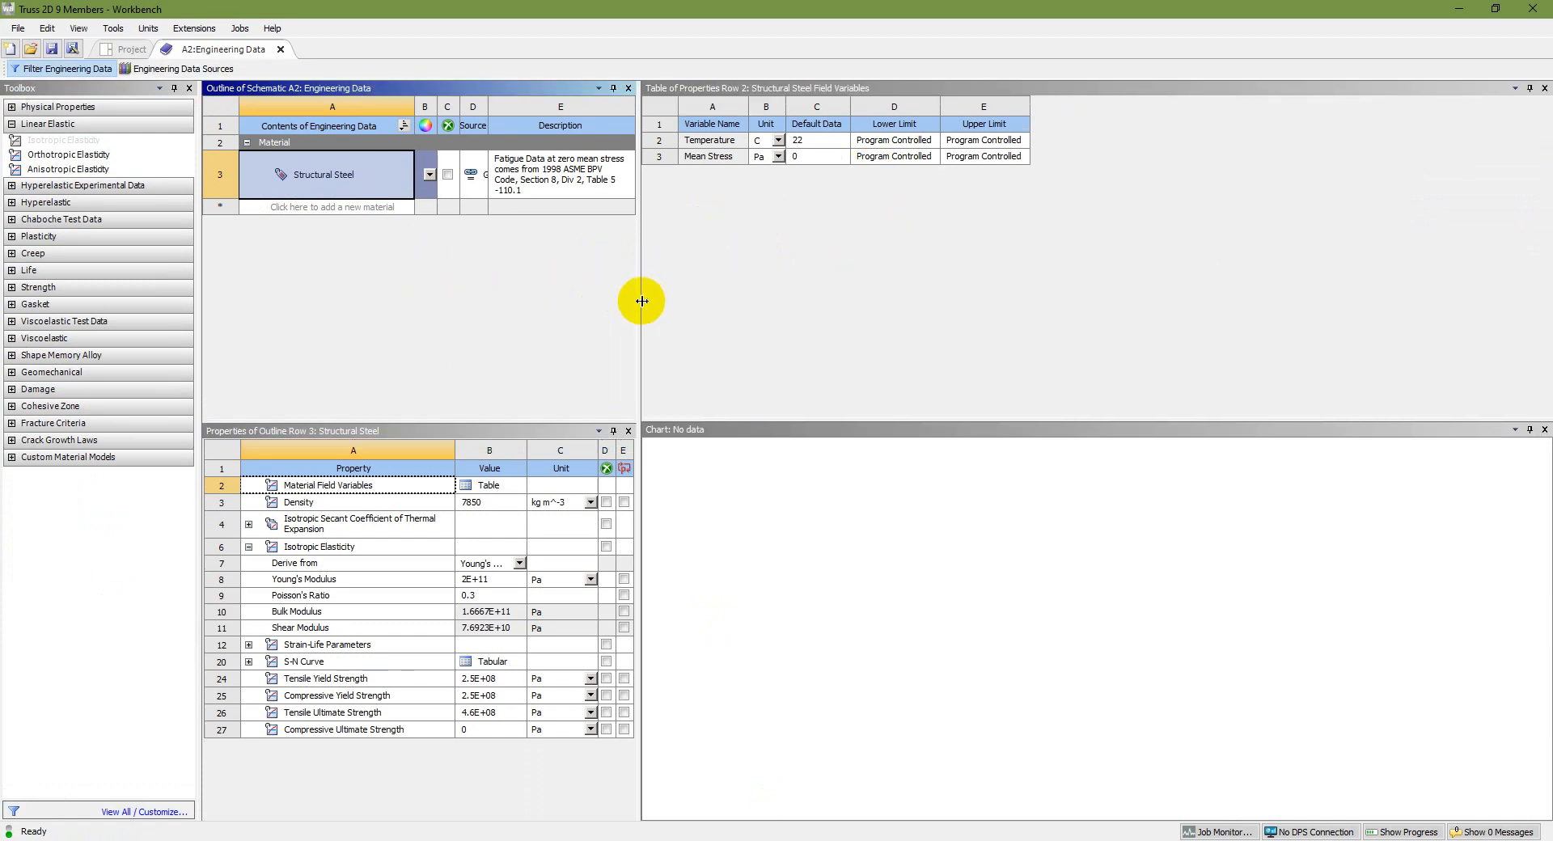
left_click_drag(642, 301, 1131, 275)
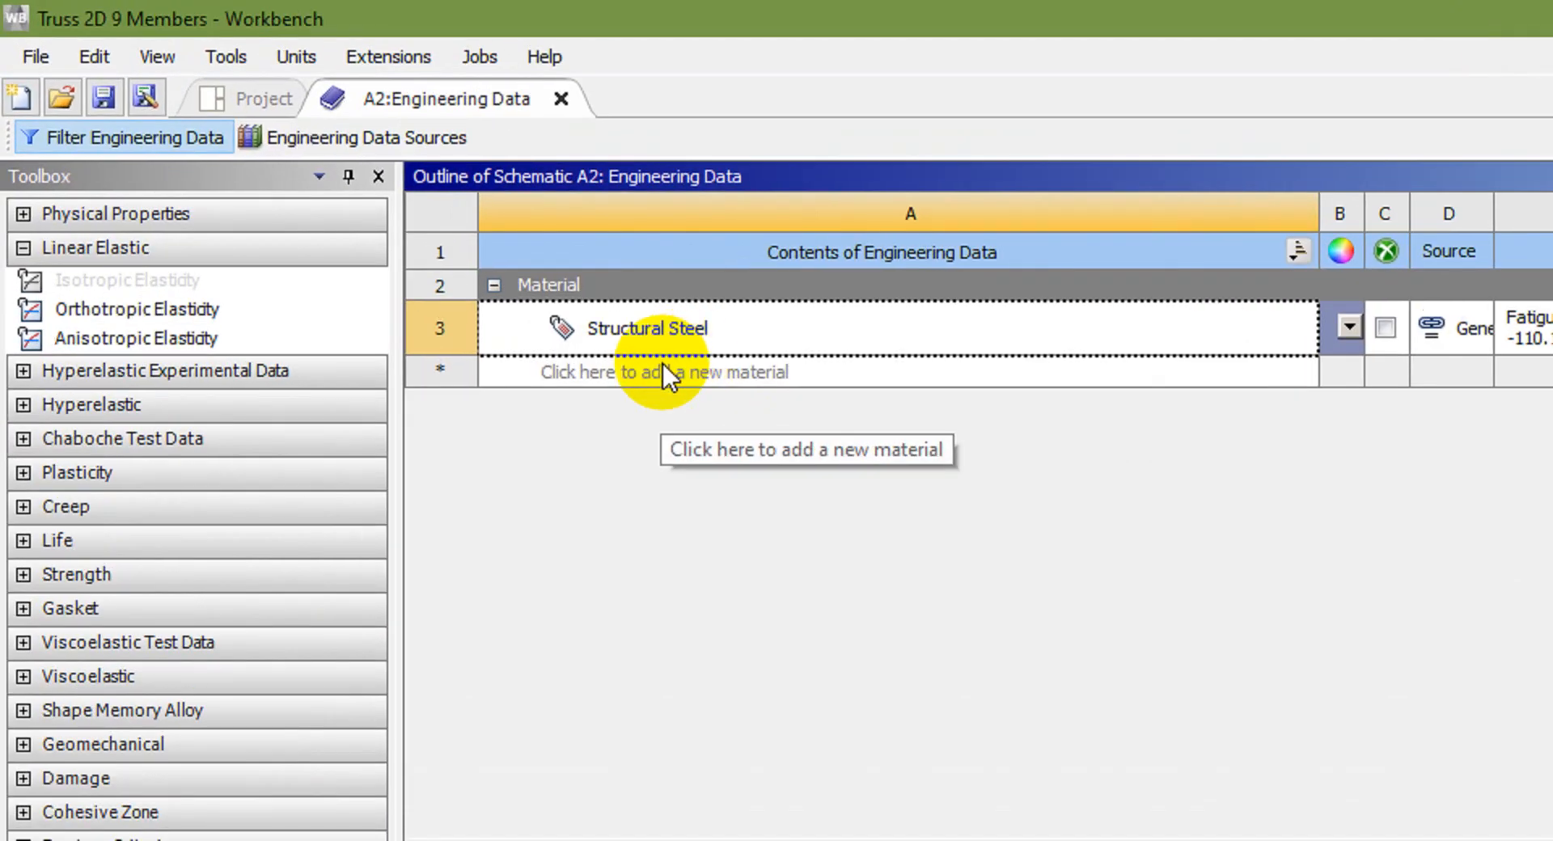
Add a material named New Material to the engineering data and assign it the Isotropic Elasticity property
left_click(325, 188)
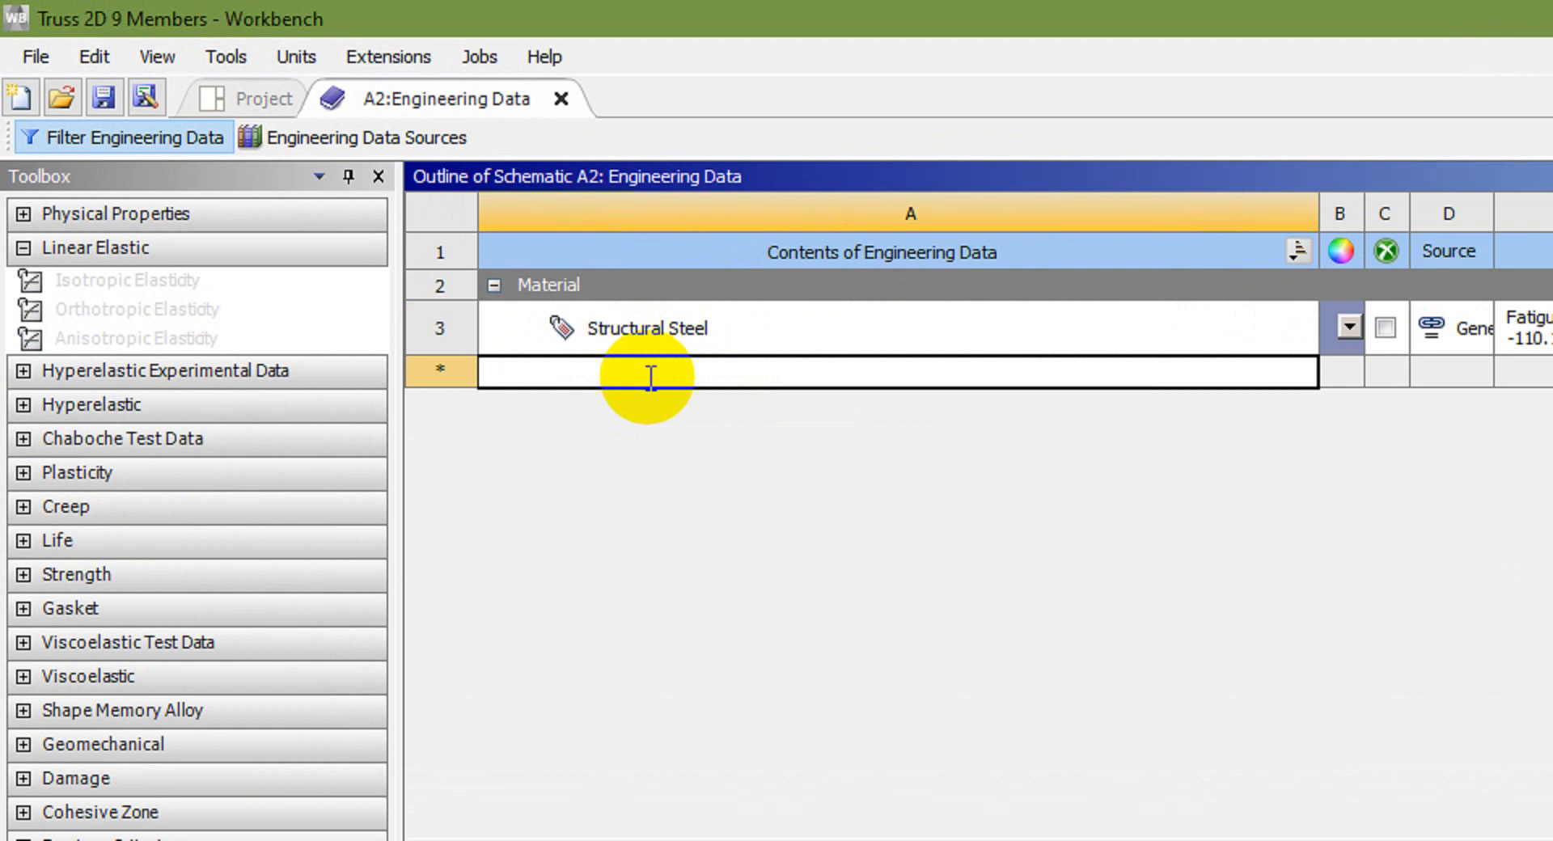
type("New Ma")
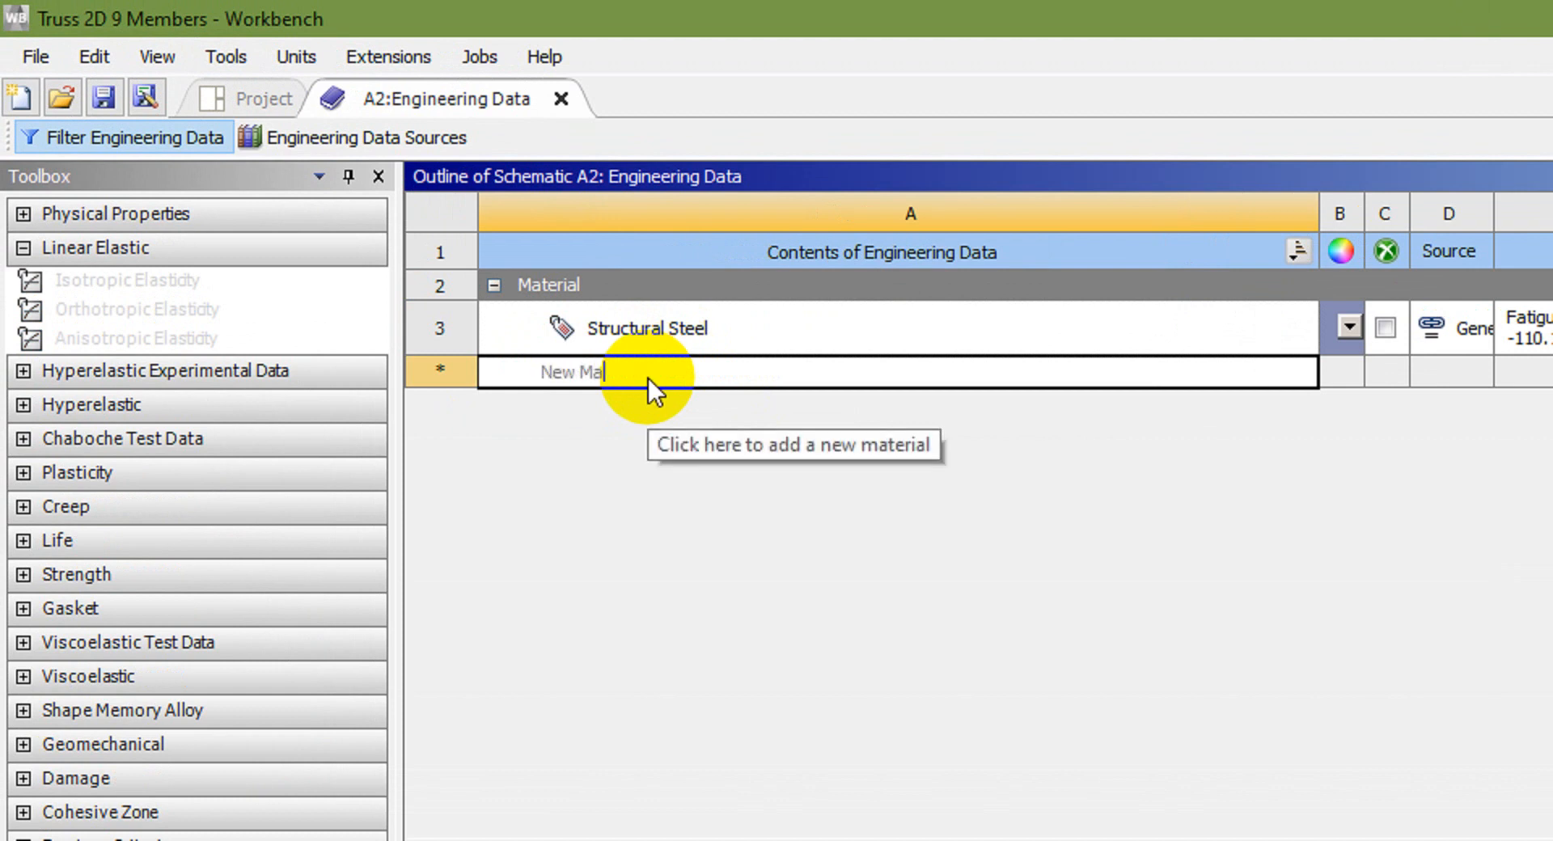
type("terial")
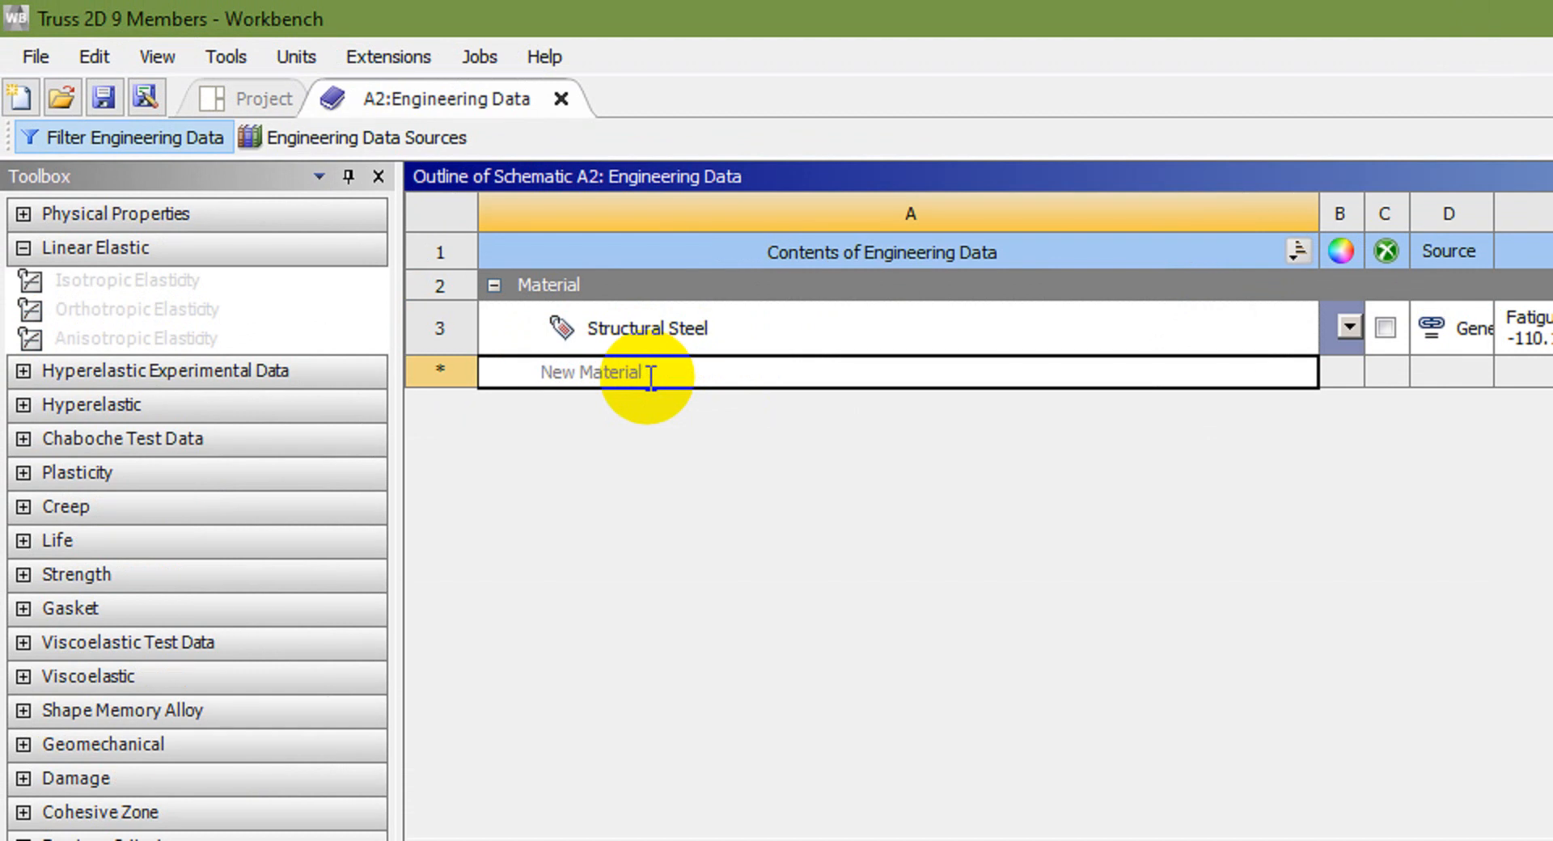
left_click(583, 415)
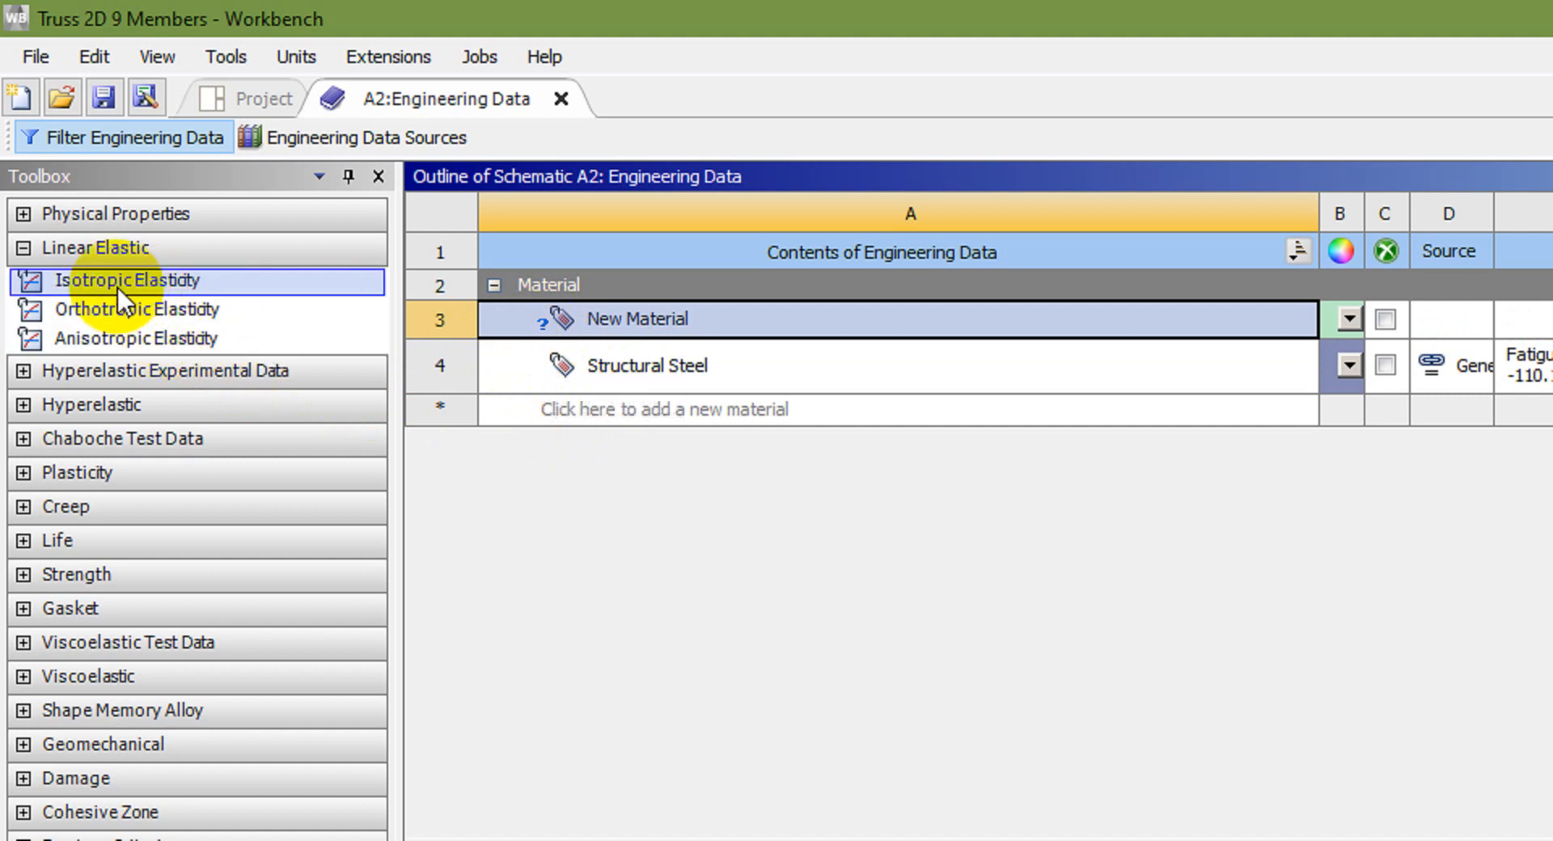
left_click_drag(113, 284, 639, 313)
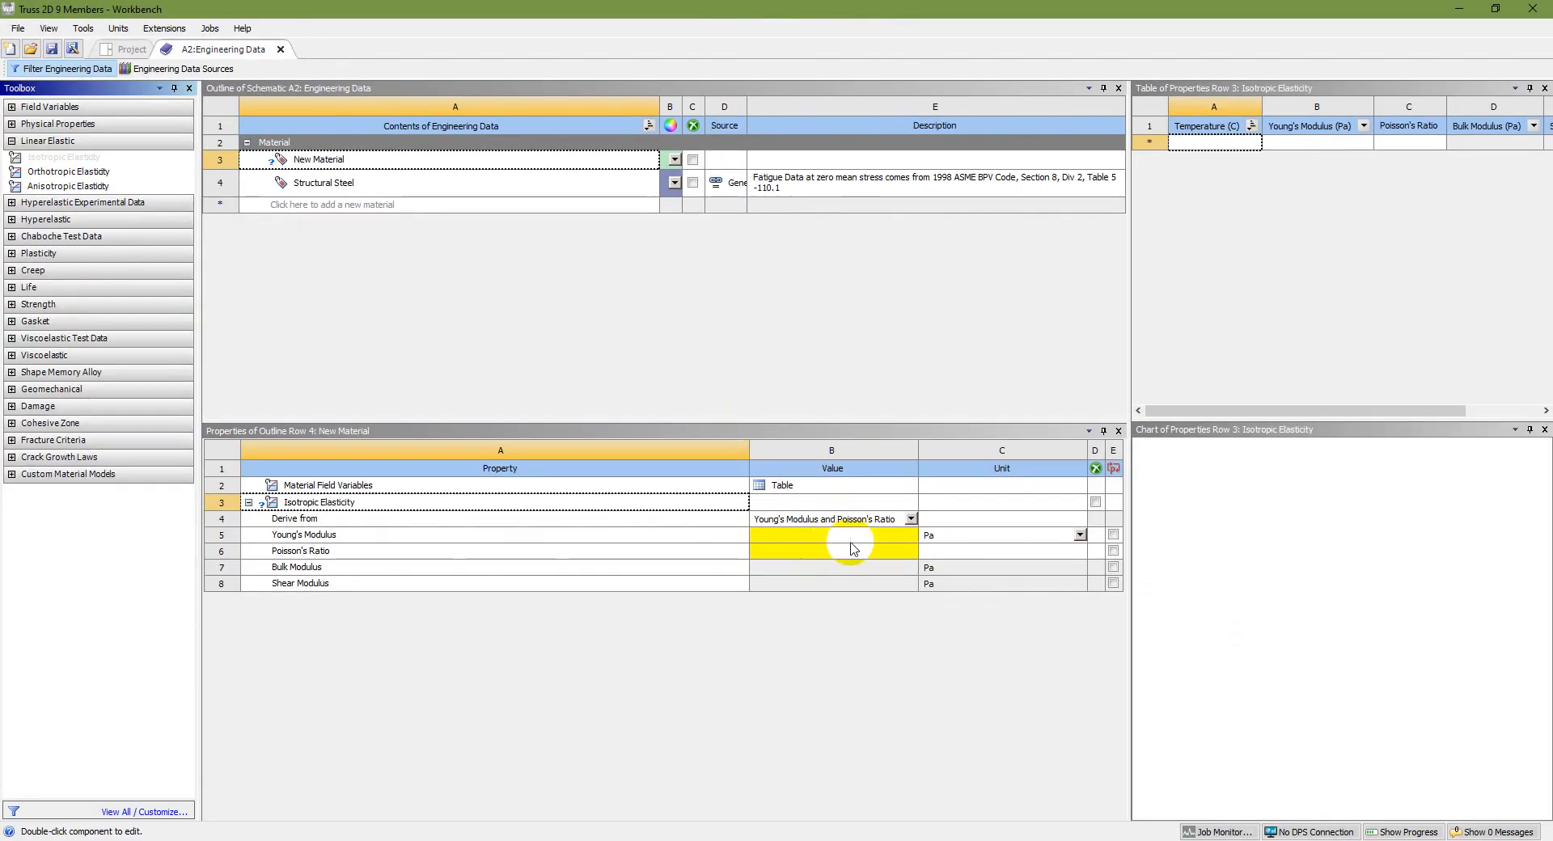
Set New Material's Young's Modulus to 30e9 Pa and its Poisson's Ratio to 0.3
left_click(962, 539)
left_click(943, 547)
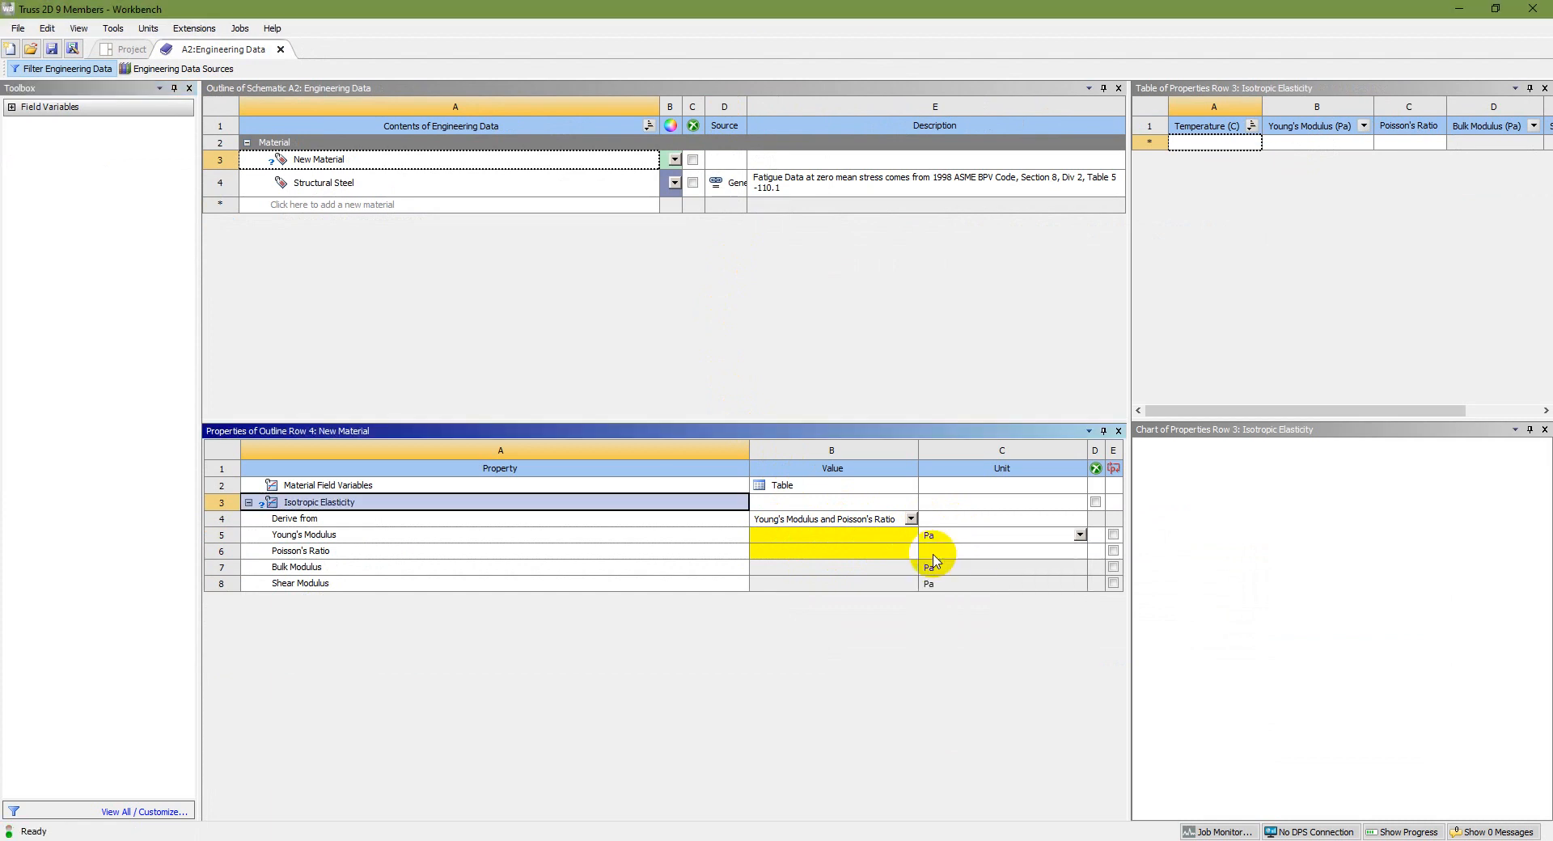
left_click(862, 538)
type("2")
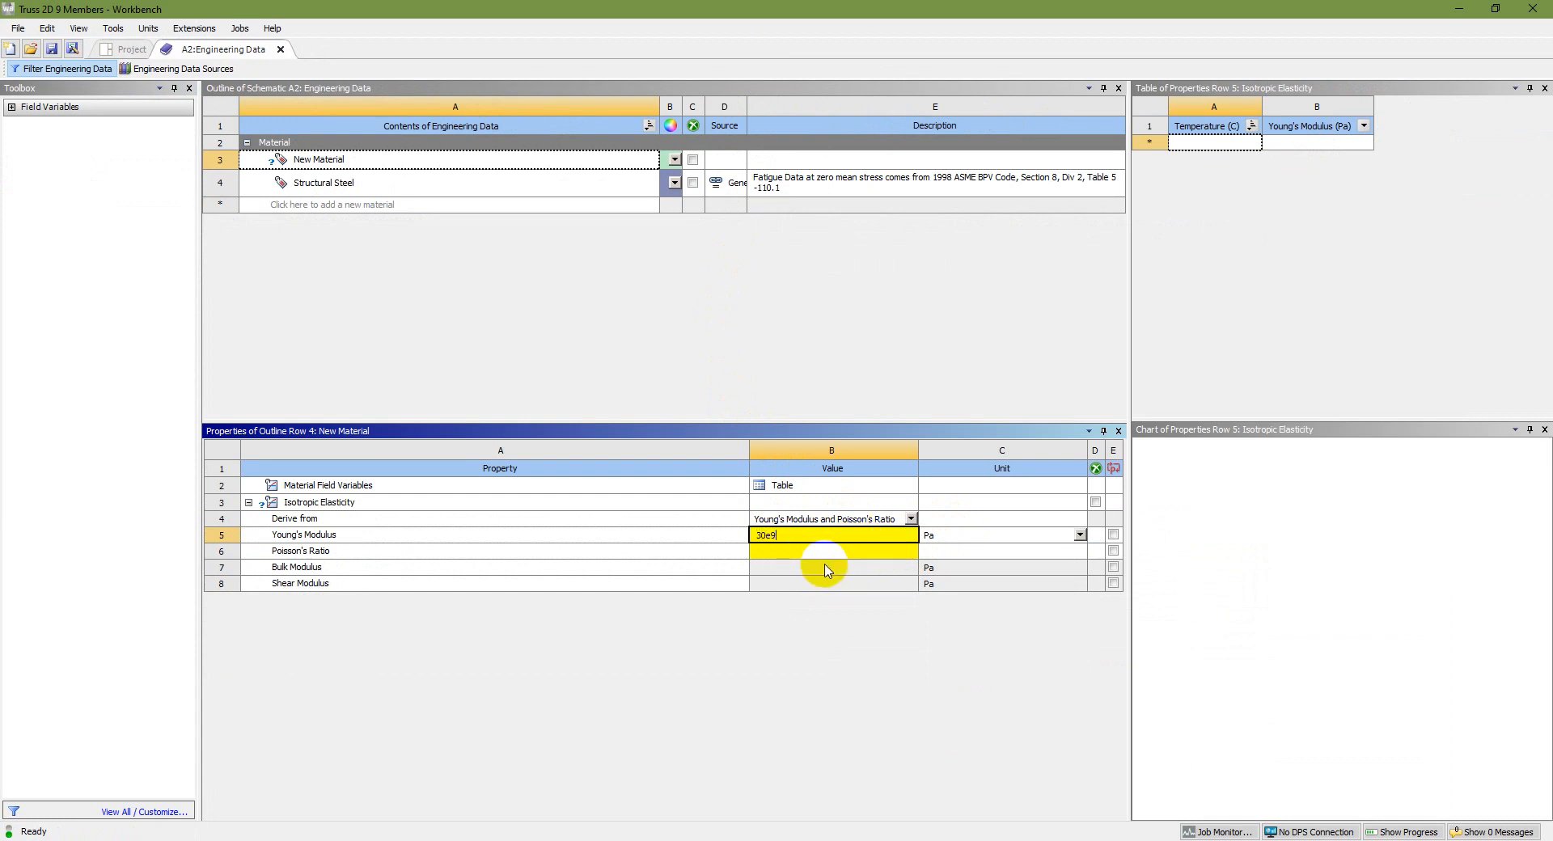
left_click(831, 558)
type("0.3")
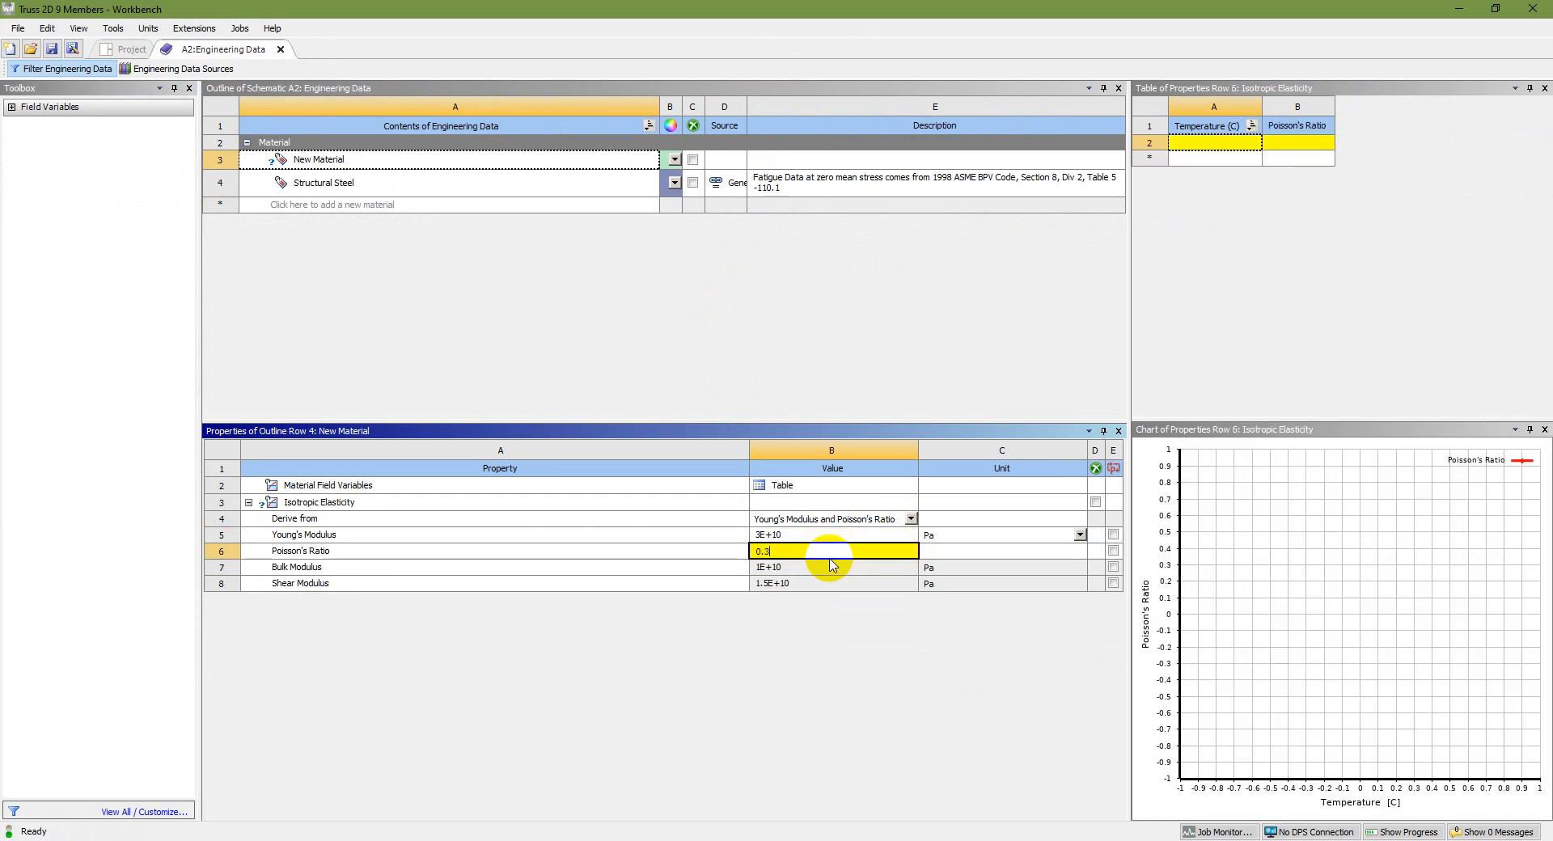
left_click(772, 659)
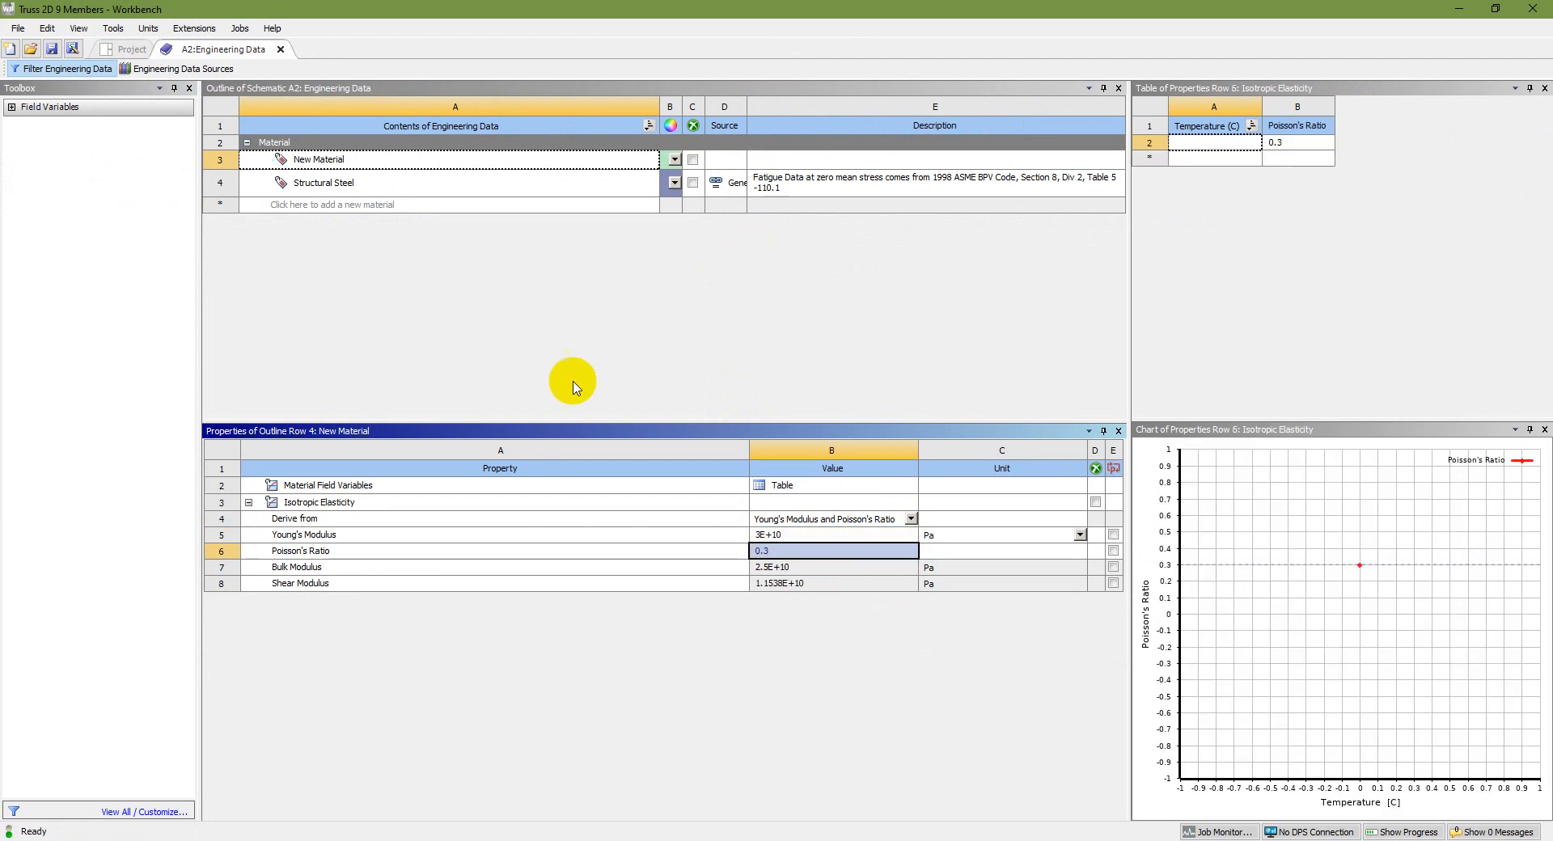
Save the project with the new material and close Engineering Data to return to the project schematic
left_click(319, 160)
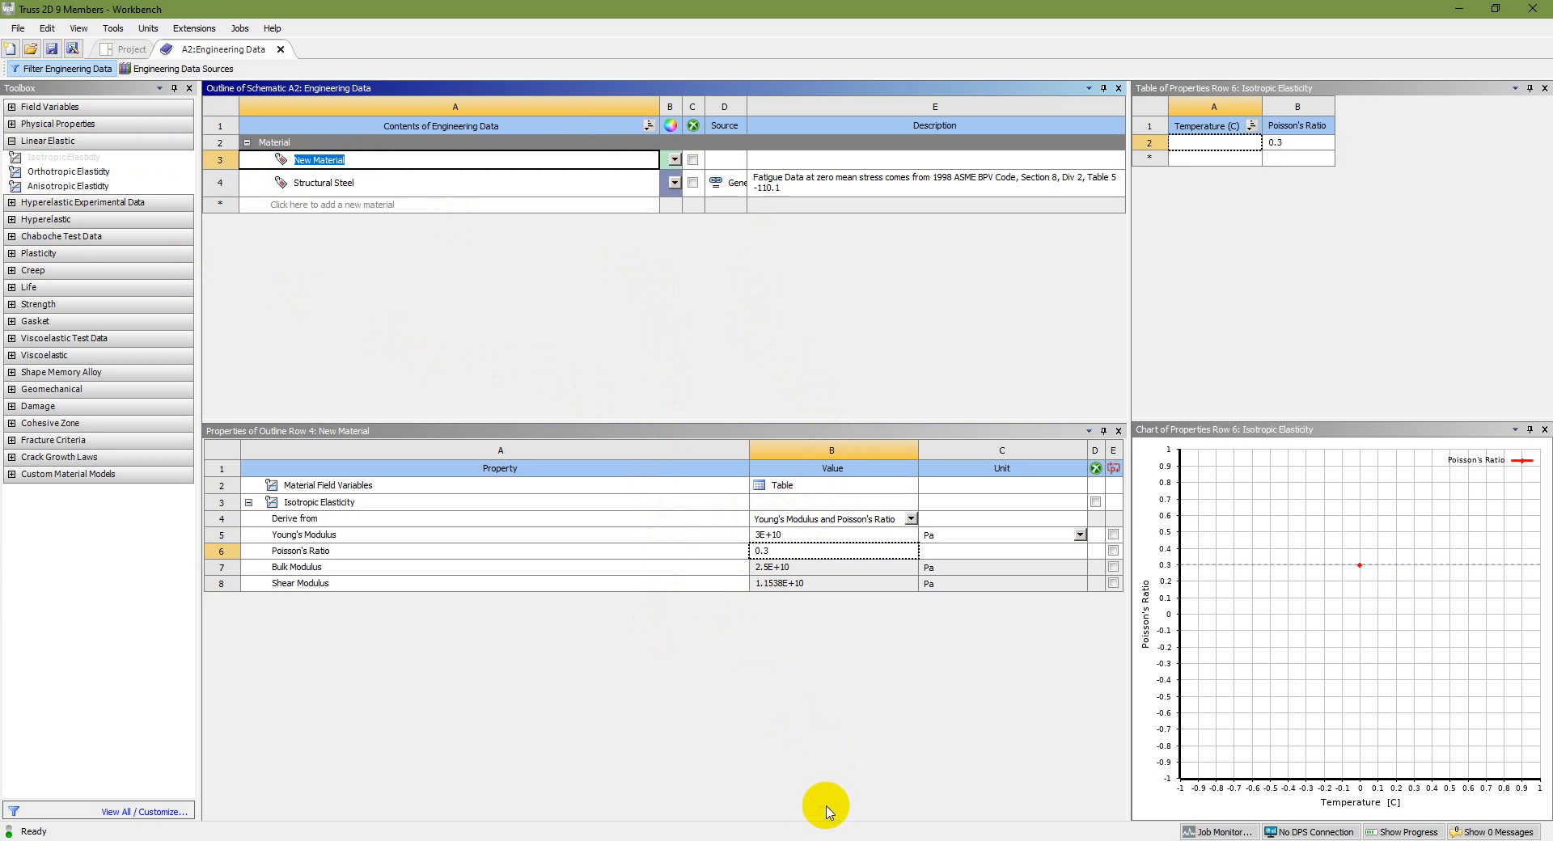
left_click(52, 51)
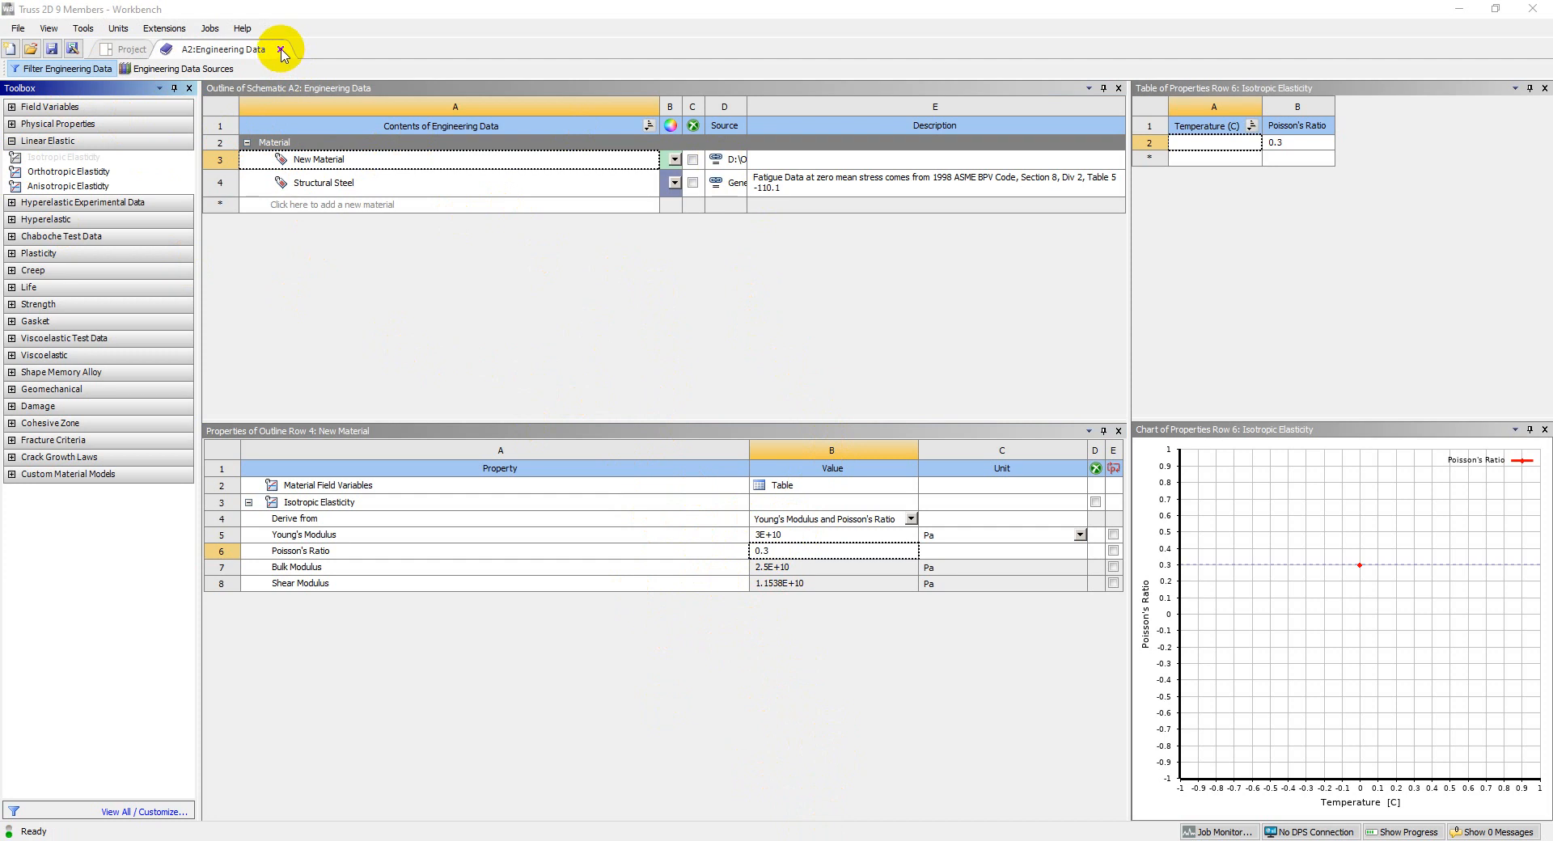
left_click(280, 51)
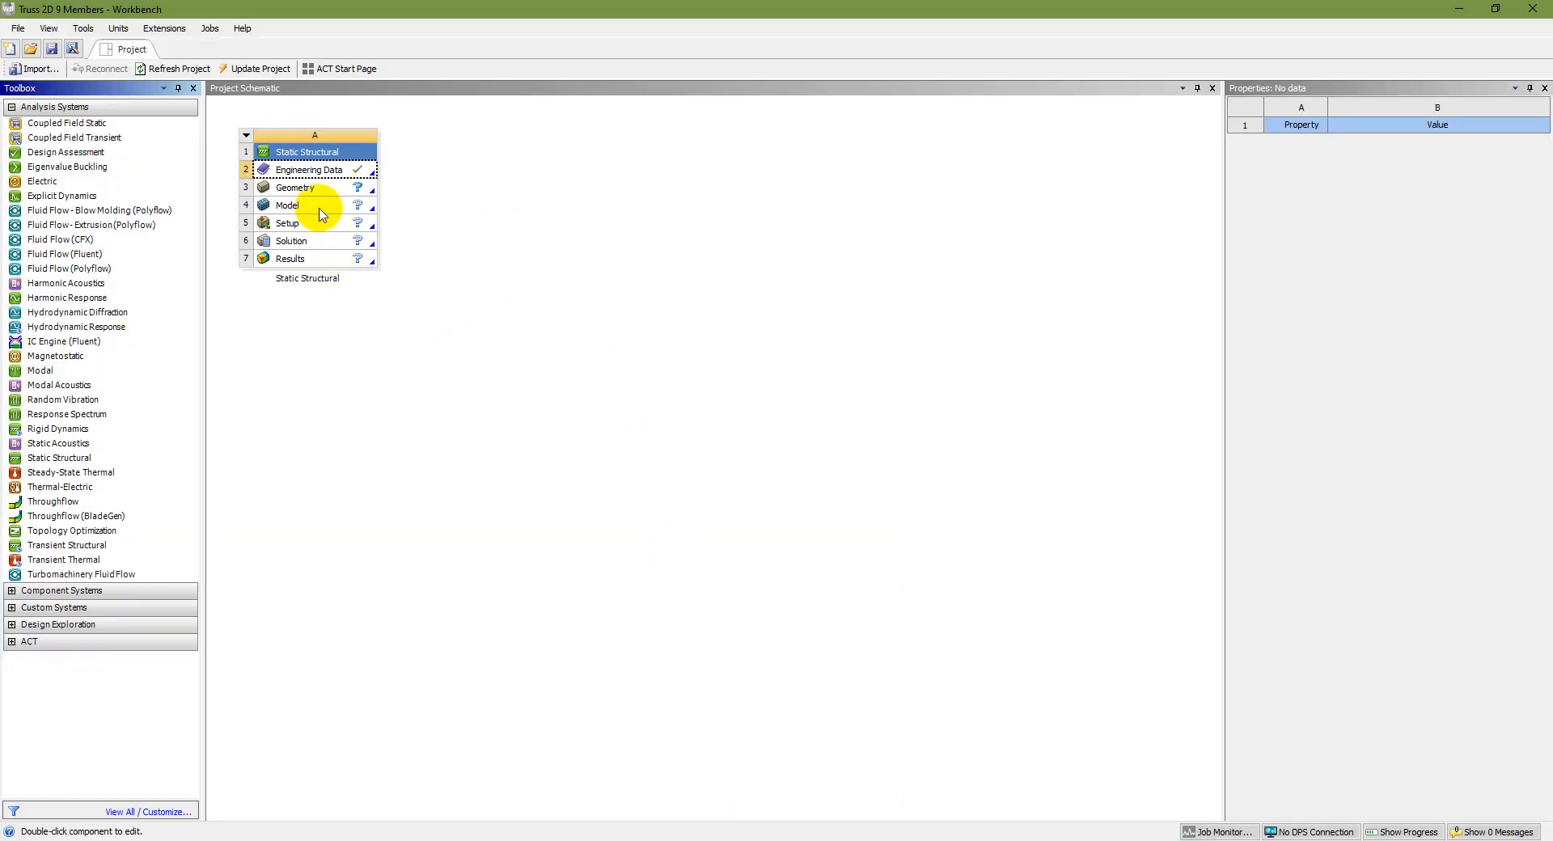
In the Geometry cell's properties, disable solid and surface bodies, enable line bodies, and use the 3D analysis type
left_click(320, 189)
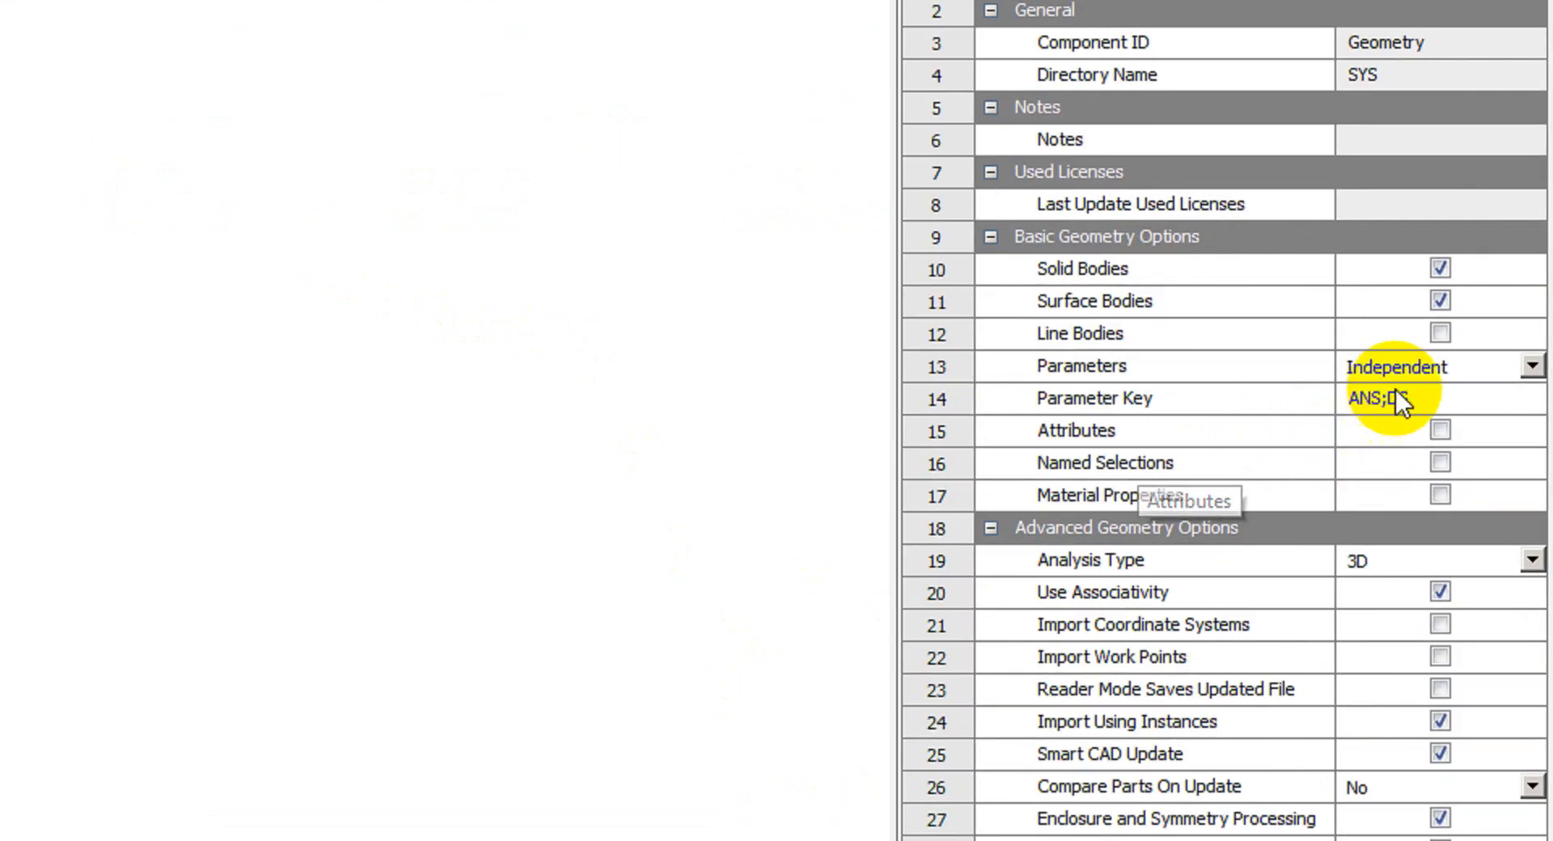
left_click(1444, 273)
left_click(1443, 299)
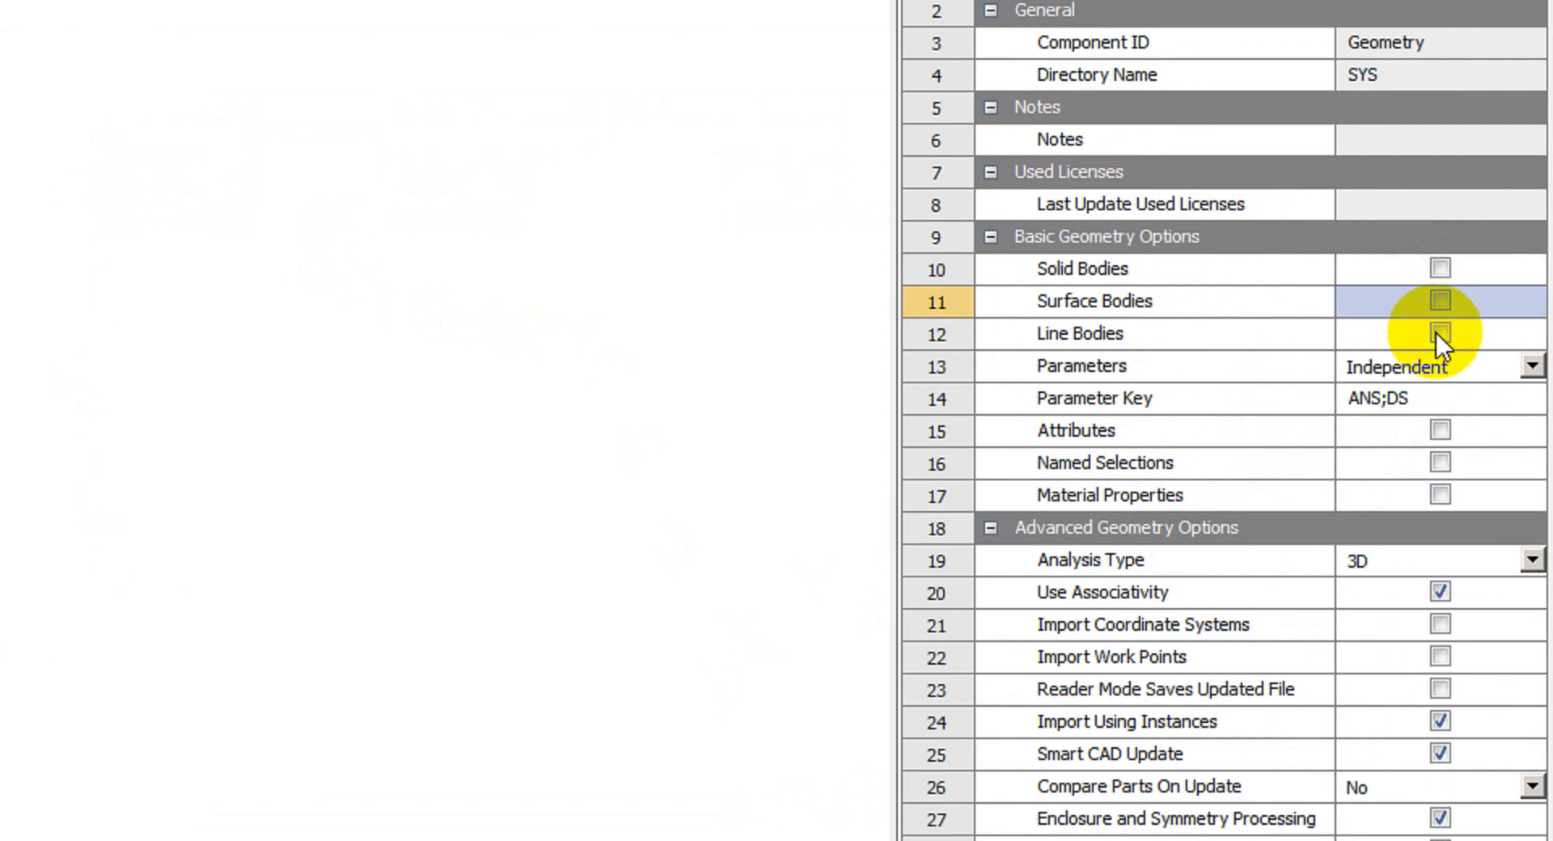
left_click(1439, 333)
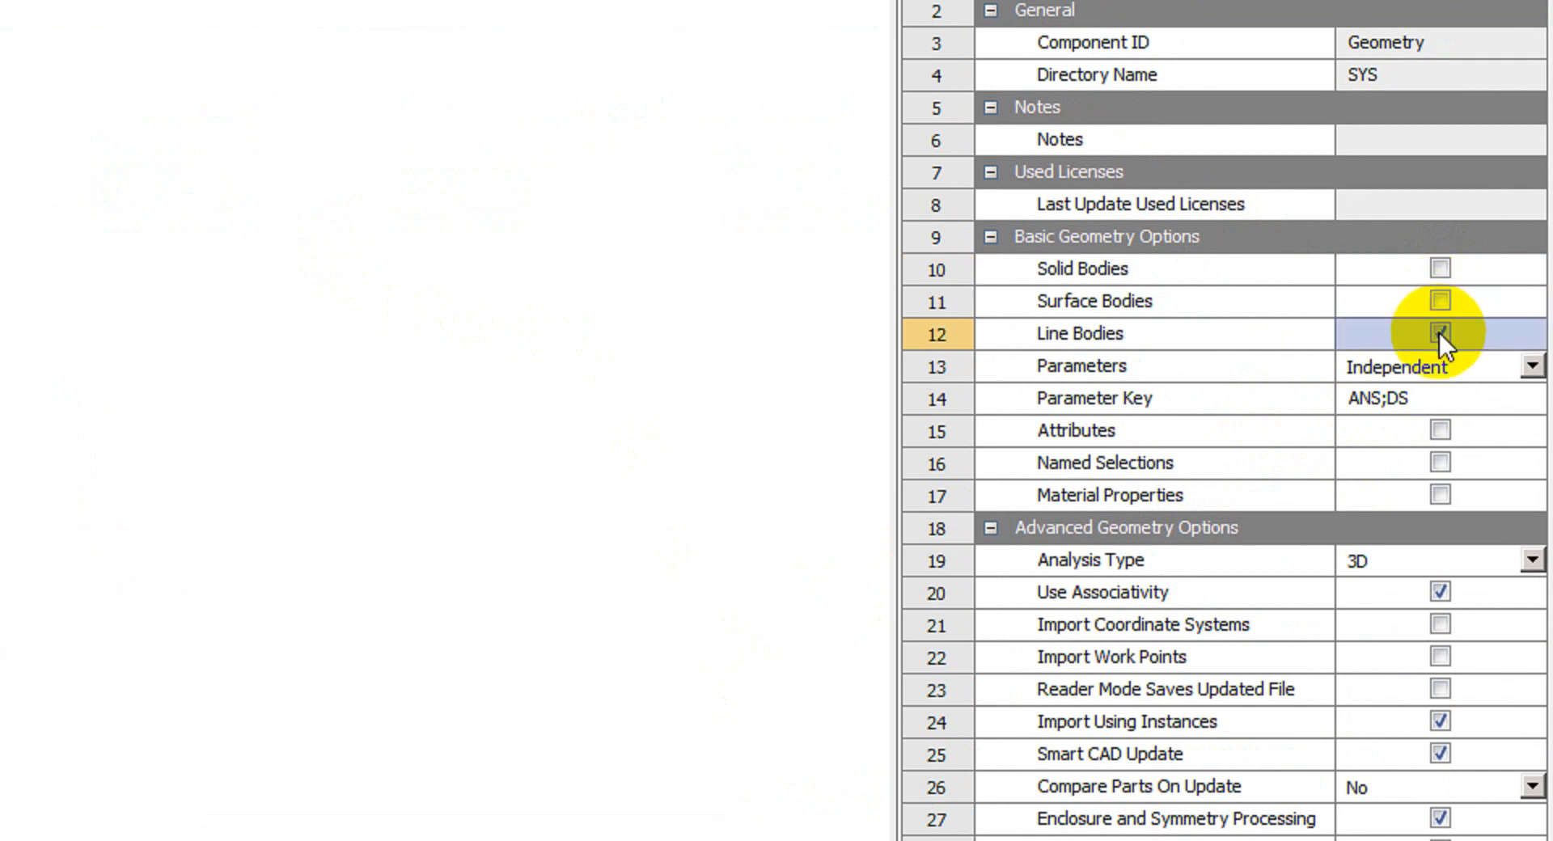
left_click(1533, 556)
left_click(1461, 588)
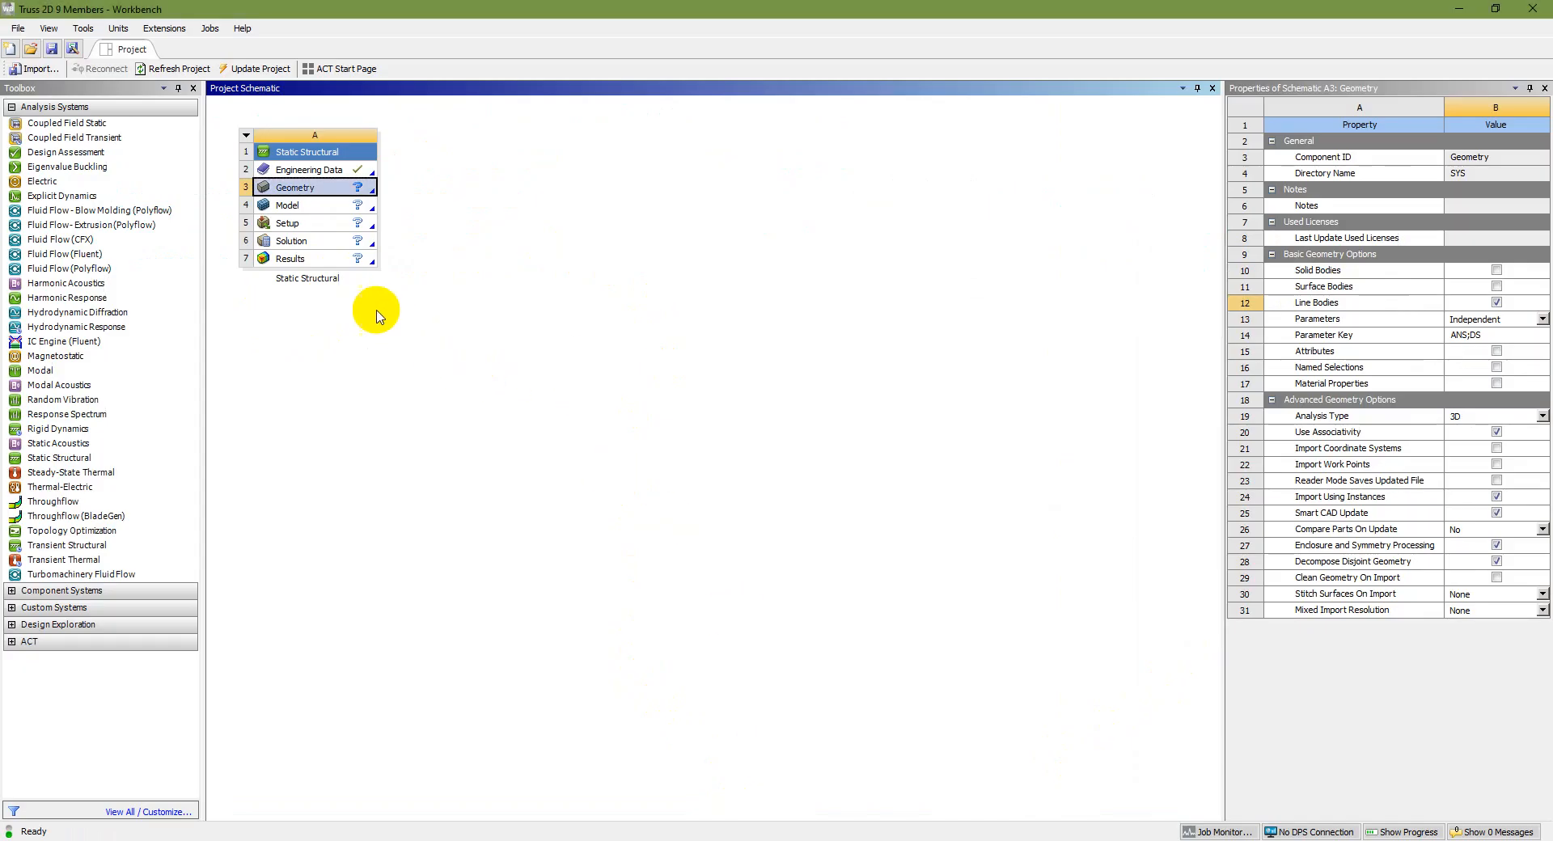
Create a new DesignModeler geometry from the Static Structural system's Geometry cell
left_click(337, 204)
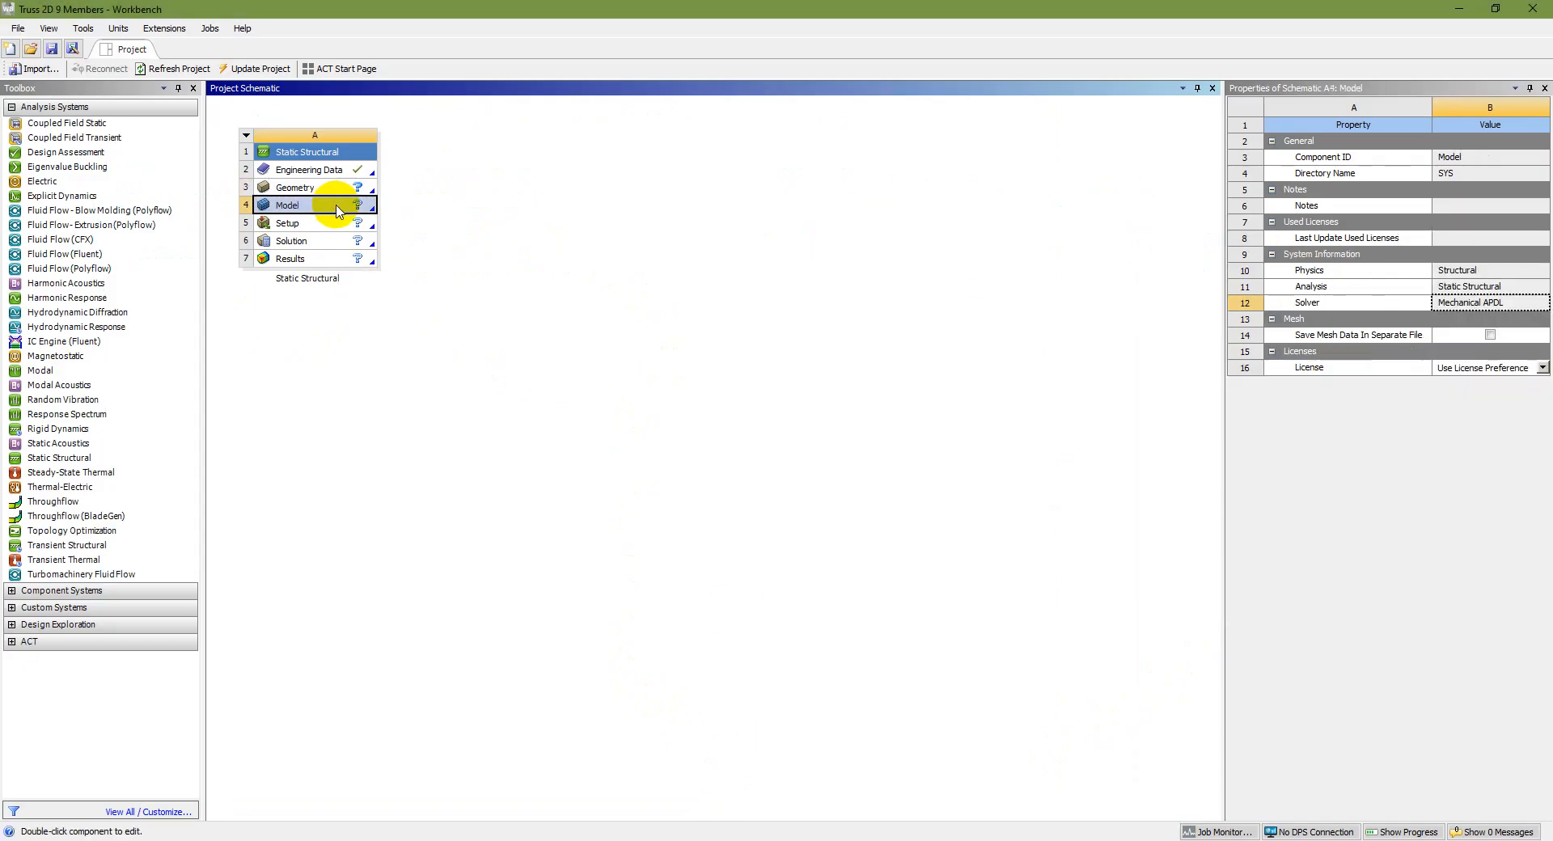
left_click(360, 189)
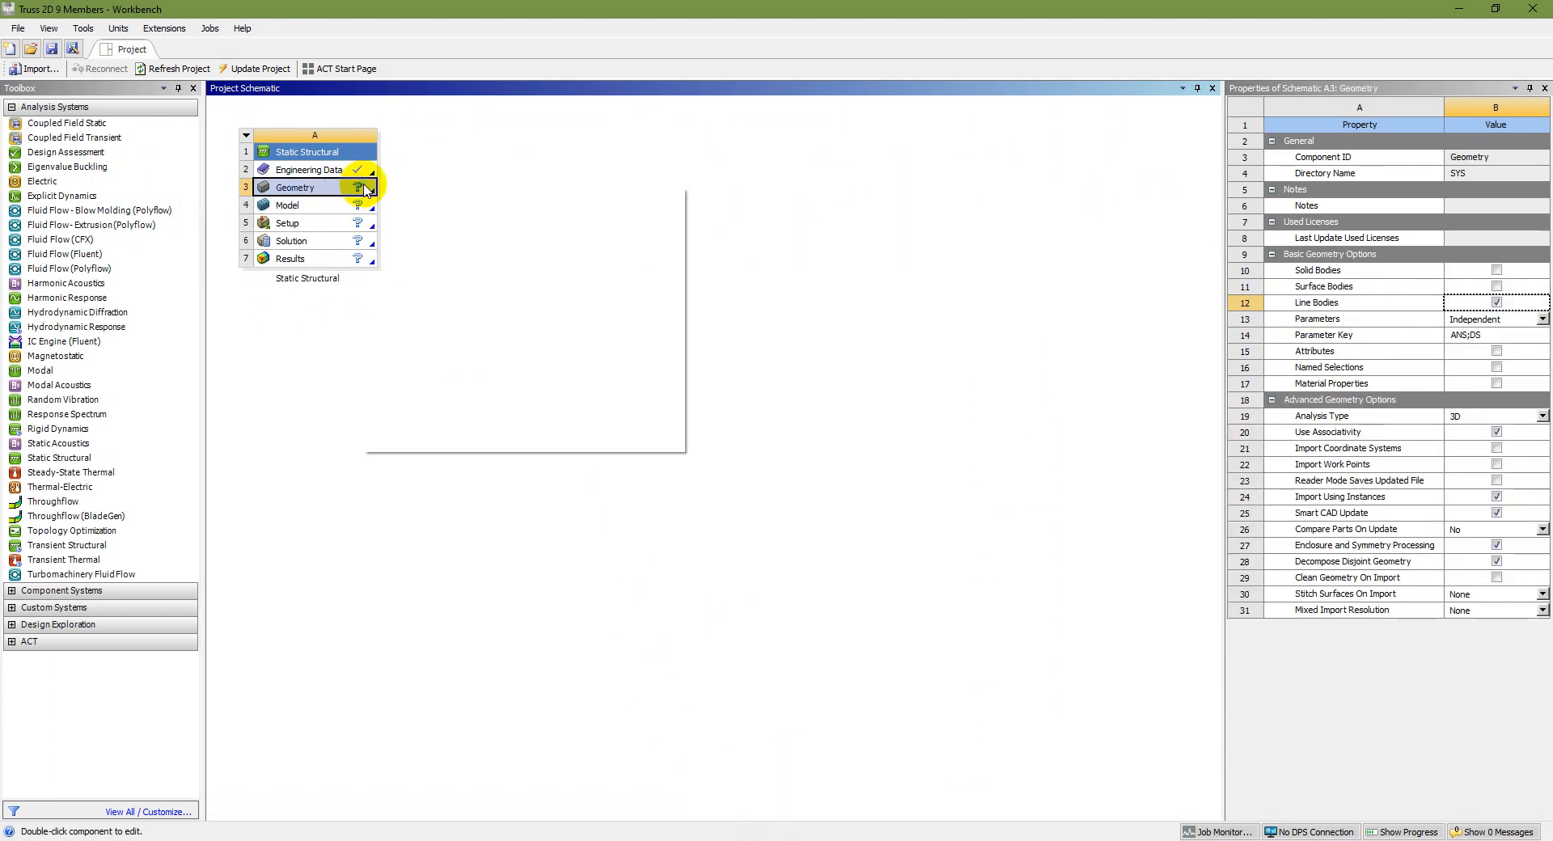
right_click(362, 191)
mouse_move(401, 237)
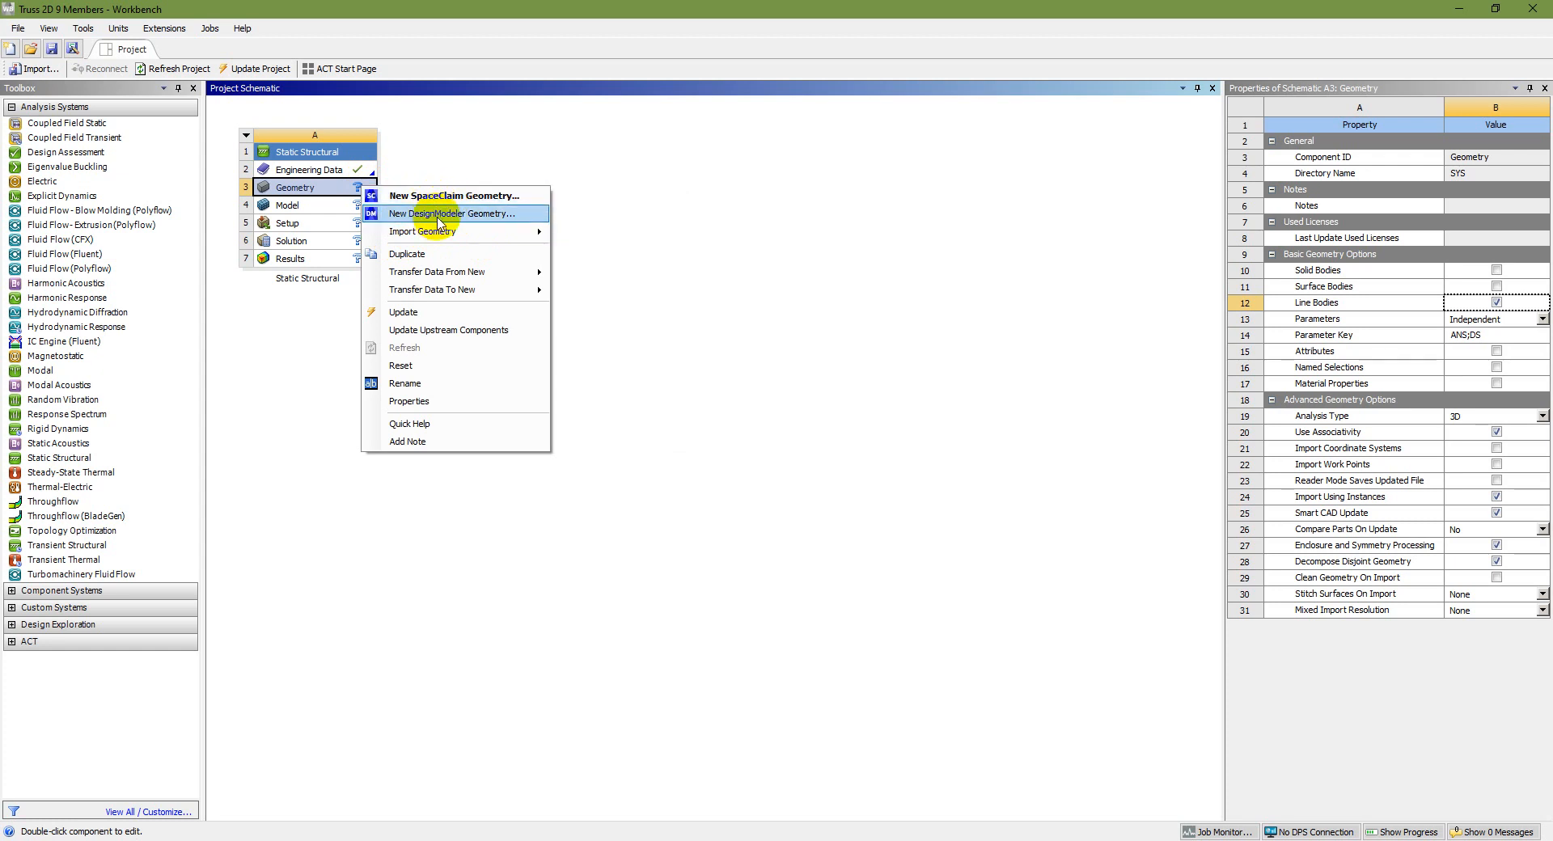
left_click(443, 215)
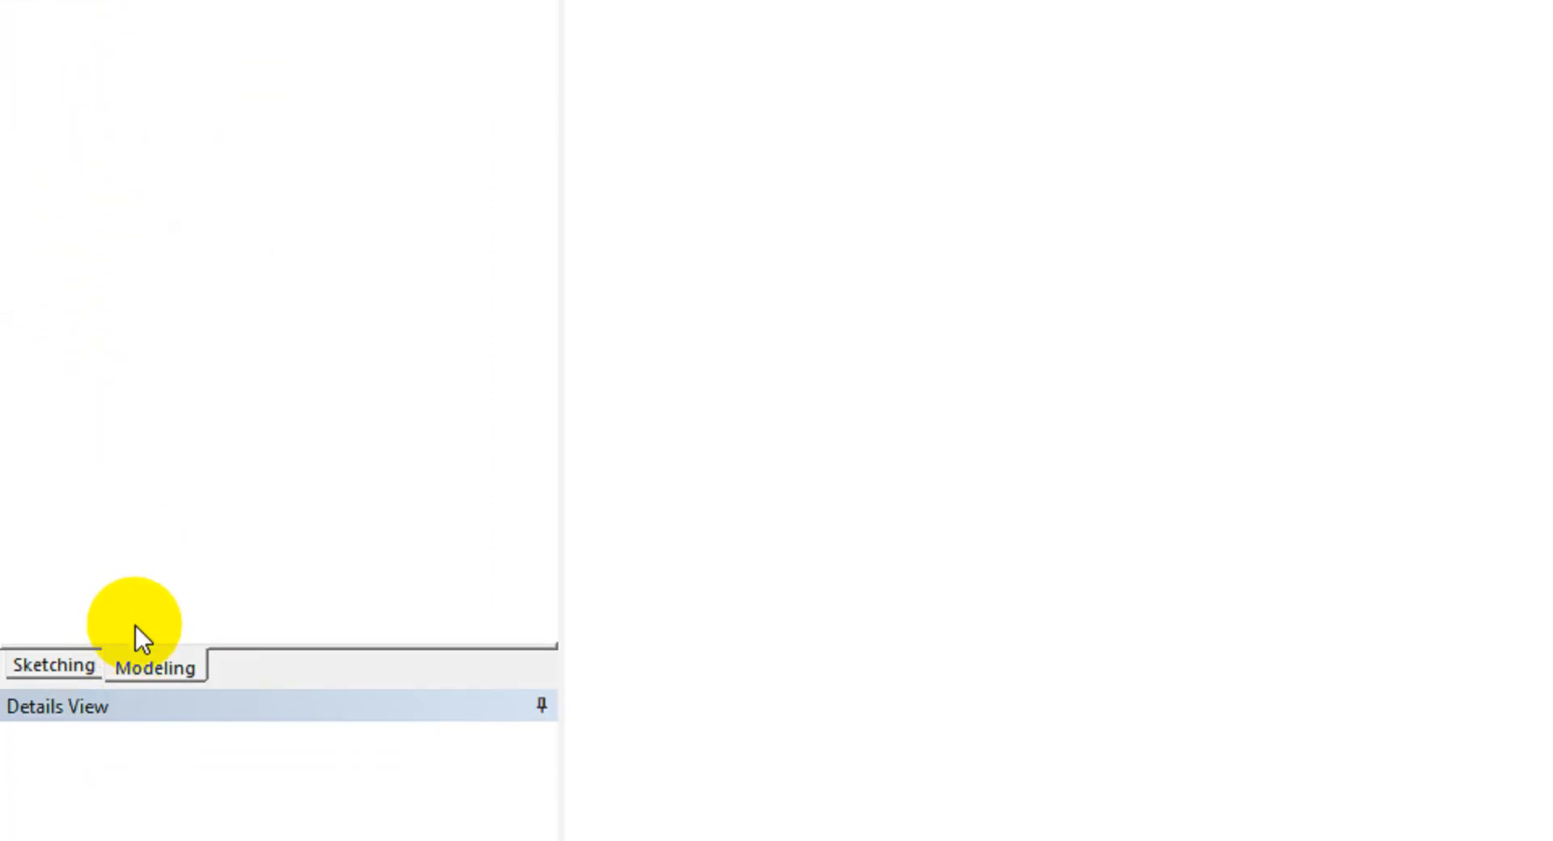
left_click(66, 633)
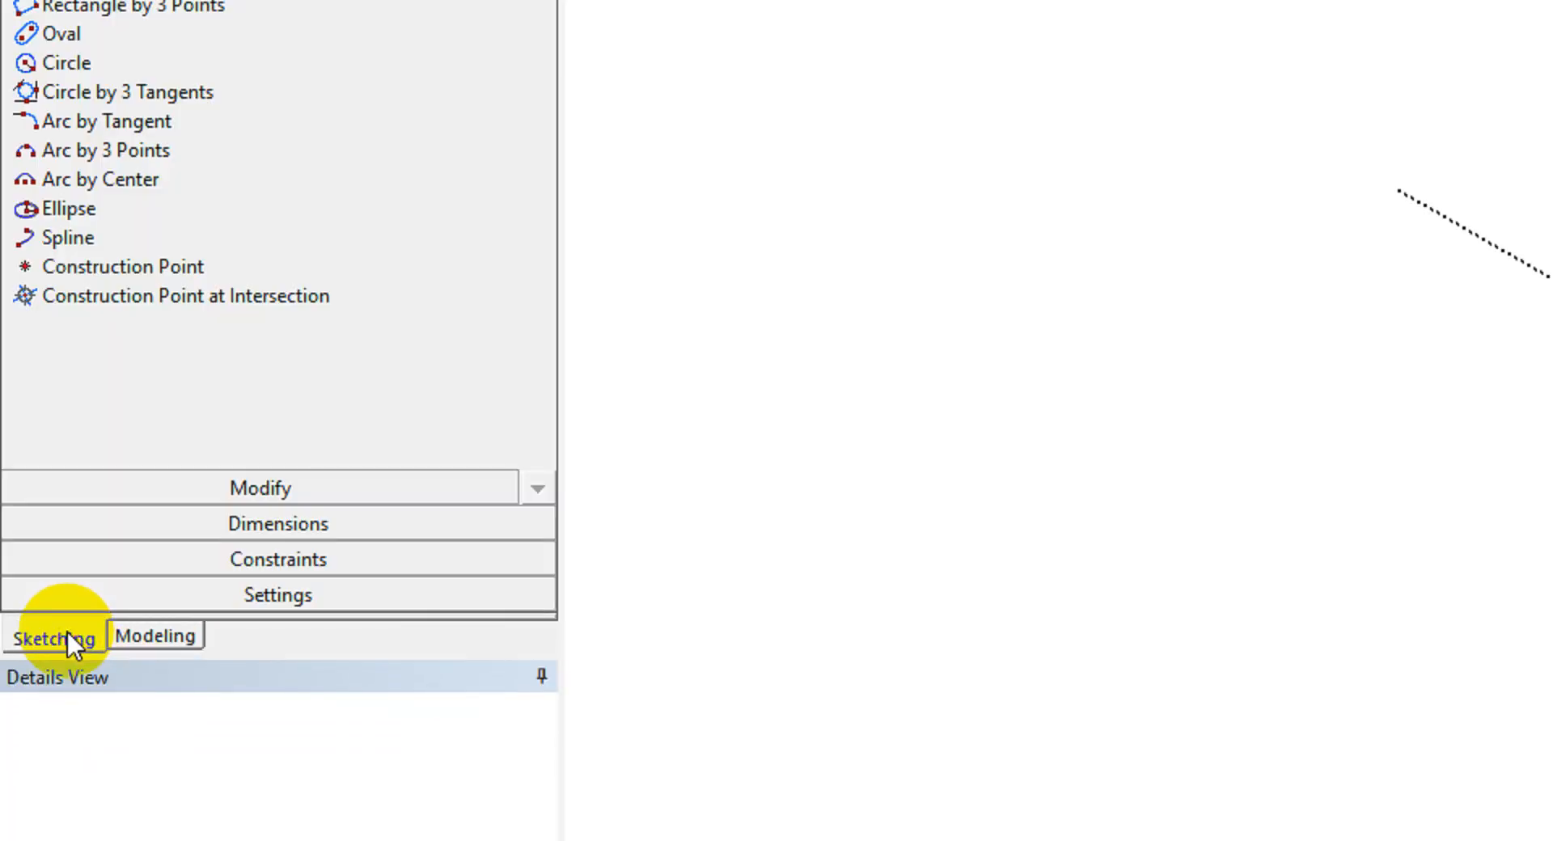
left_click(150, 641)
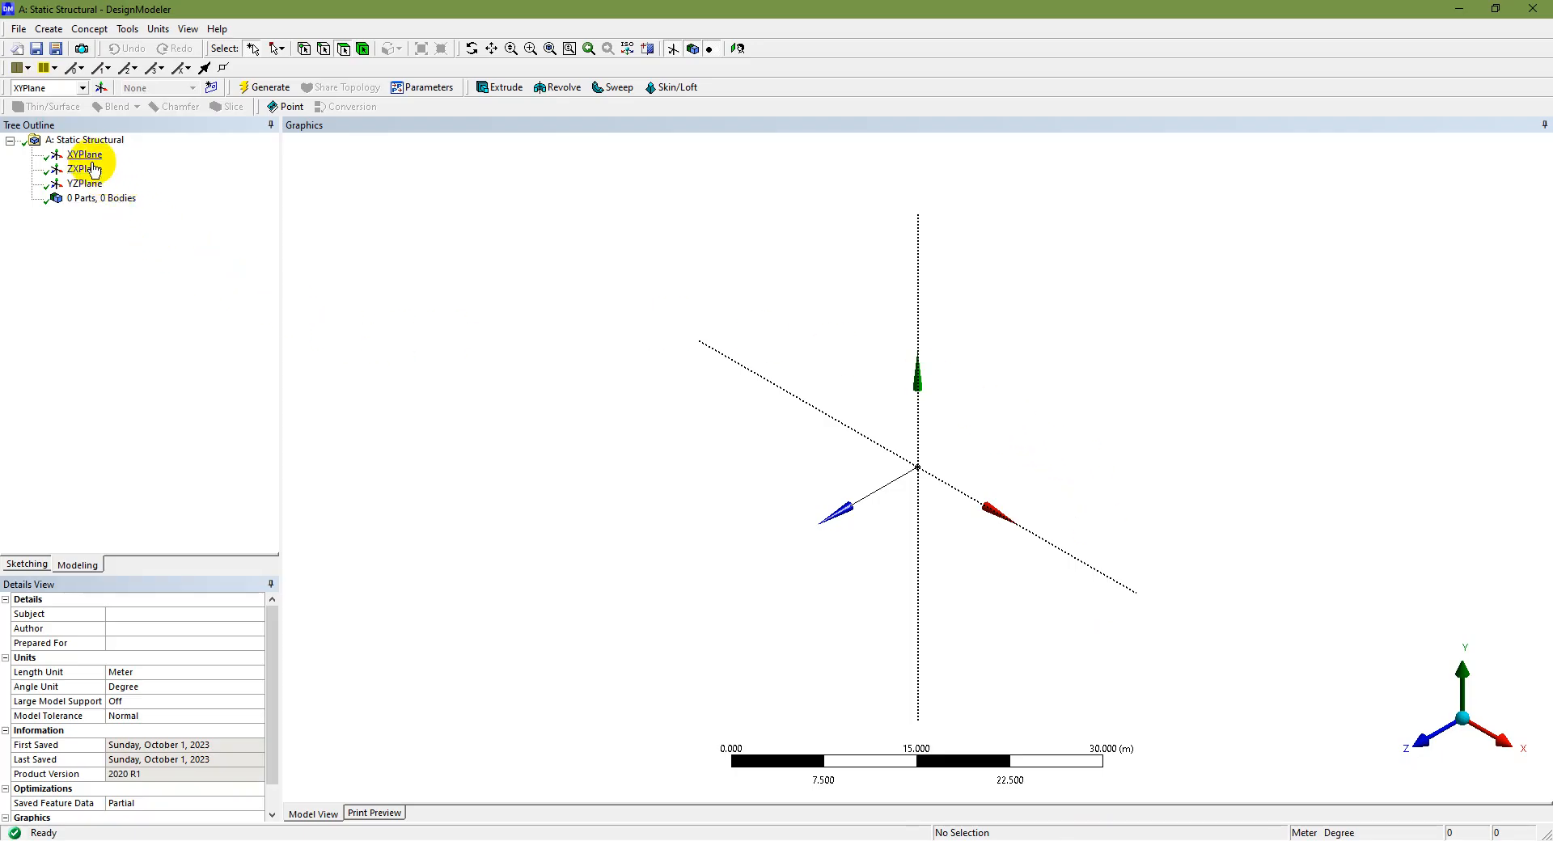
Select the XYPlane for sketching and turn on the 2D display of the sketch grid
left_click(85, 154)
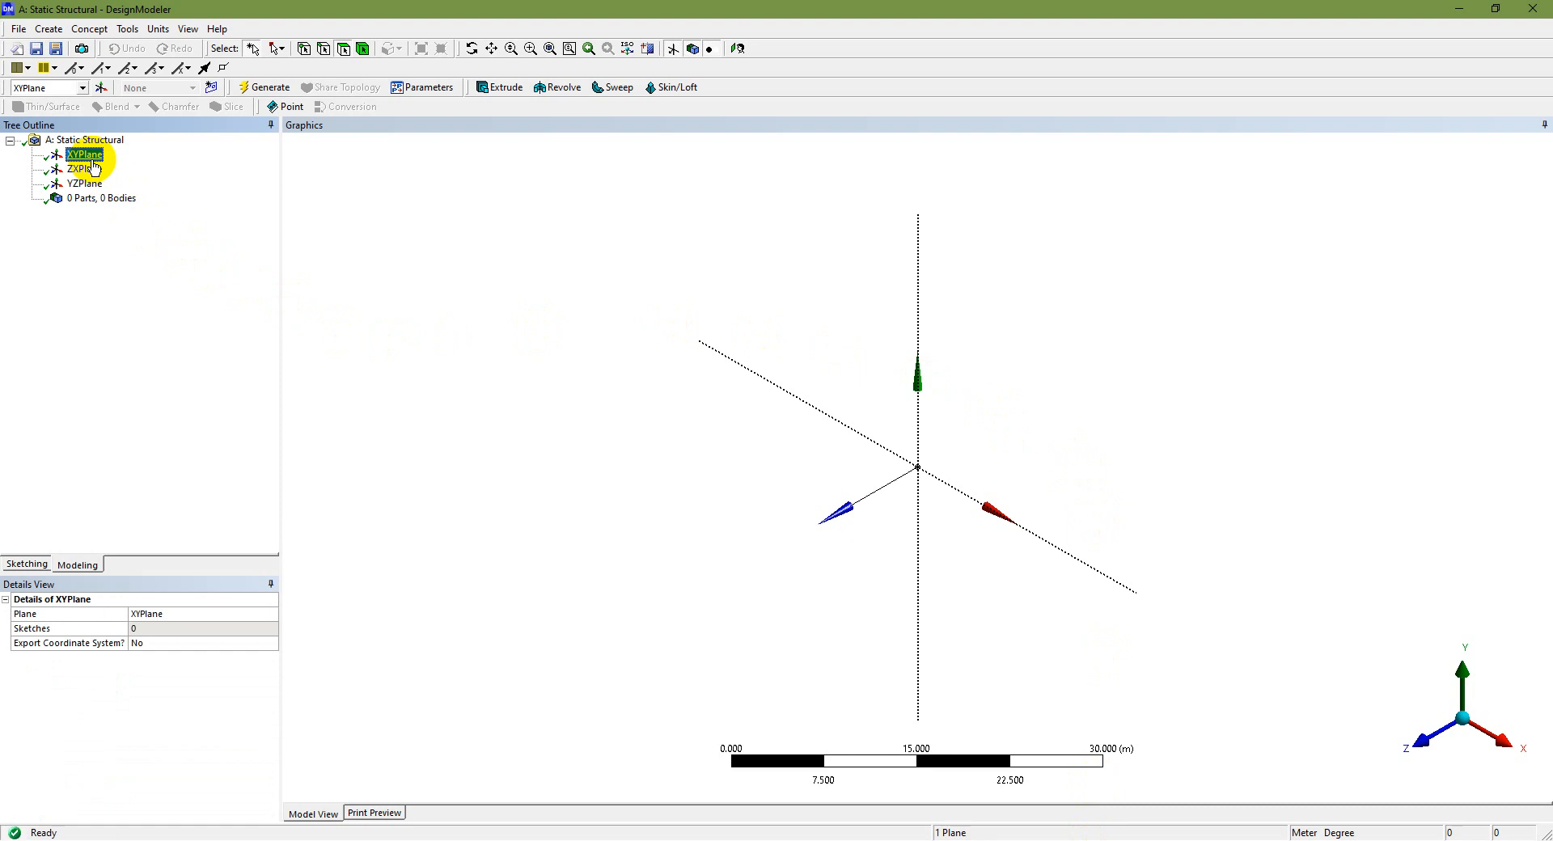
left_click(29, 565)
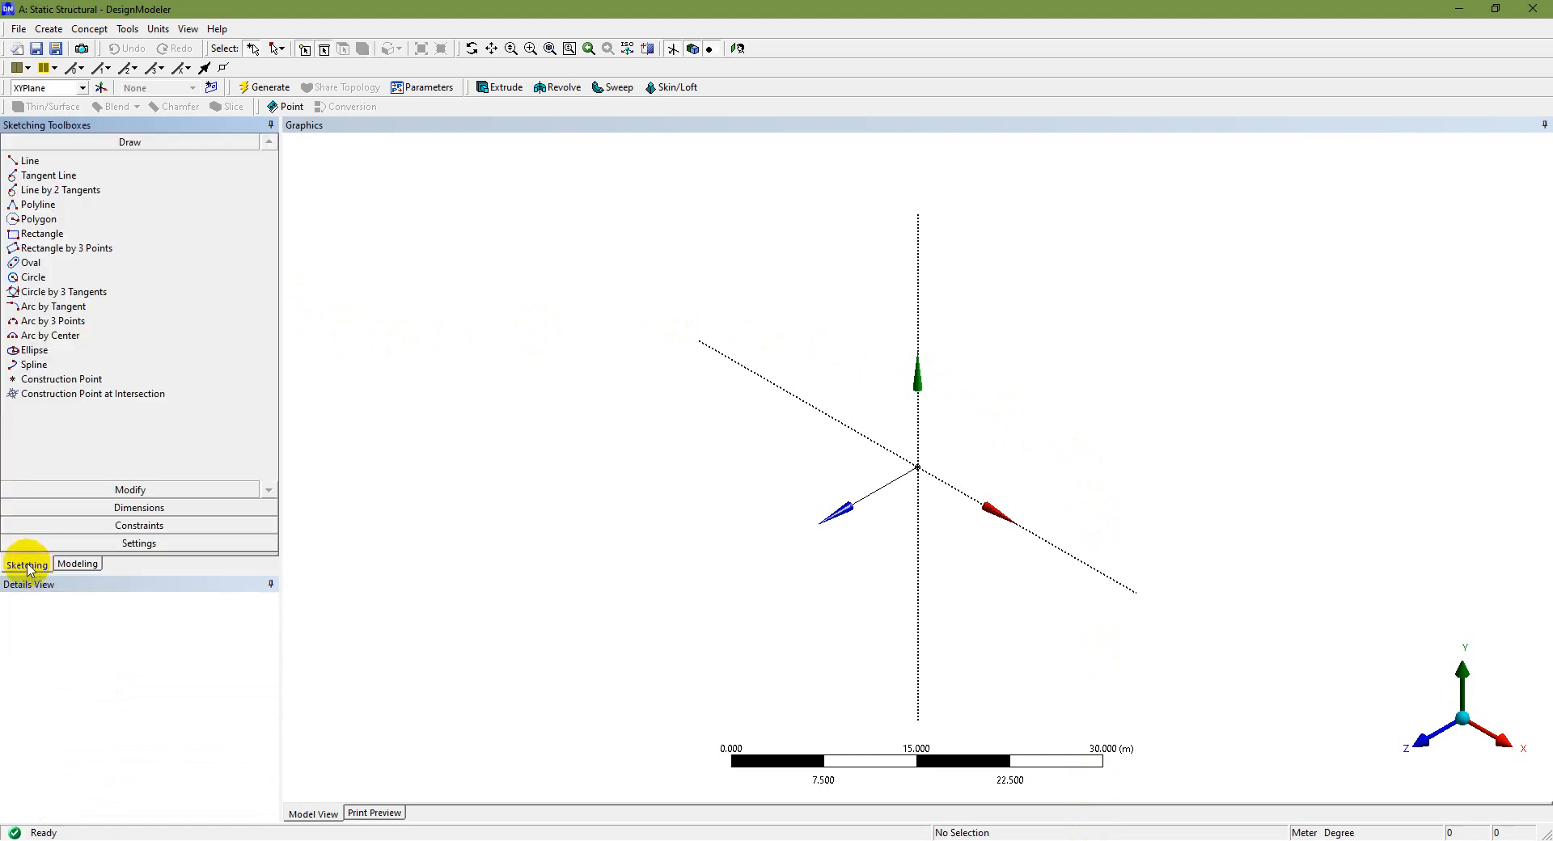
left_click(127, 547)
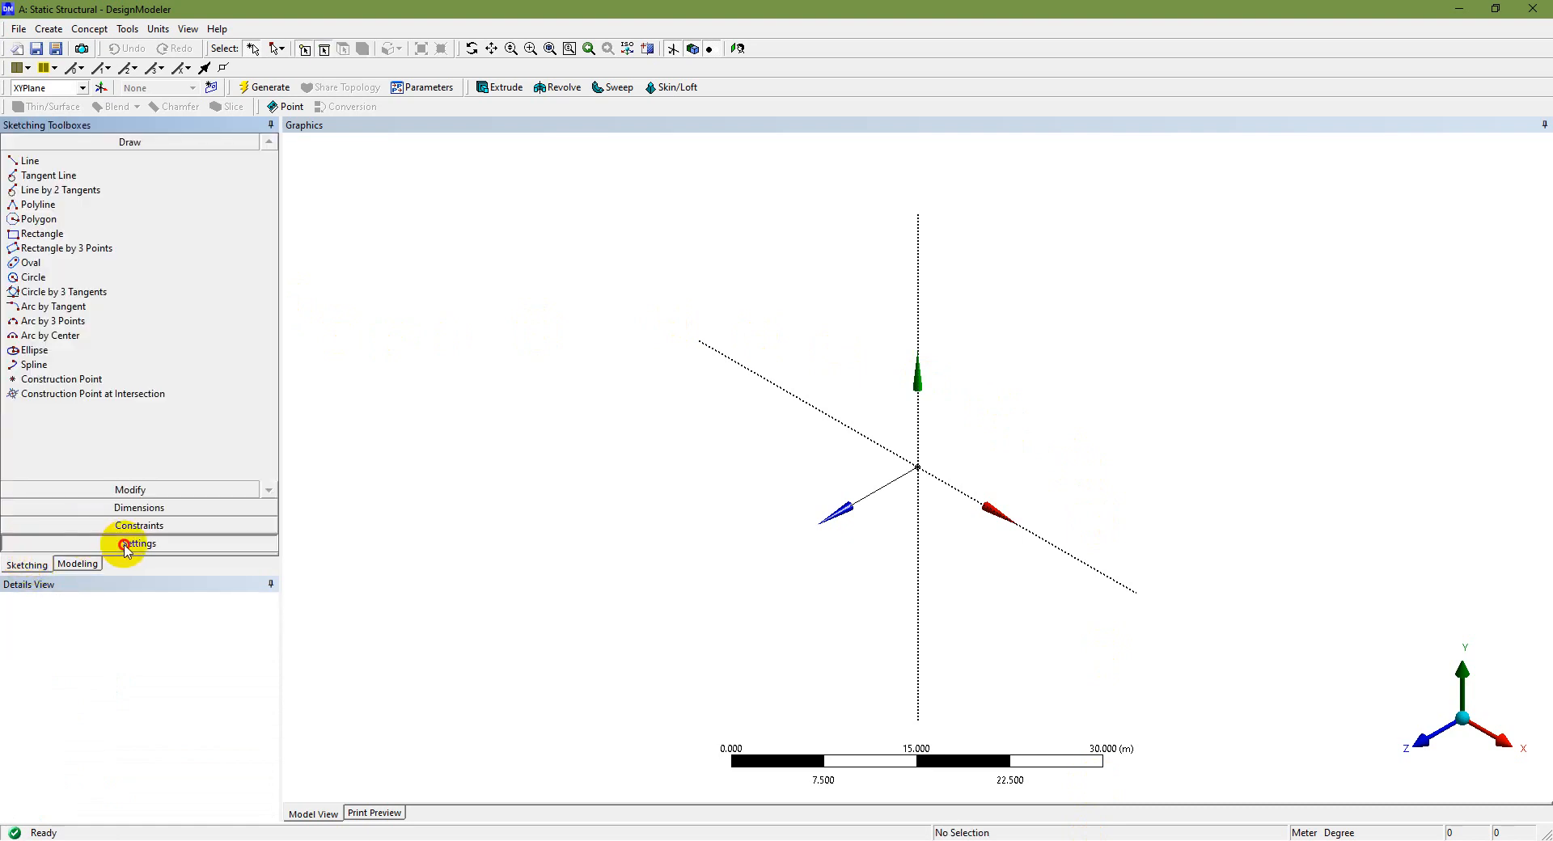
left_click(149, 235)
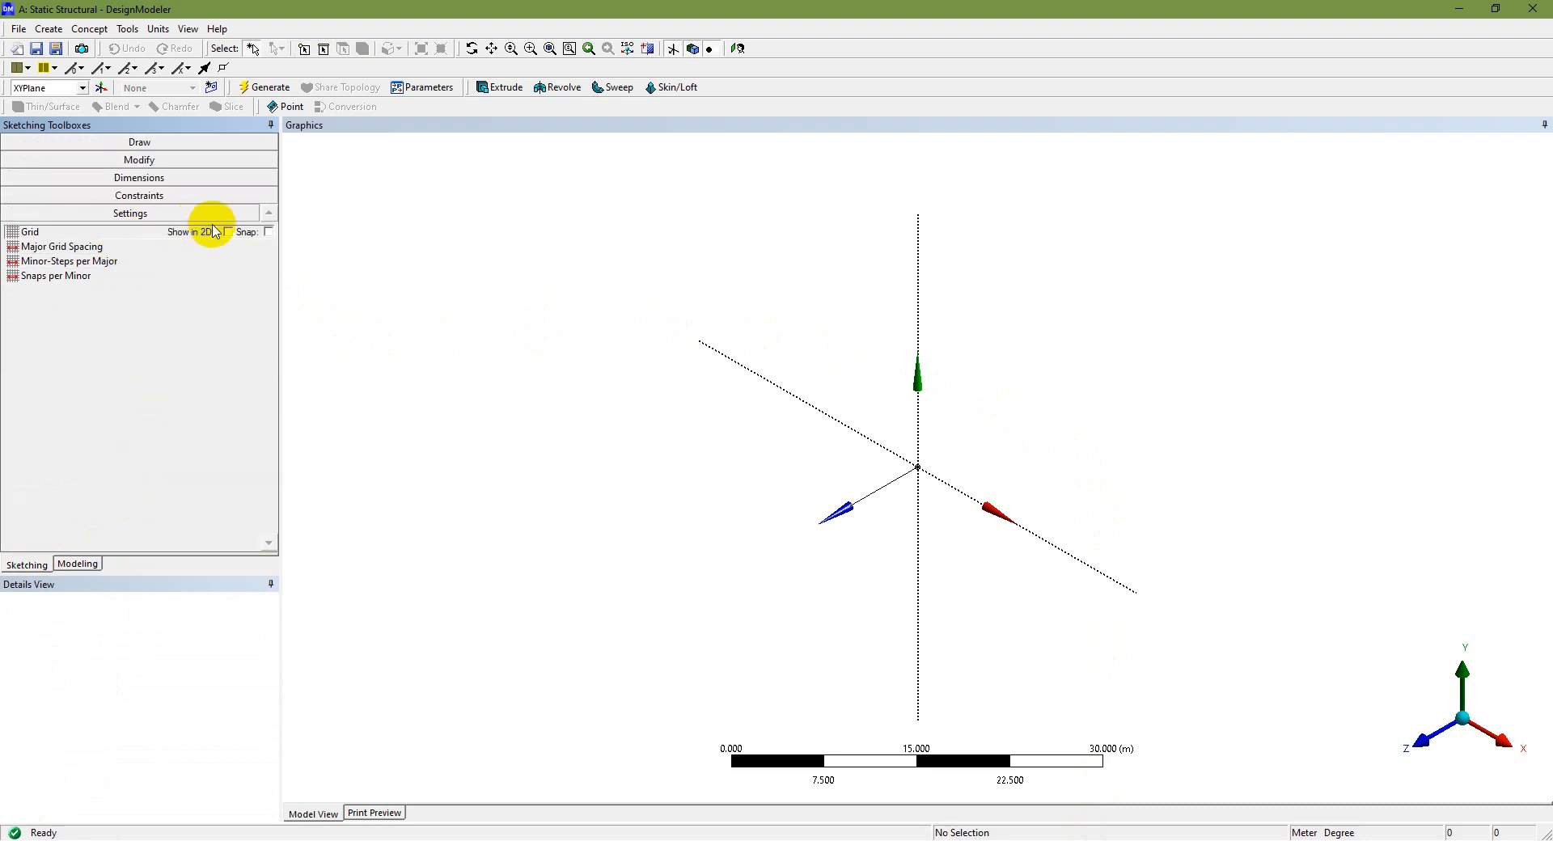
left_click(228, 232)
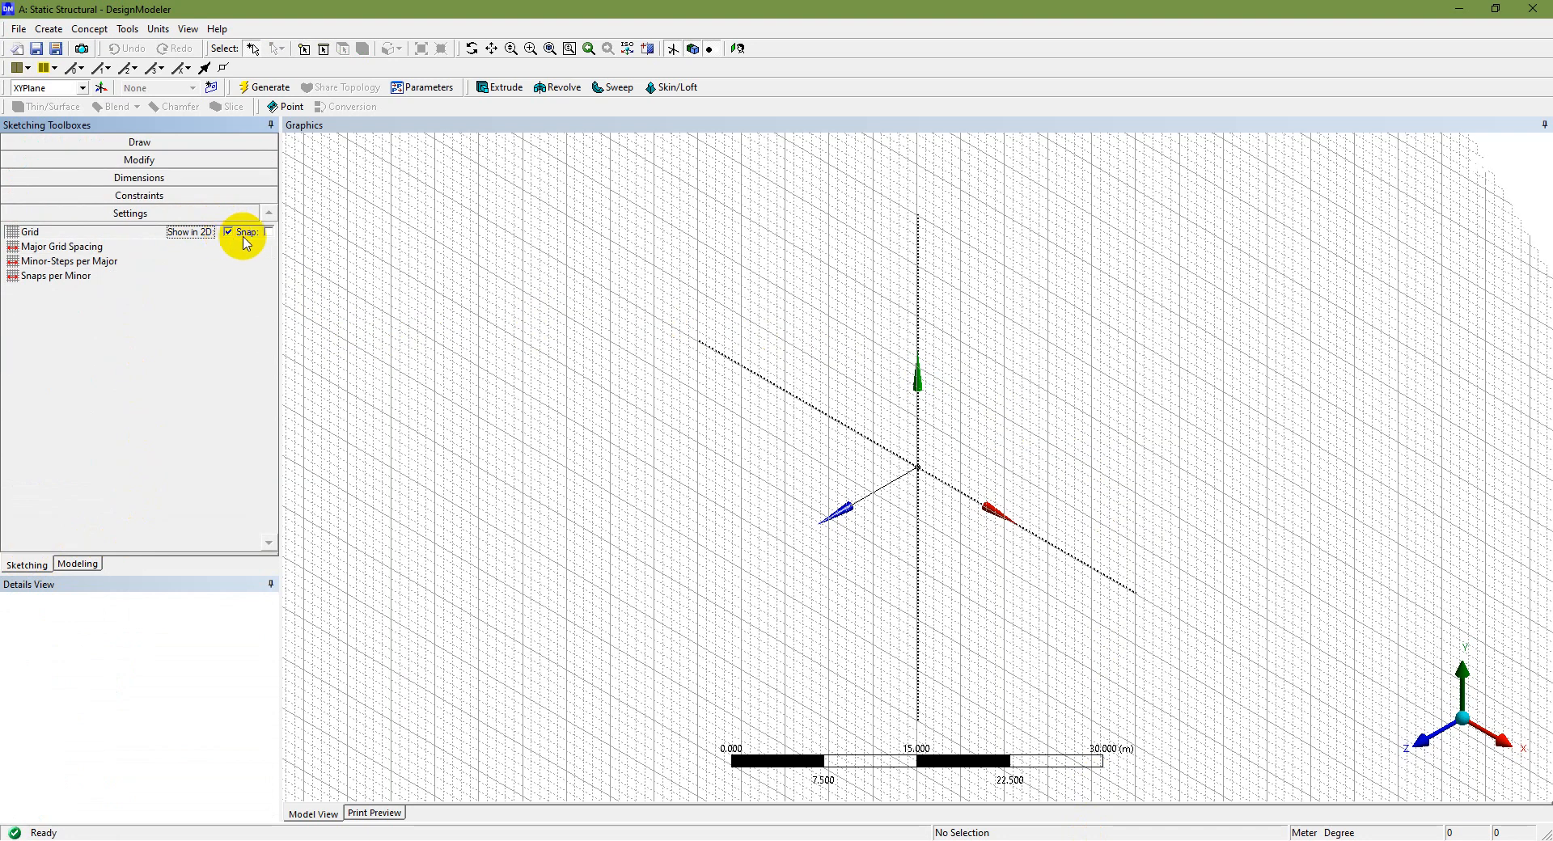
Hide the 2D sketch grid, check the truss figure in PowerPoint, and set the major grid spacing to 1 m
left_click(228, 233)
left_click(212, 248)
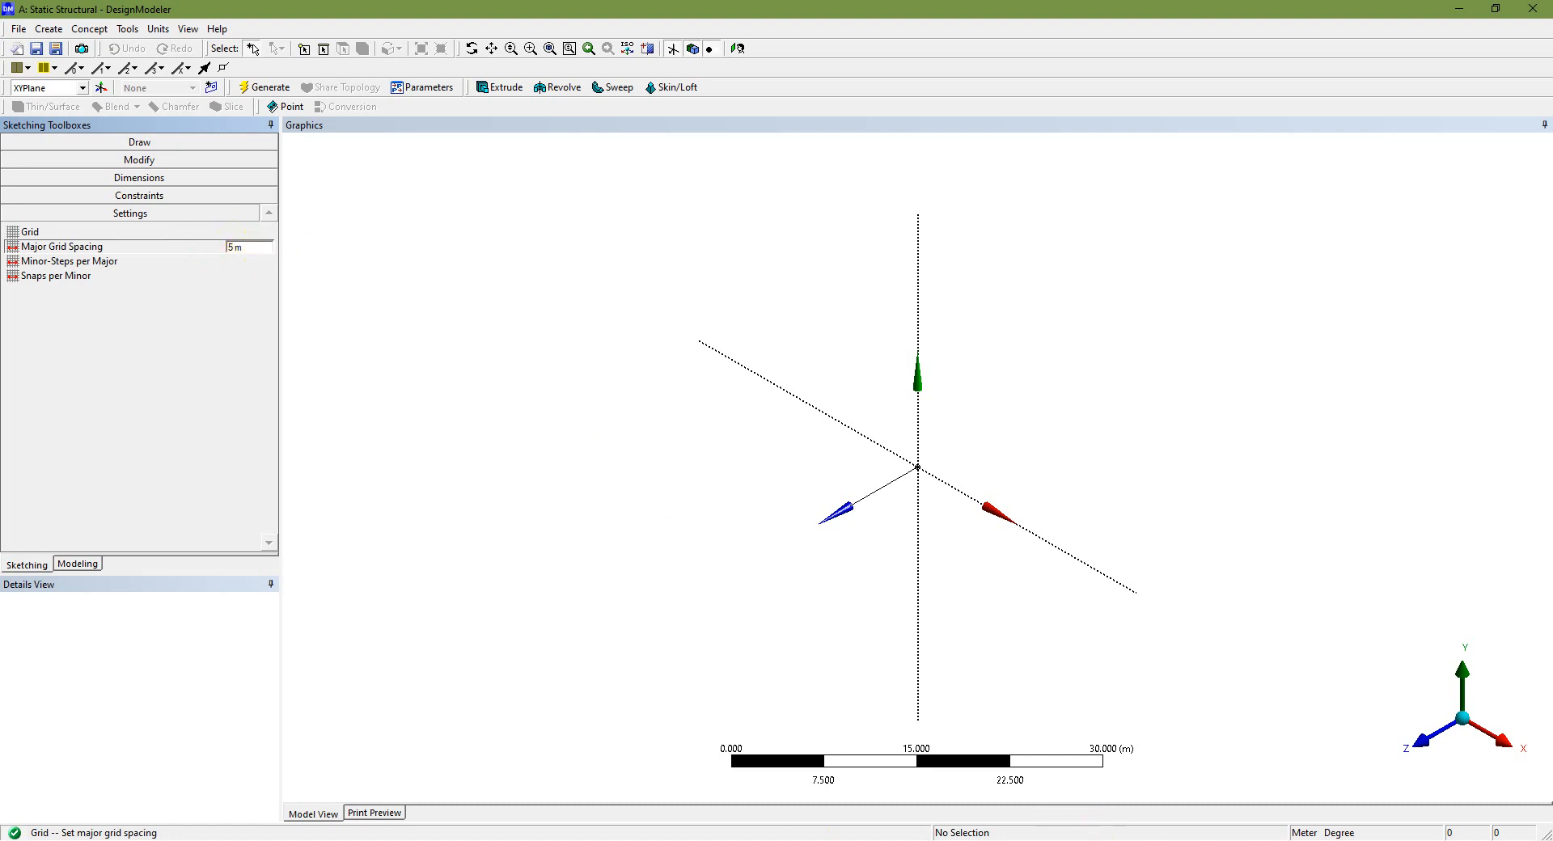
key("alt+Tab")
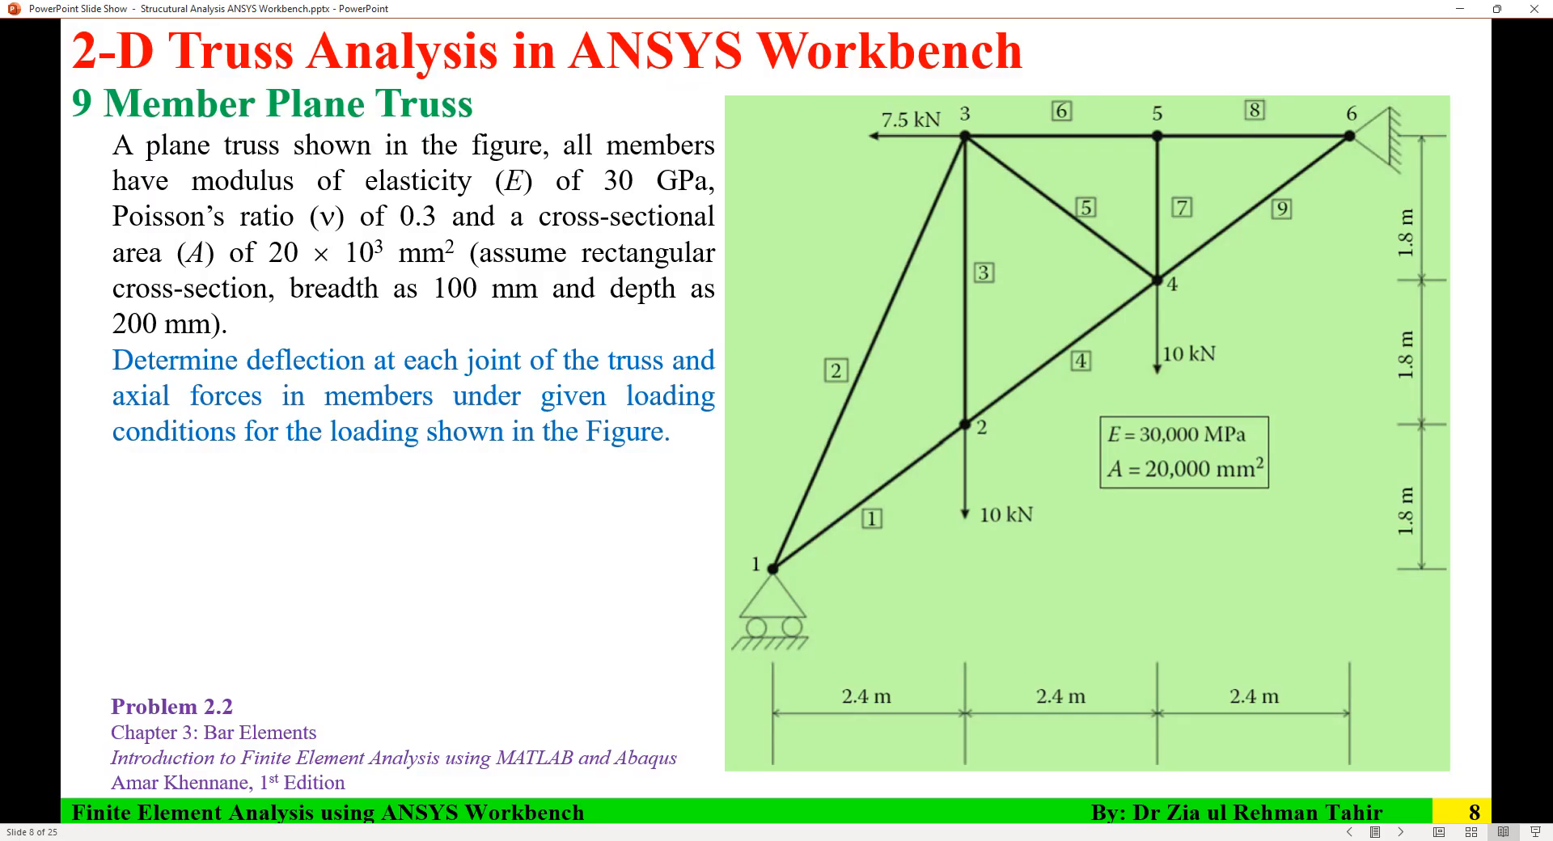
key("alt+Tab")
left_click(214, 246)
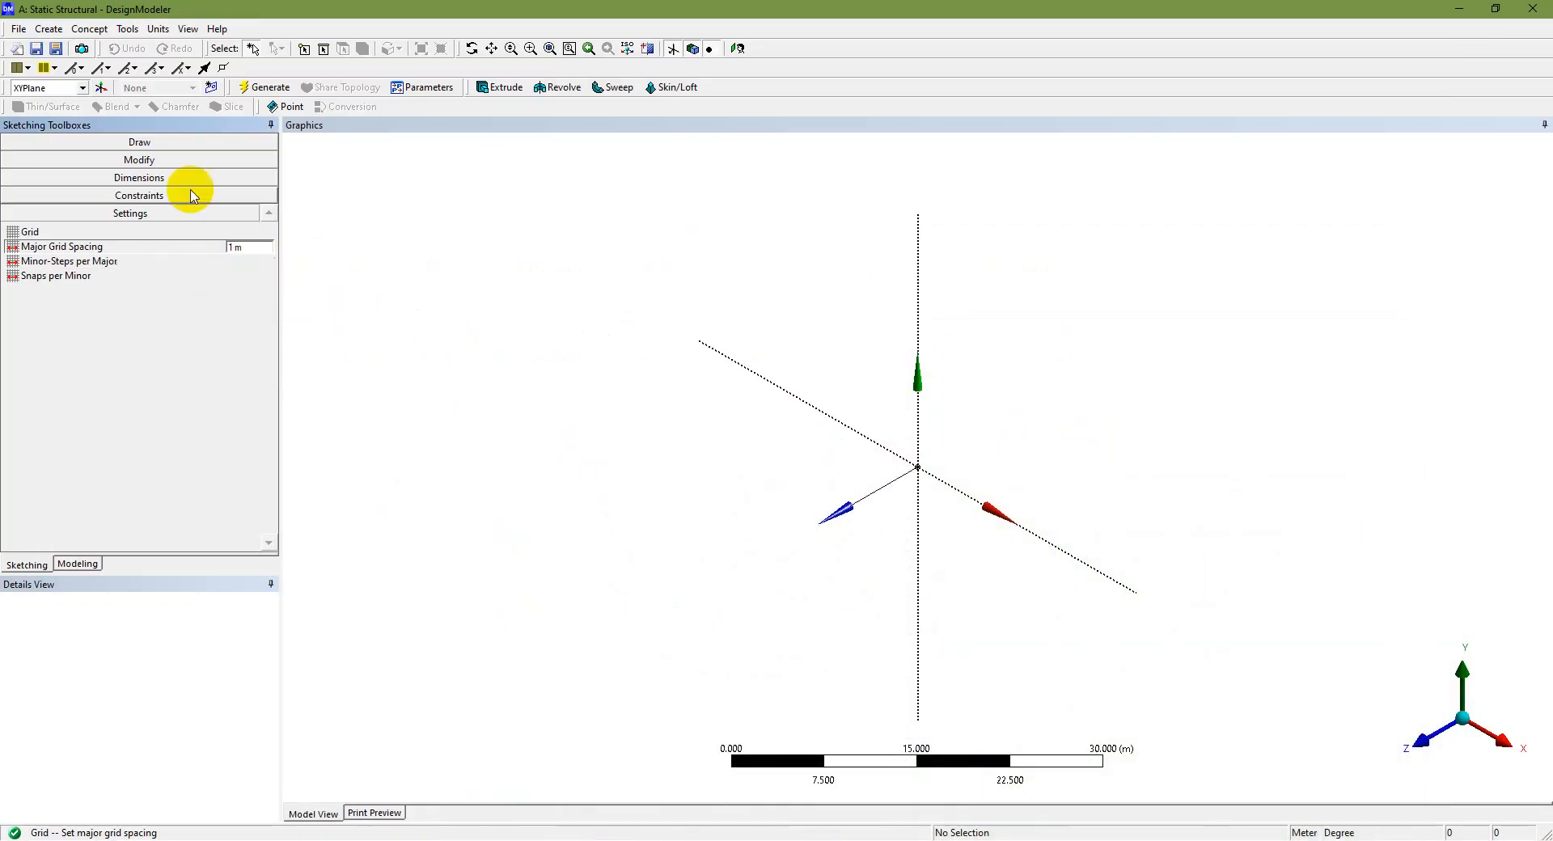
Choose Meter as the length unit and set the grid's minor steps per major to 10
left_click(155, 29)
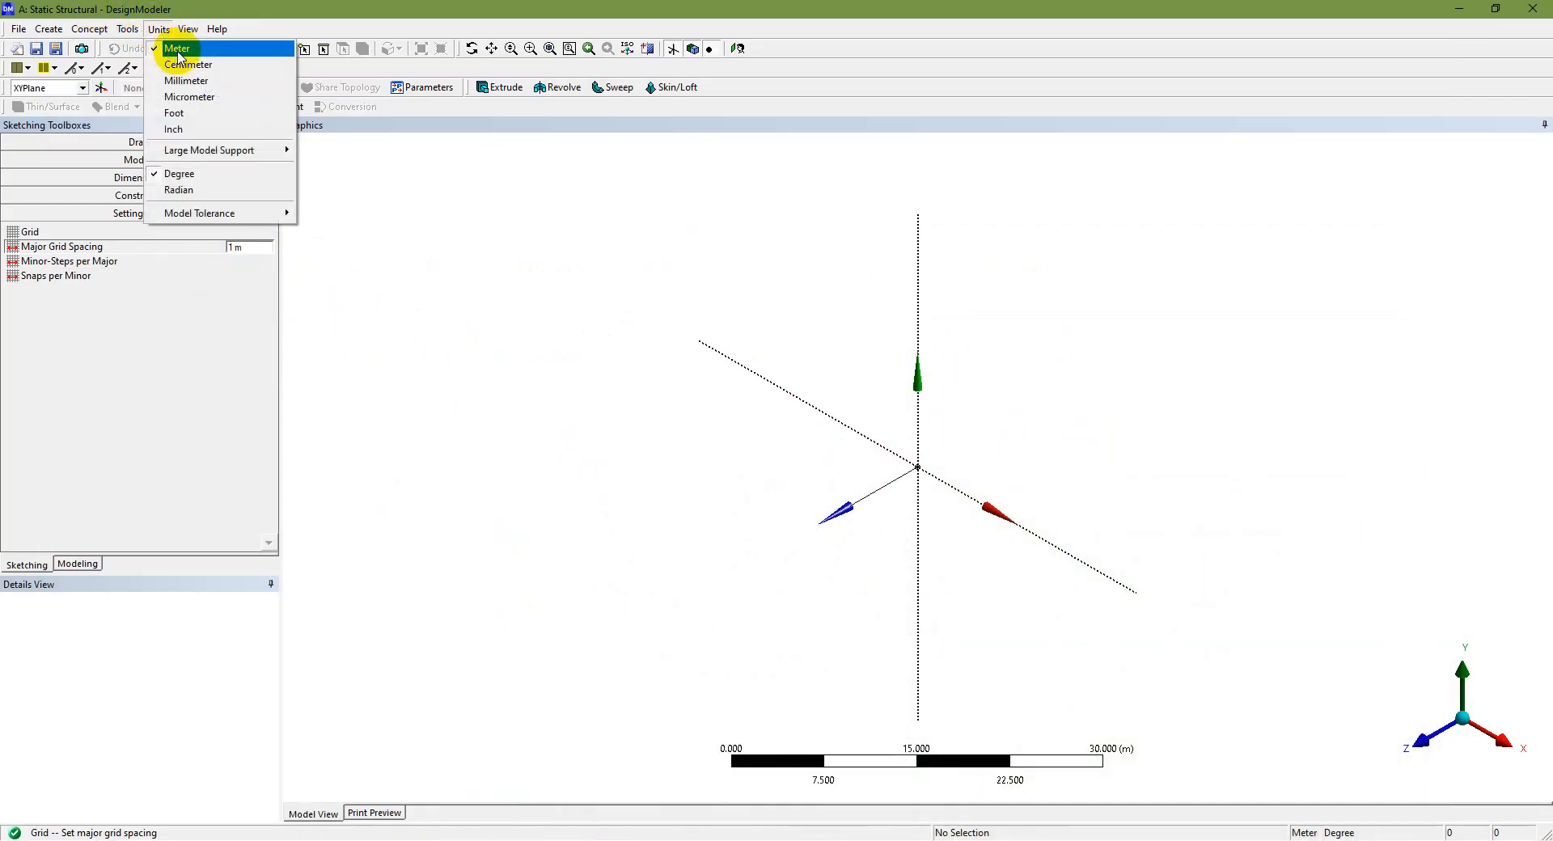
left_click(178, 52)
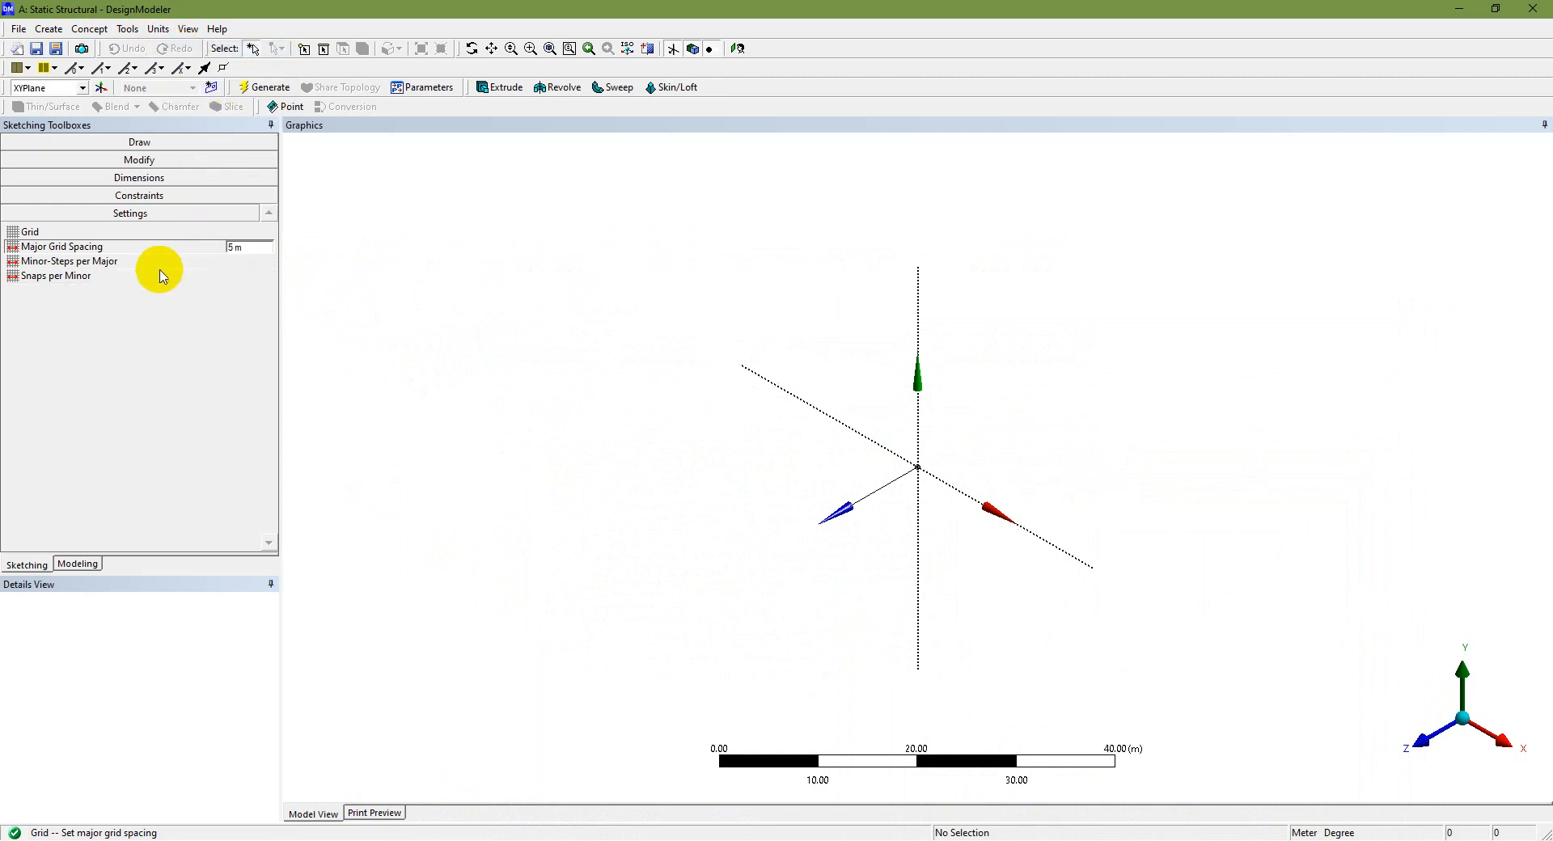
left_click(162, 261)
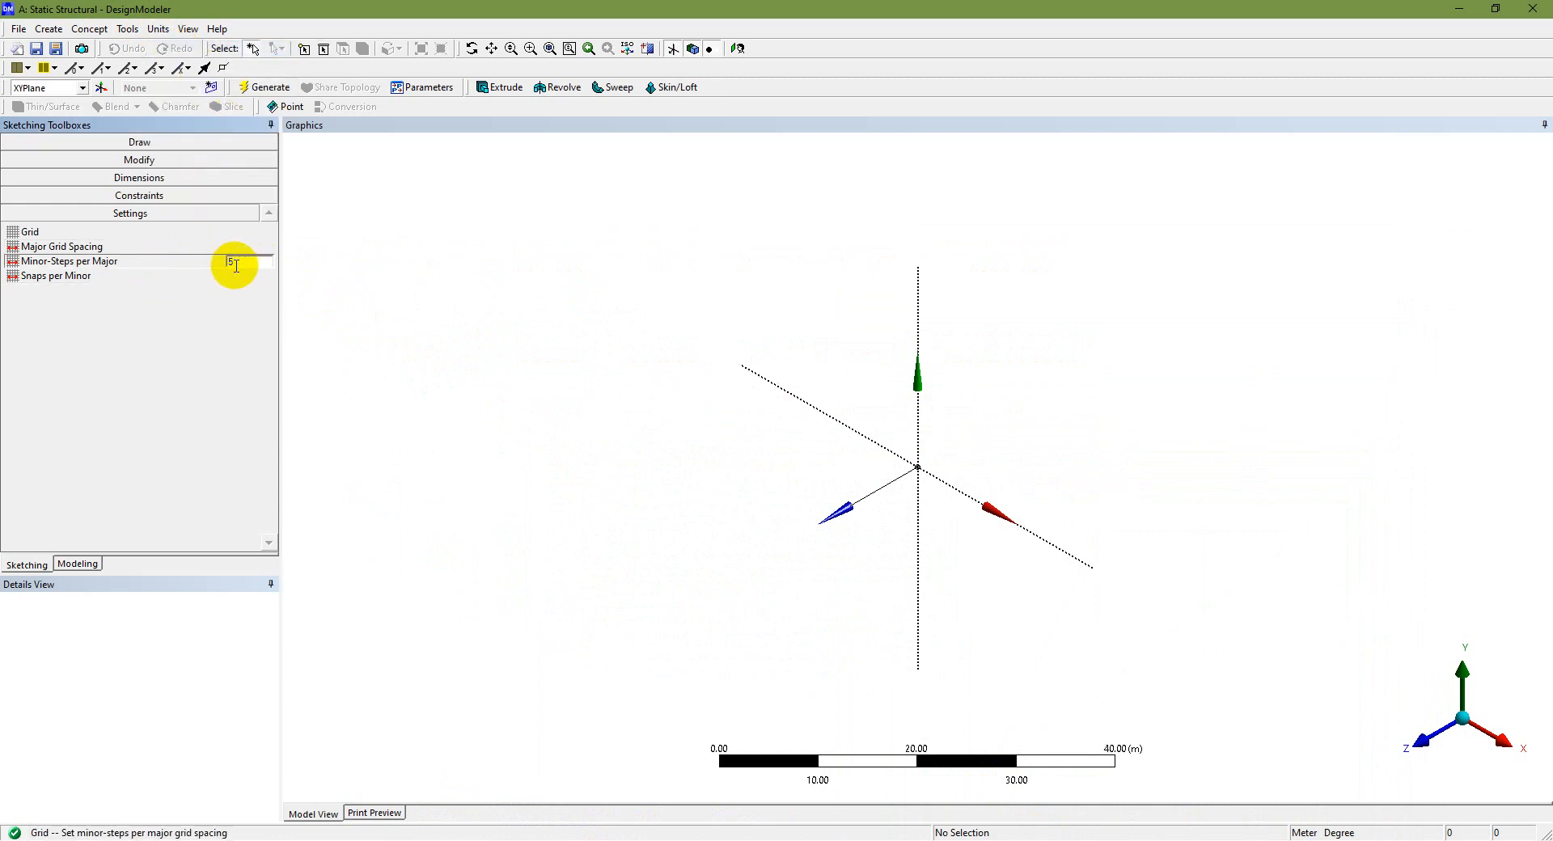
left_click_drag(236, 266, 219, 276)
type("10")
left_click(187, 277)
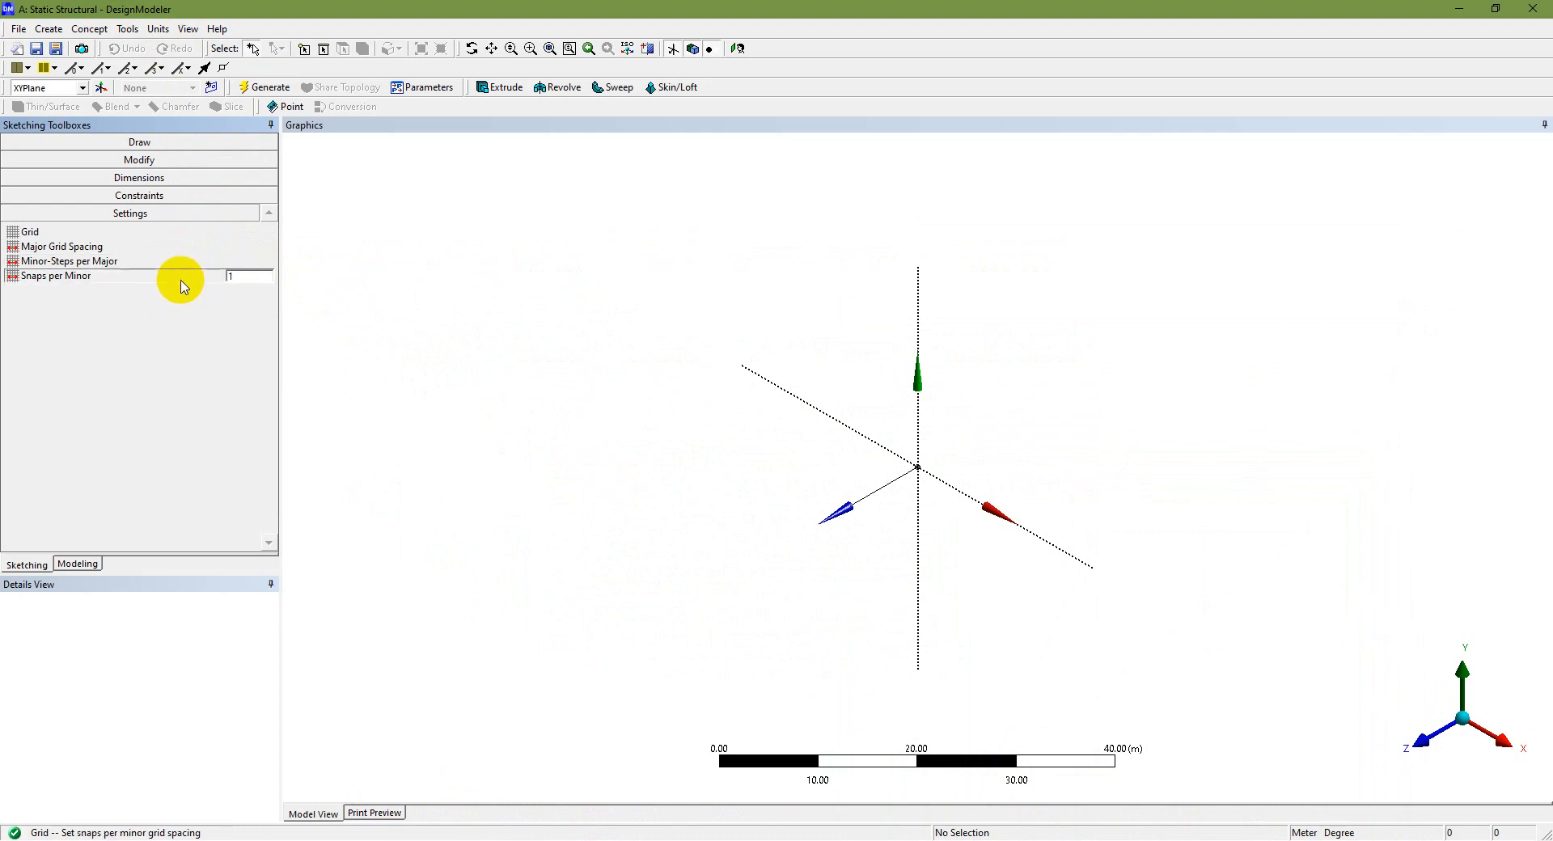
Turn on both the 2D display and snapping of the sketch grid
left_click(182, 233)
left_click(269, 232)
left_click(229, 232)
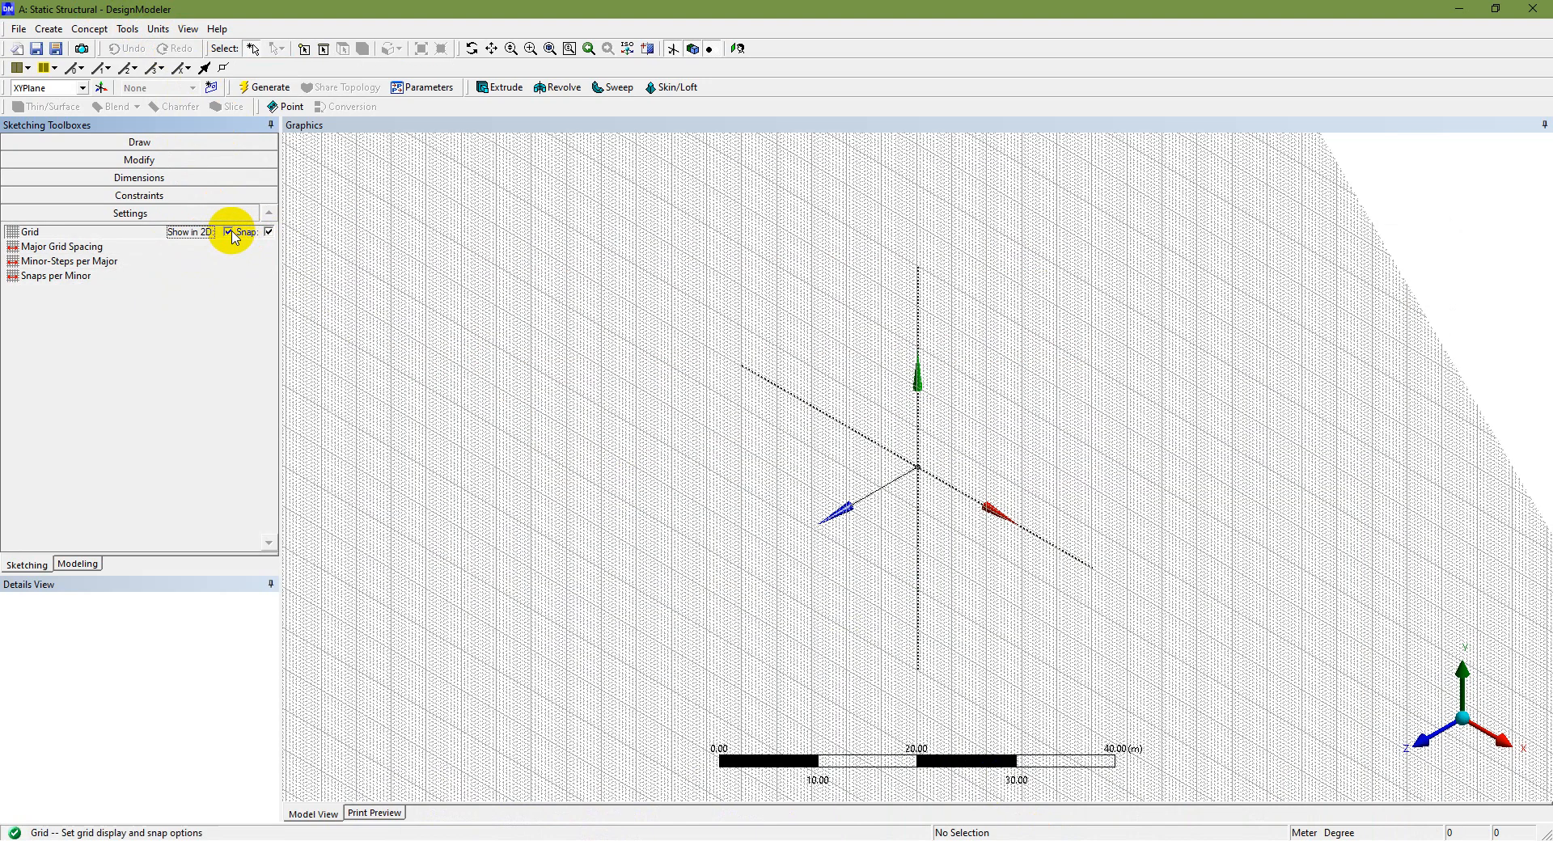
Place a construction point in the XYPlane sketch at about X 6.5 m, Y 6 m
left_click(1429, 745)
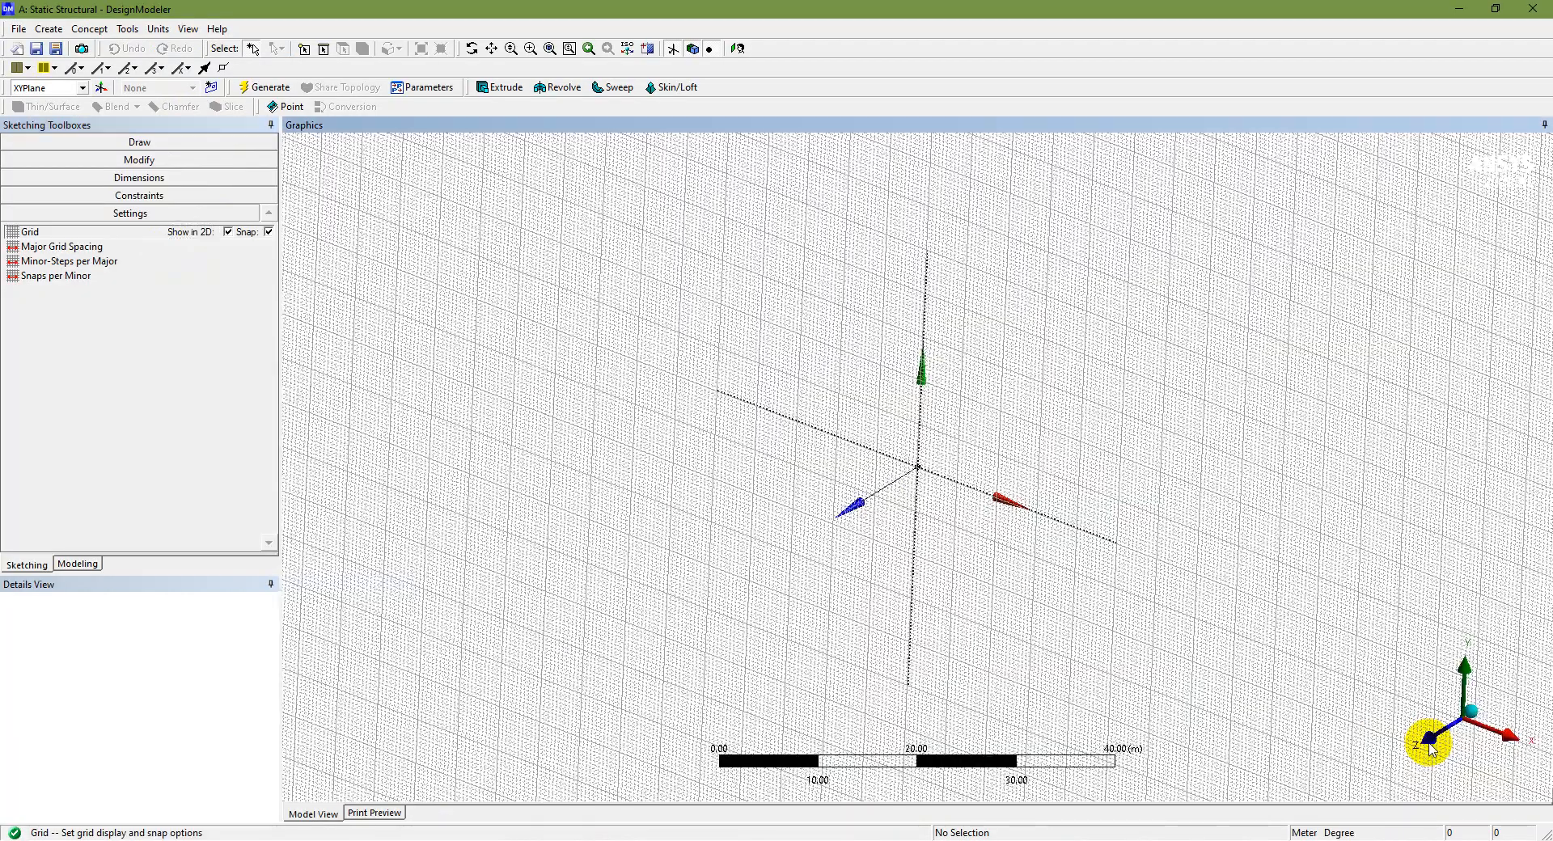
scroll(919, 459, "up", 4)
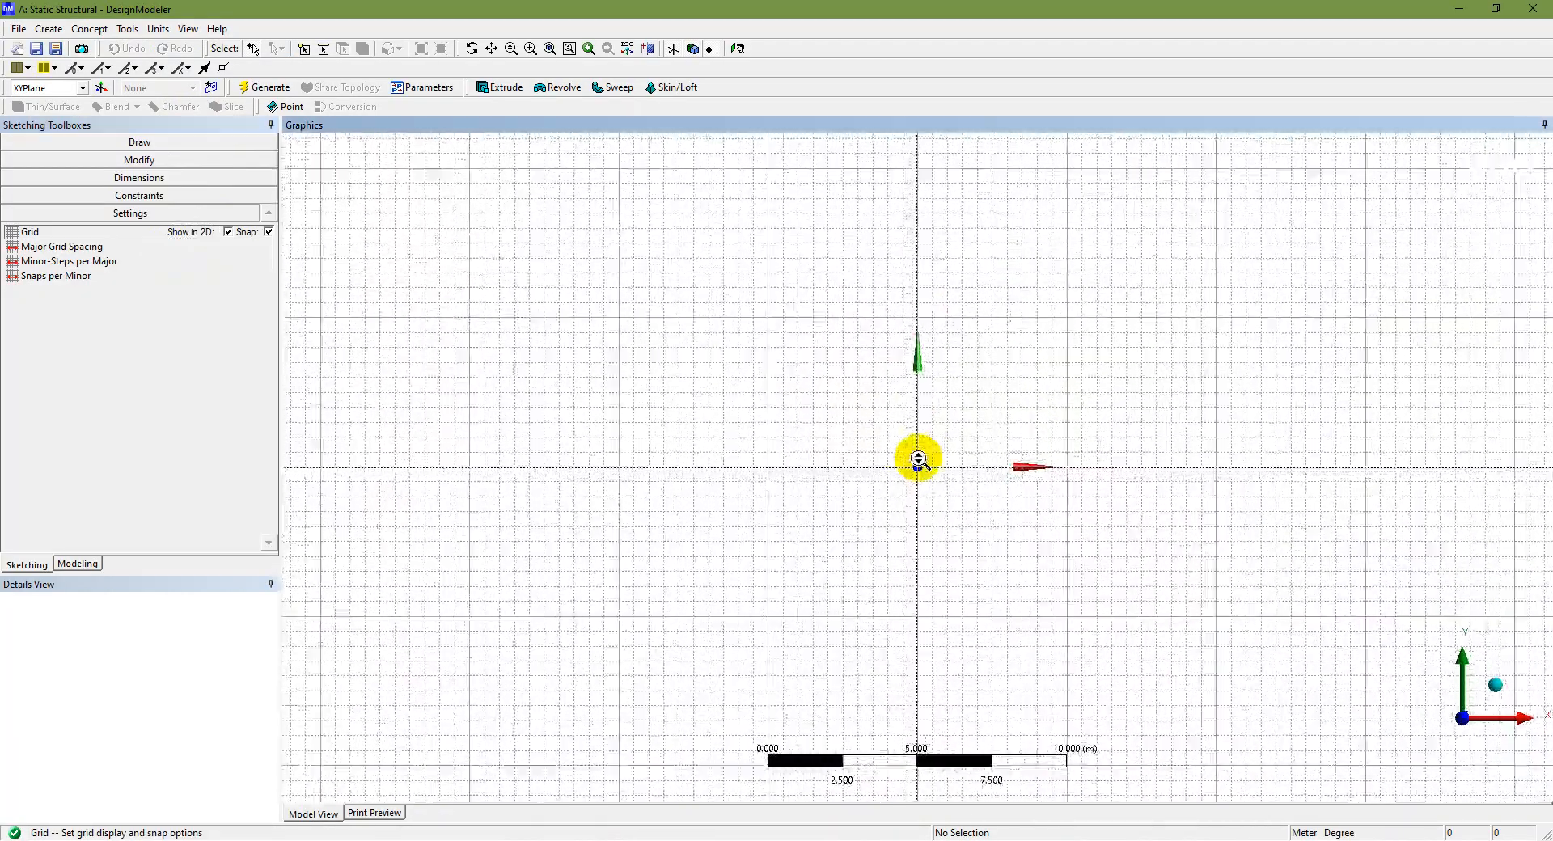
scroll(919, 459, "up", 3)
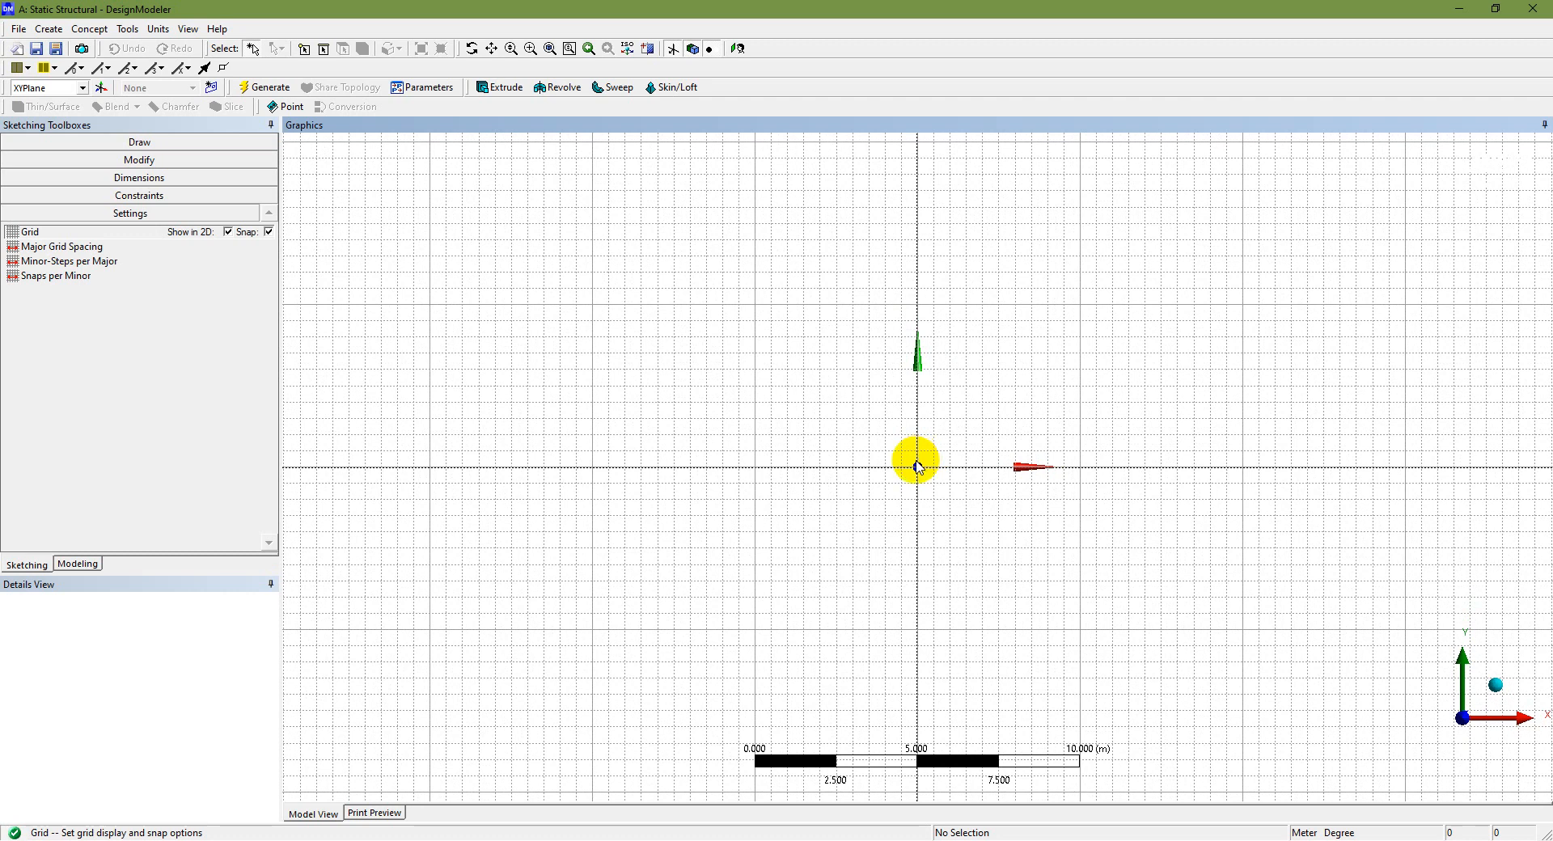
left_click(154, 142)
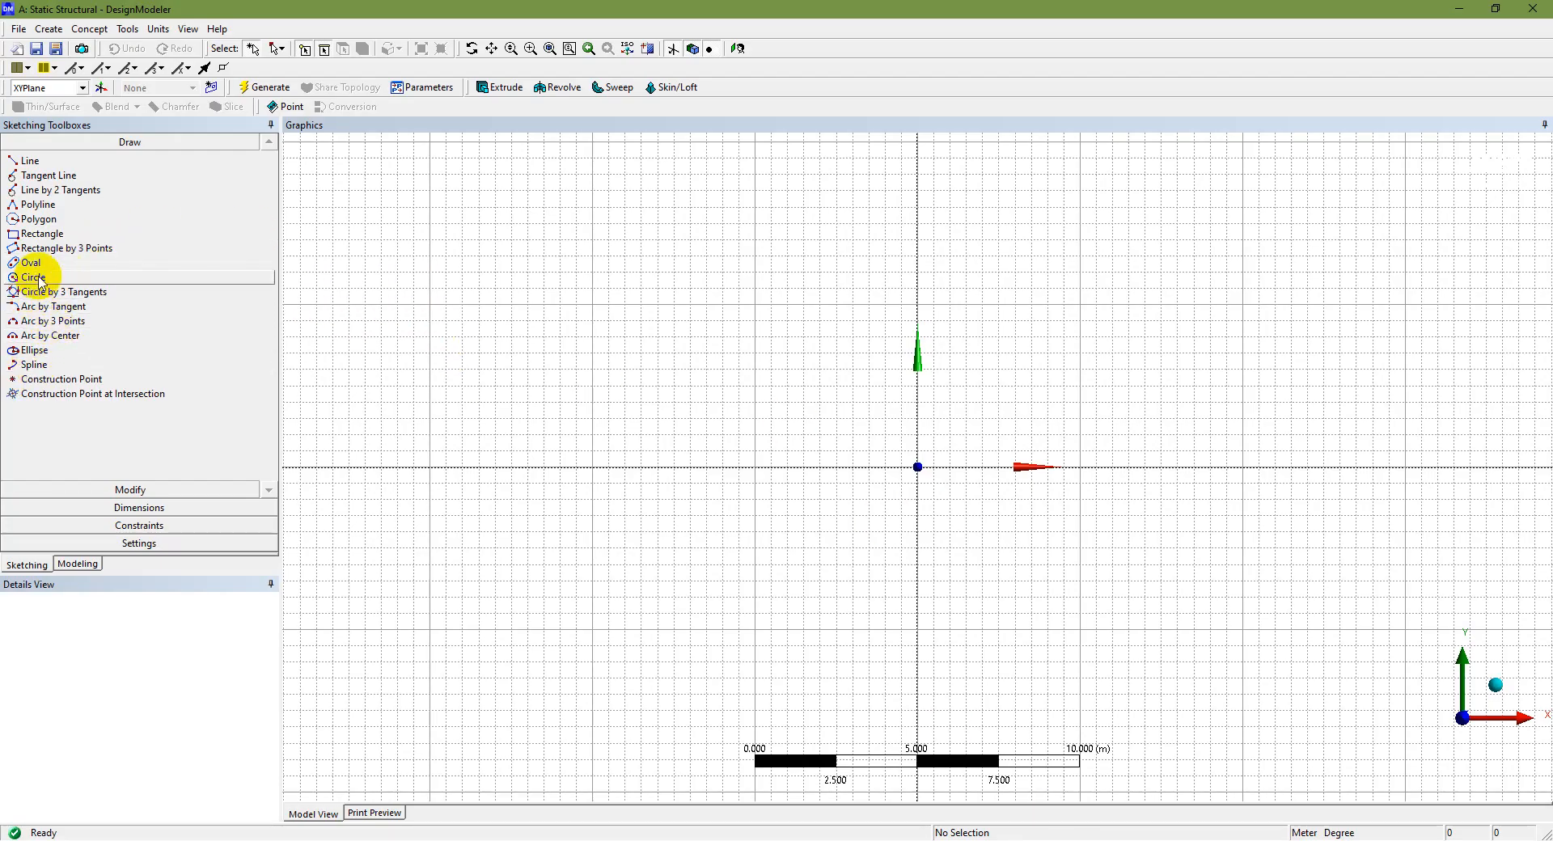
left_click(48, 380)
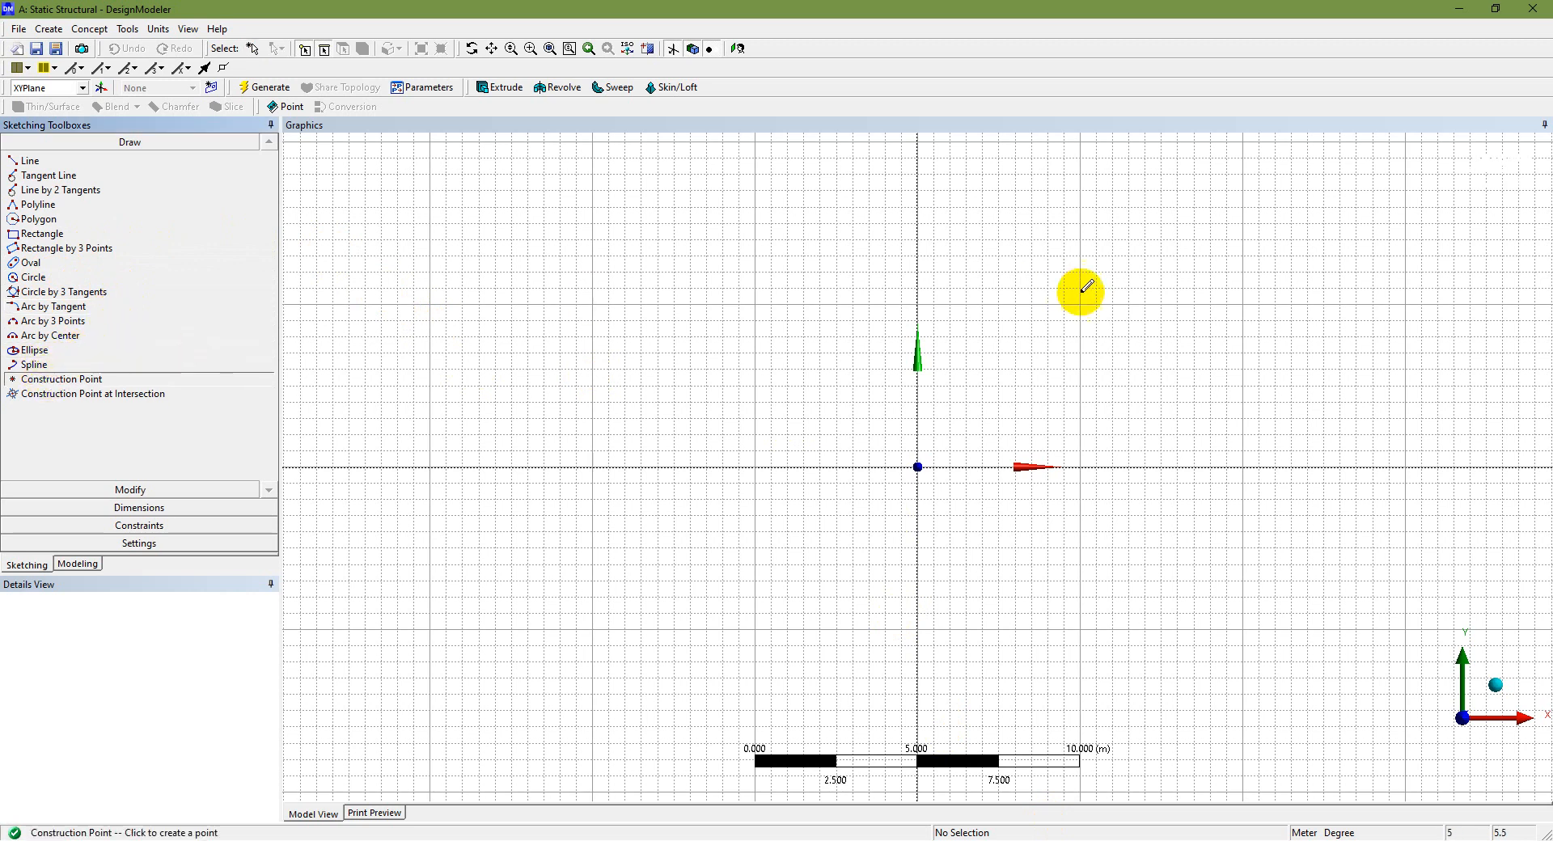
left_click(1132, 266)
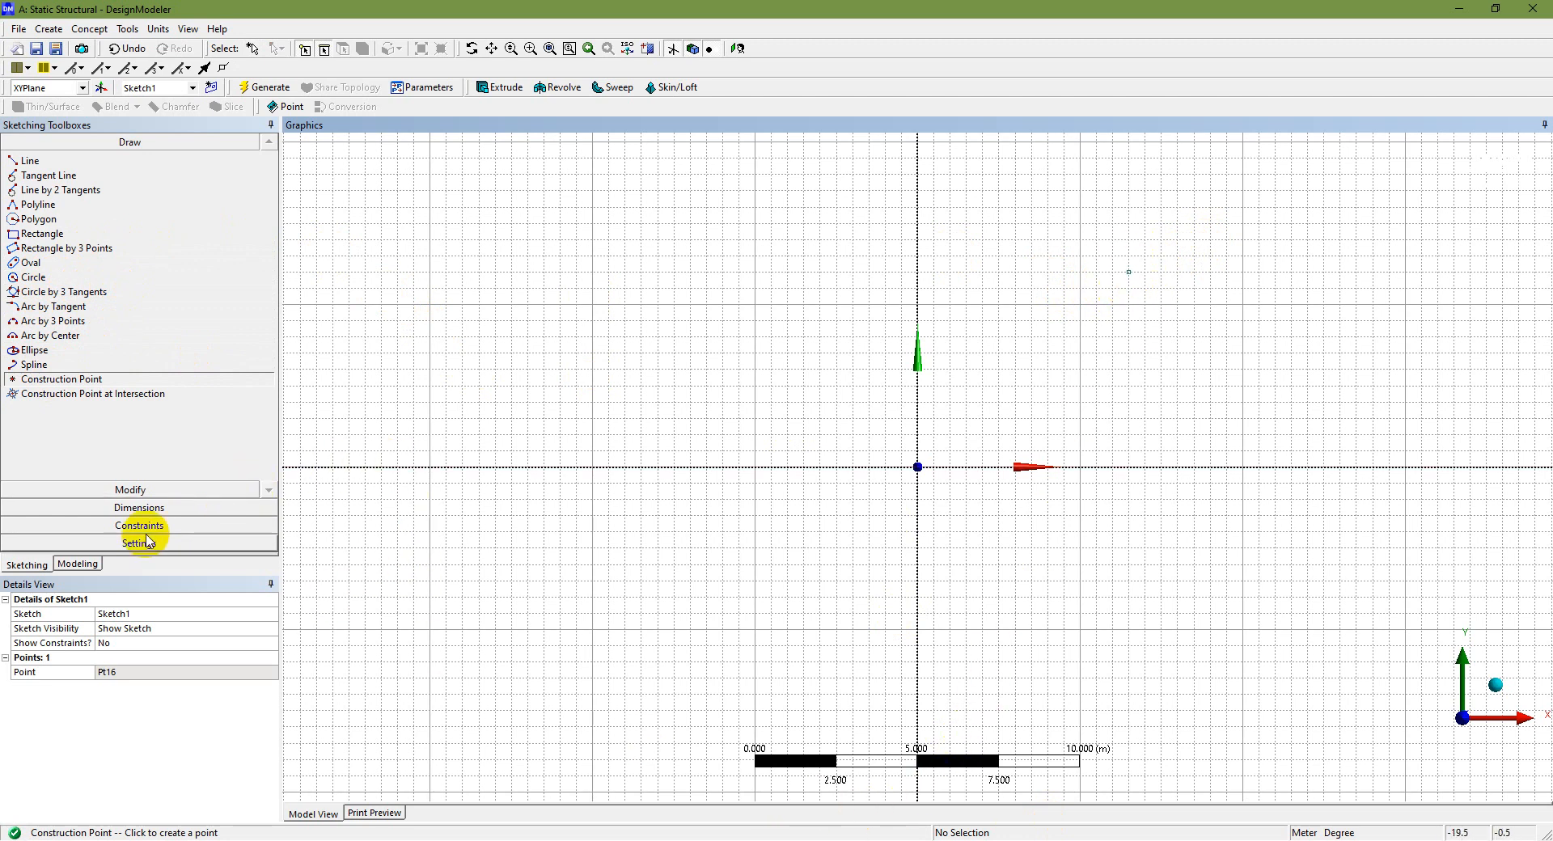
Dimension the construction point's vertical distance from the X axis and its horizontal distance from the Y axis
left_click(156, 508)
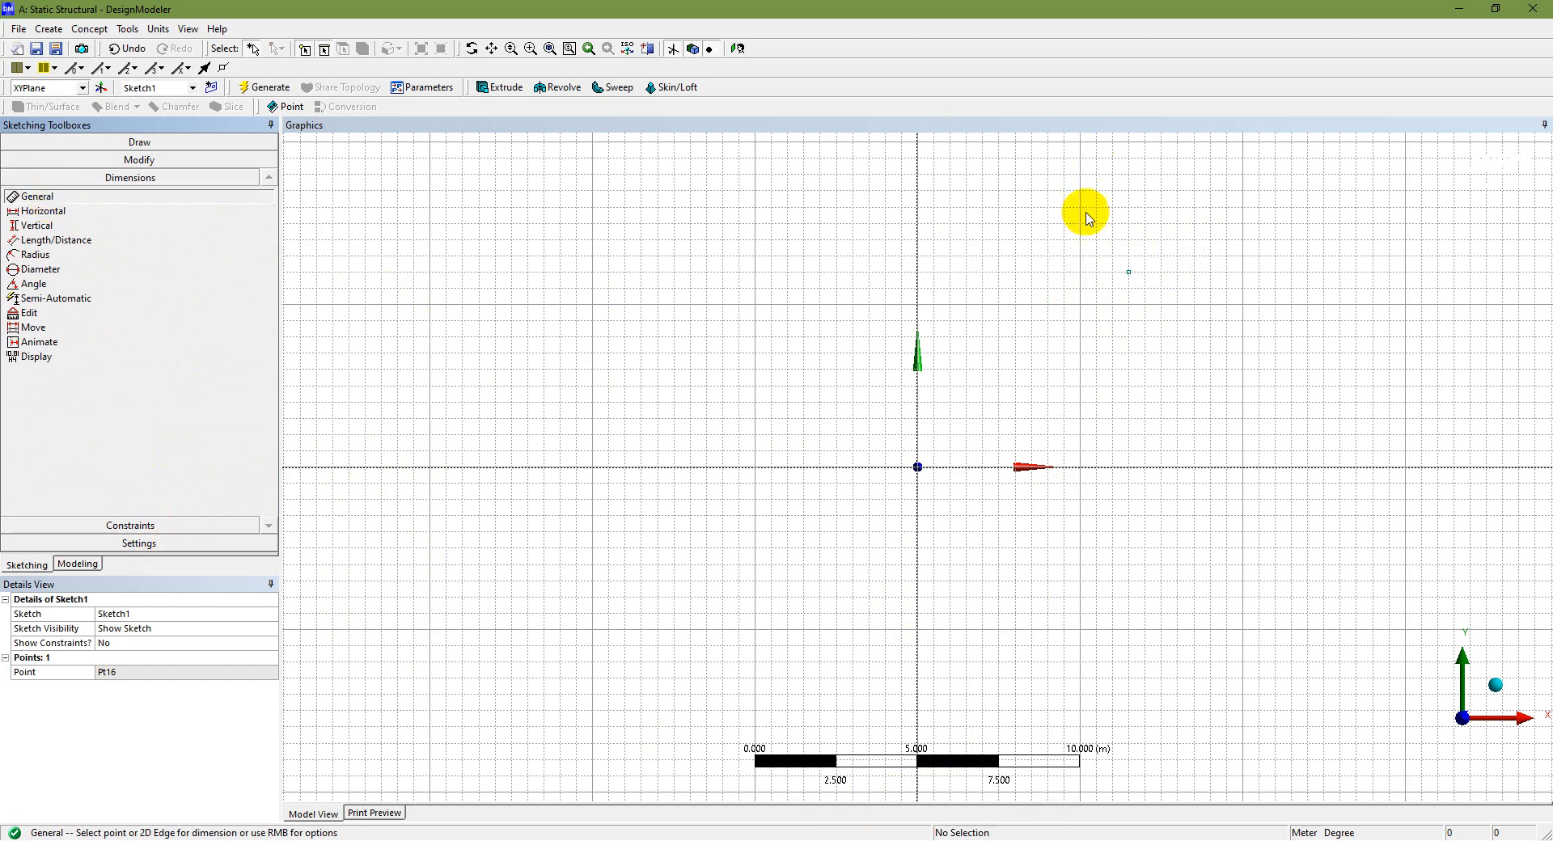
left_click(1130, 274)
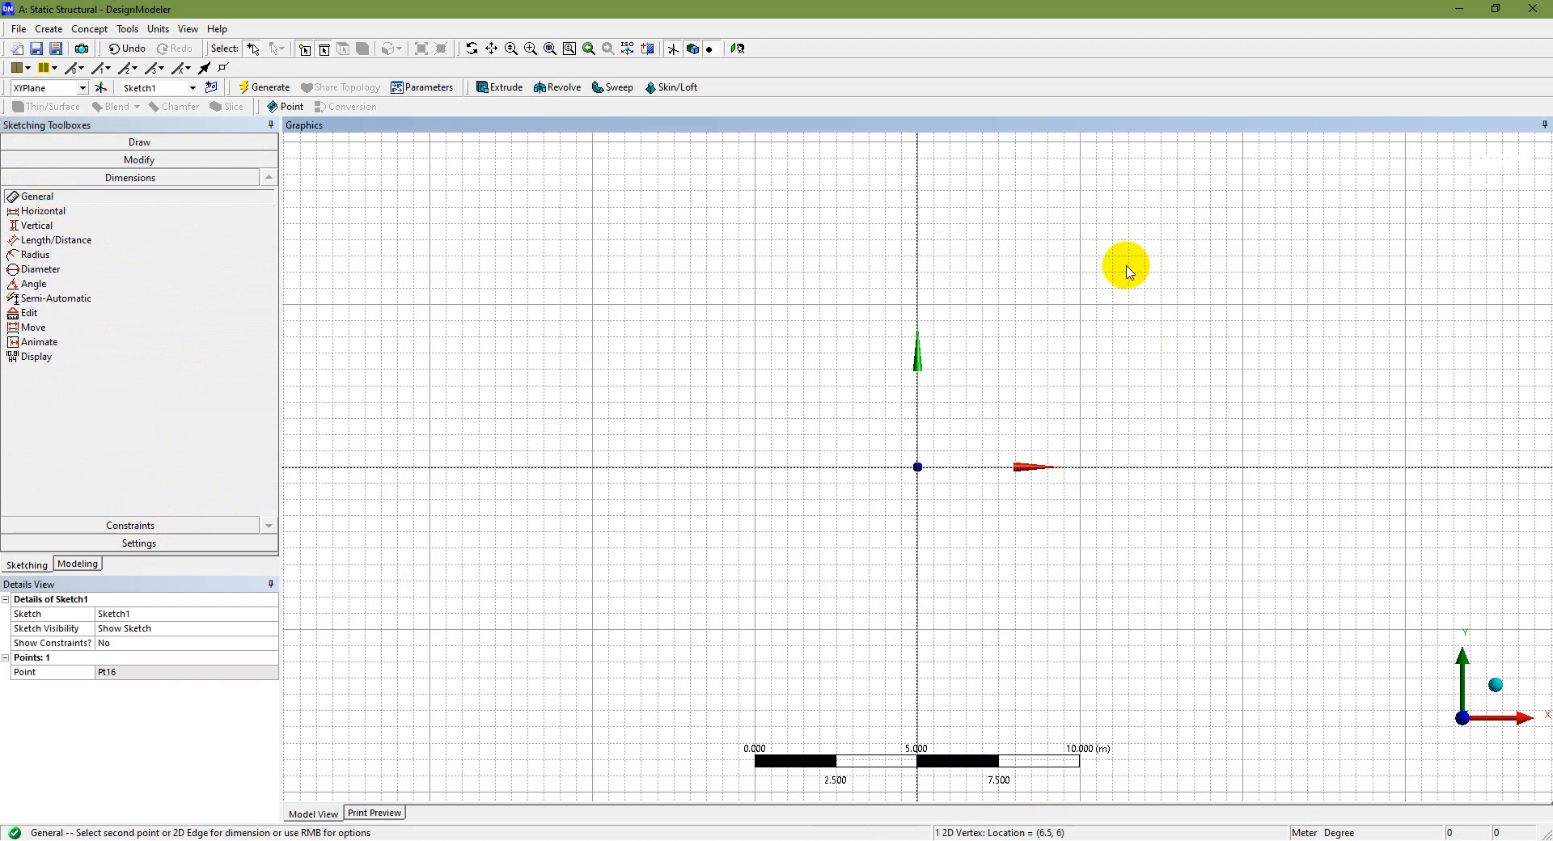
left_click(1157, 467)
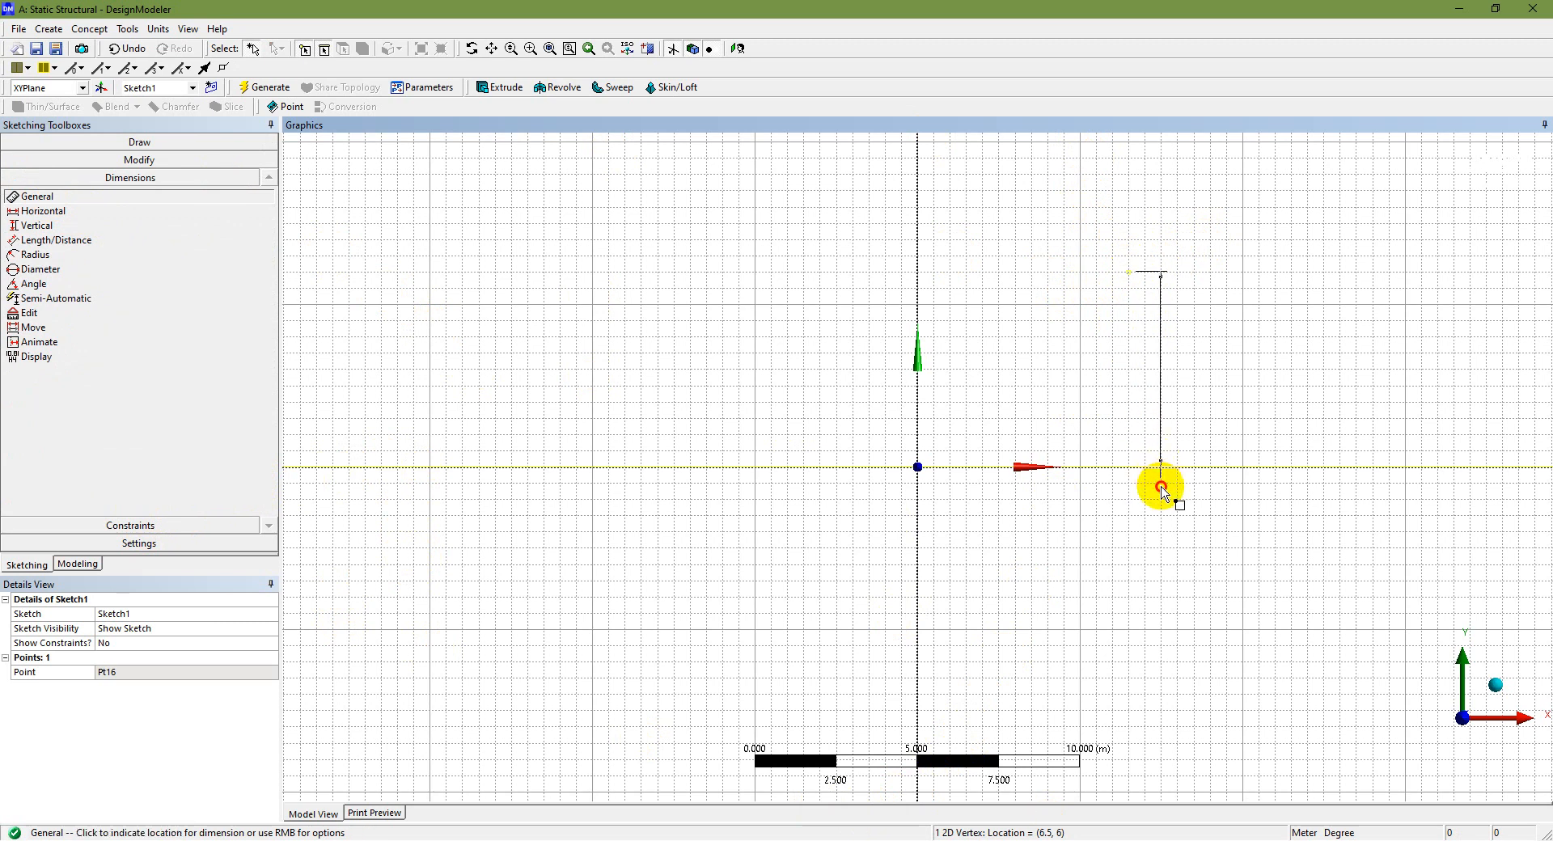
left_click(1186, 502)
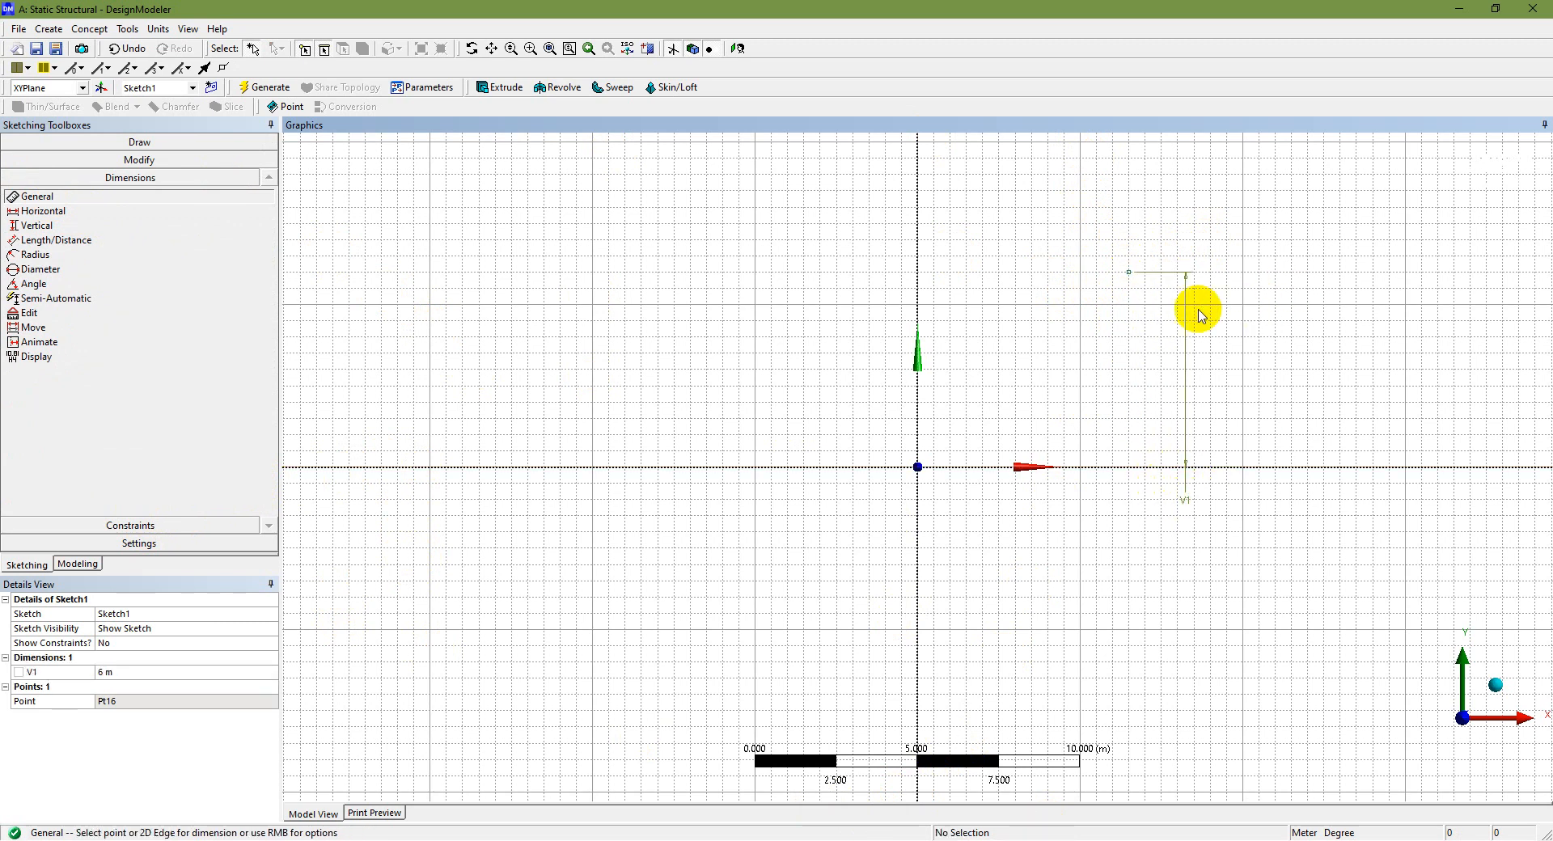
left_click(1129, 273)
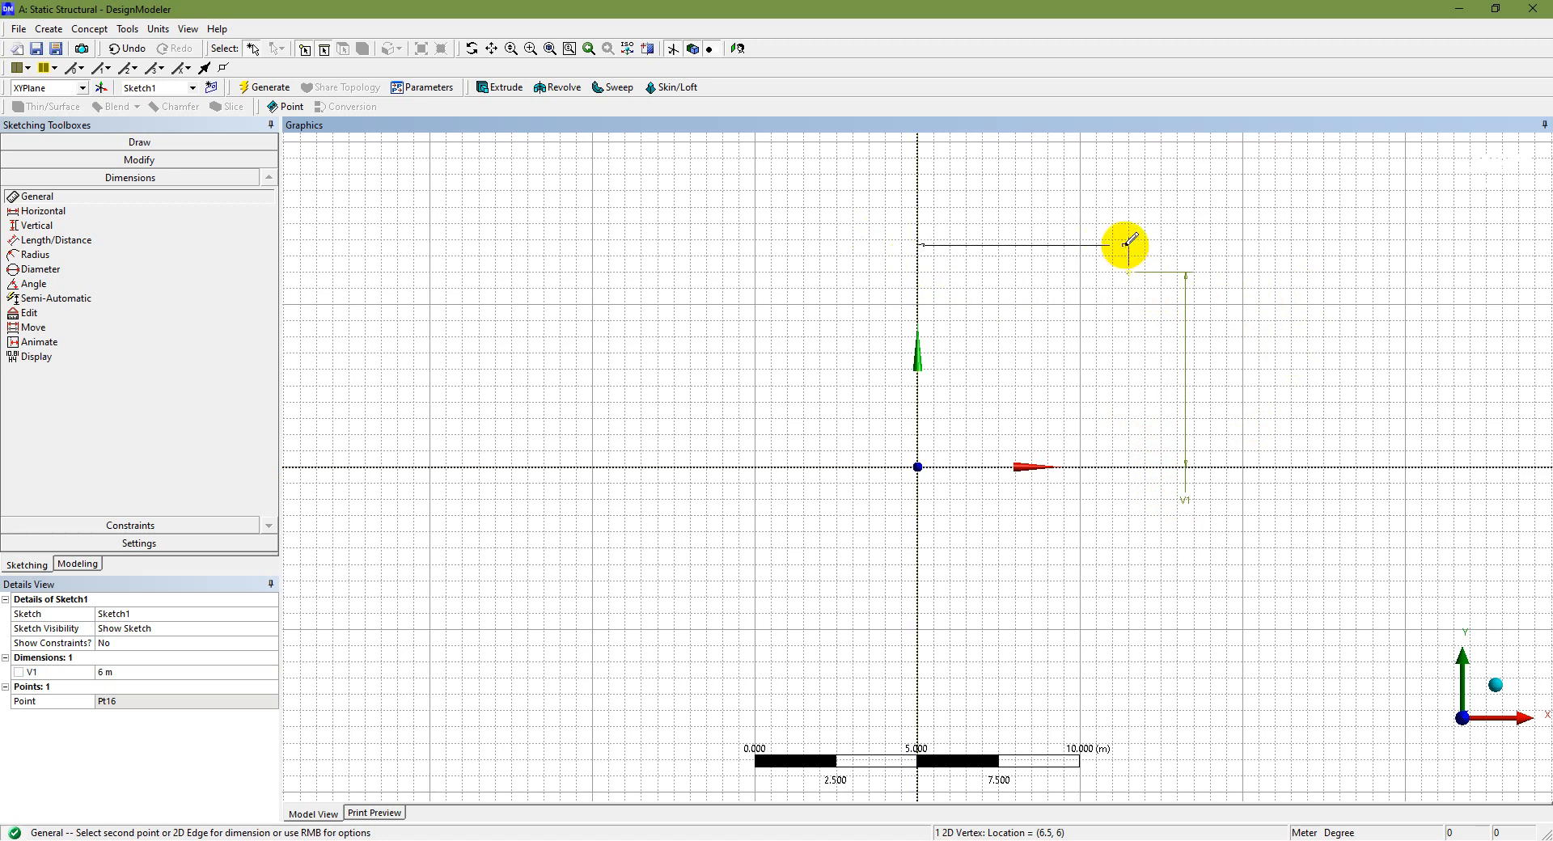
left_click(1157, 230)
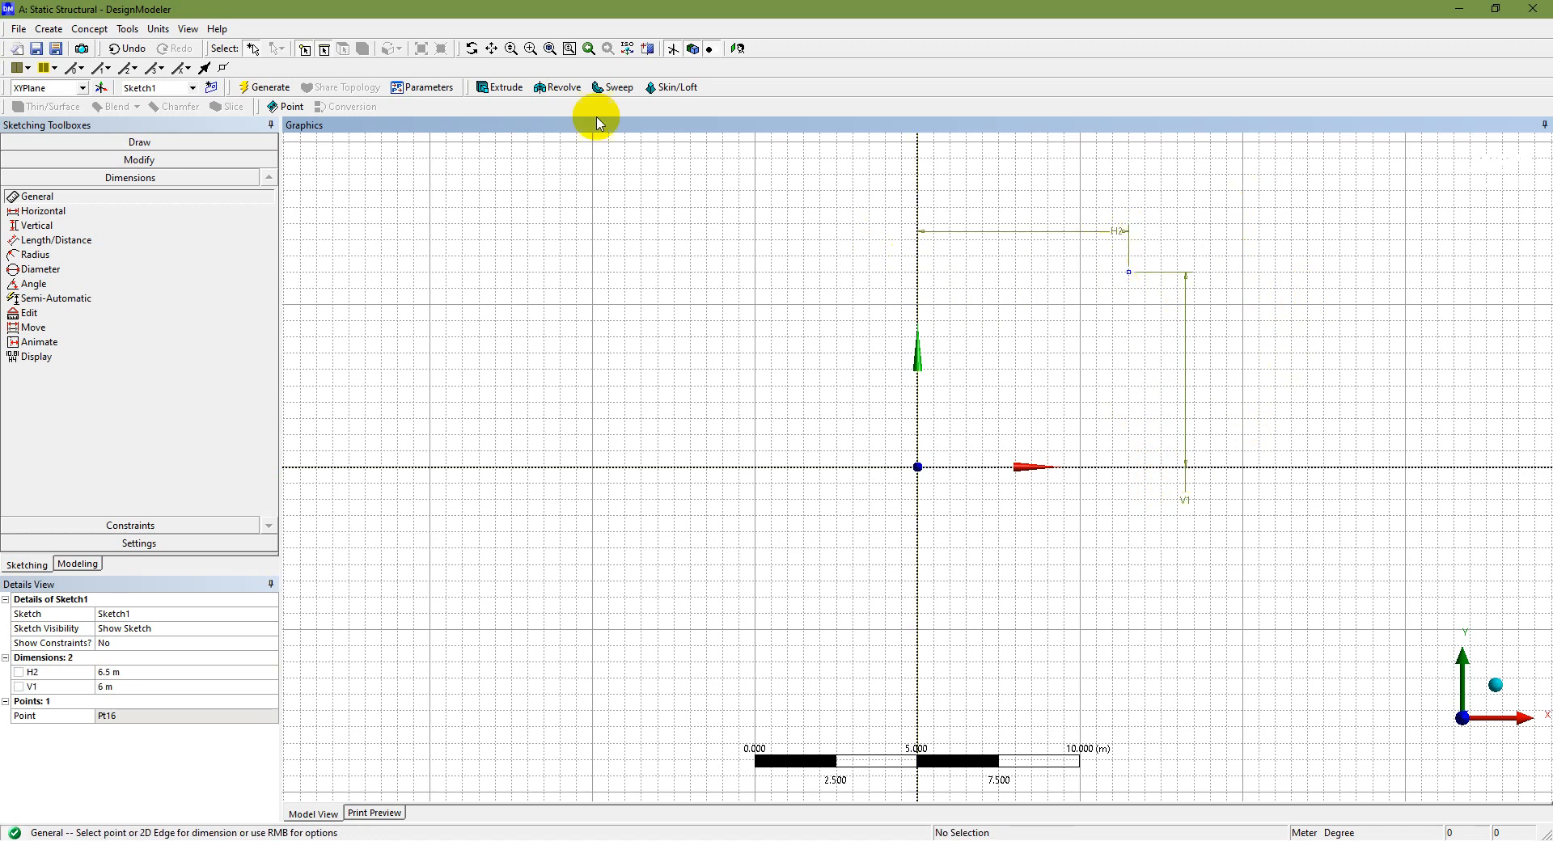
Set the construction point's vertical dimension V1 to 1.8 m and its horizontal dimension H2 to 2.4 m, following the truss figure
left_click(548, 50)
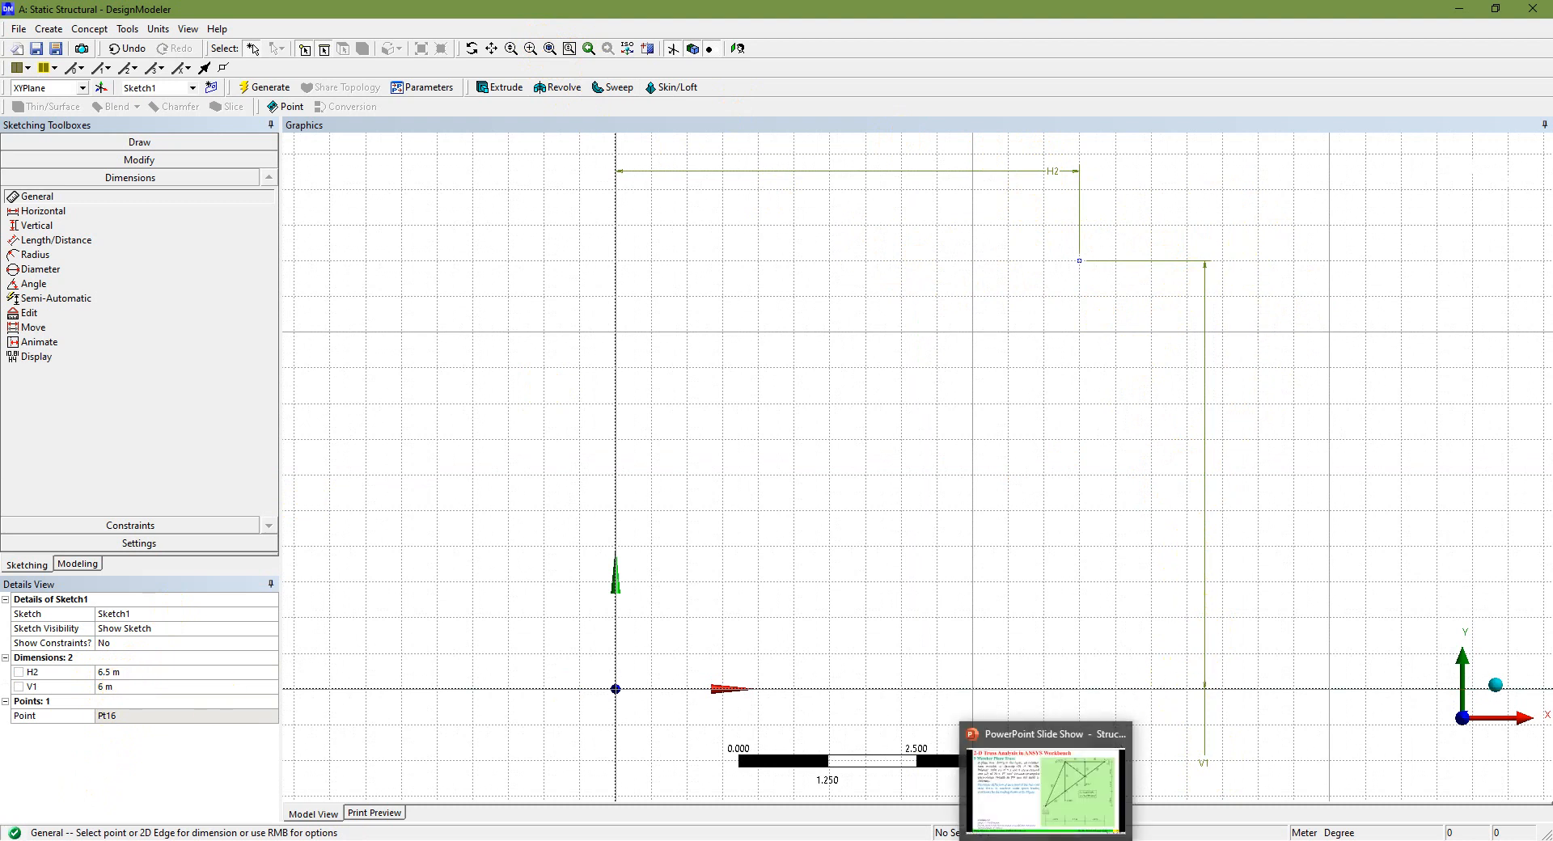
left_click(1080, 840)
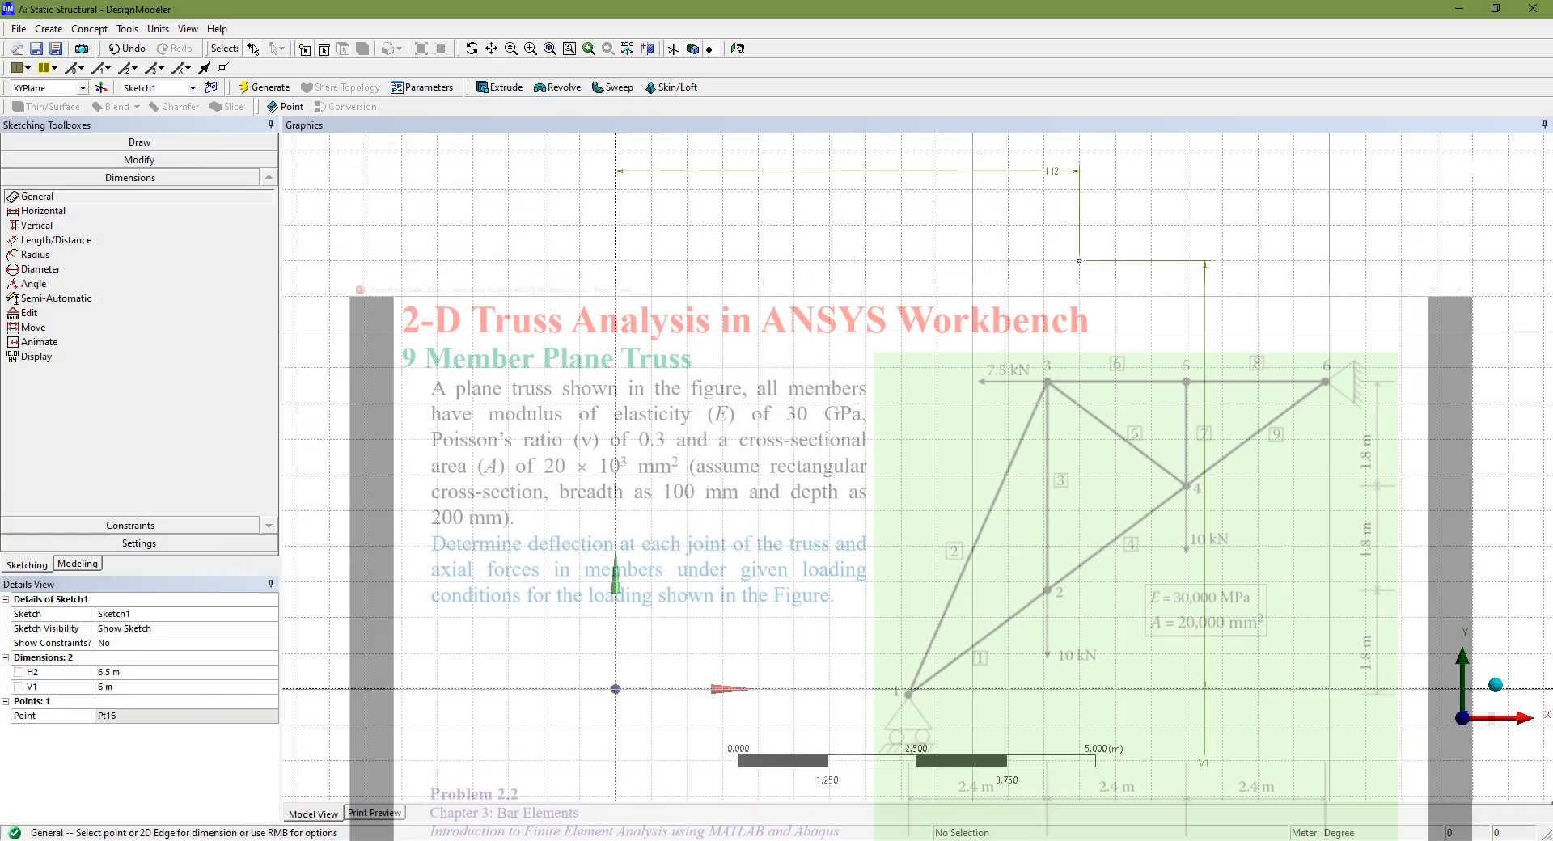
left_click(135, 687)
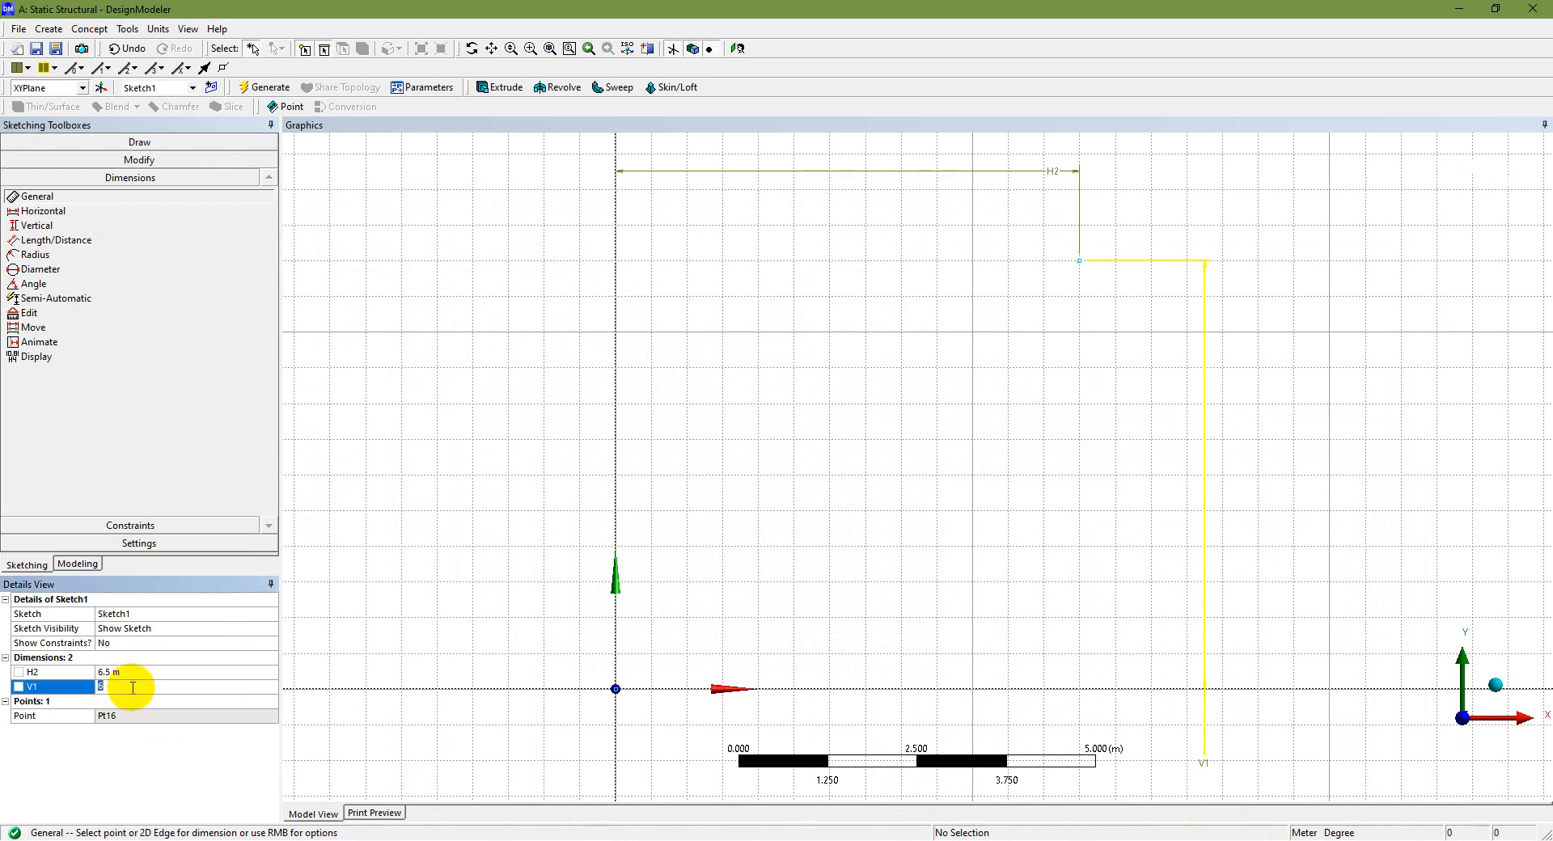
type("1.8")
key("Return")
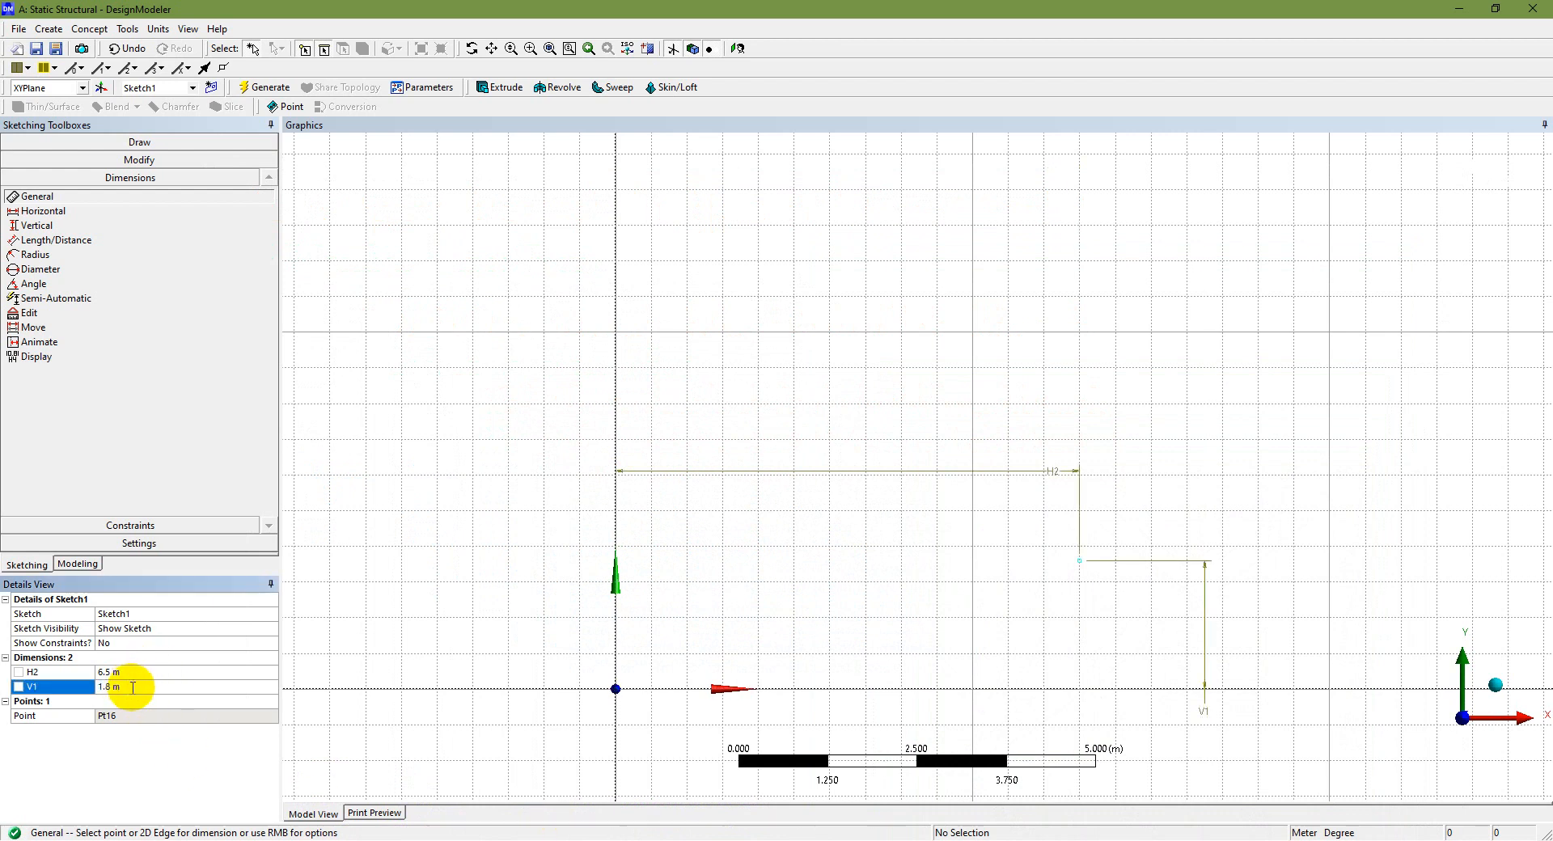
left_click(146, 672)
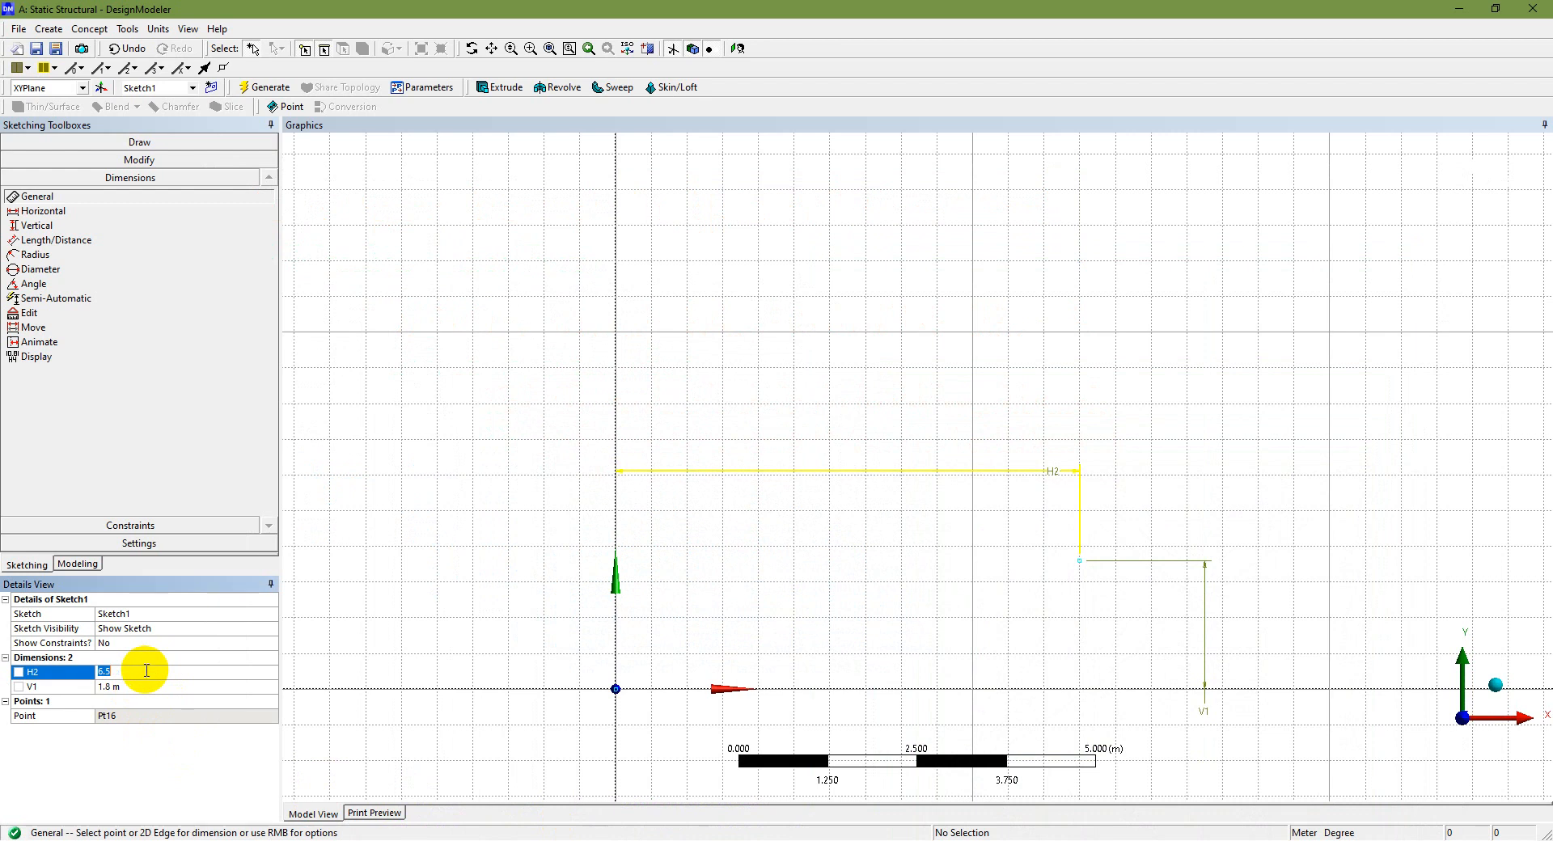
type("2.4")
key("Return")
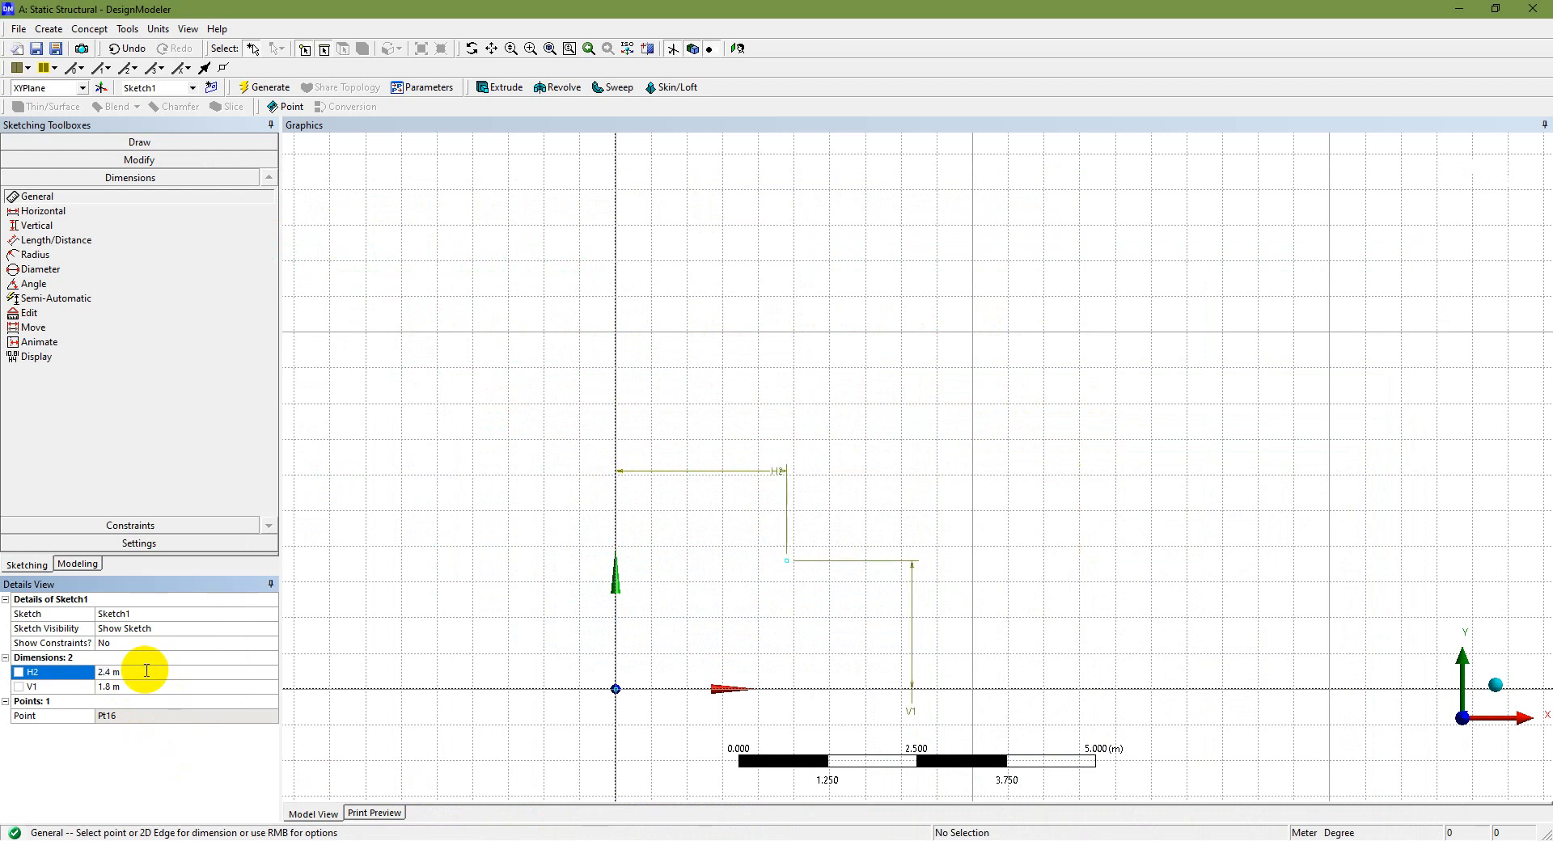
Check the truss figure in PowerPoint, then return to the sketch and draw member 1 as a line from the origin to the construction point
left_click(551, 50)
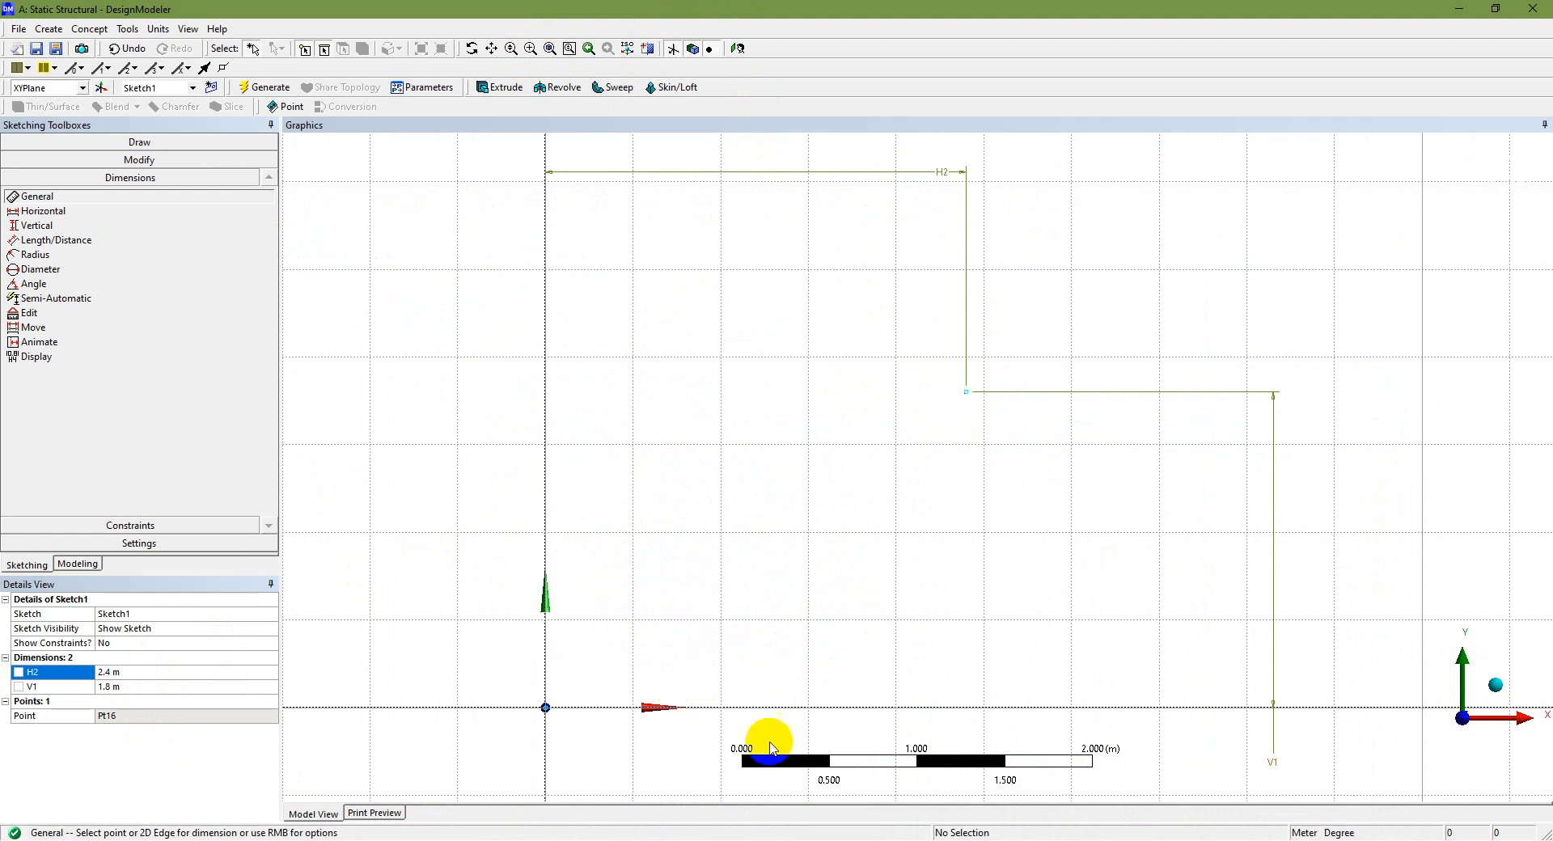
left_click(1045, 840)
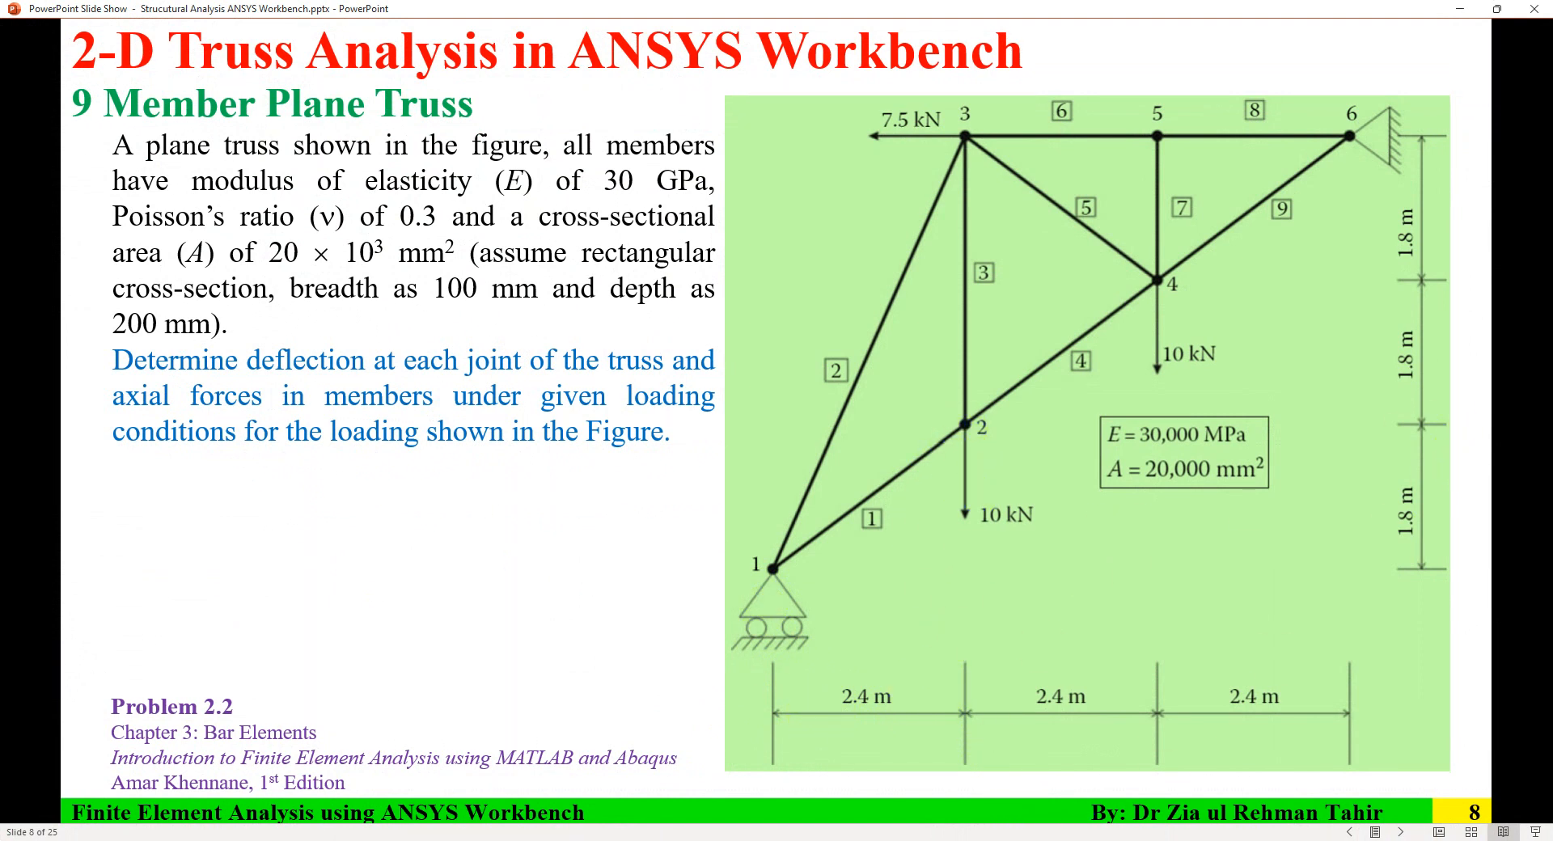
key("alt+Tab")
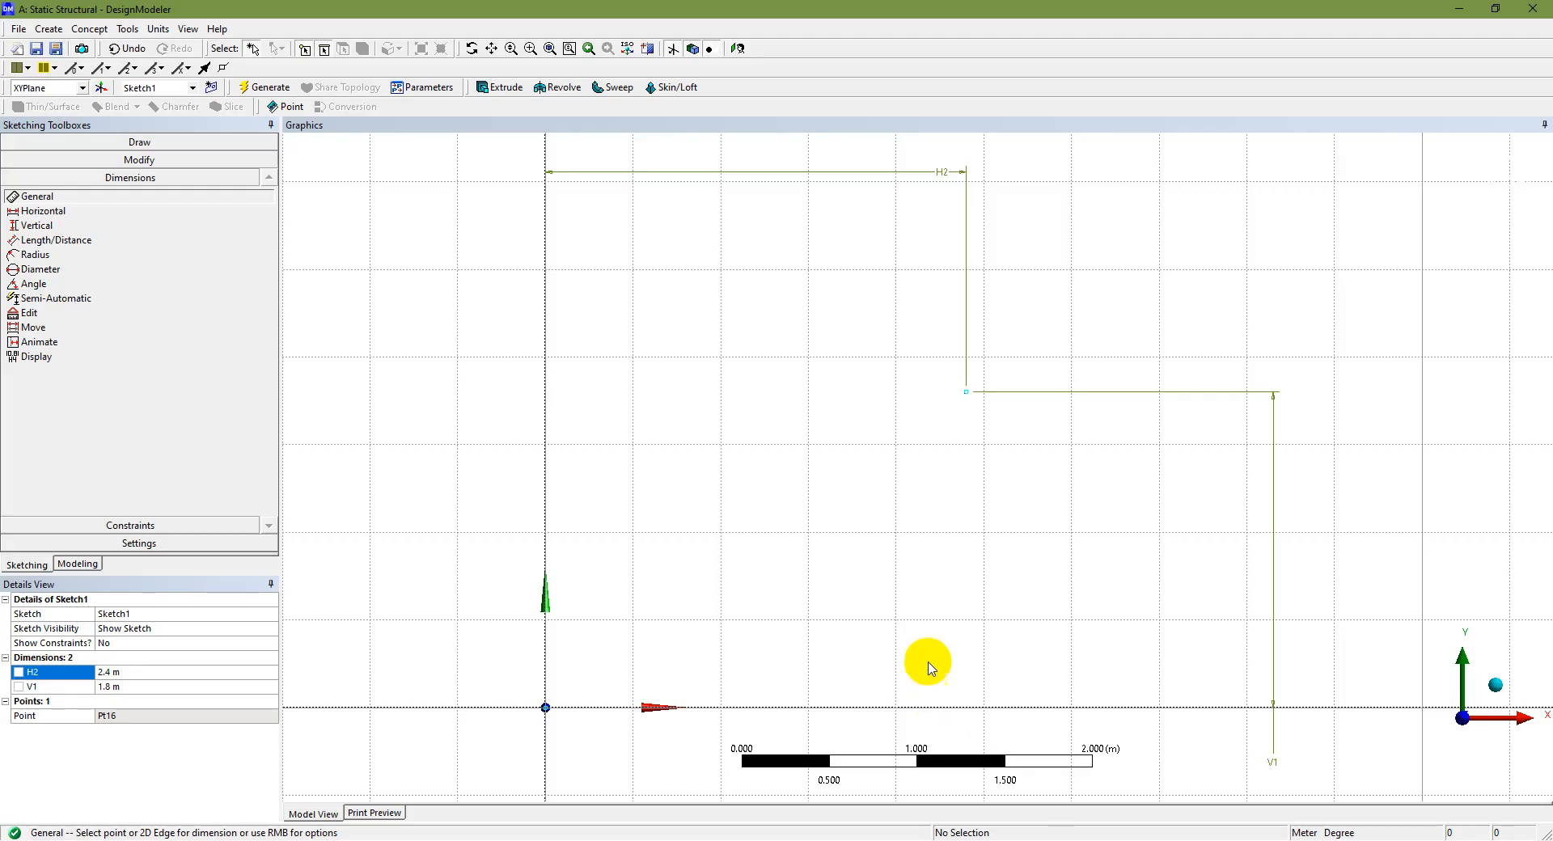
left_click(137, 147)
left_click(32, 161)
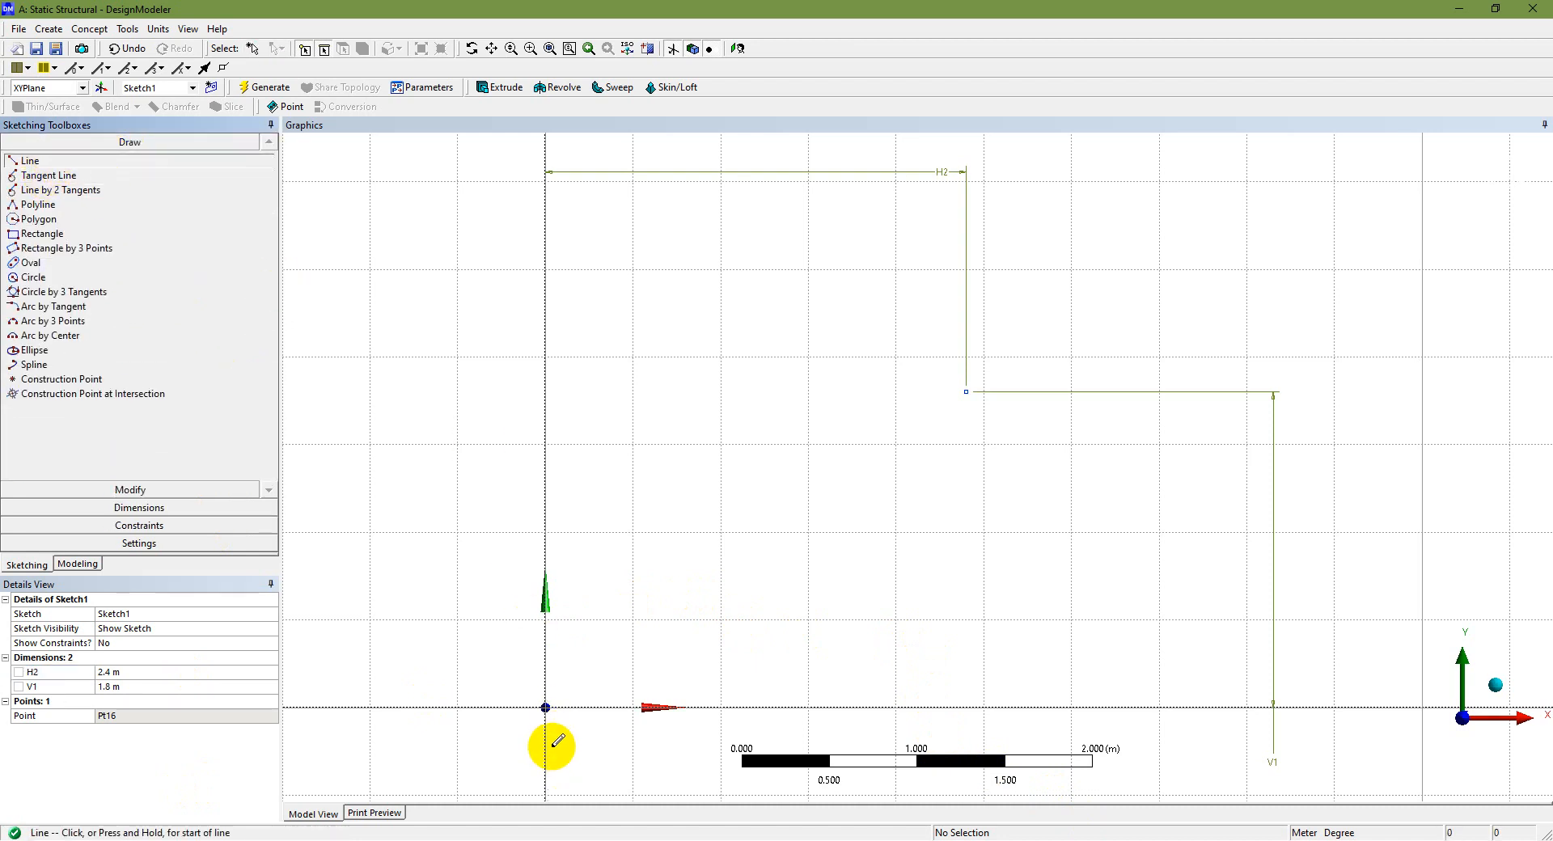
left_click(545, 708)
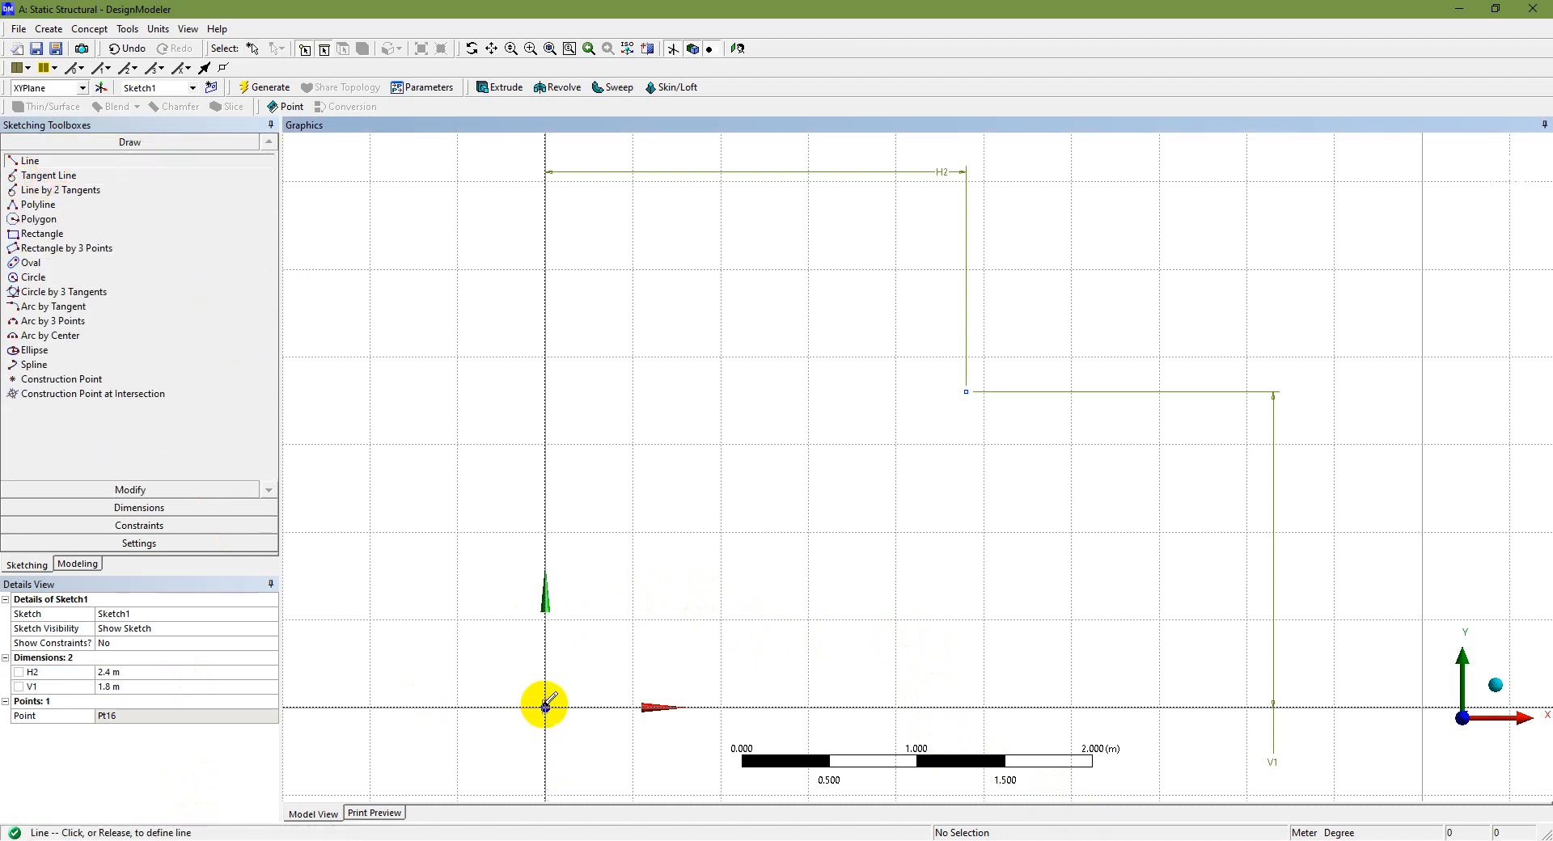
left_click(967, 392)
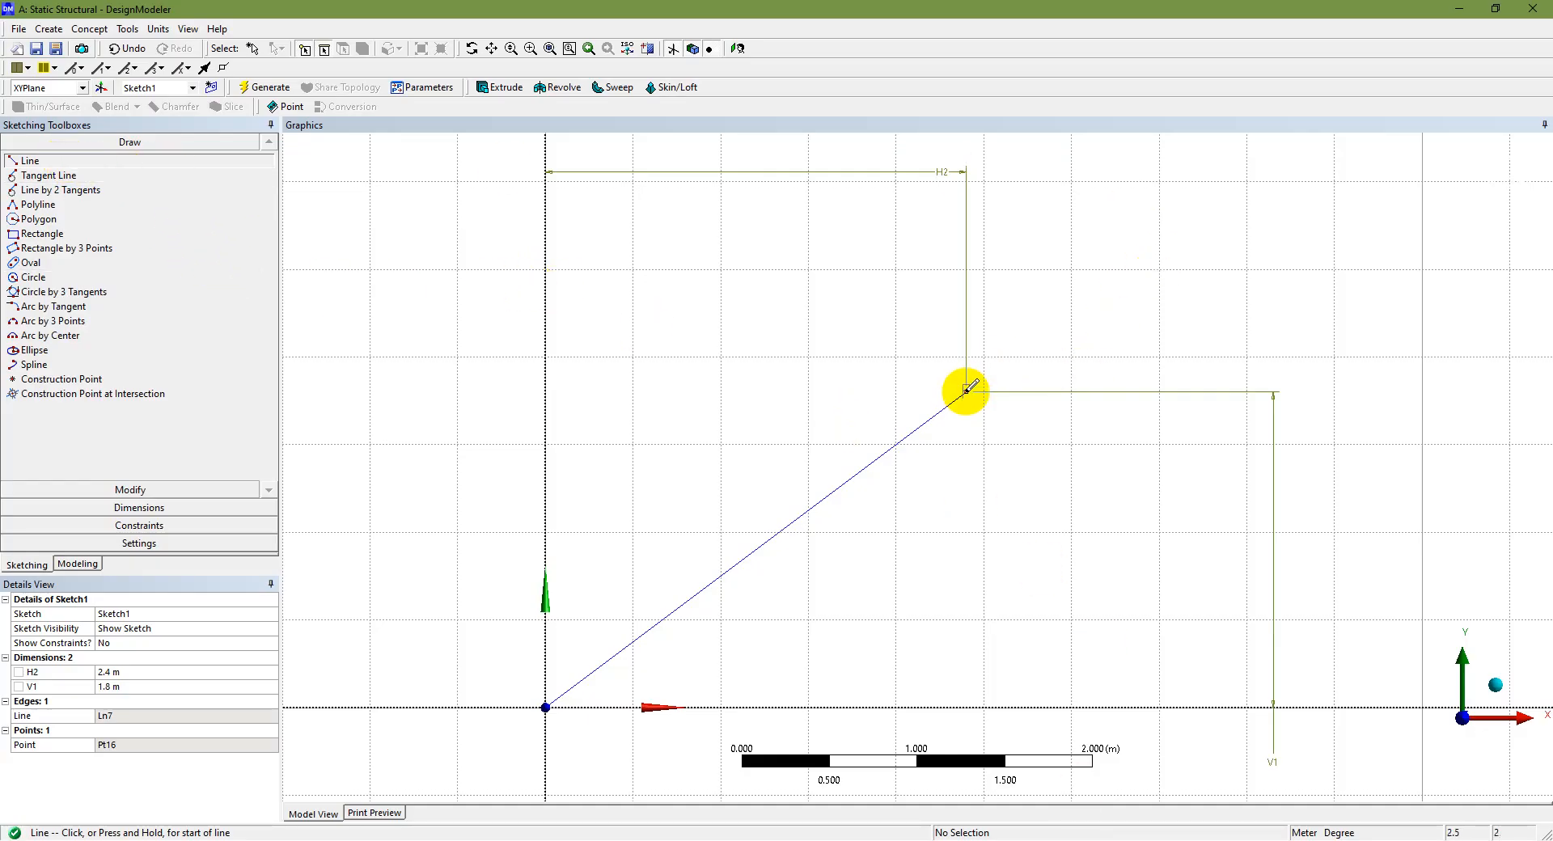
Draw a second diagonal line from the construction point up to about X 4.5 m, Y 4 m
scroll(967, 390, "down", 5)
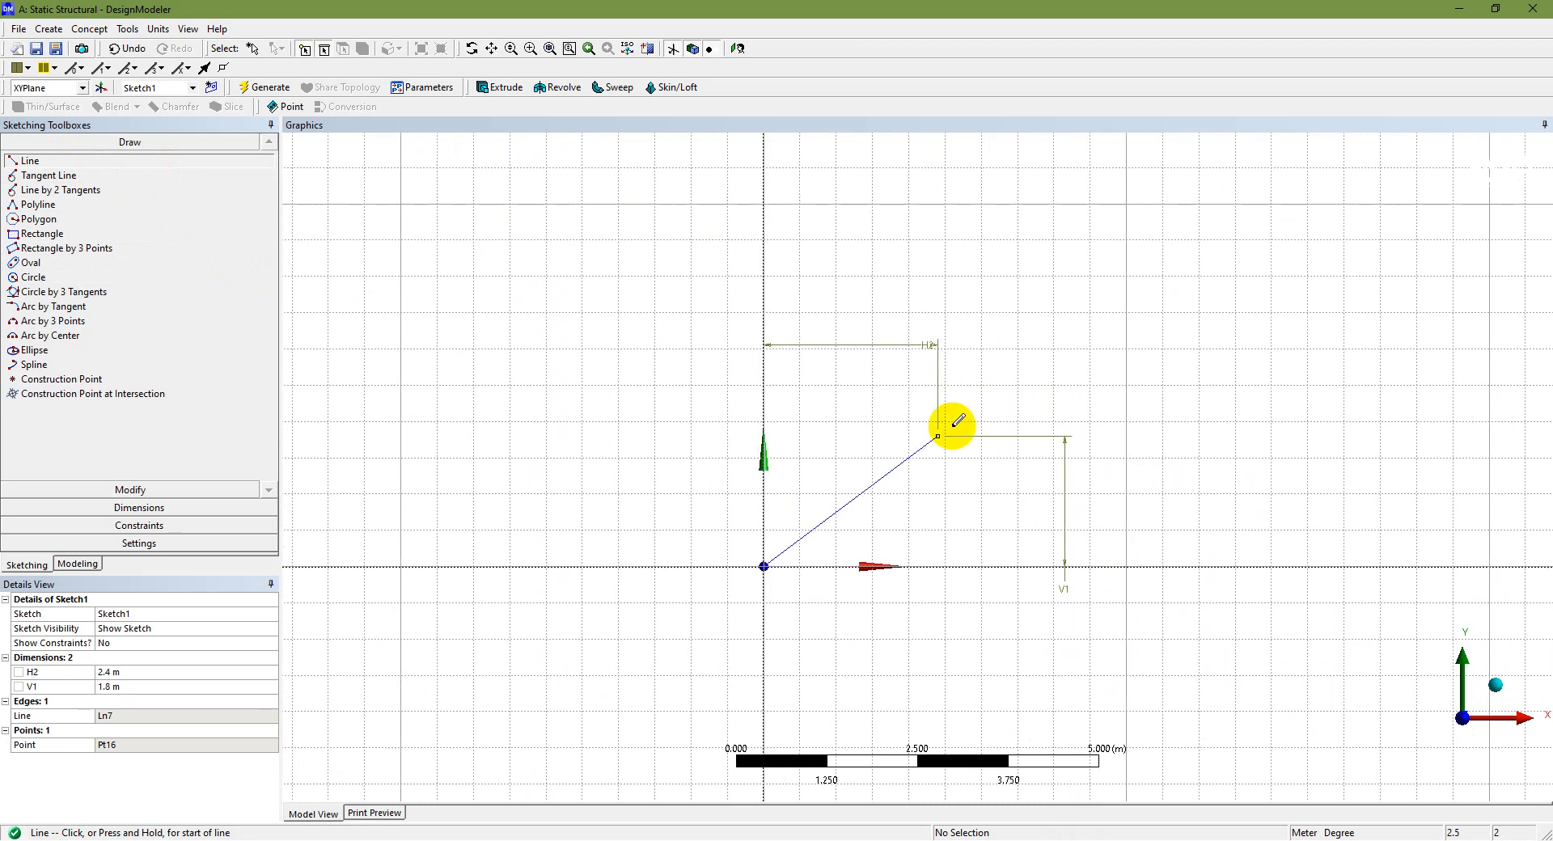
left_click(939, 435)
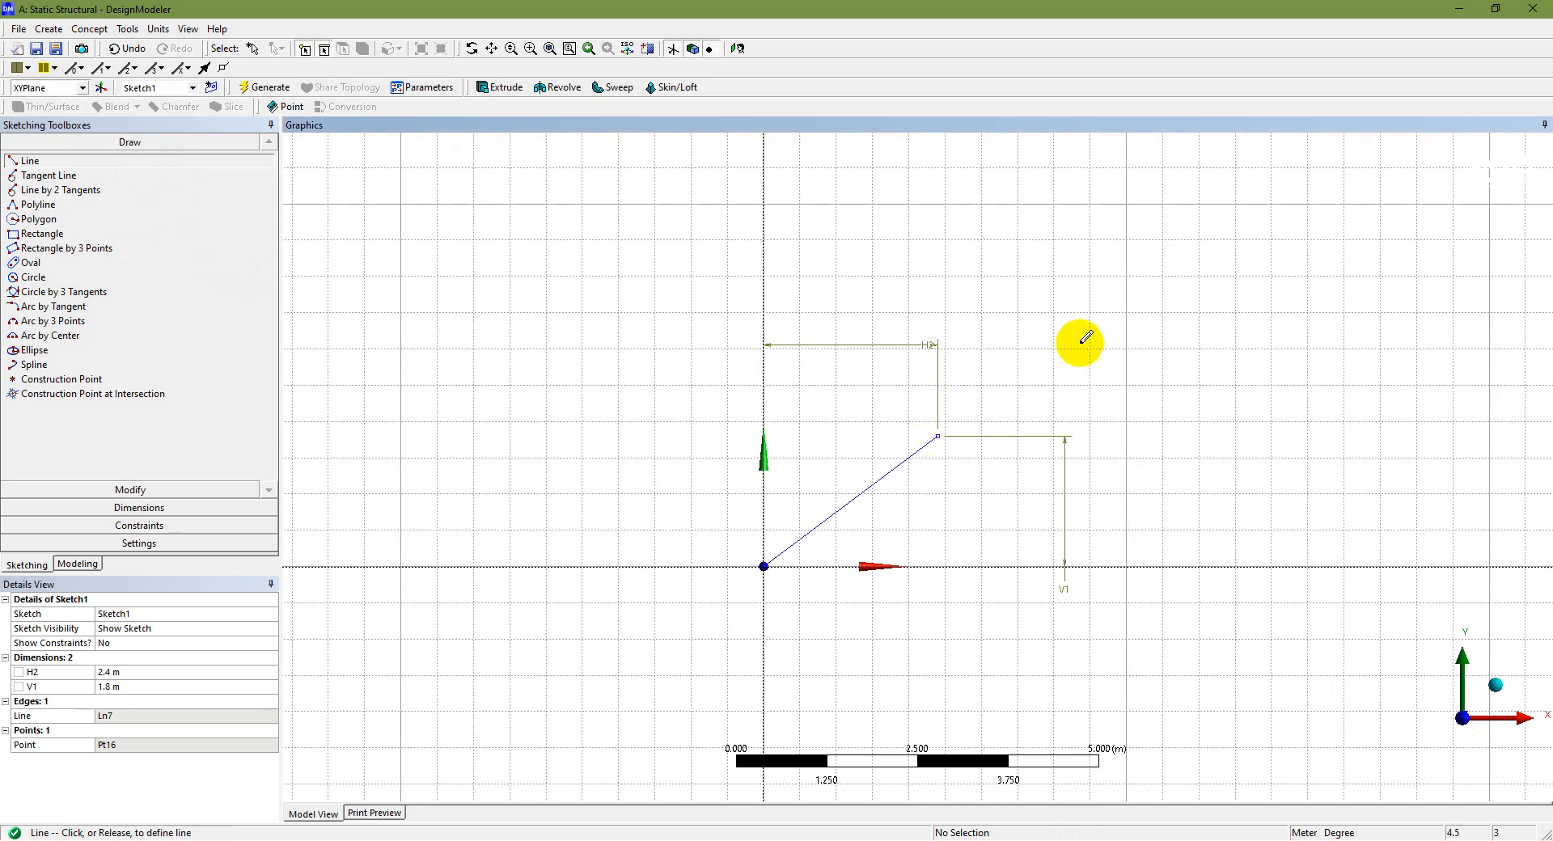
left_click(1091, 276)
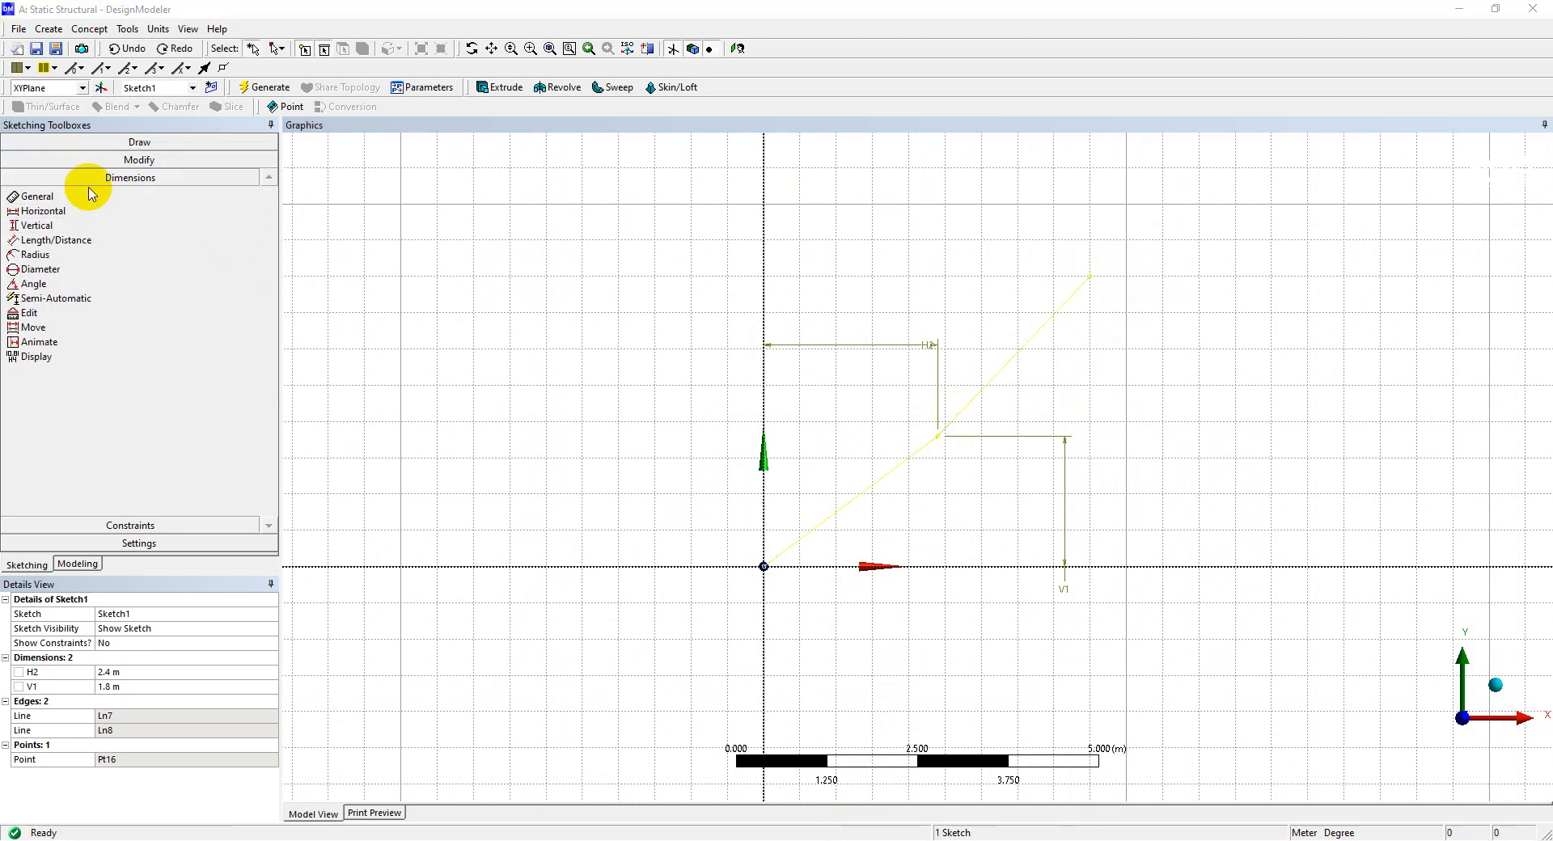
Dimension the second diagonal line's horizontal and vertical distances between its two end points
left_click(72, 211)
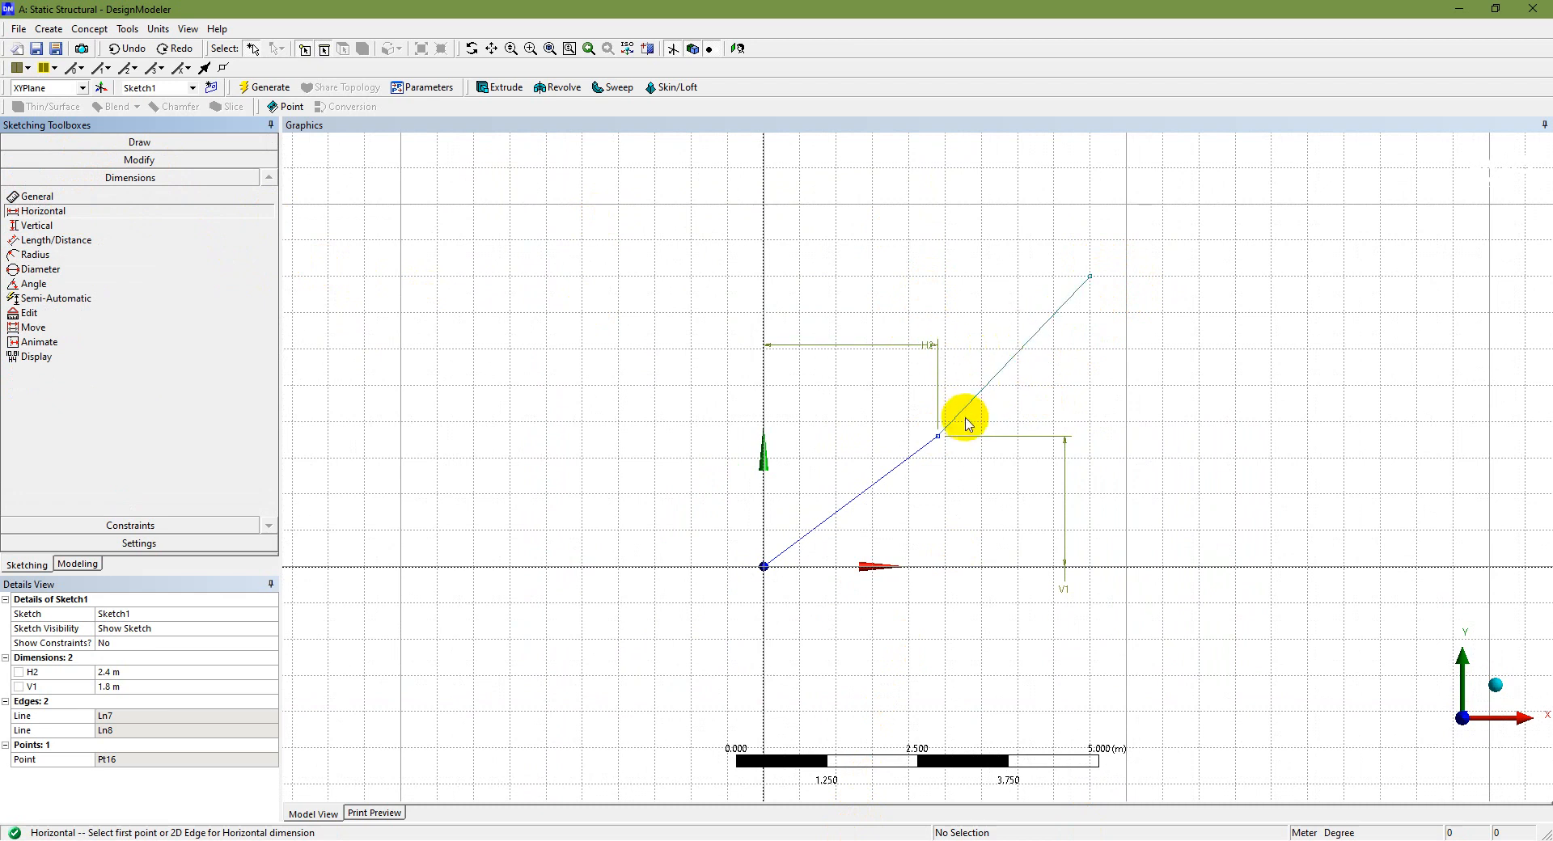
left_click(937, 437)
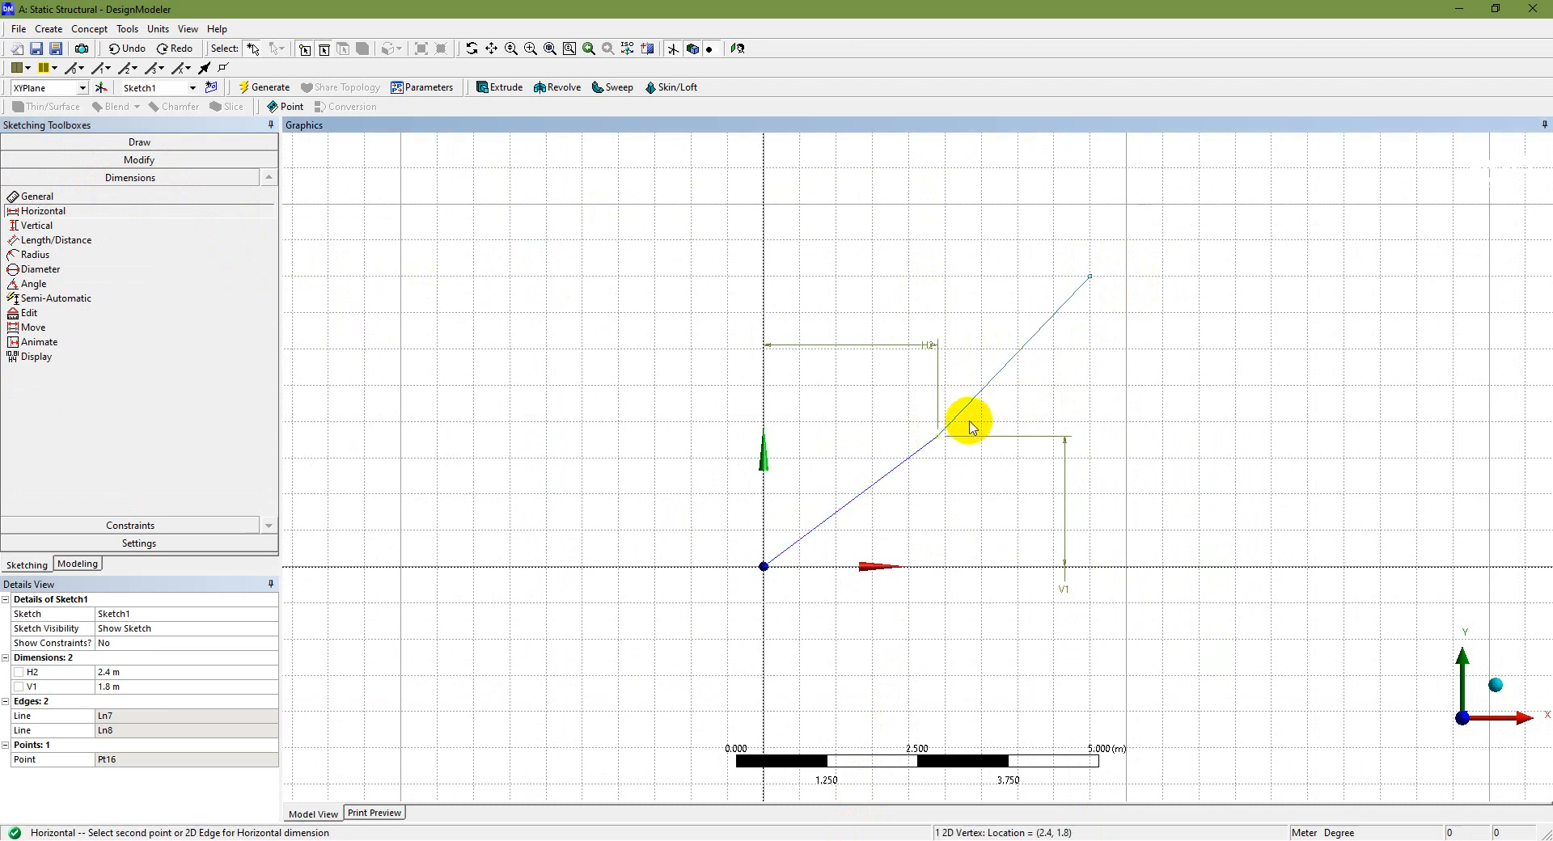
left_click(1090, 277)
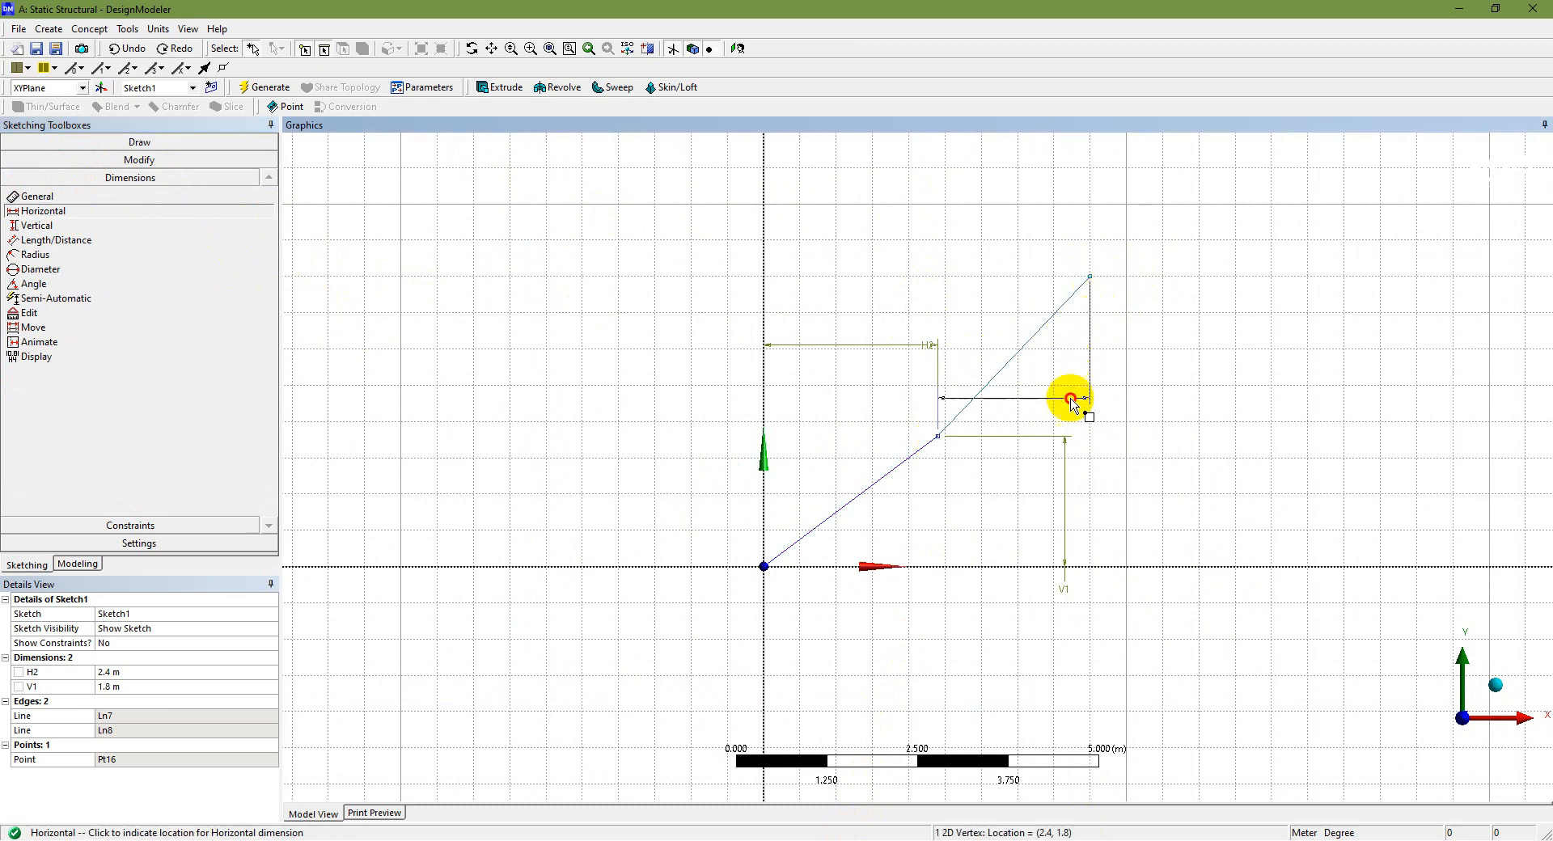
left_click(1102, 618)
left_click(41, 225)
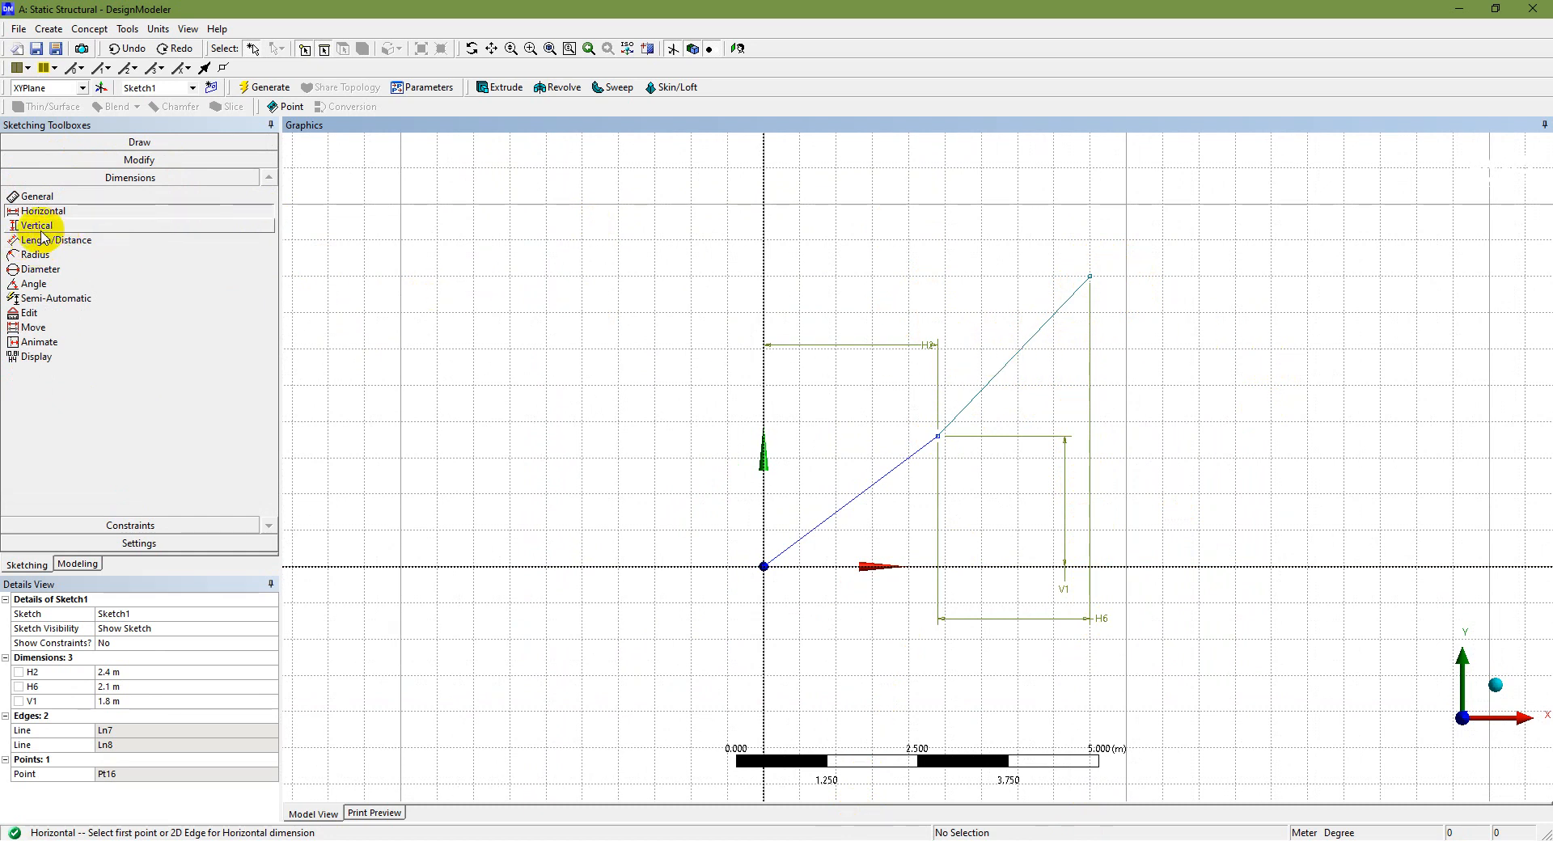
left_click(938, 438)
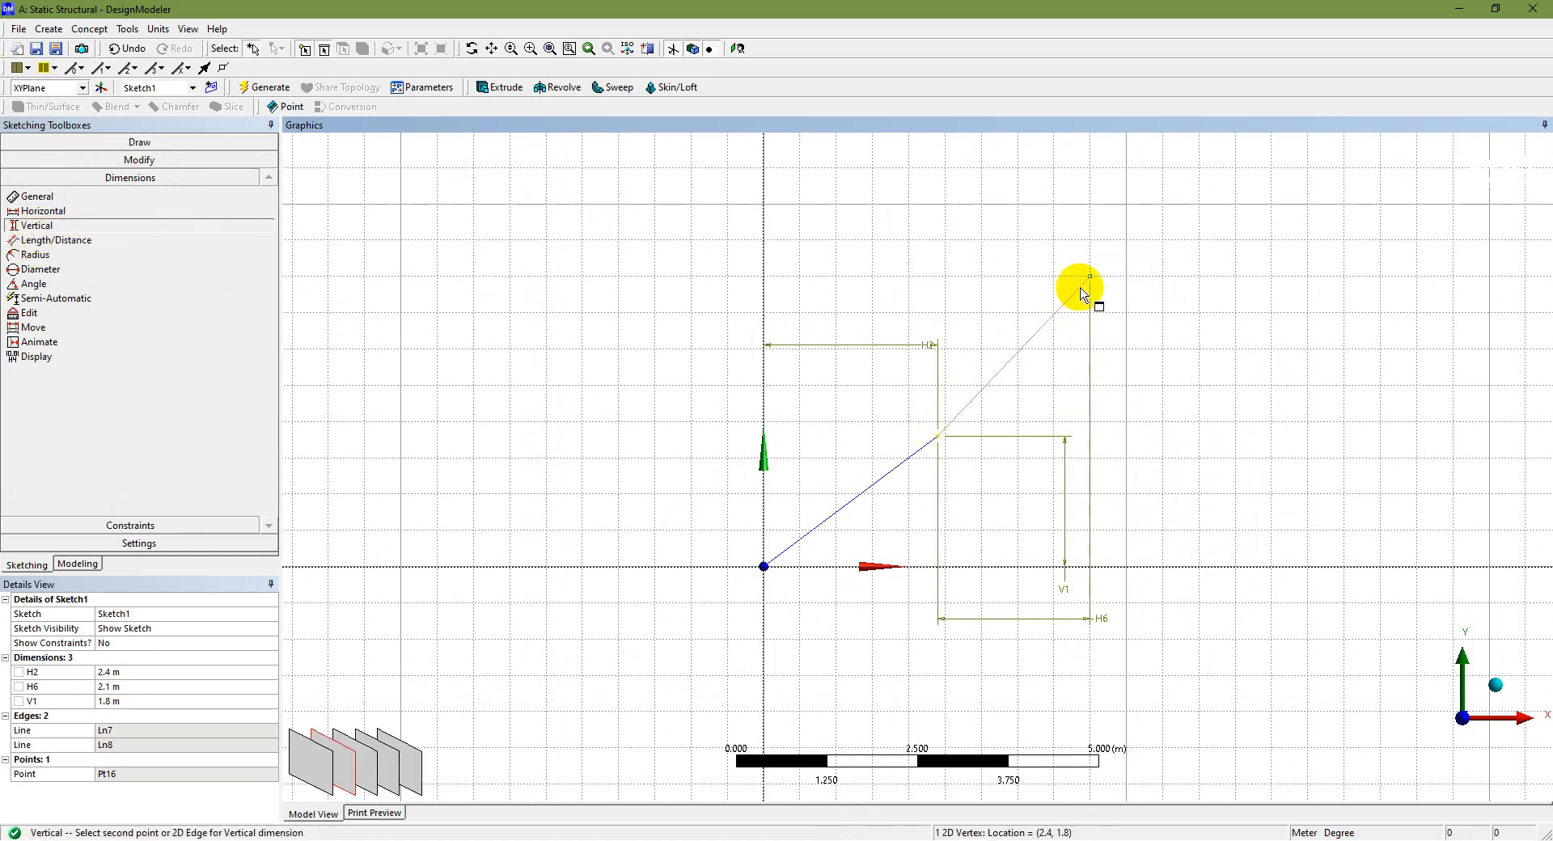
left_click(1091, 278)
left_click(672, 359)
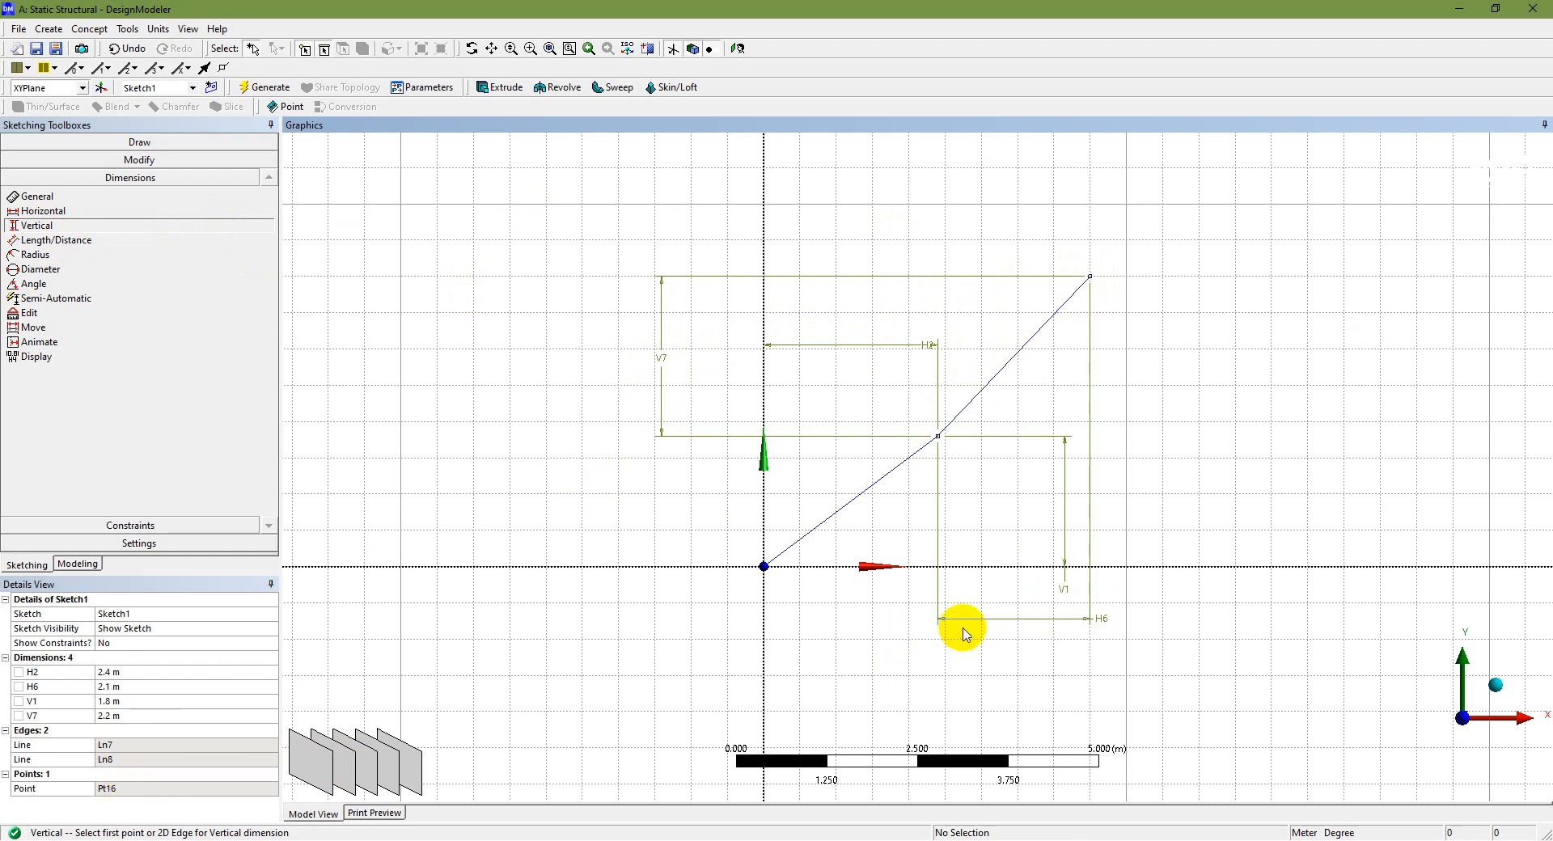
Set the second diagonal's horizontal dimension H6 to 2.4 m and its vertical dimension V7 to 1.8 m
left_click(148, 690)
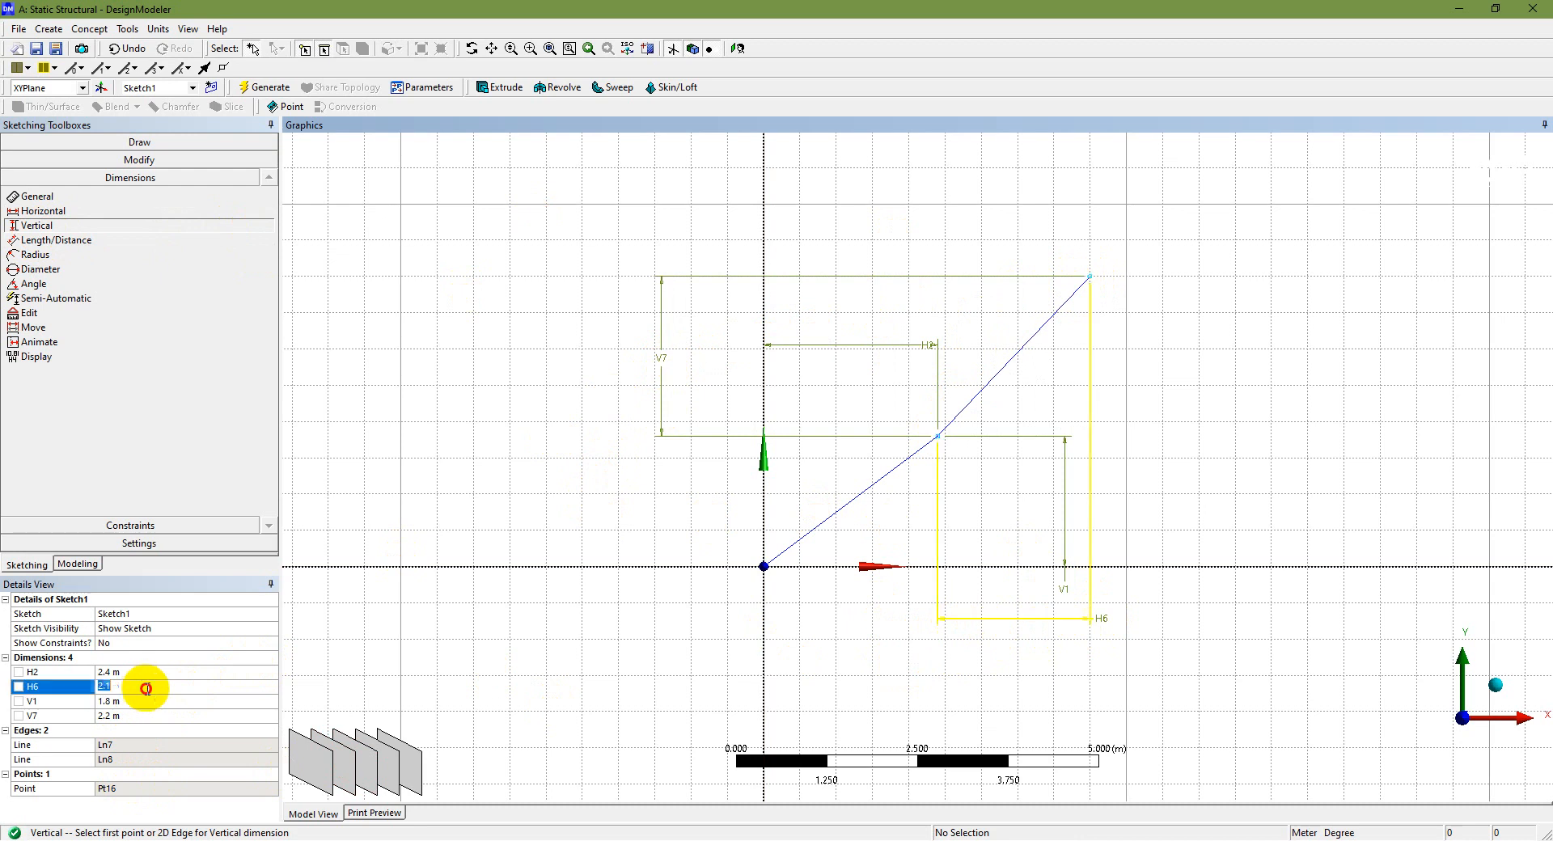
key("Return")
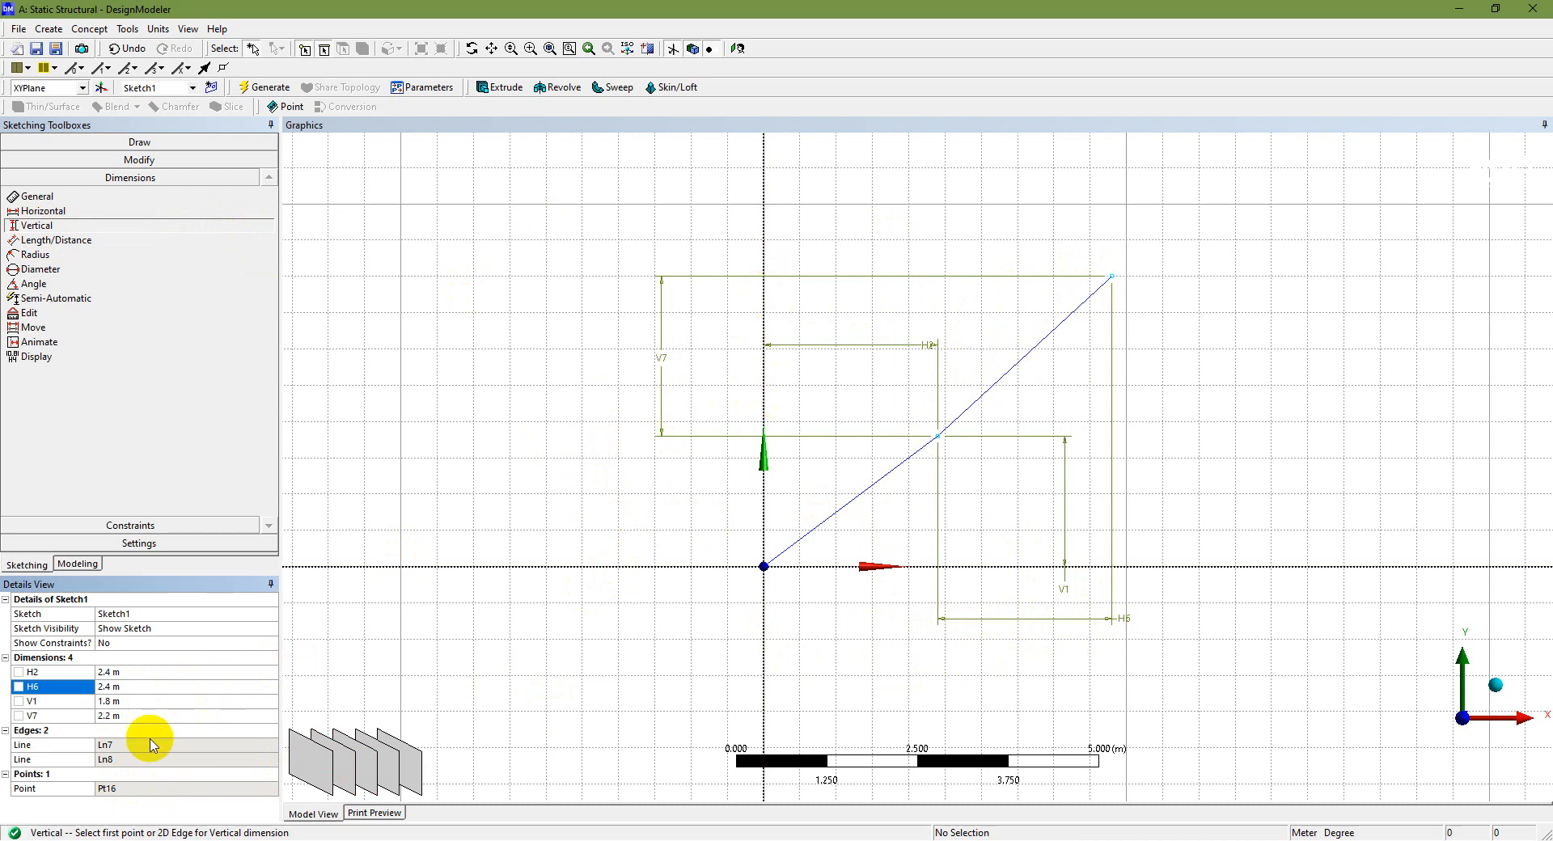
left_click(133, 716)
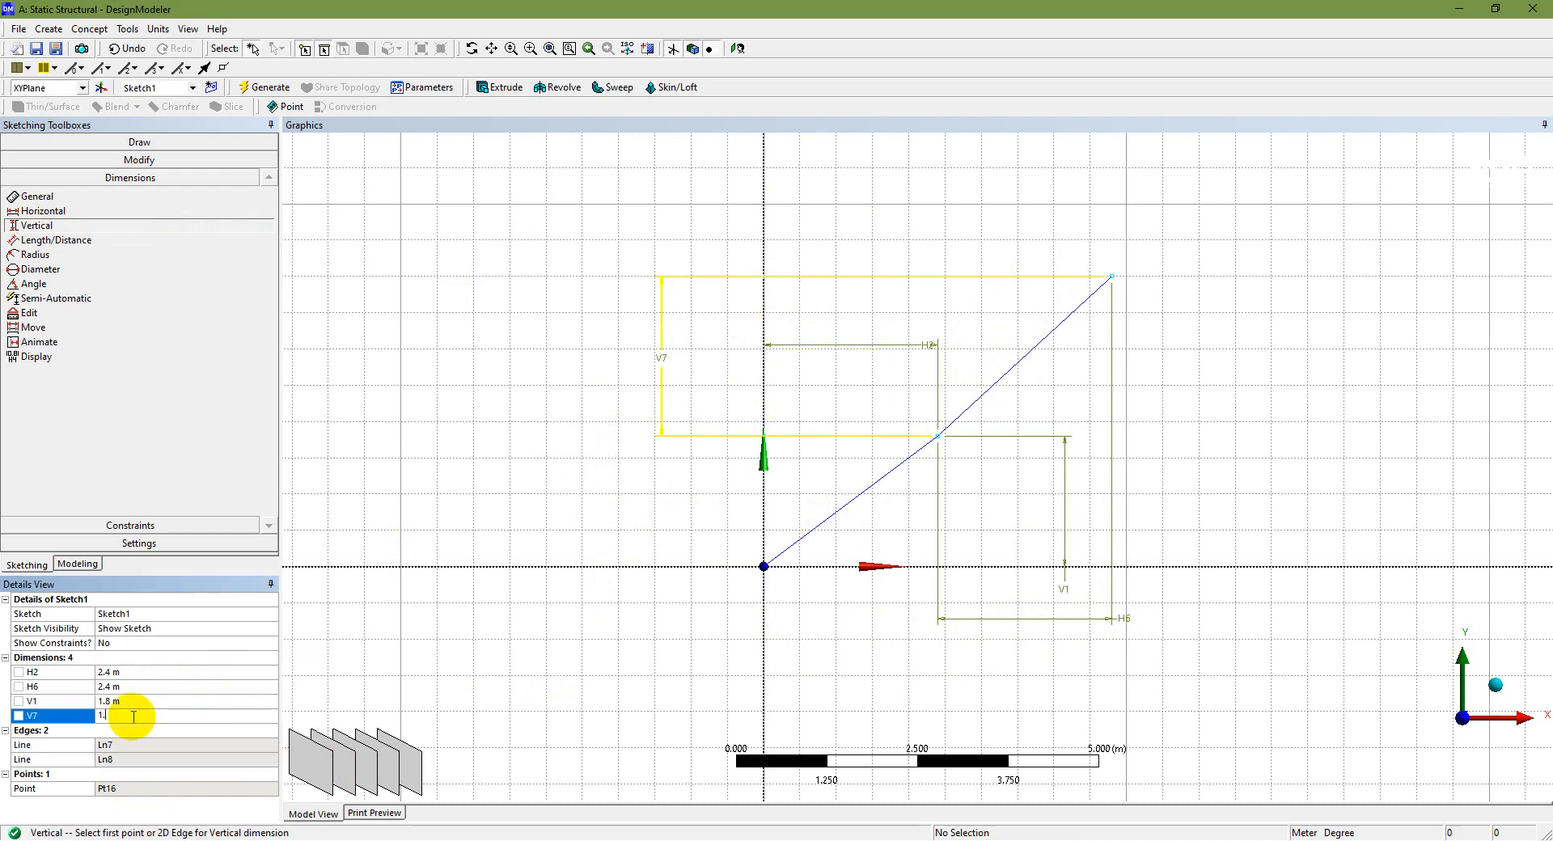
key("Return")
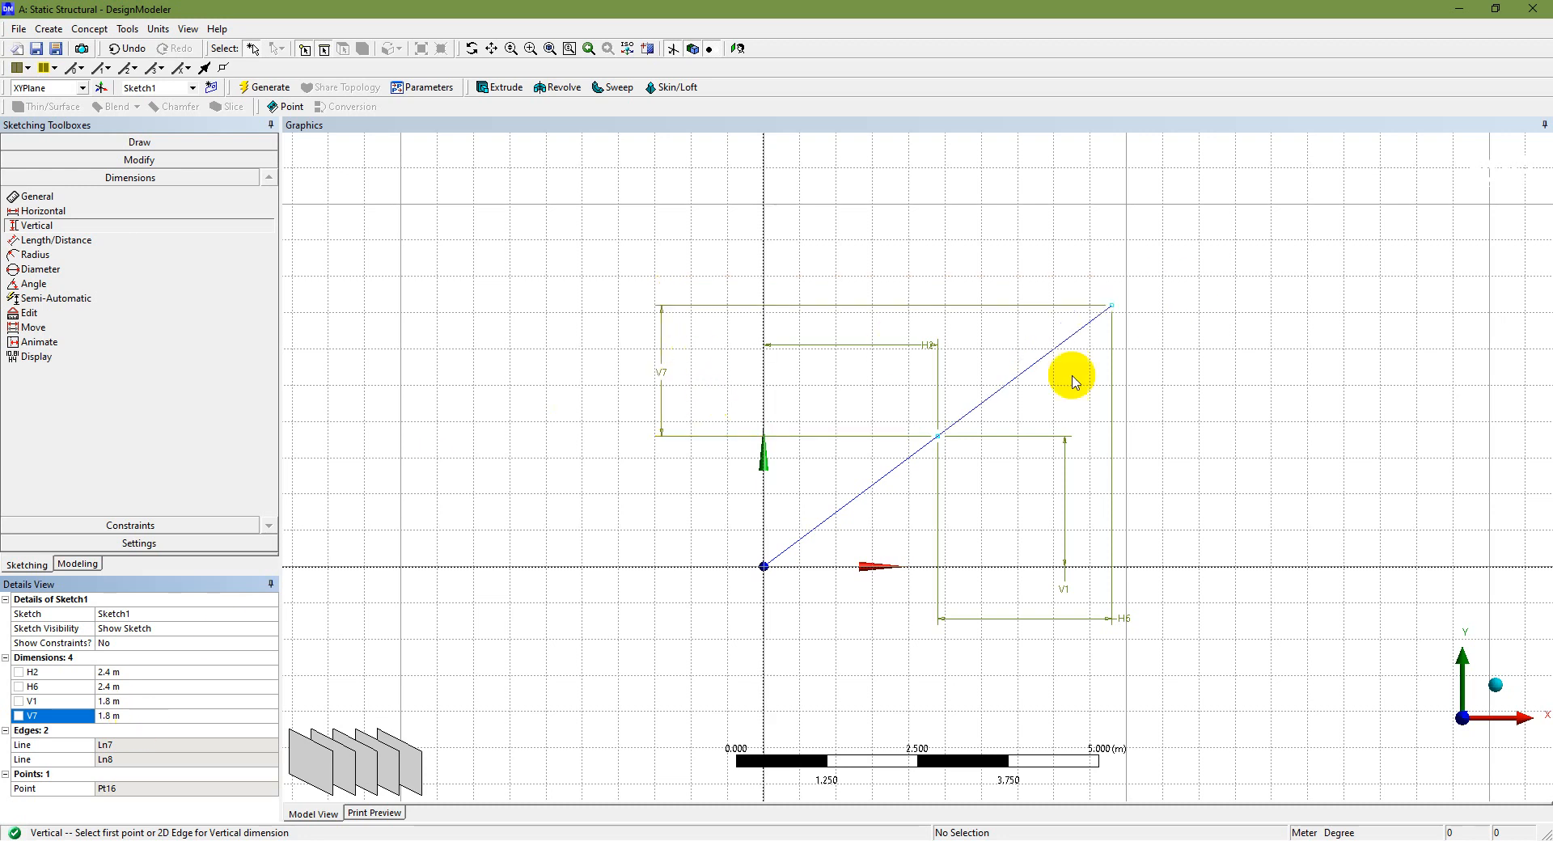
scroll(1005, 434, "down", 1)
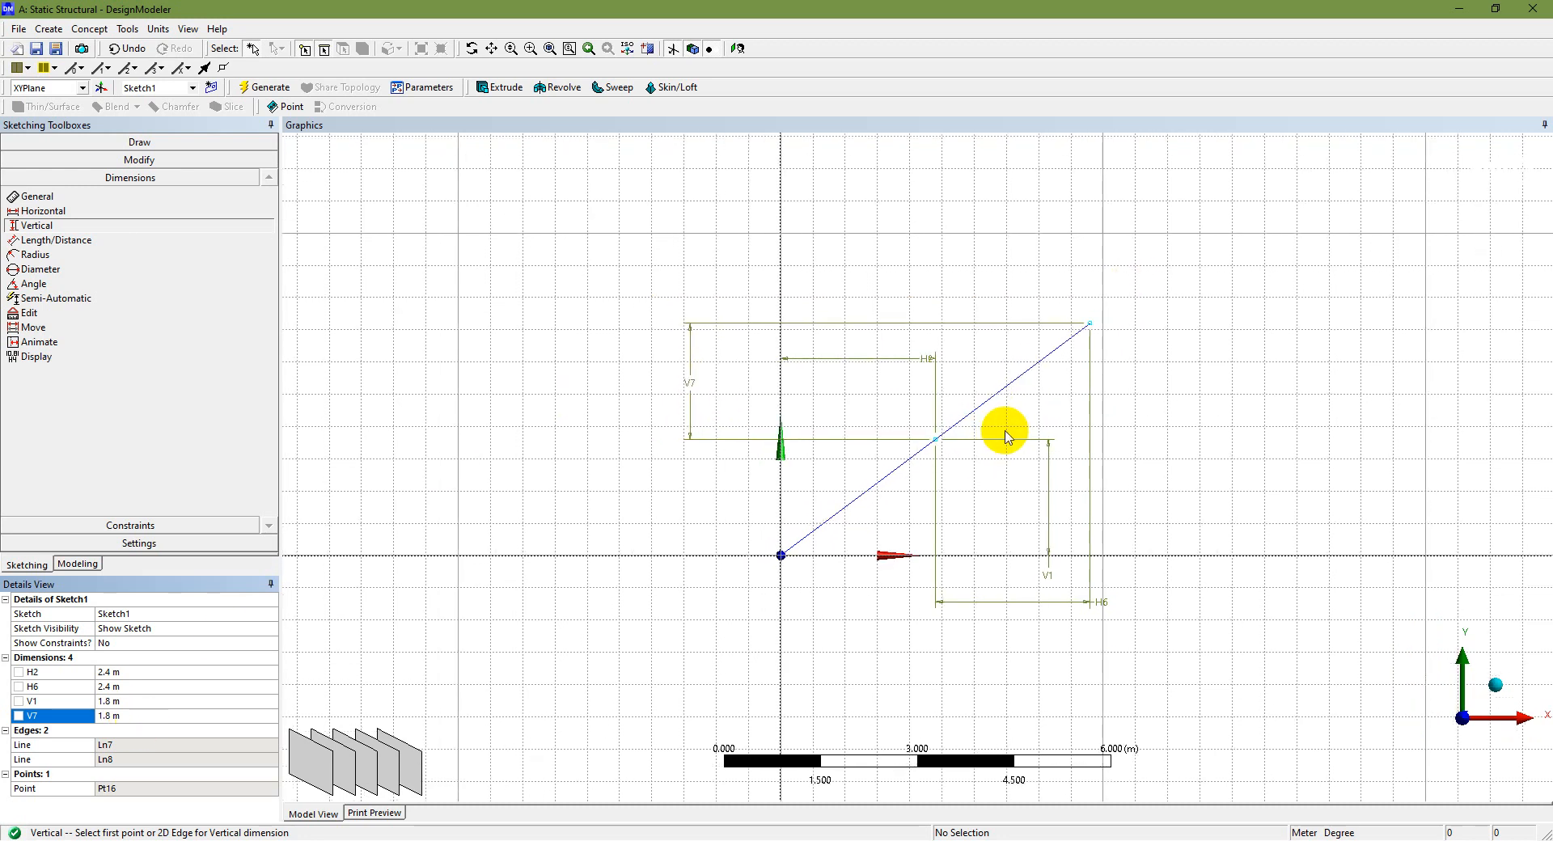
scroll(1005, 434, "up", 1)
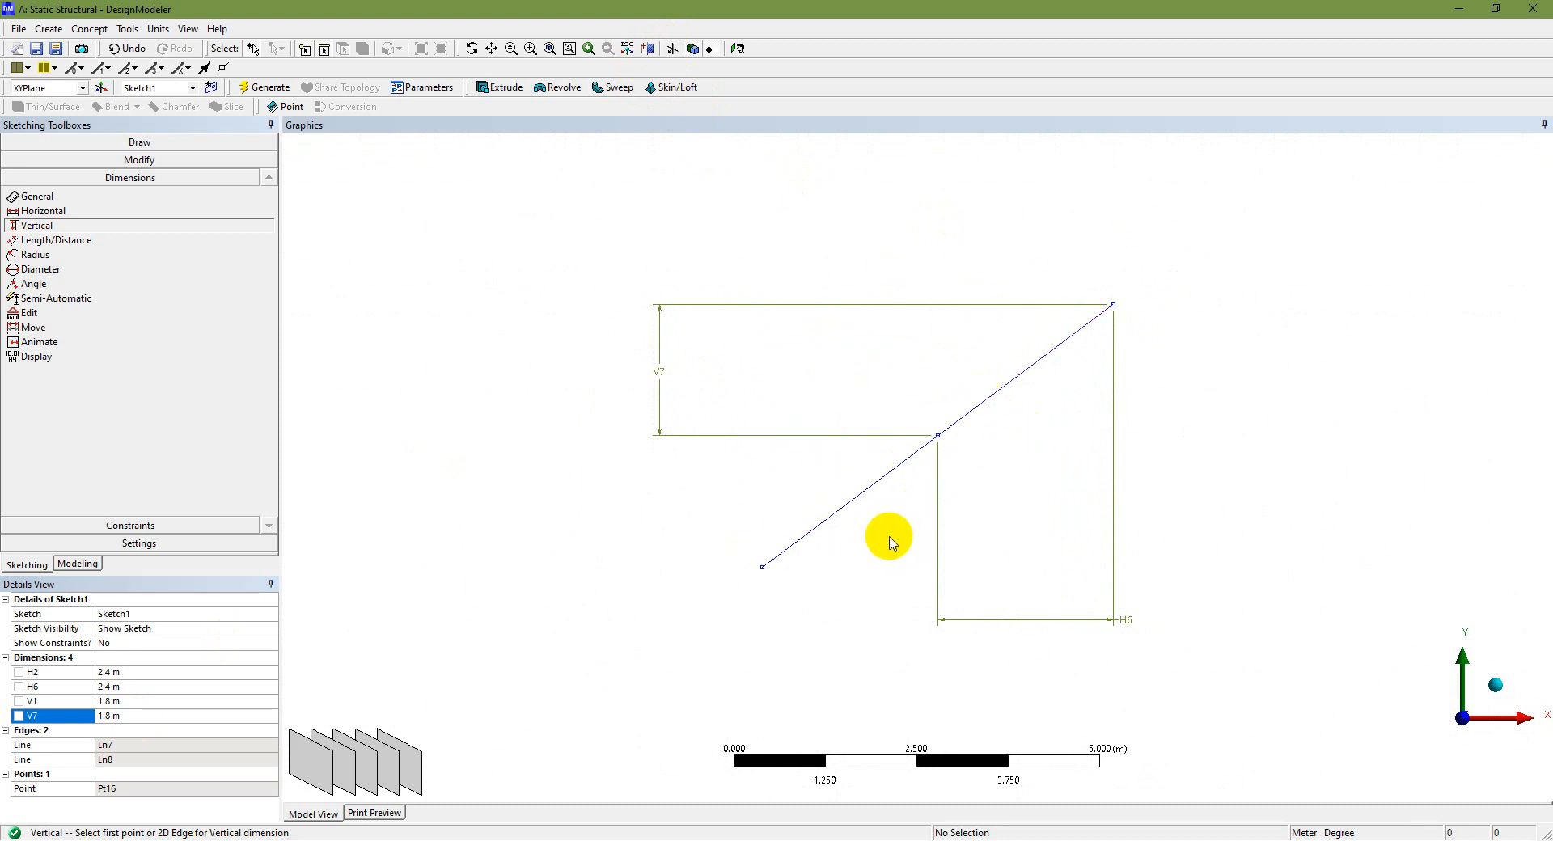
left_click(674, 49)
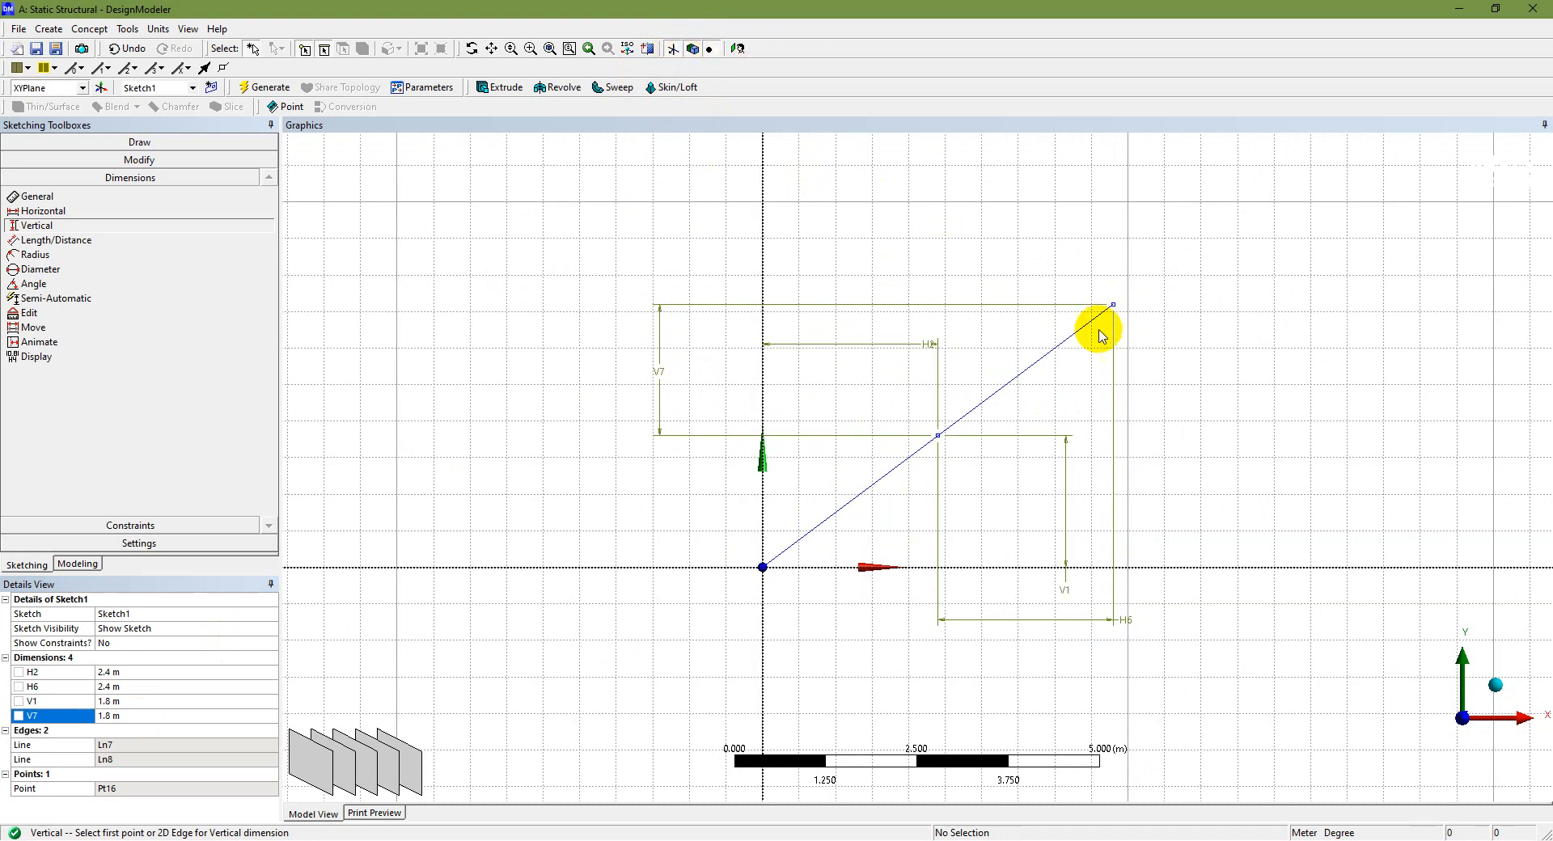
scroll(1097, 329, "down", 3)
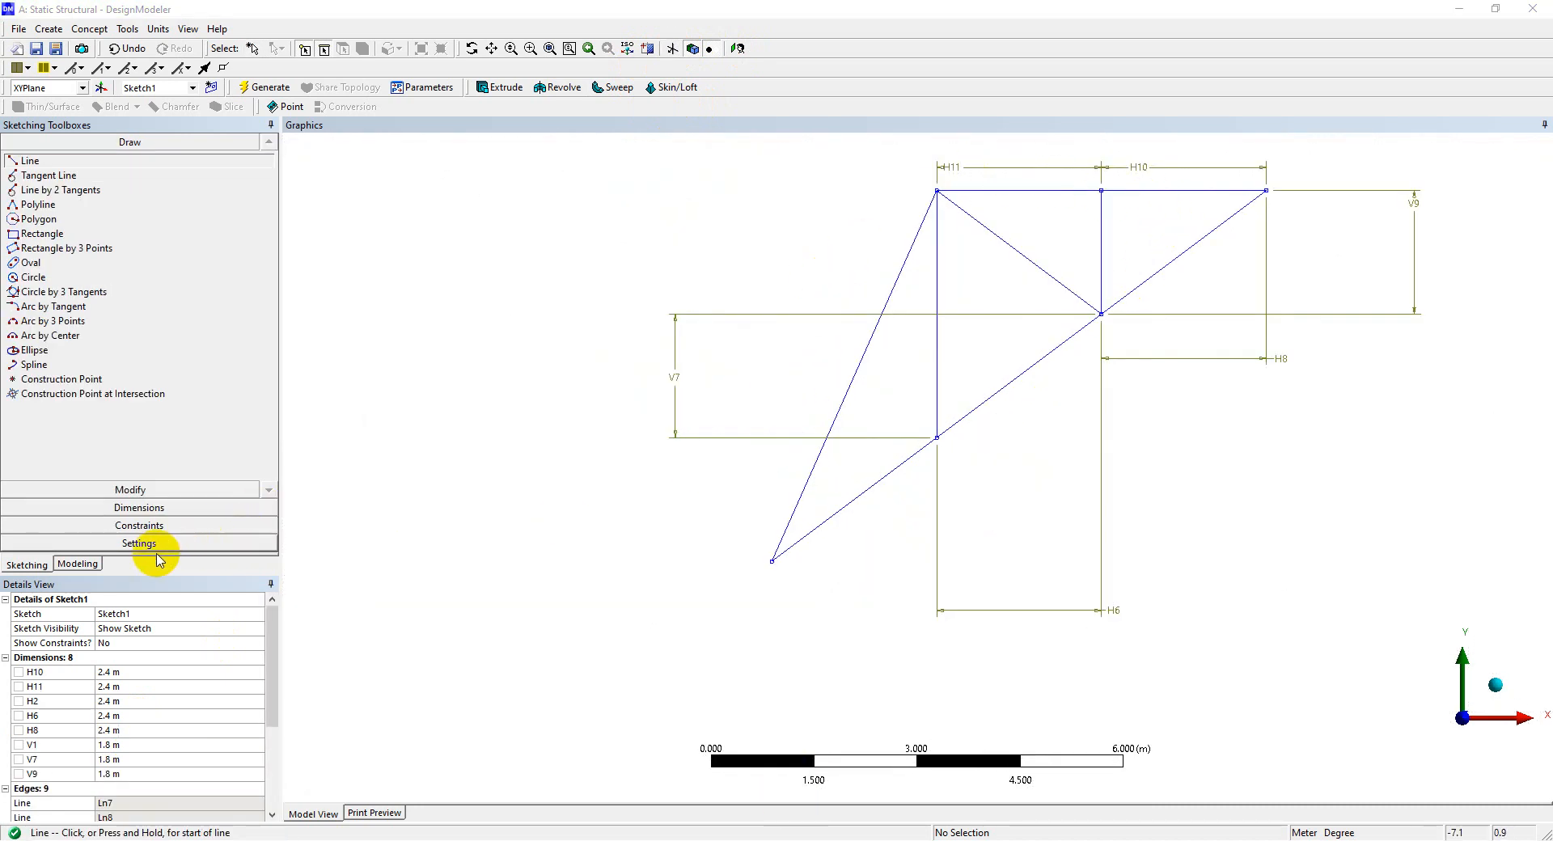
Display the values as well as the names of the sketch dimensions
left_click(152, 510)
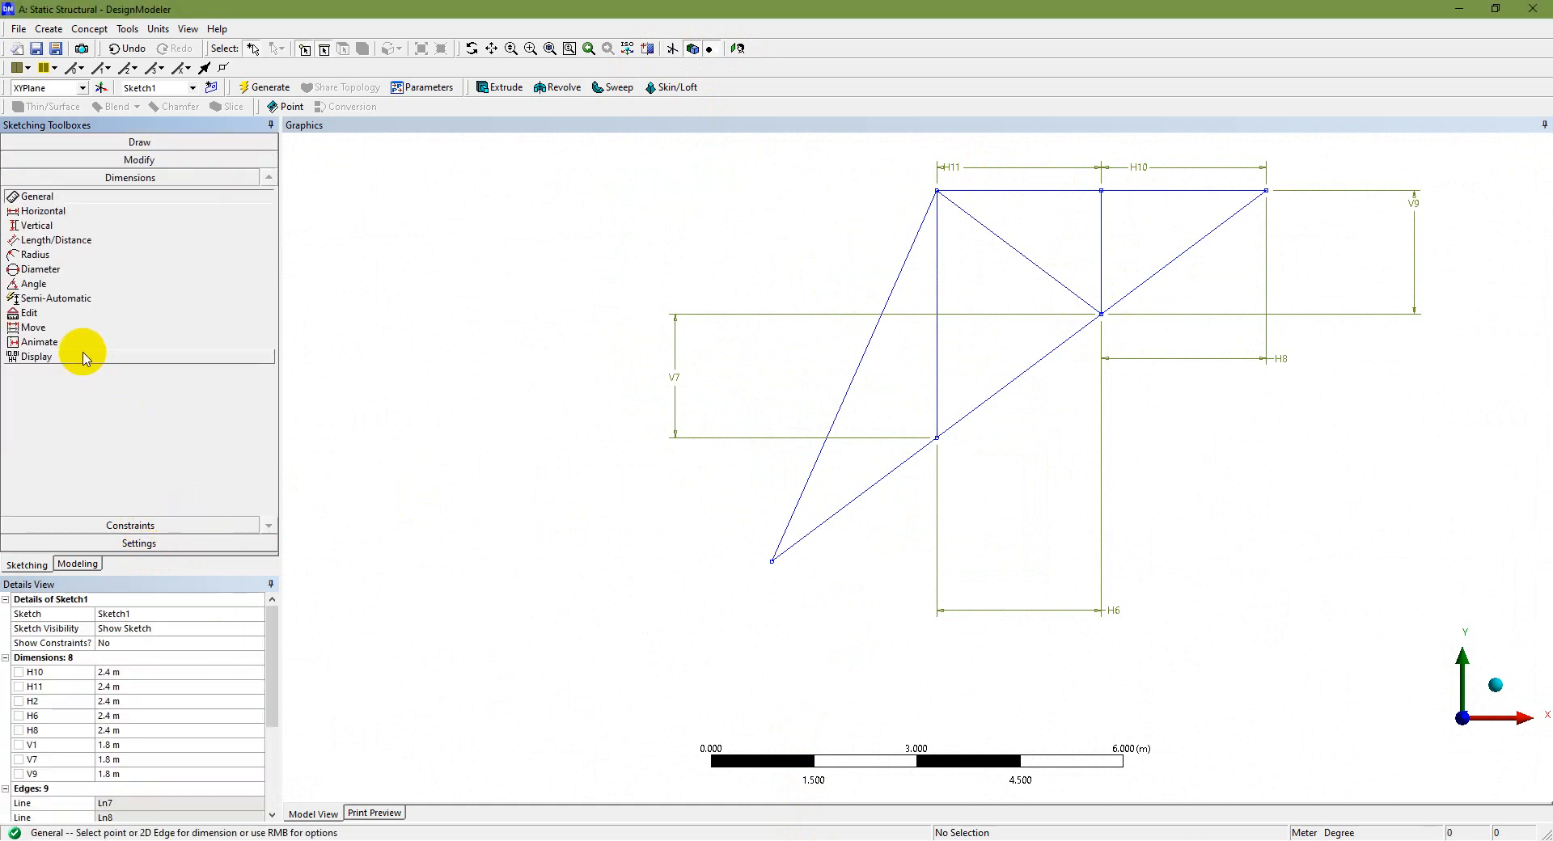
left_click(181, 355)
left_click(270, 356)
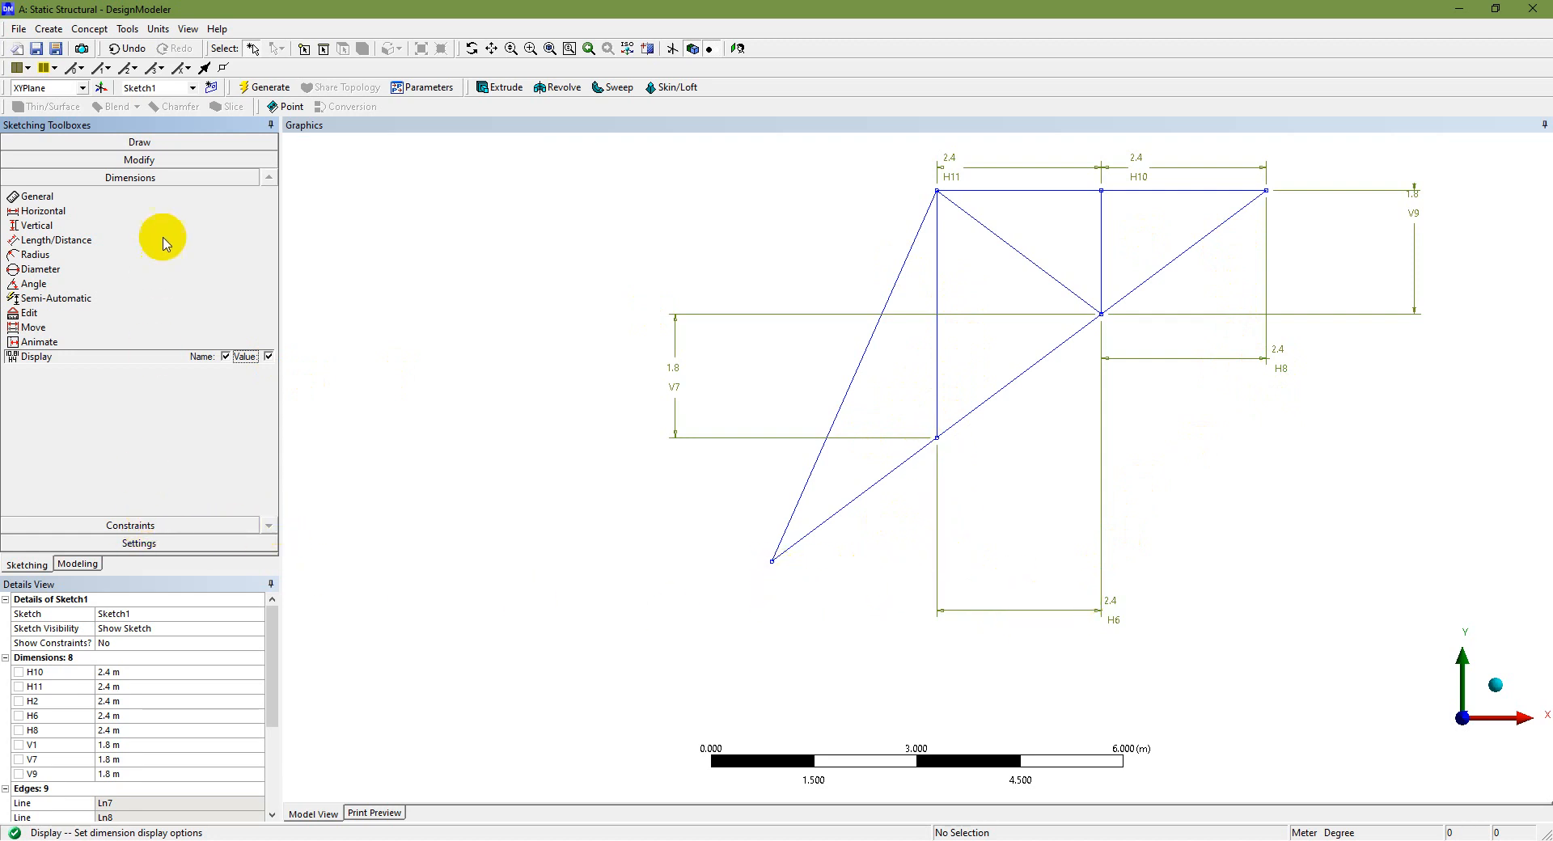
Try to add a horizontal dimension between the two ends of member 1, and undo it
left_click(49, 212)
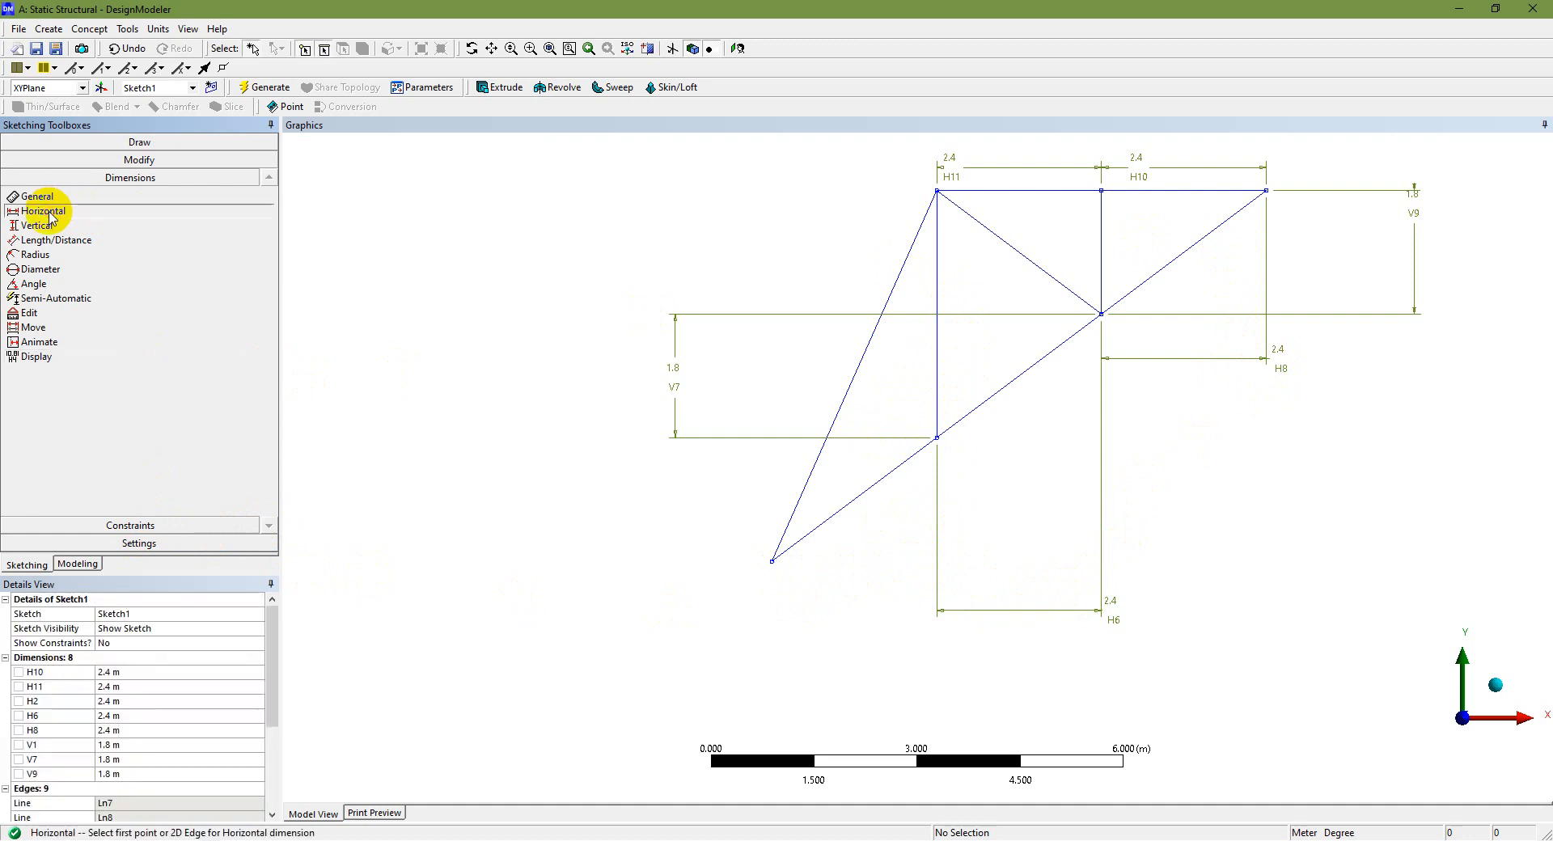
left_click(772, 562)
left_click(937, 437)
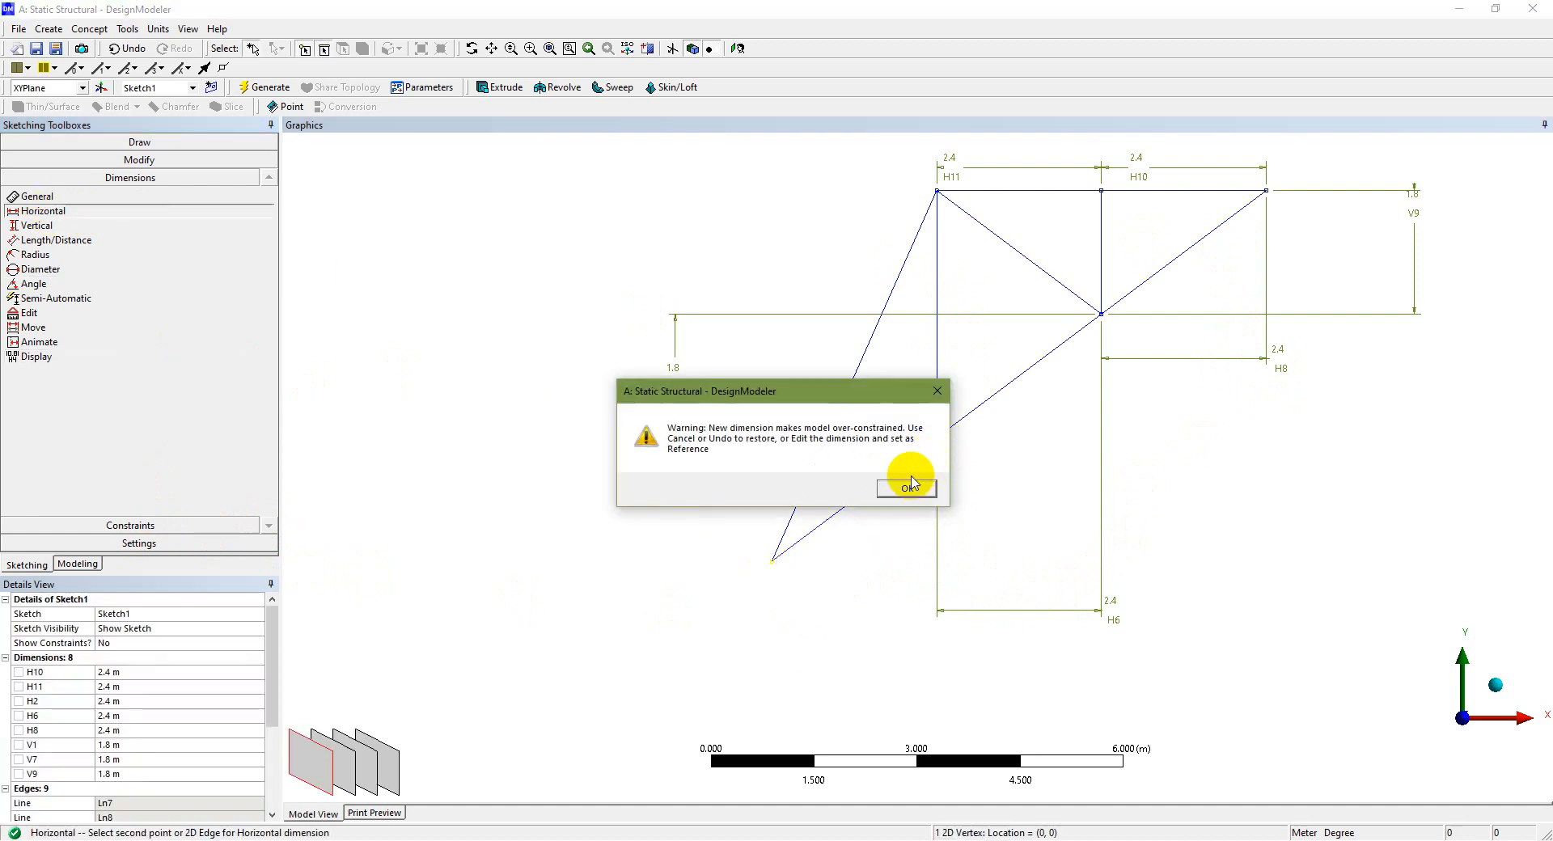
left_click(912, 484)
left_click(804, 627)
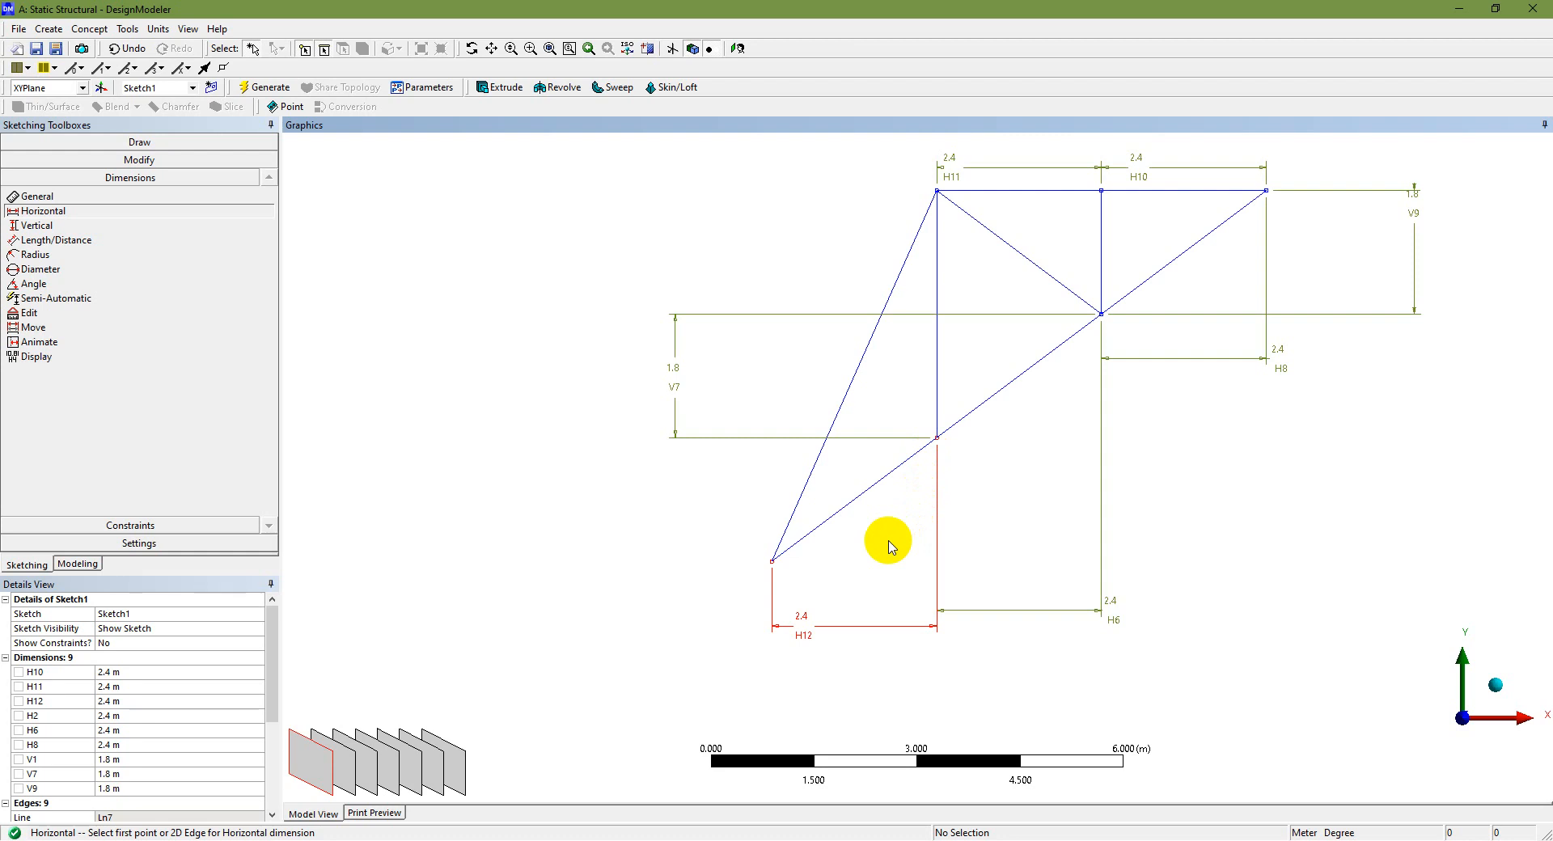
key("ctrl+z")
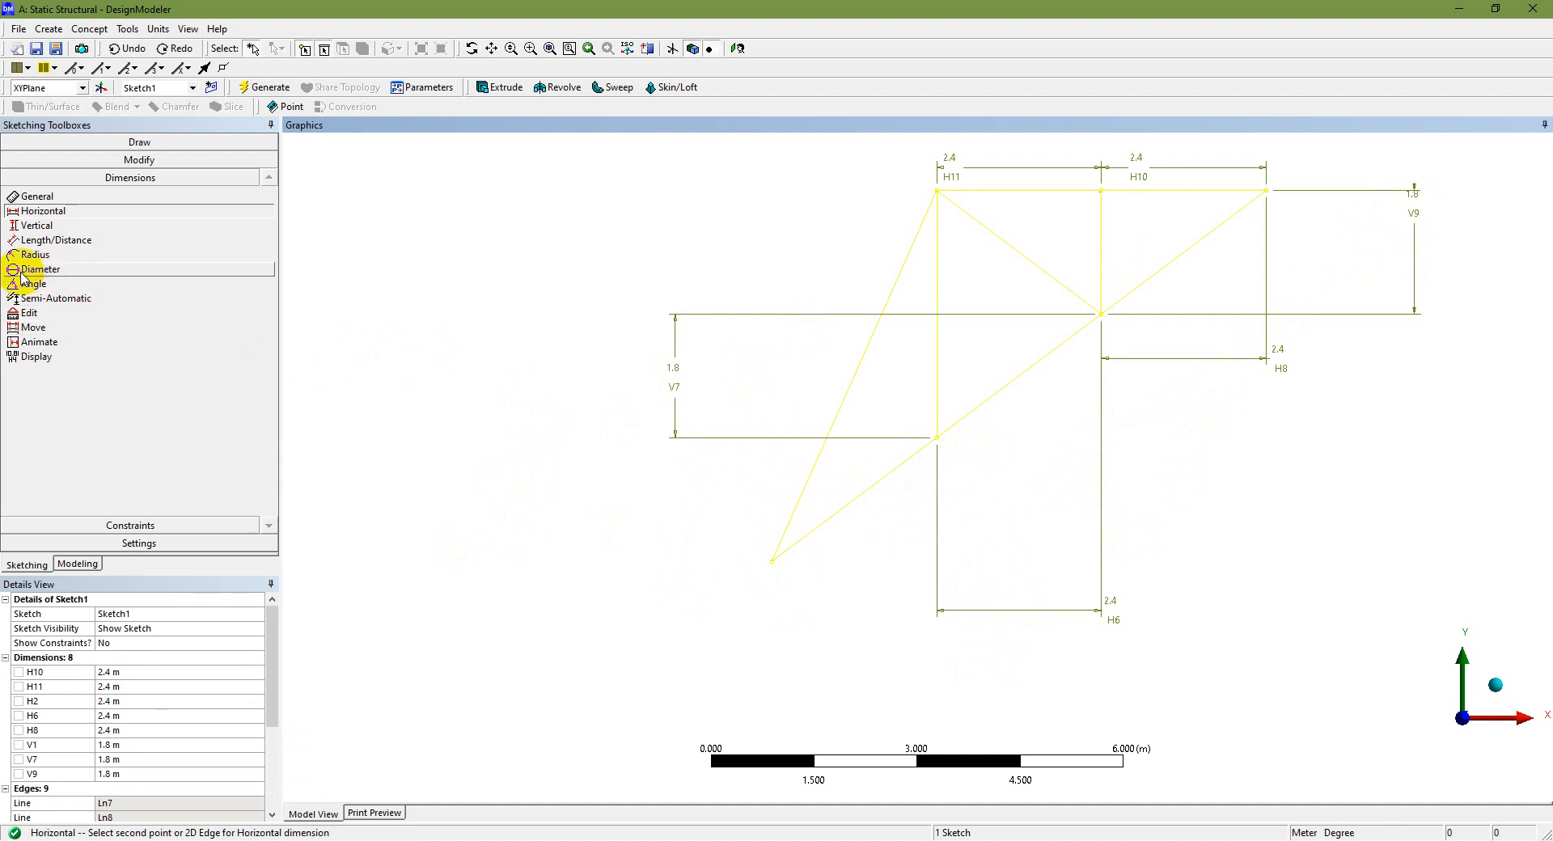
Delete the dimensions V7, H11, V9, H10, H8 and H6 from the truss sketch
left_click(30, 314)
left_click(707, 314)
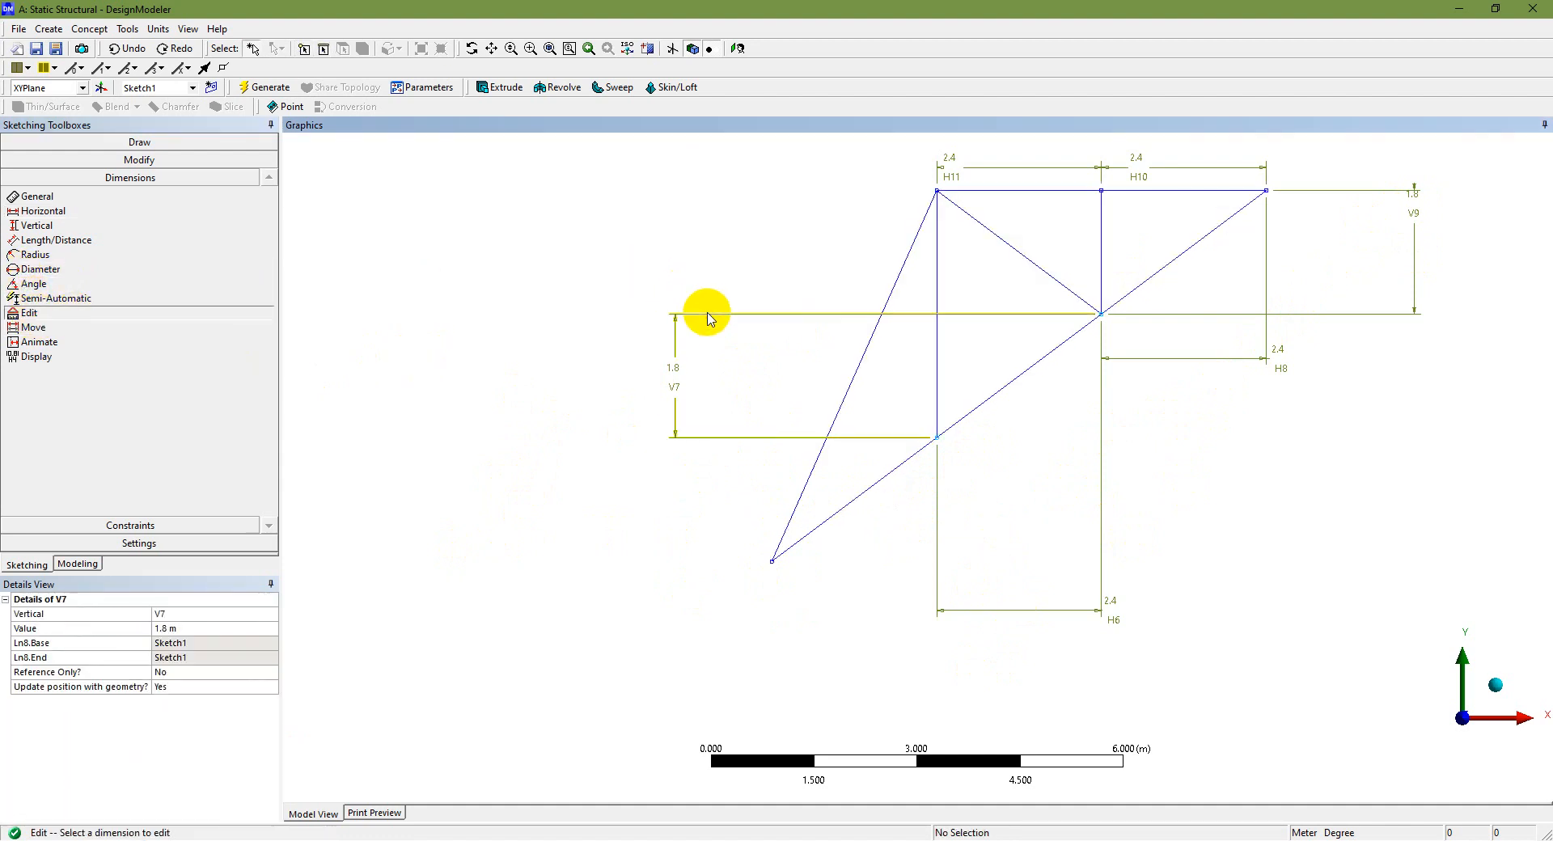
key("Delete")
left_click(1031, 170)
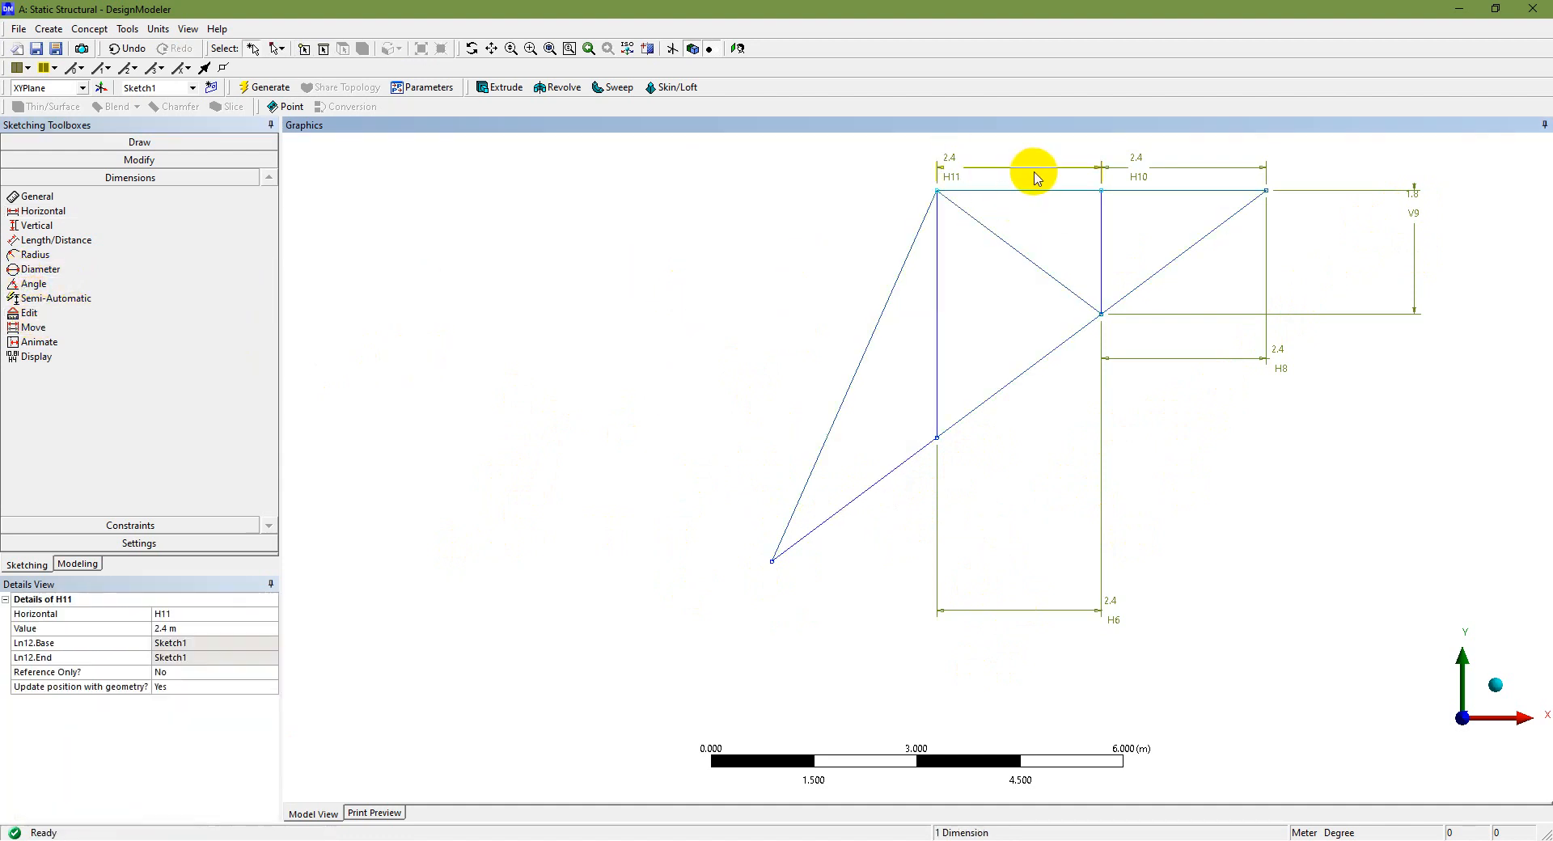
key("Delete")
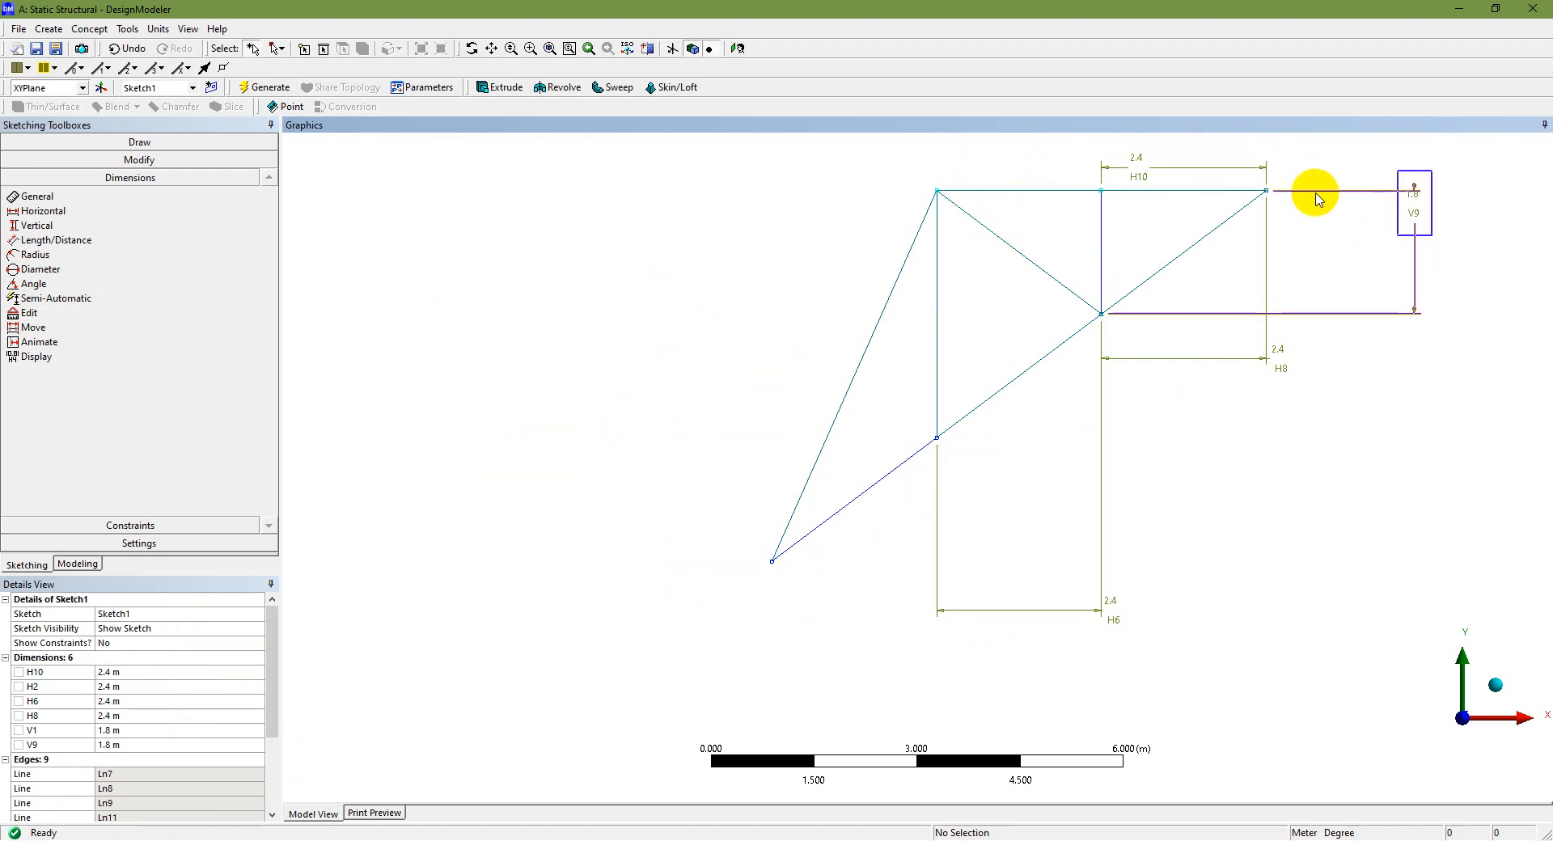
left_click(1318, 196)
key("Delete")
left_click(1220, 170)
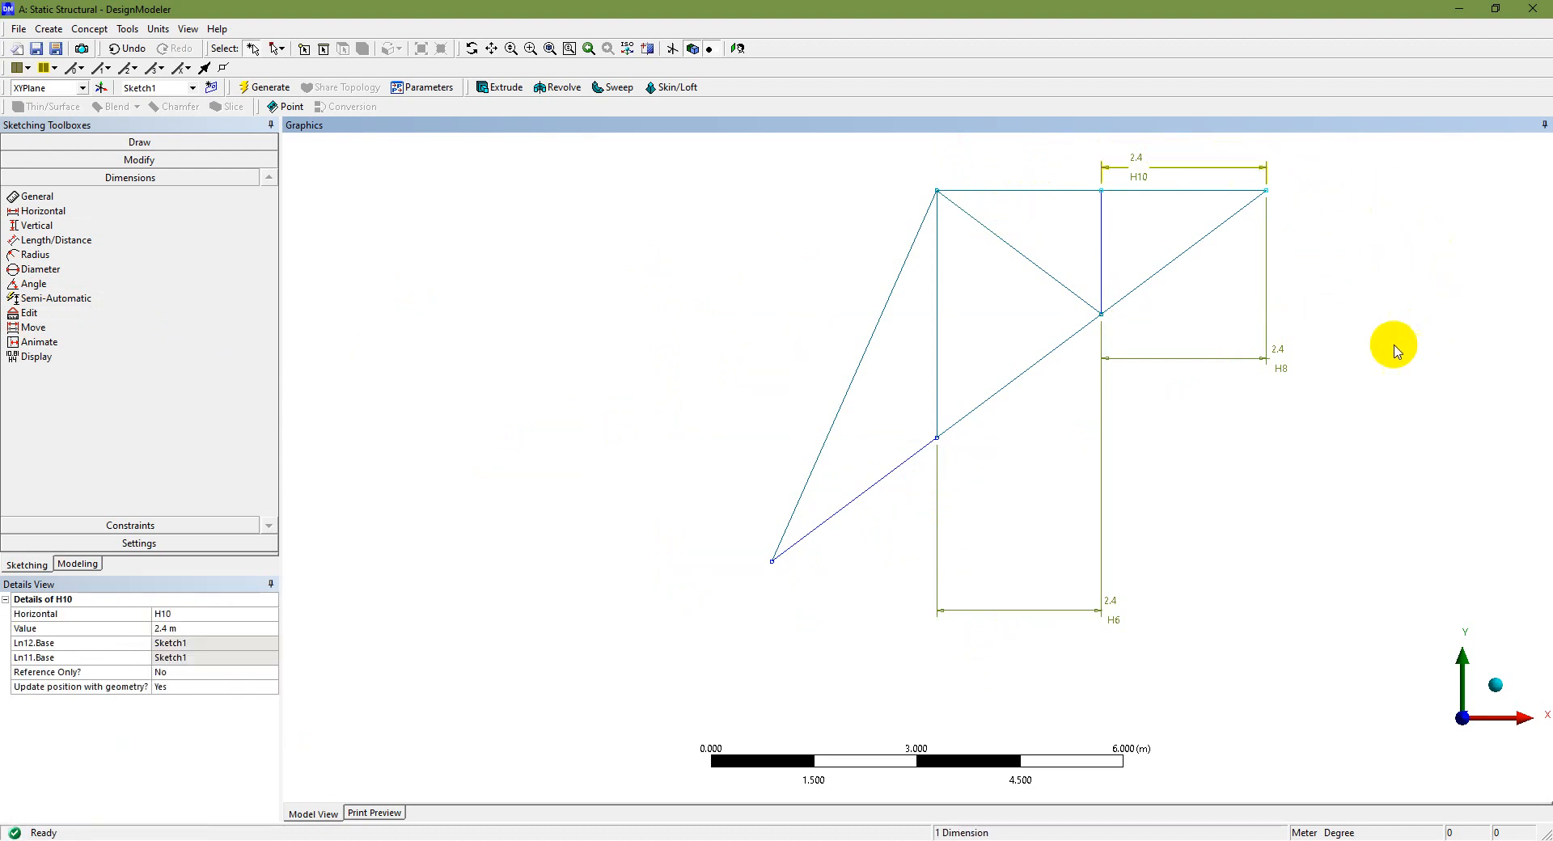
key("Delete")
left_click(1234, 360)
key("Delete")
left_click(1042, 613)
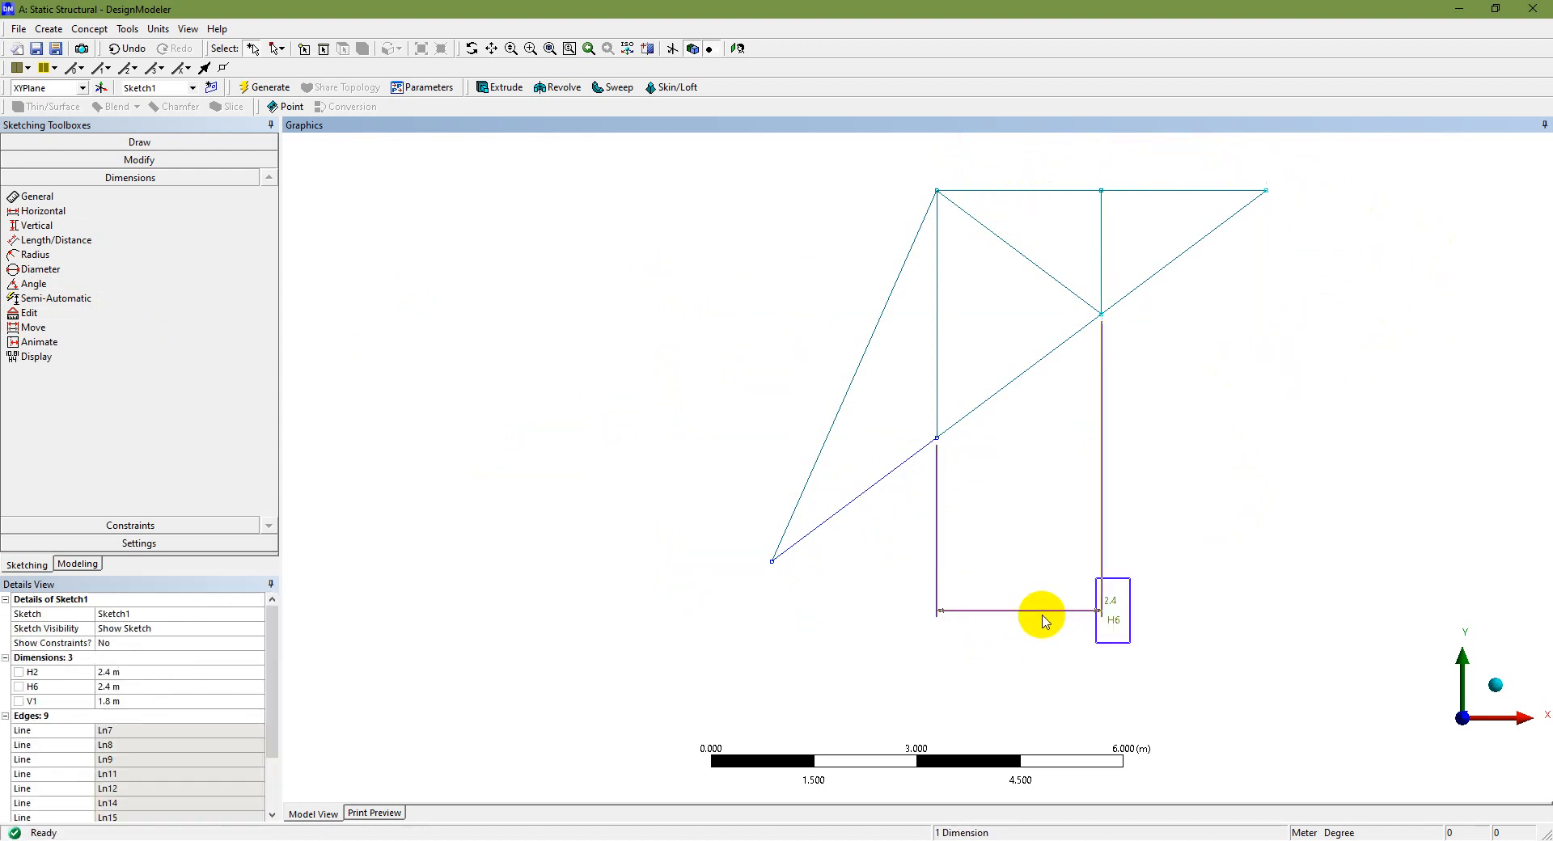
key("Delete")
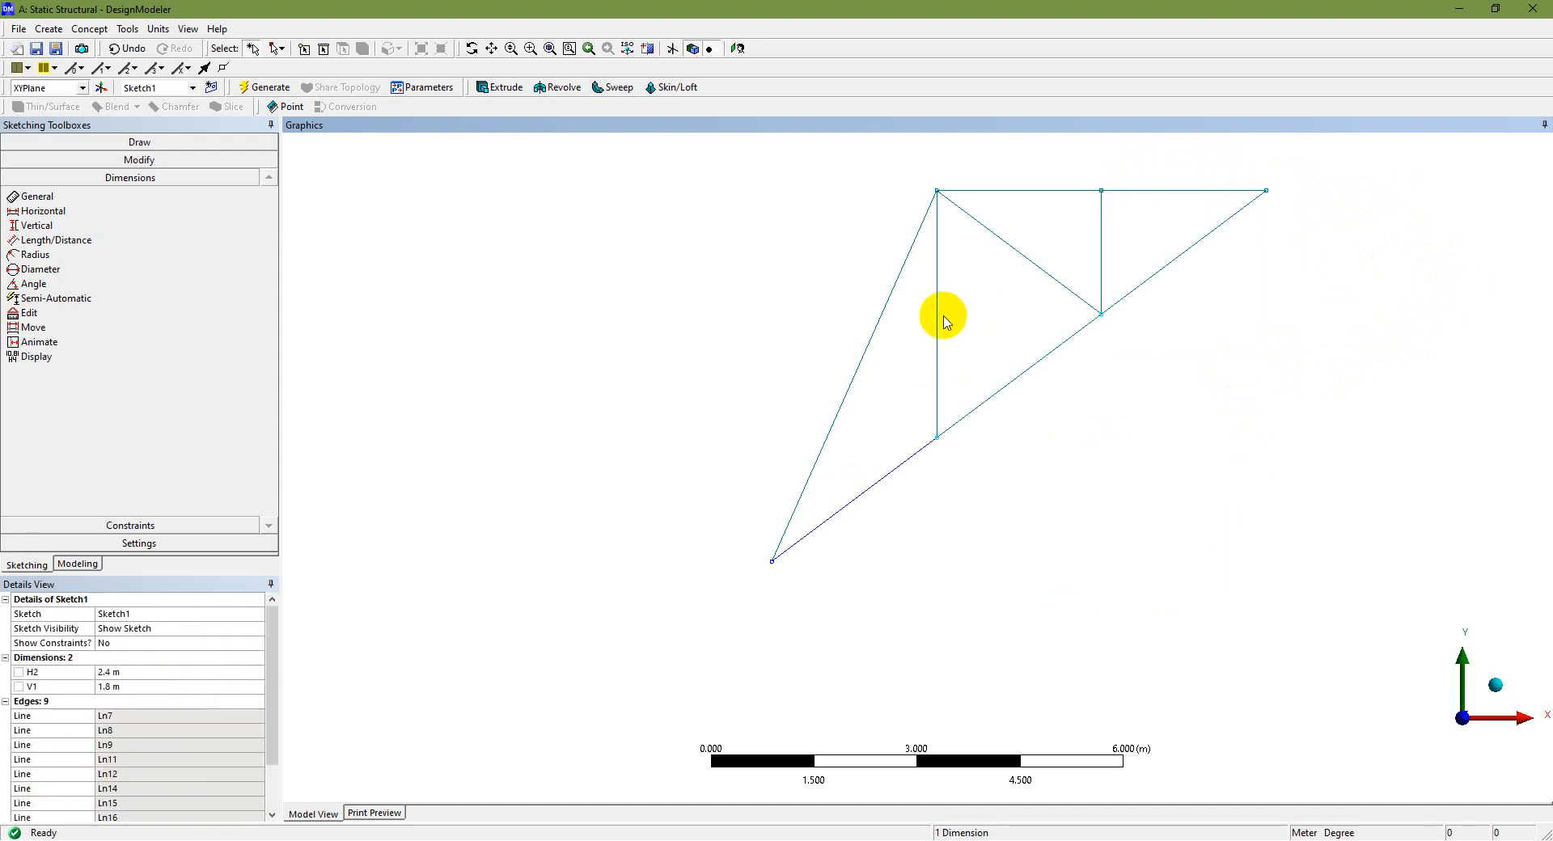
Show the sketch plane, delete the remaining dimensions H2 and V1, and hide the plane again
left_click(550, 48)
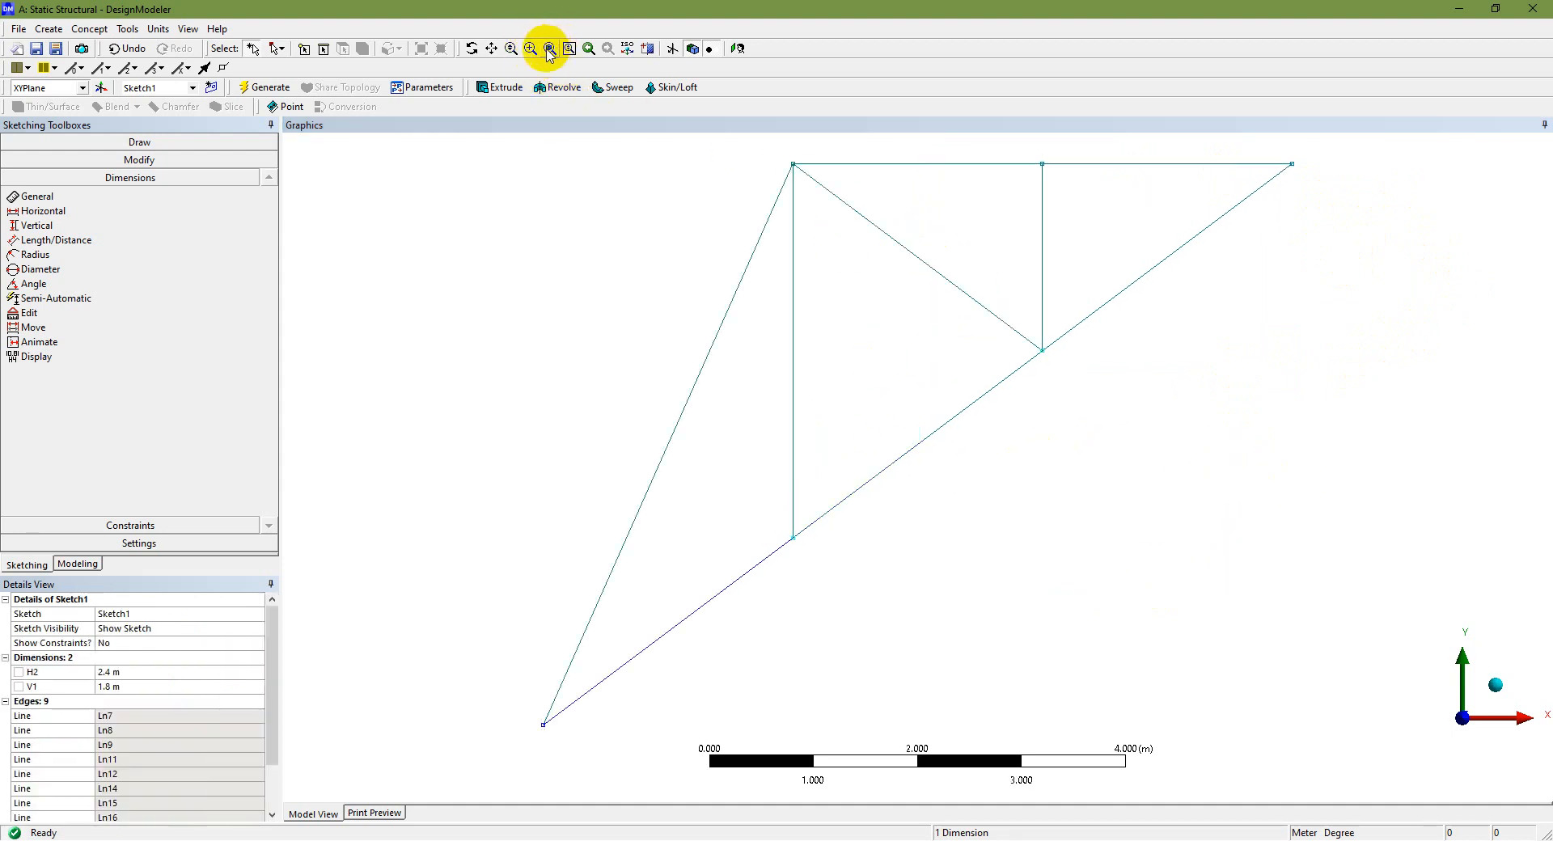
left_click(672, 50)
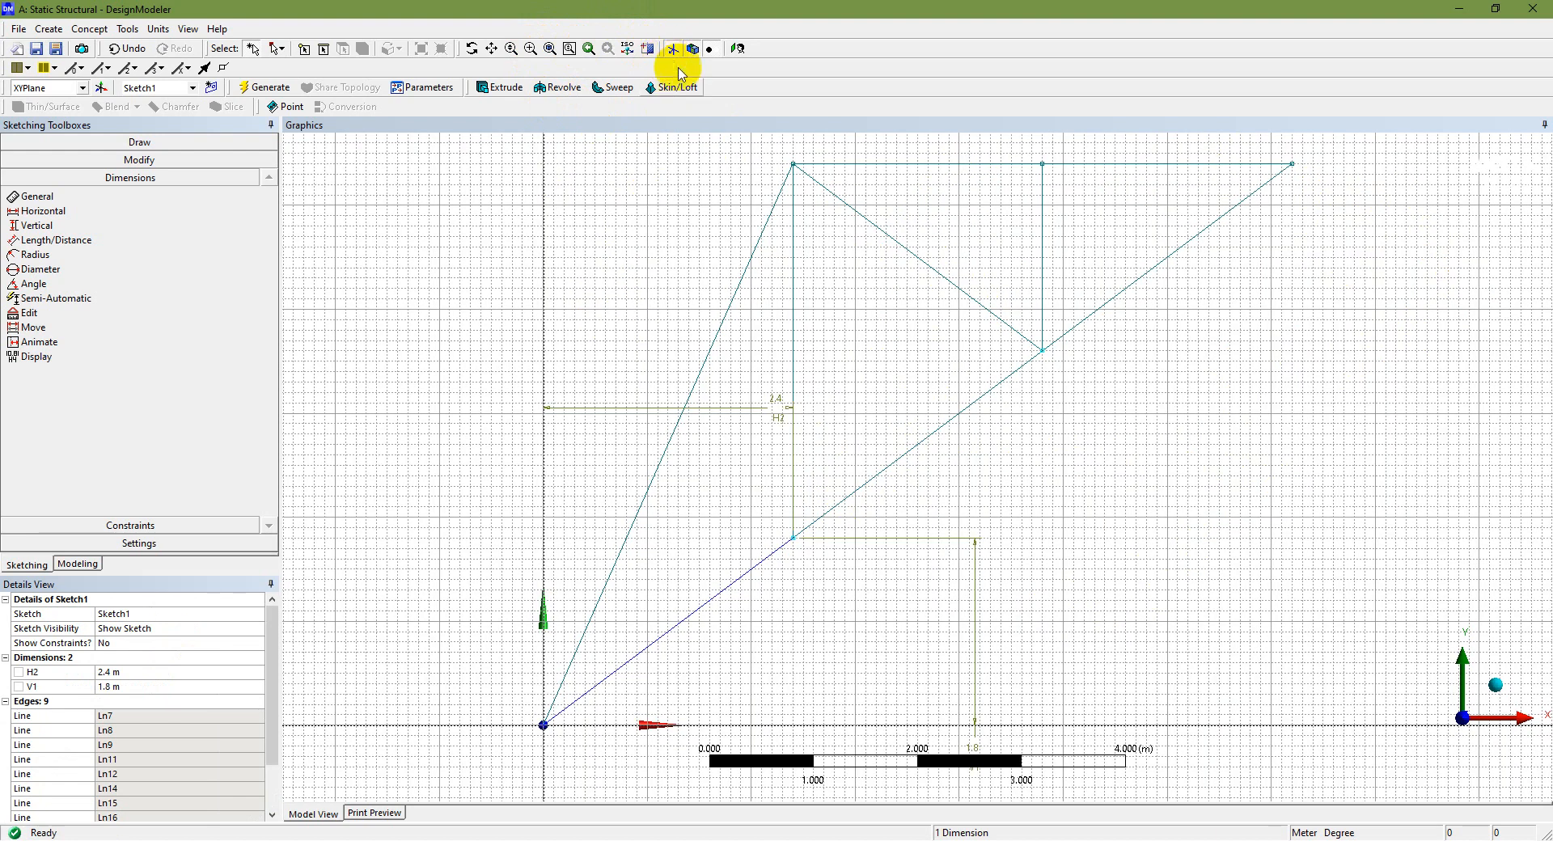
left_click(616, 413)
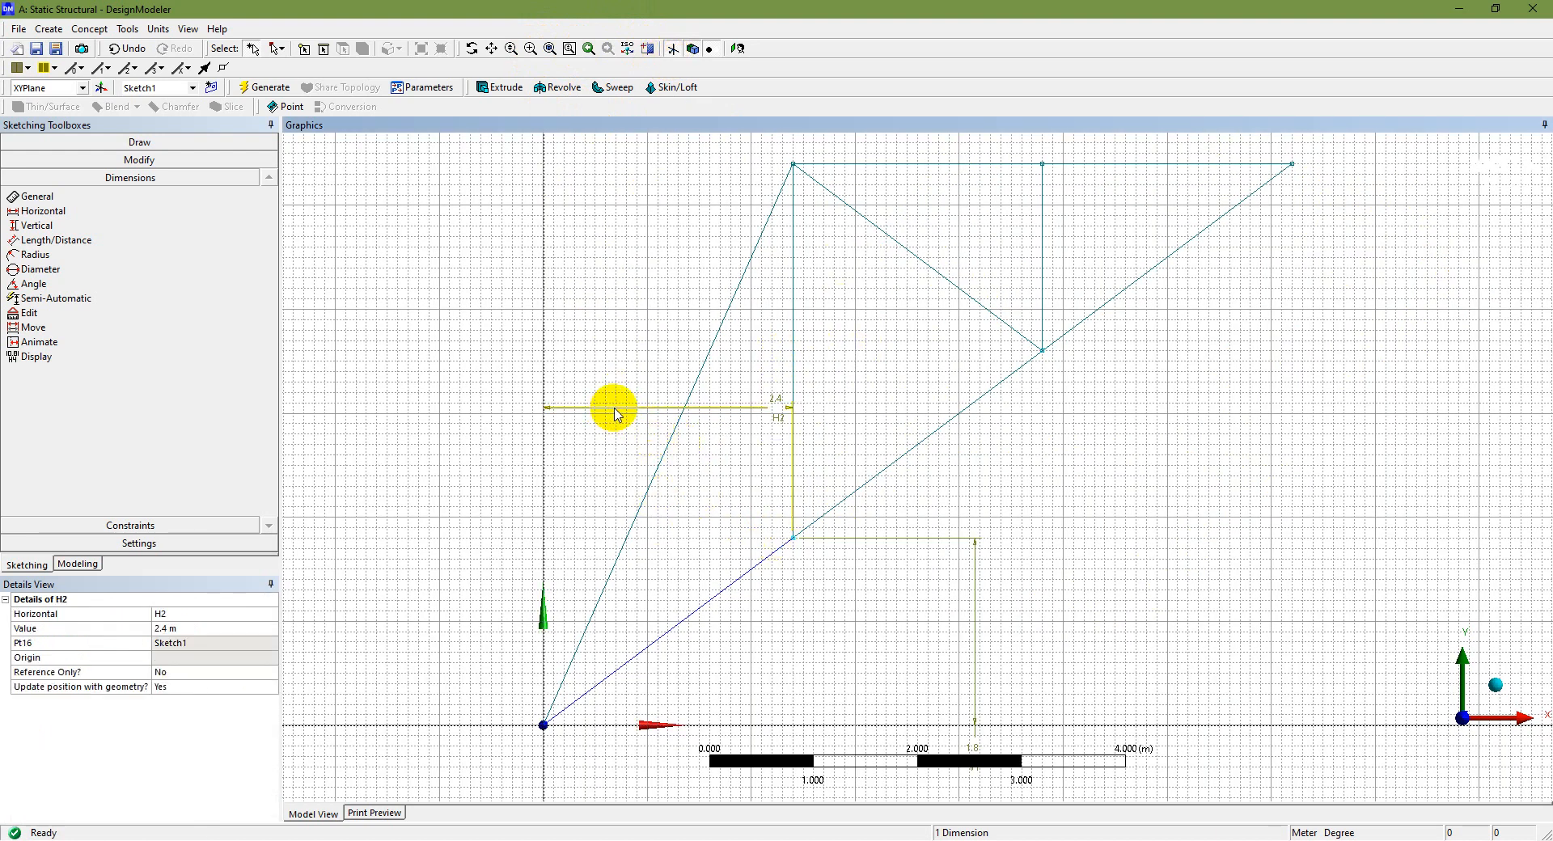
key("Delete")
left_click(977, 634)
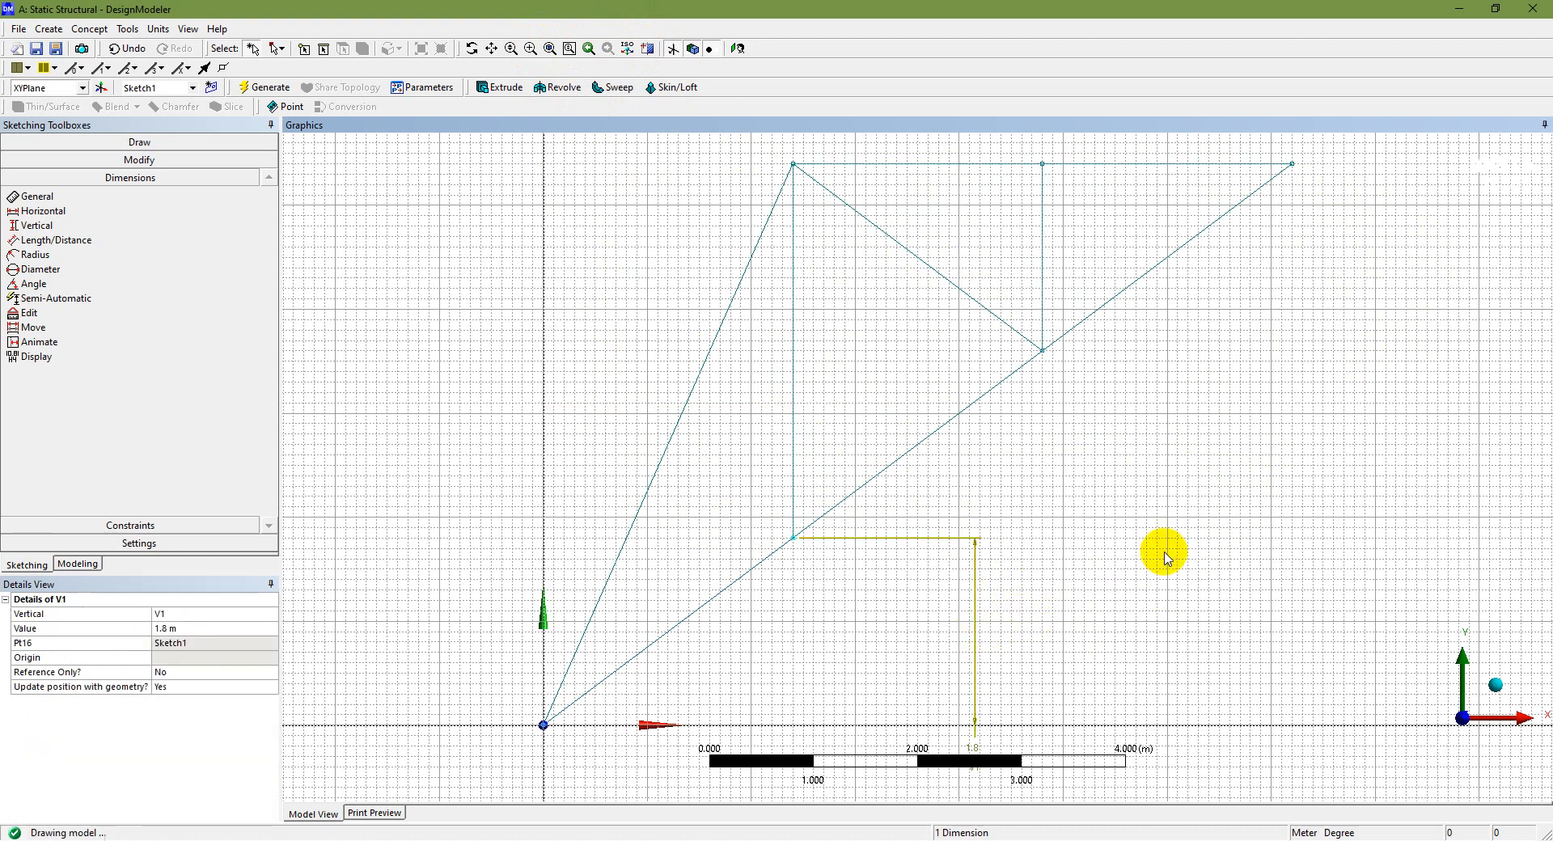
key("Delete")
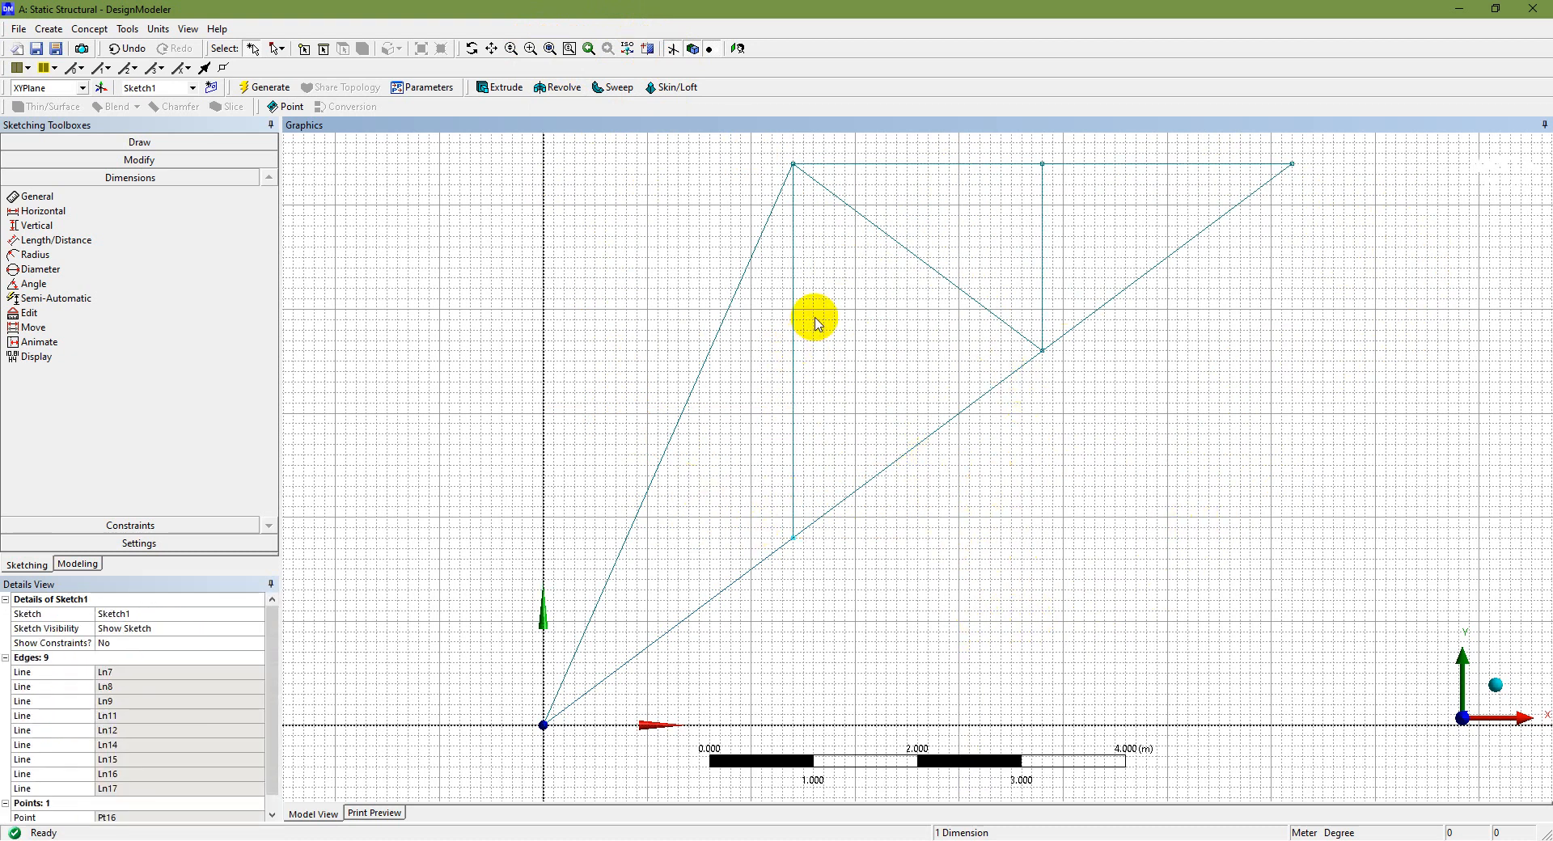
left_click(673, 49)
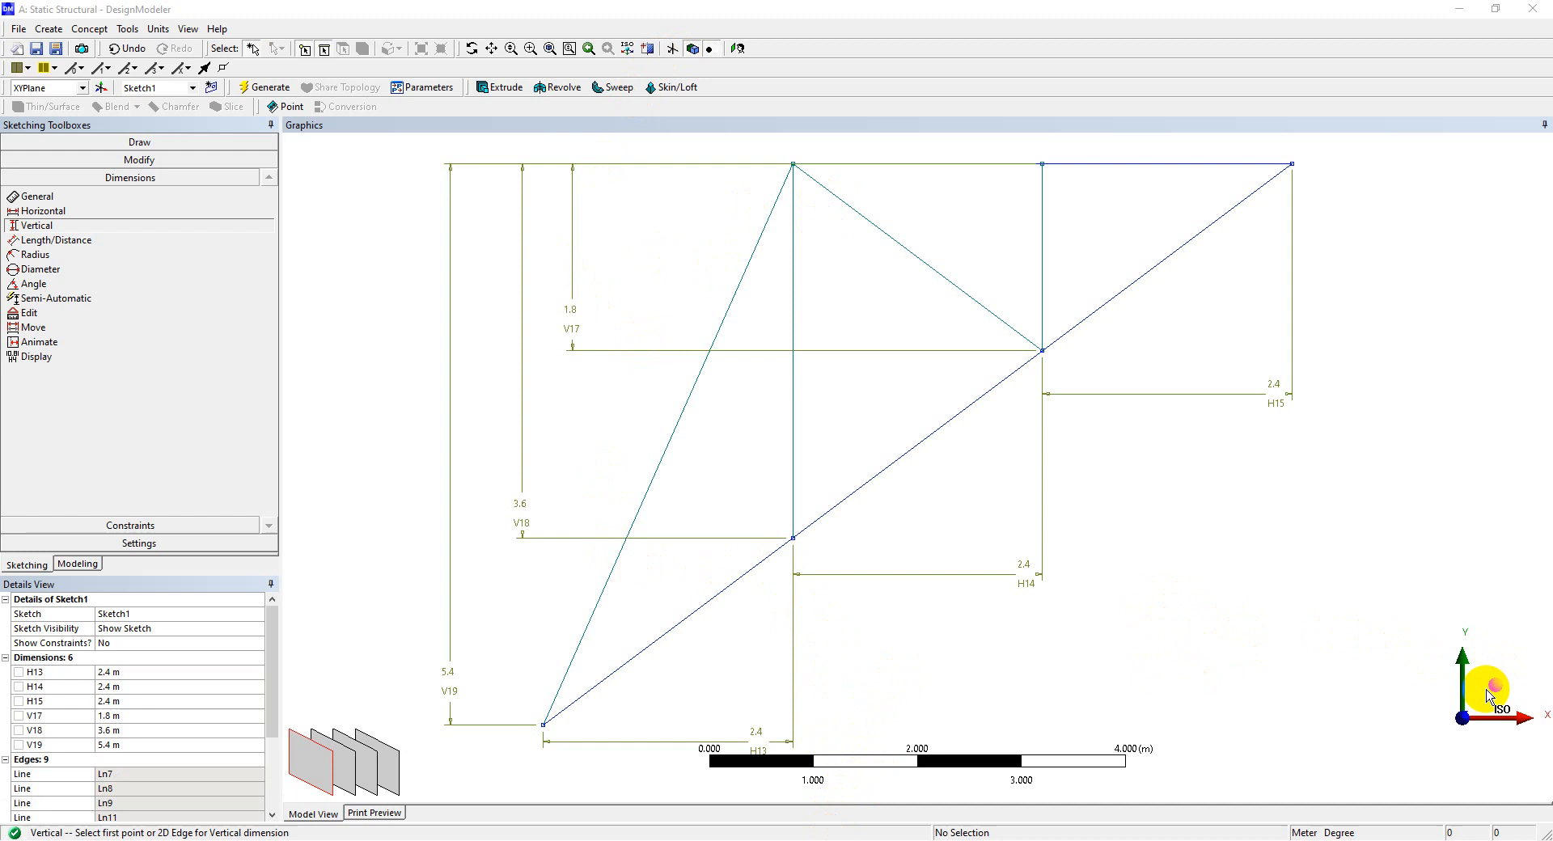
Check the dimensioned truss in isometric and front views, and switch to the truss figure in PowerPoint
left_click(1496, 687)
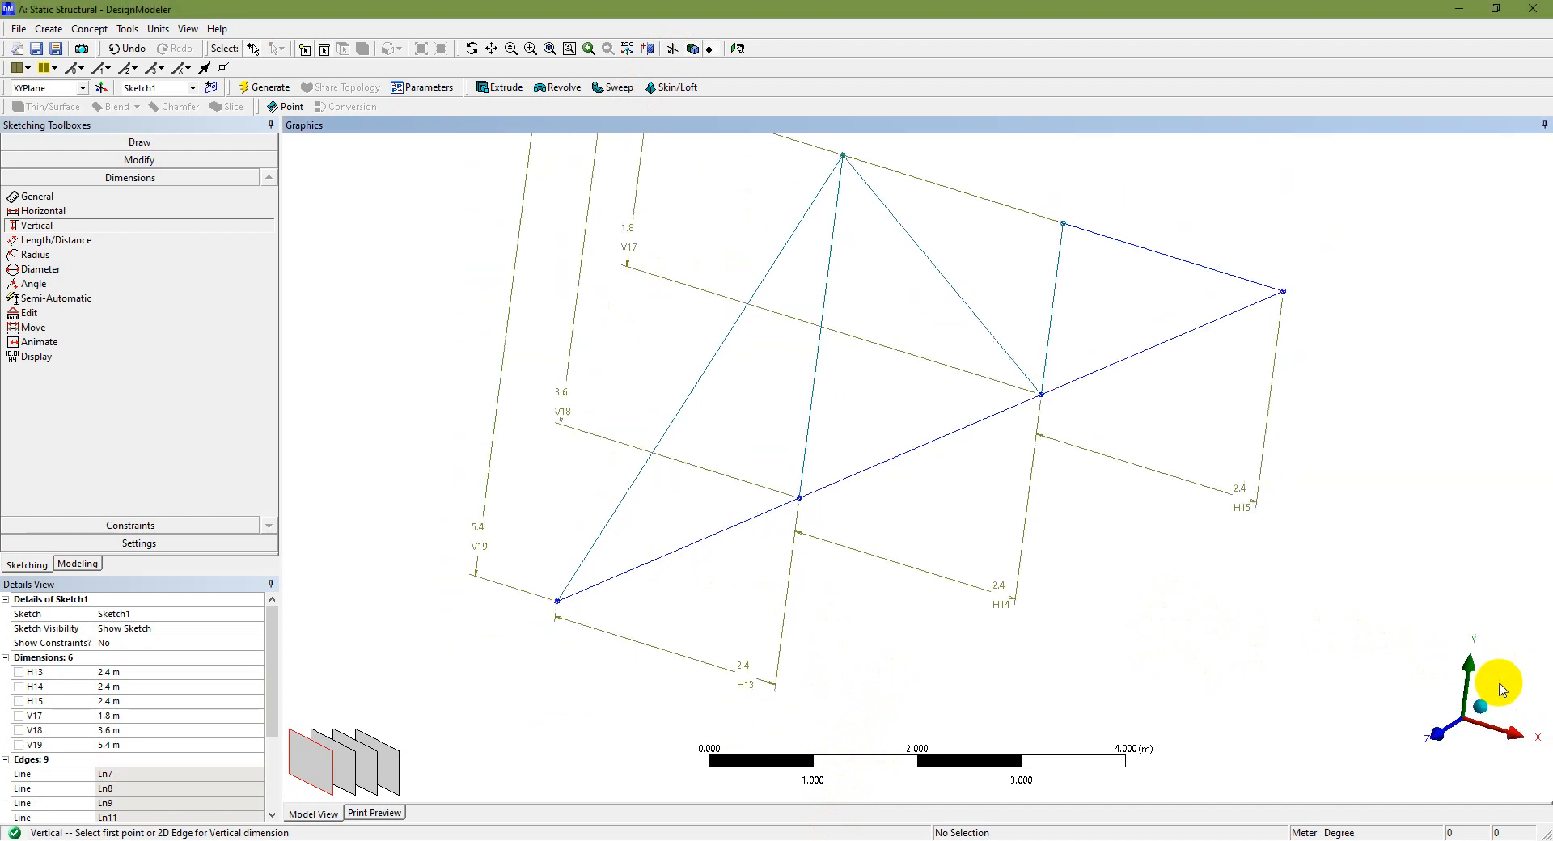
left_click(1424, 737)
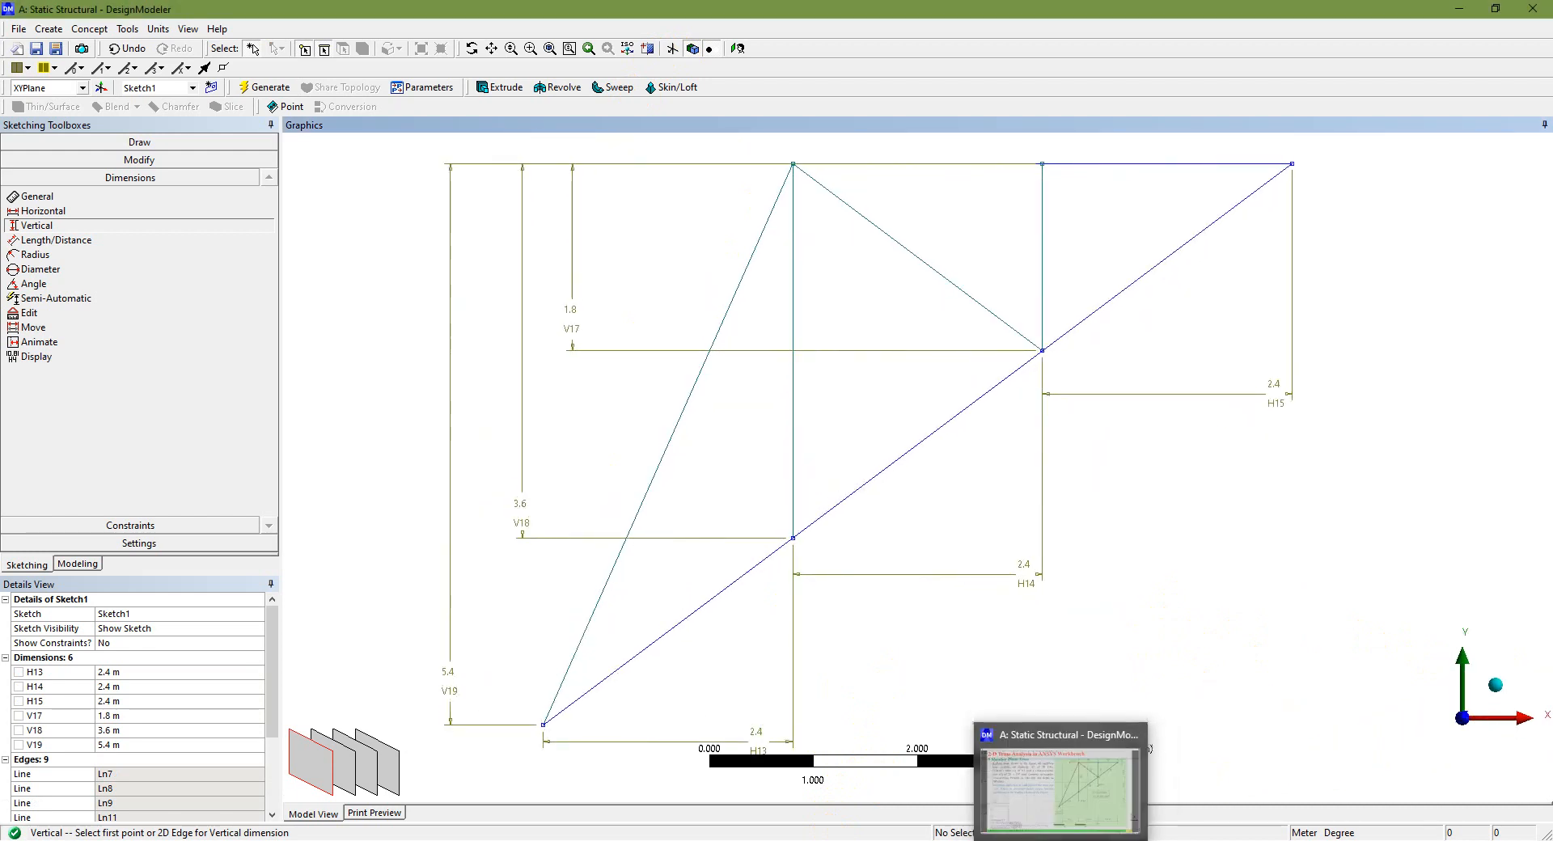
left_click(1048, 840)
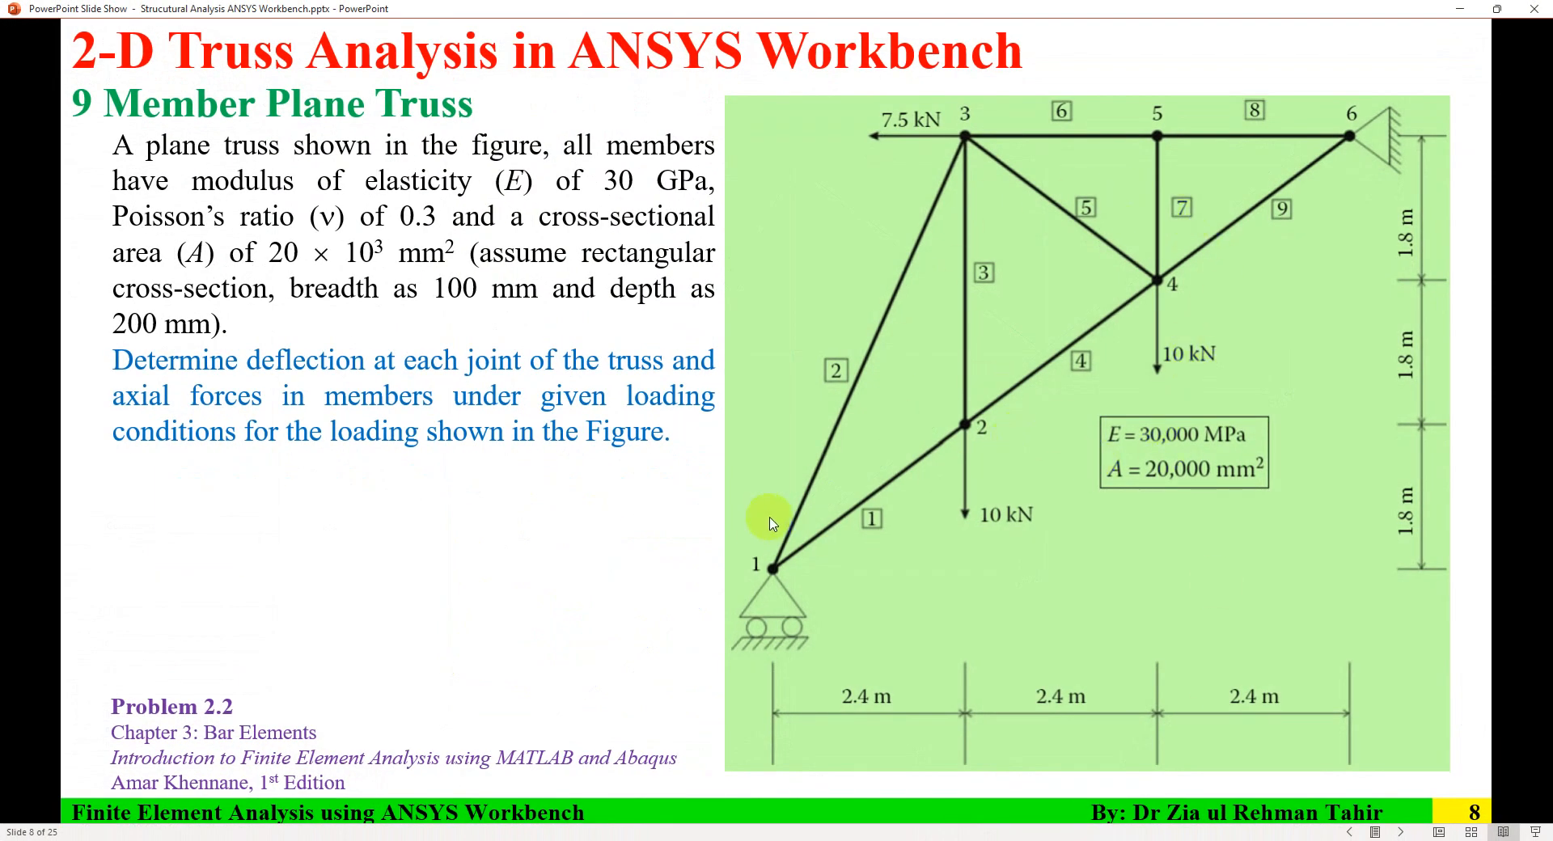
Show the slide listing the steps for the nine-member truss analysis, and switch back to DesignModeler
left_click(870, 273)
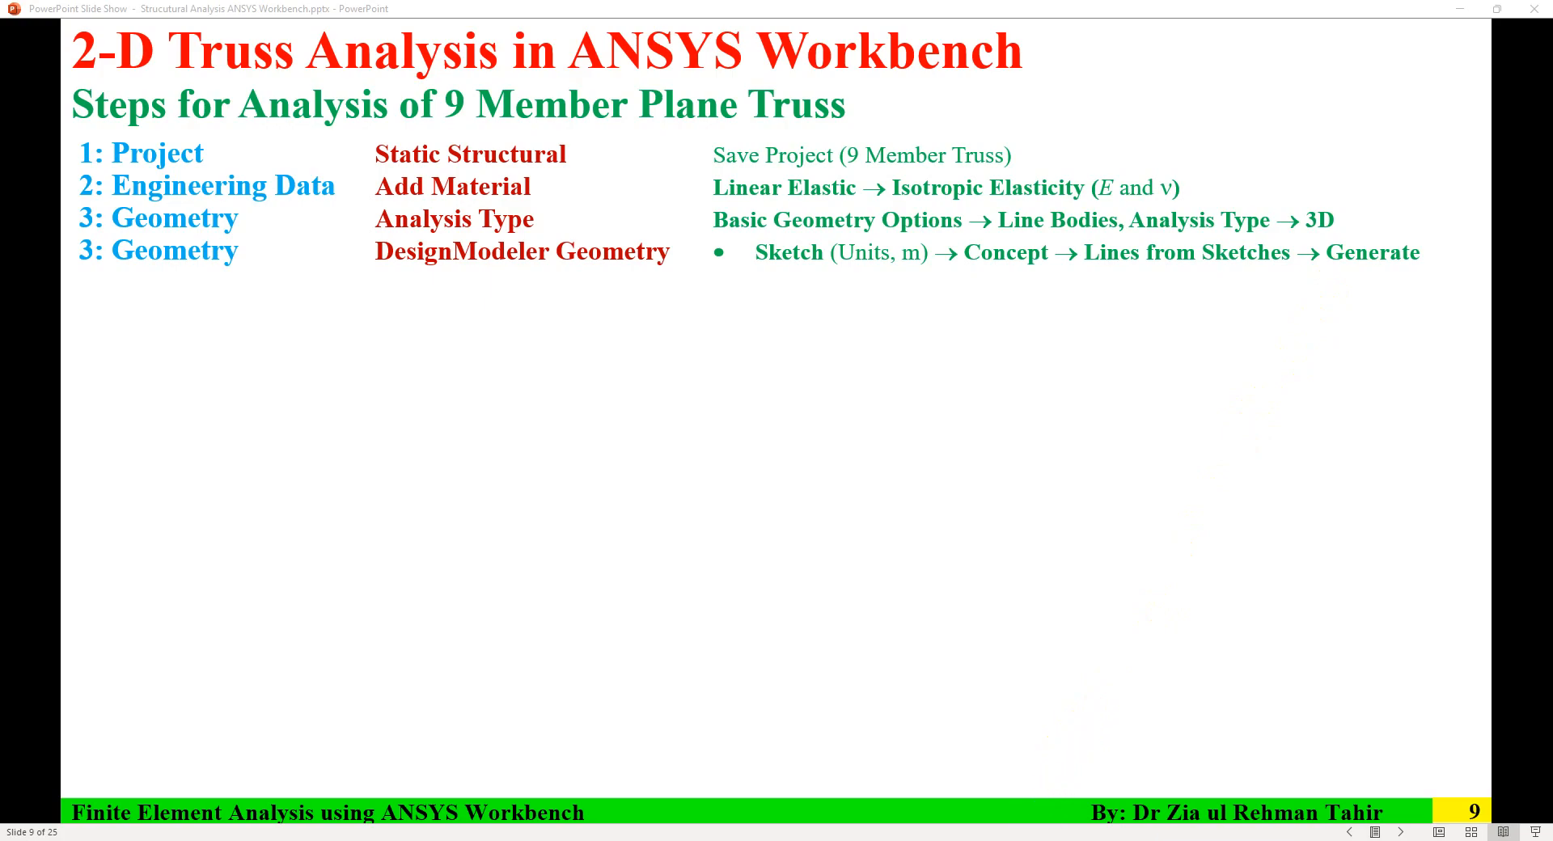
key("alt+Tab")
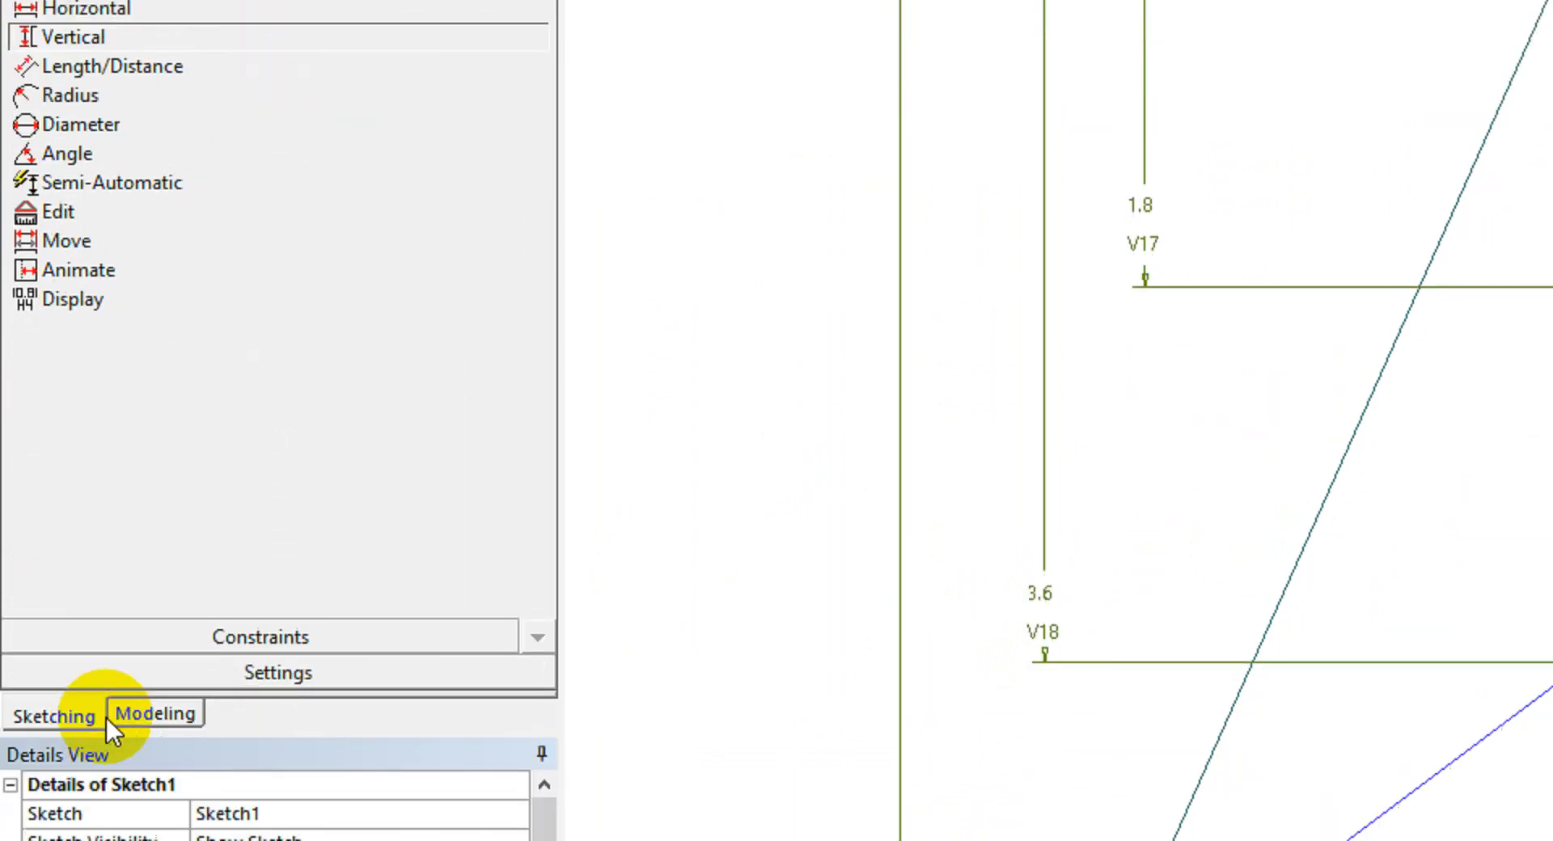
Try creating a line body from Sketch1 on the XY plane with Lines From Sketches, and generate it
left_click(153, 716)
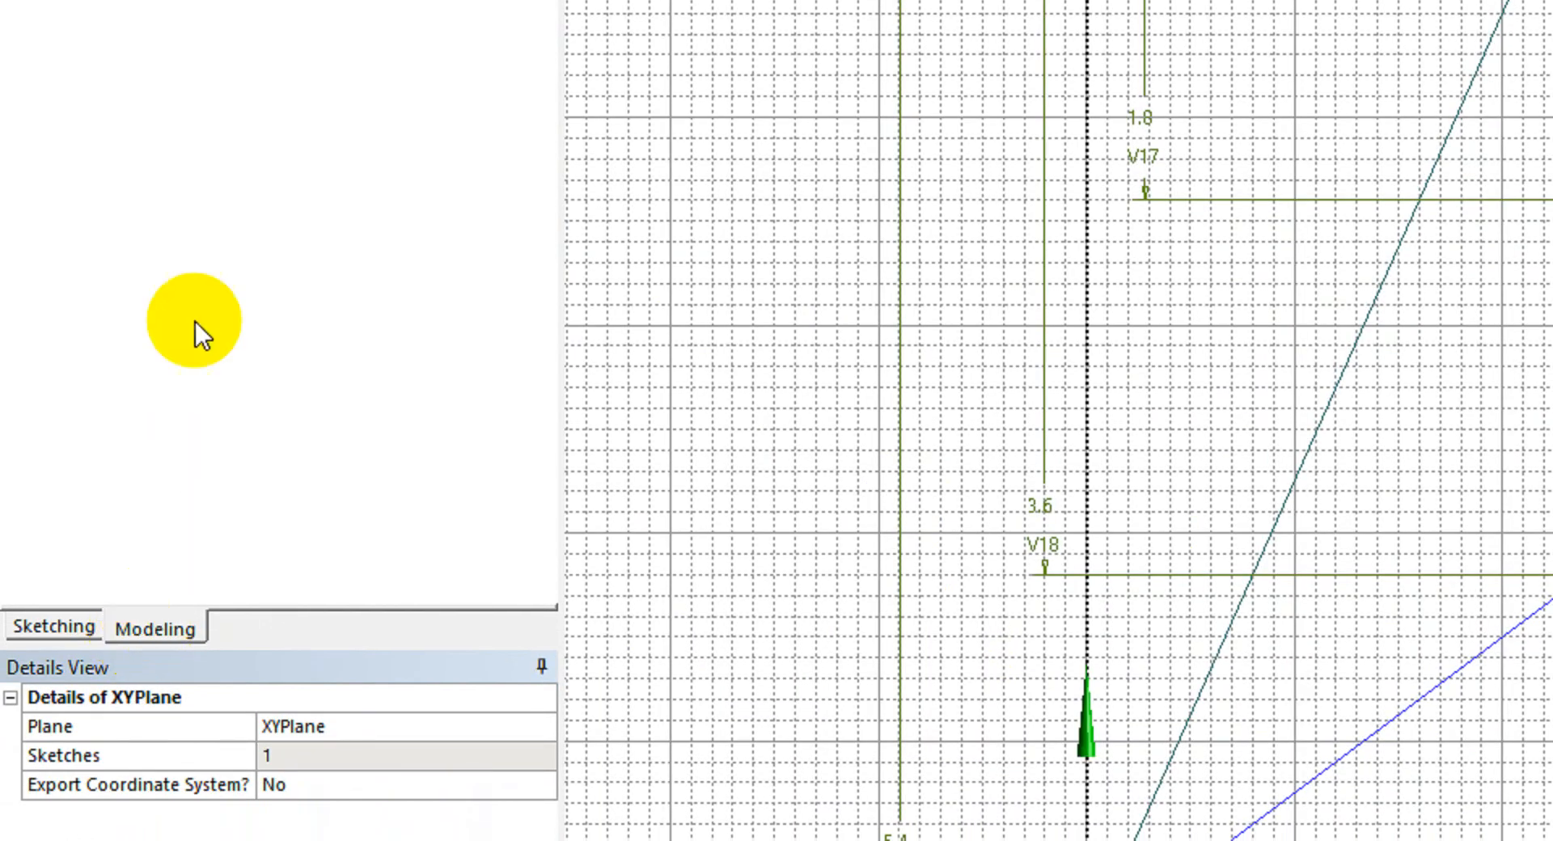
left_click(220, 112)
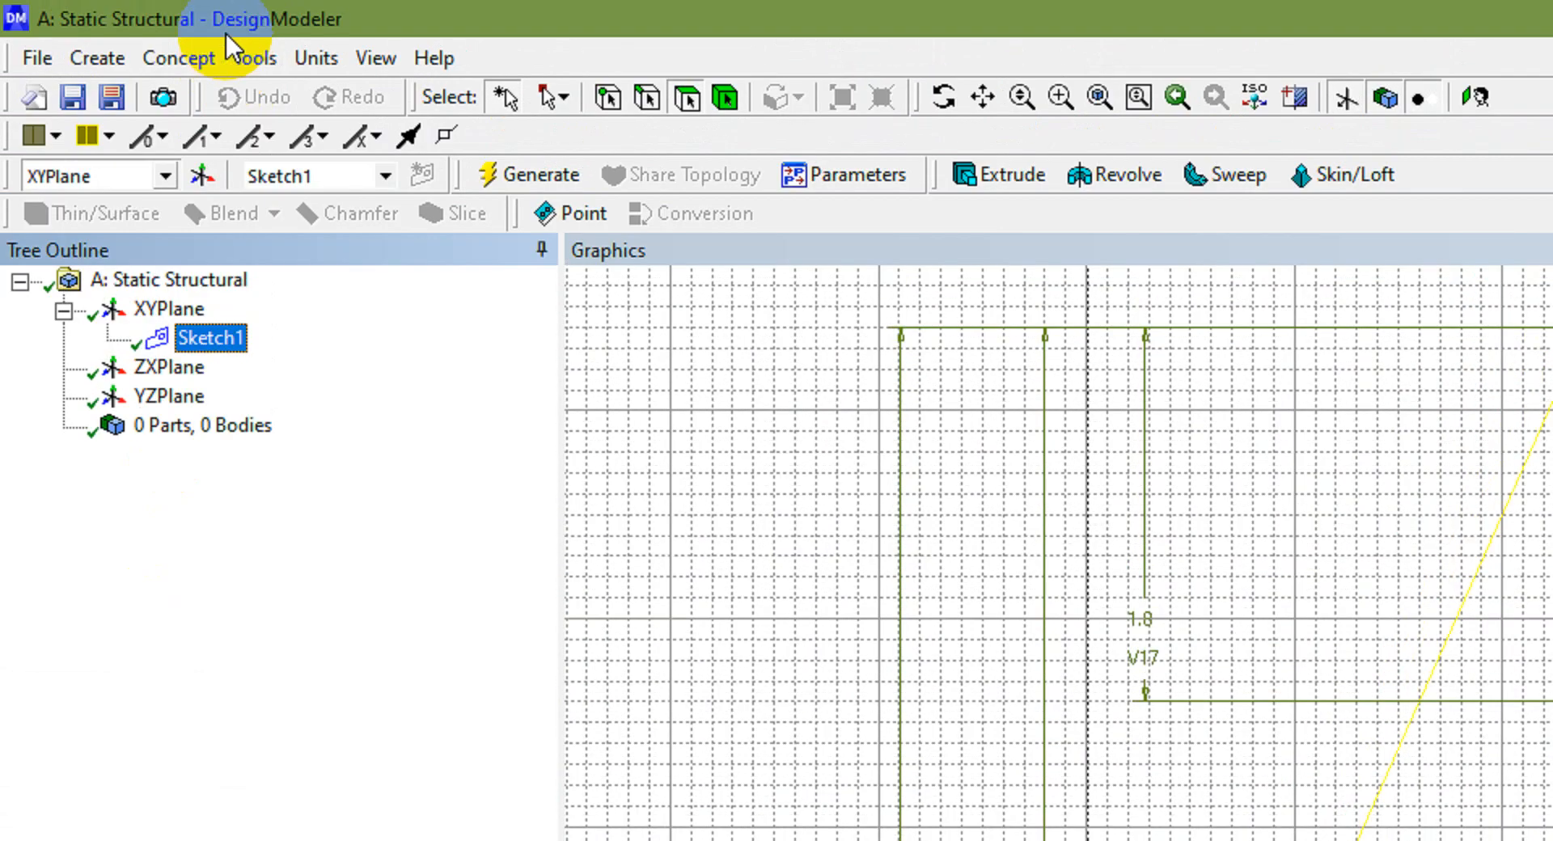
left_click(173, 65)
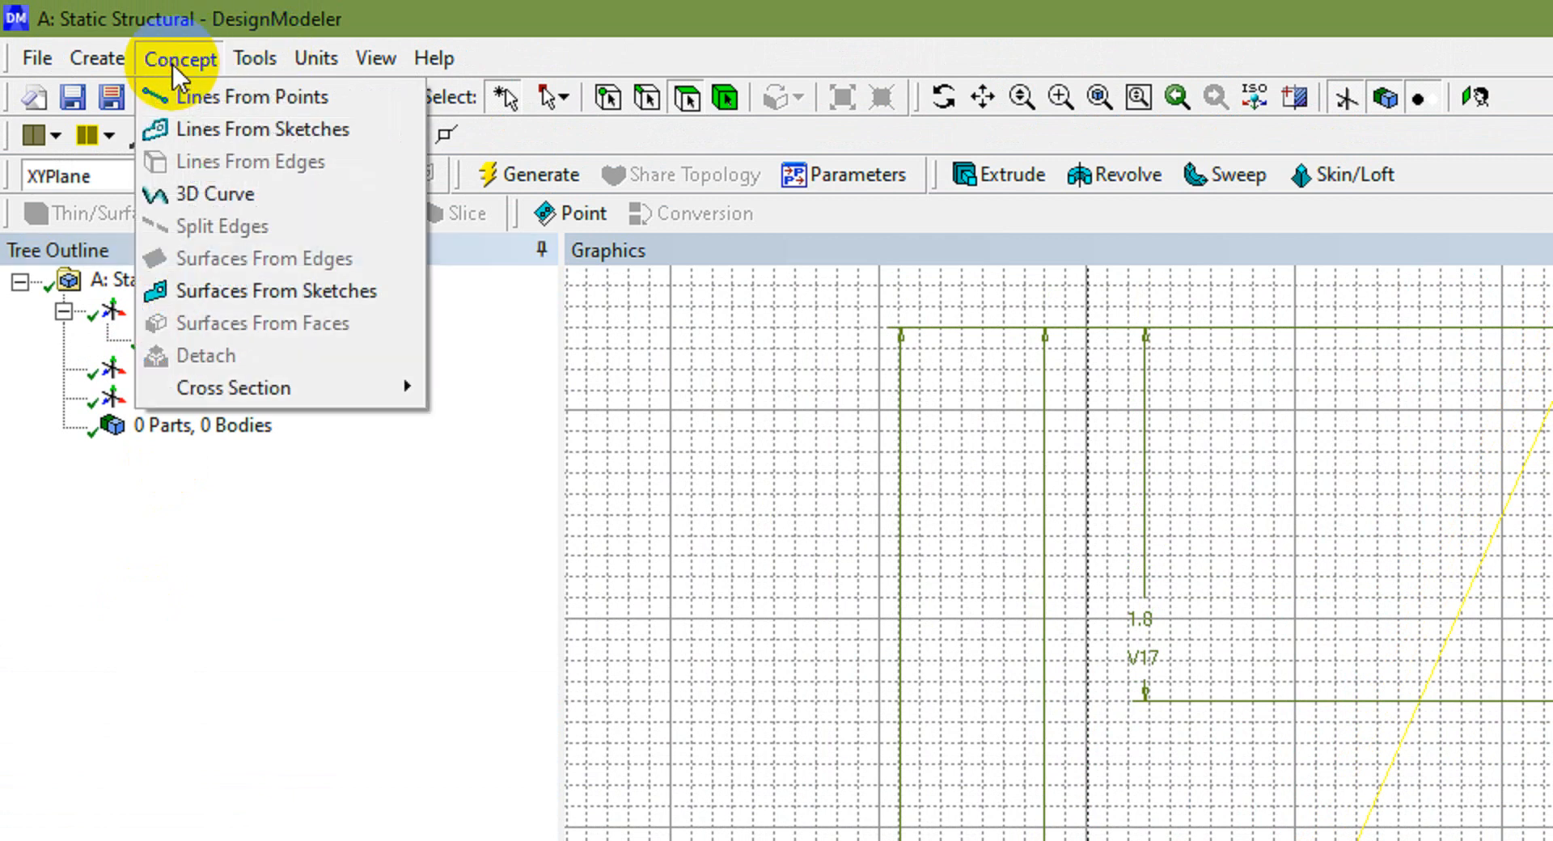
left_click(249, 131)
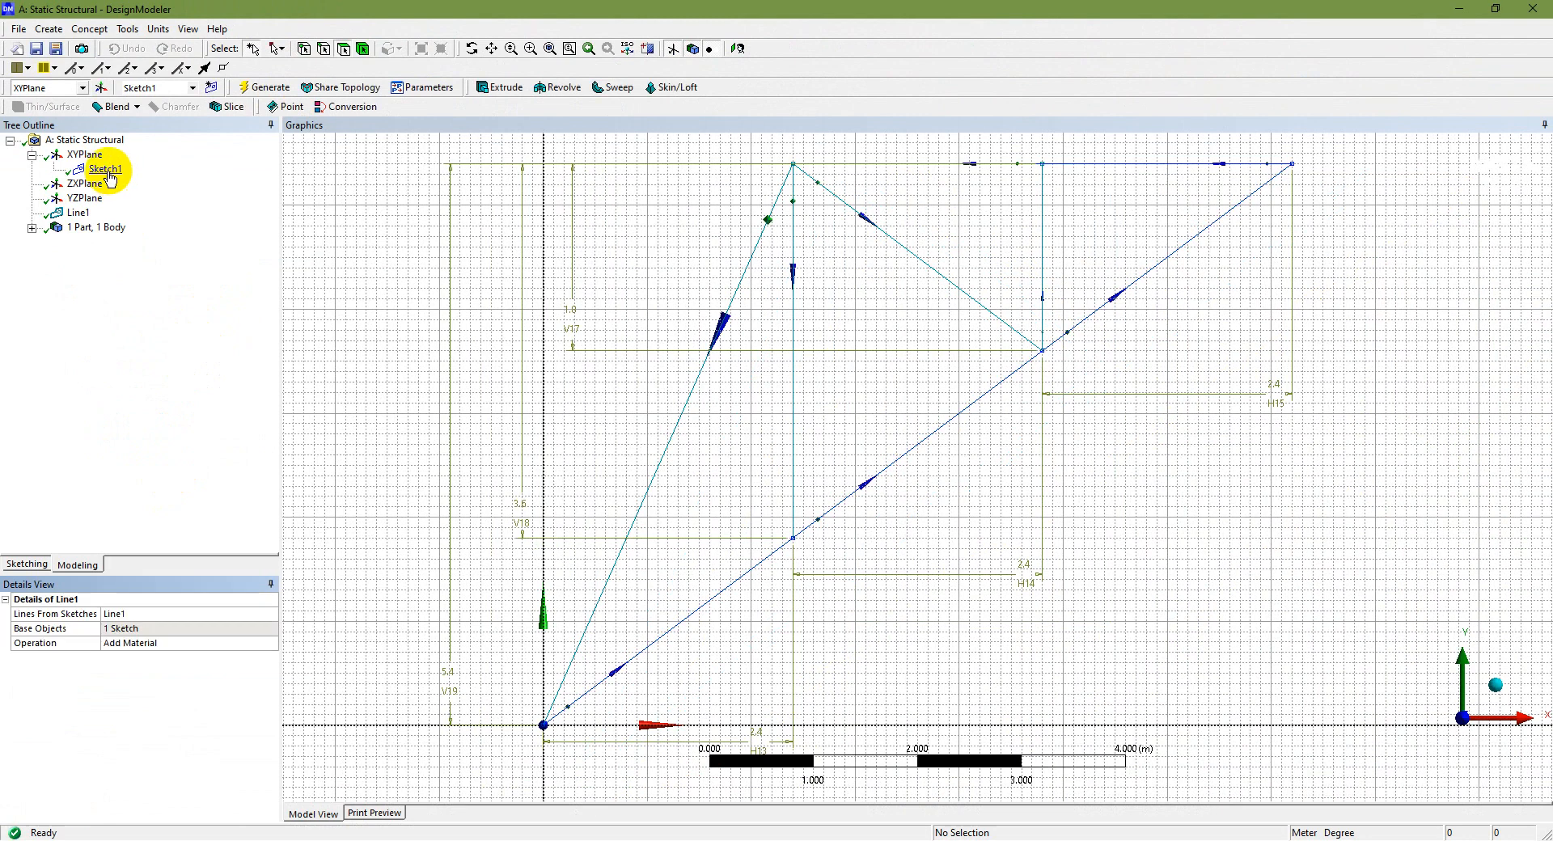
left_click(209, 343)
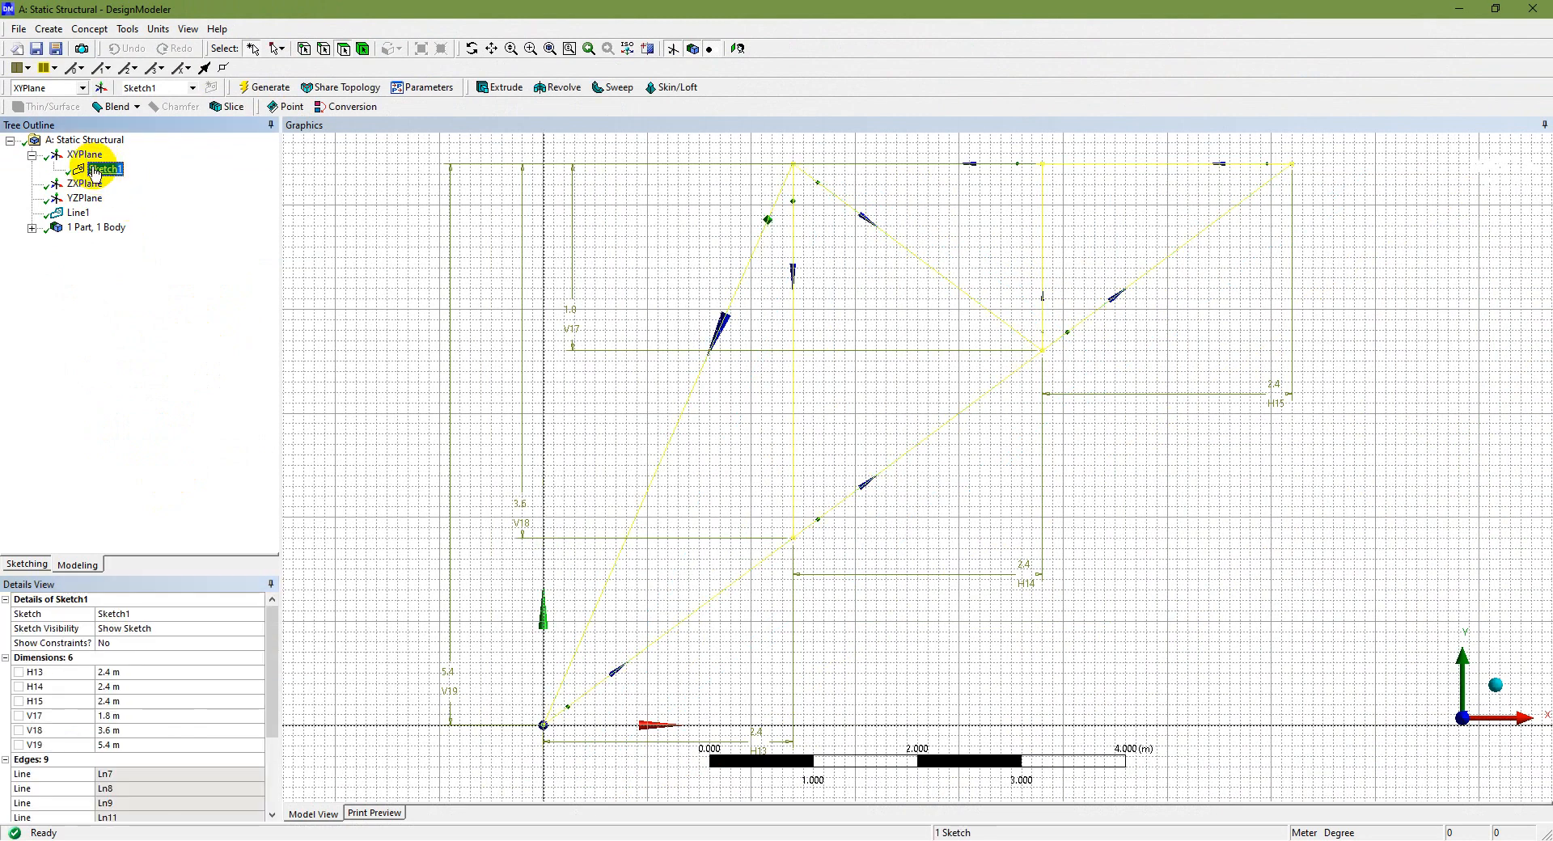
left_click(82, 215)
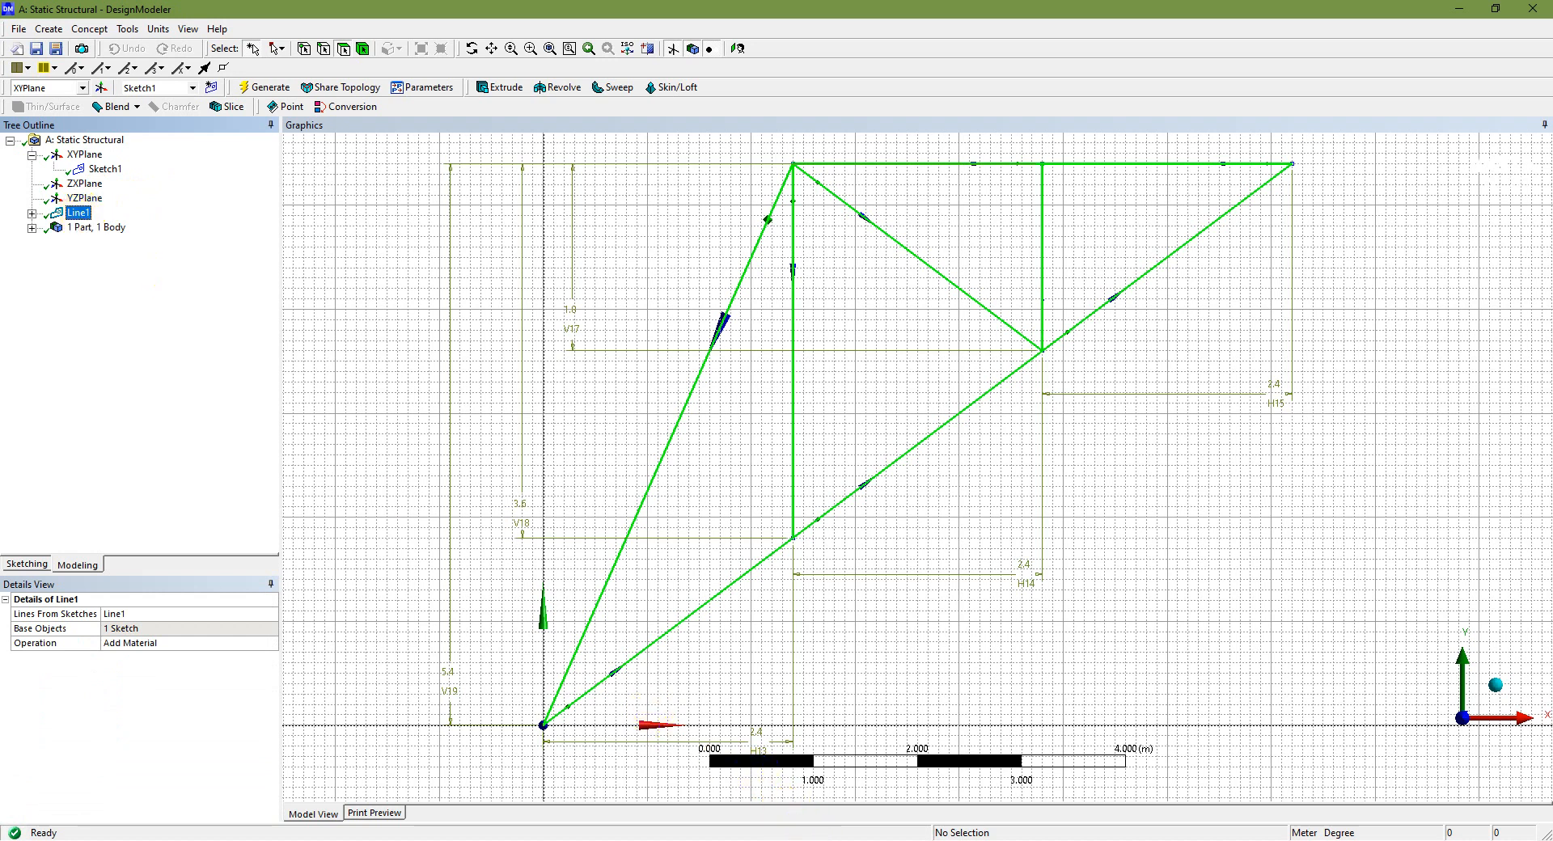
left_click(267, 87)
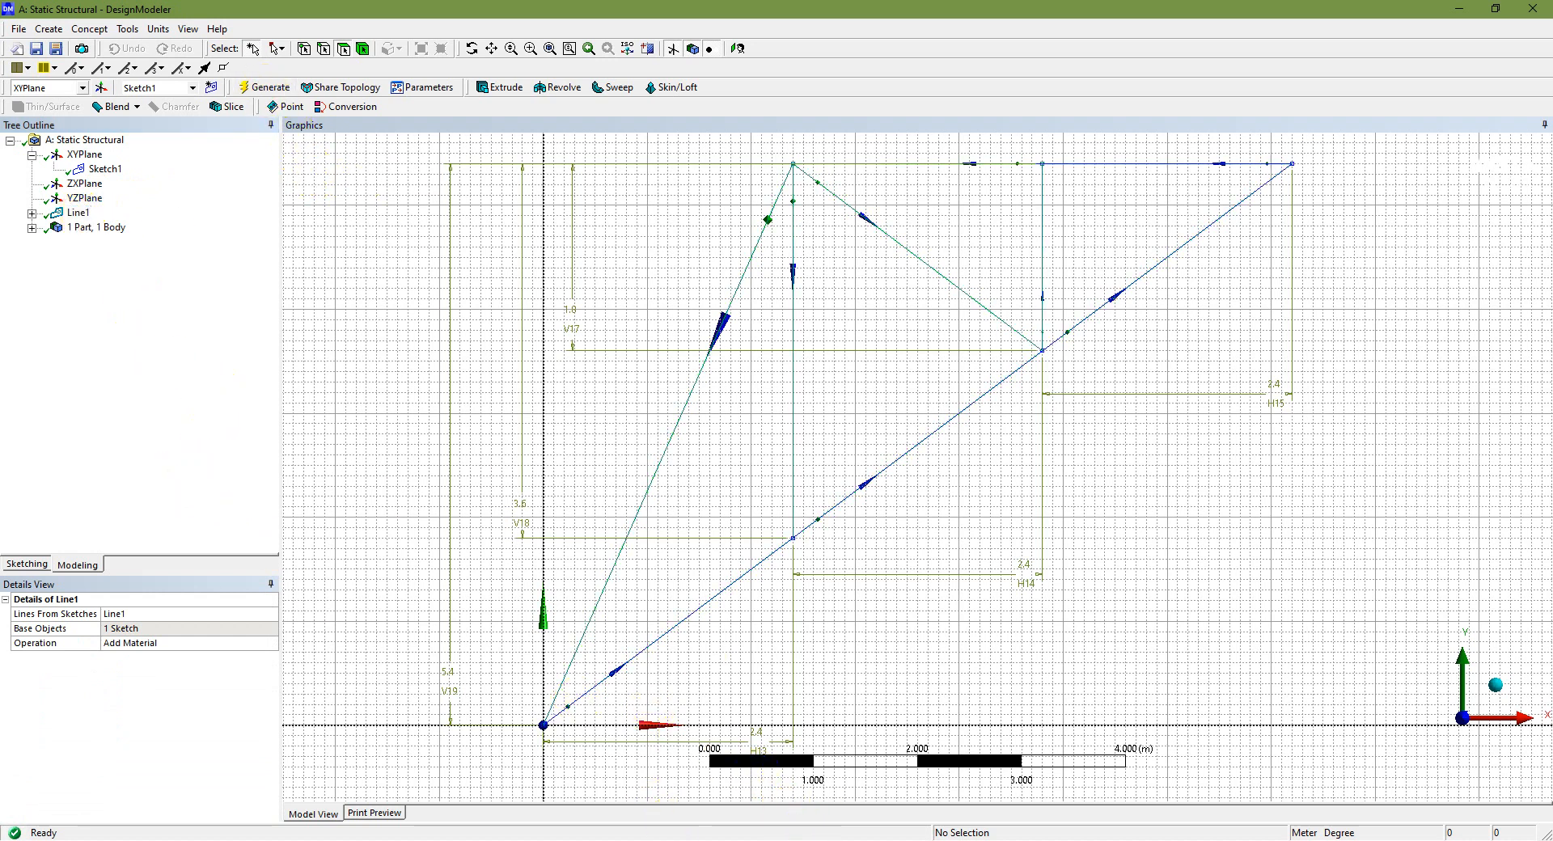
Rename the sketch as TrussSketch and generate a Lines From Sketches line body from it
left_click(110, 171)
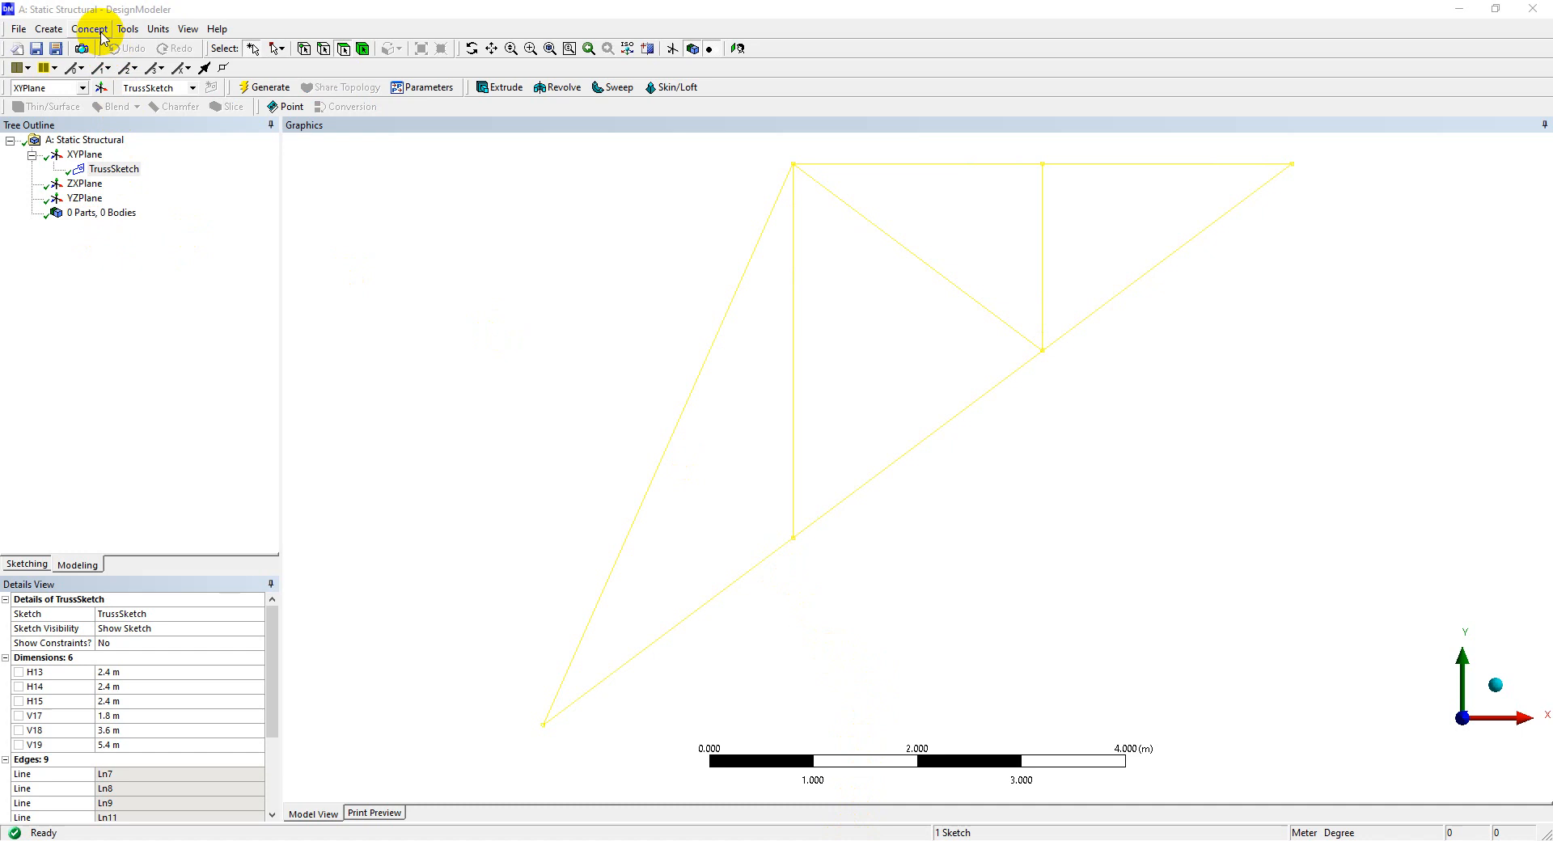
left_click(90, 28)
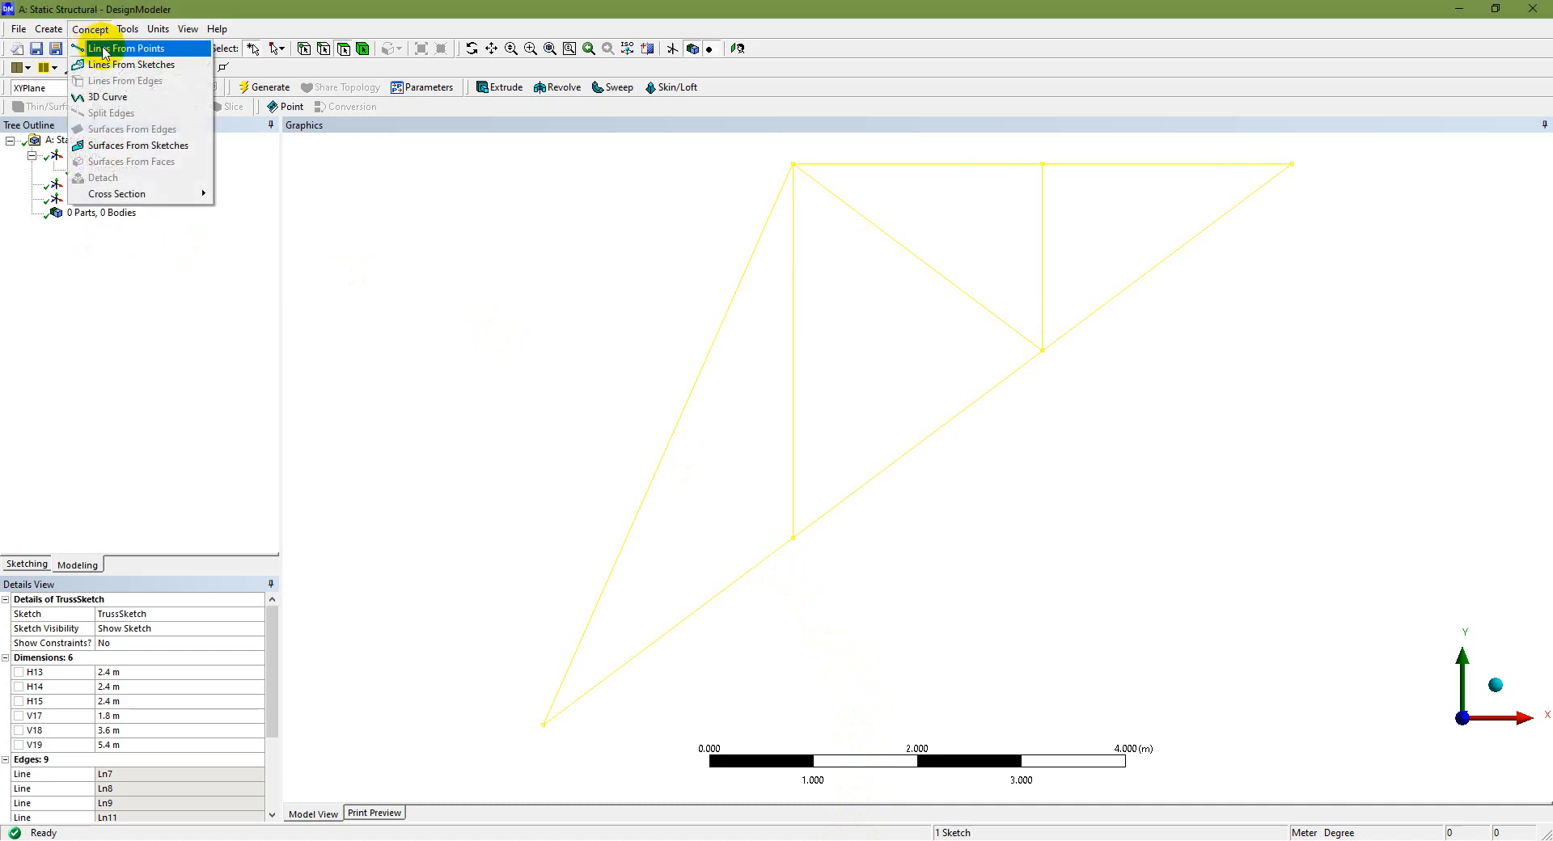
left_click(148, 65)
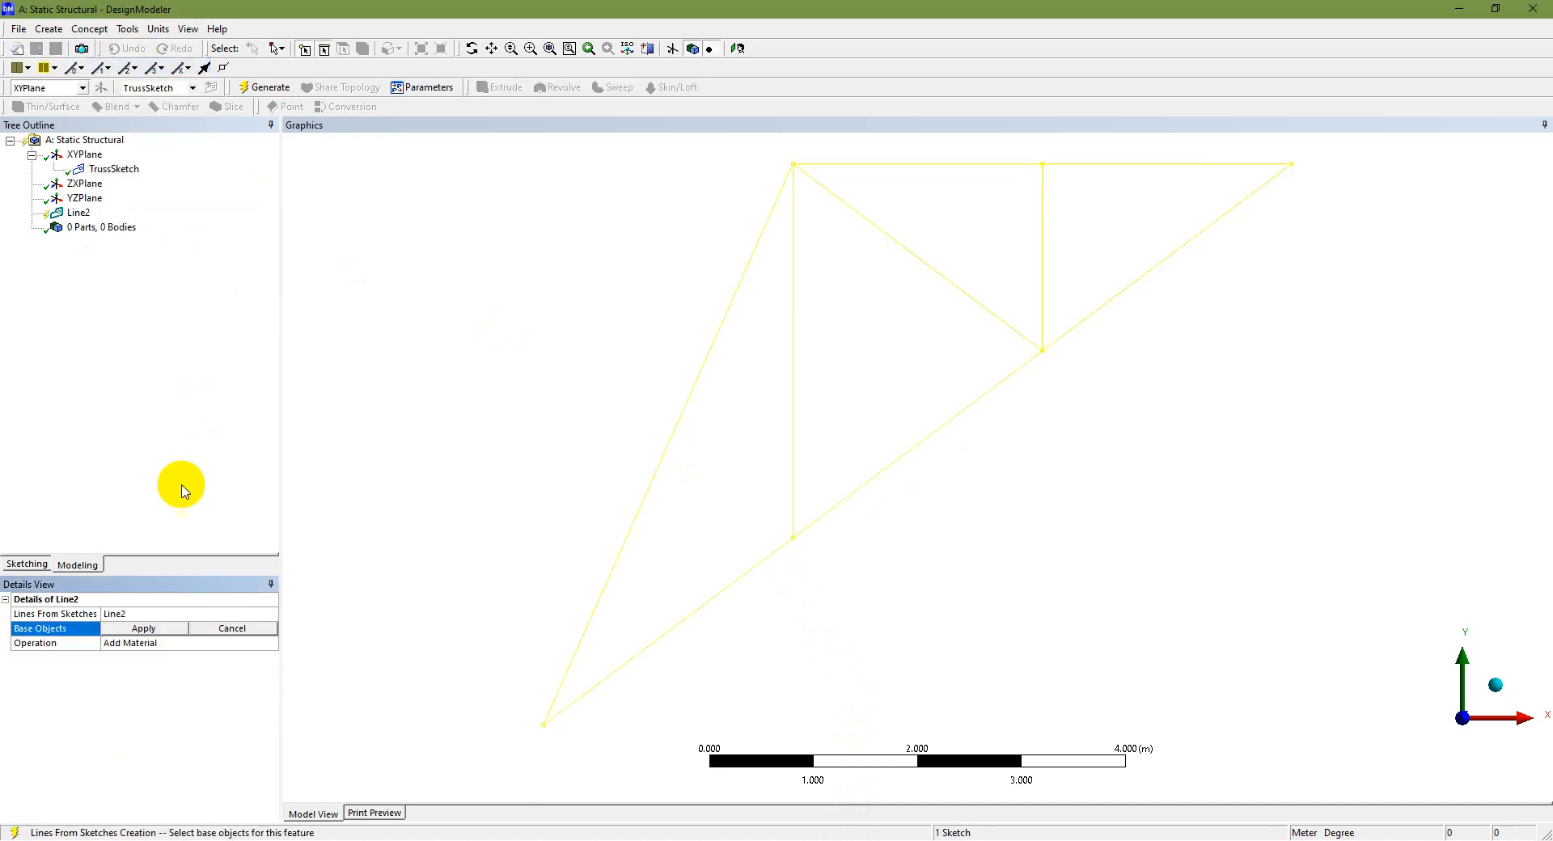
left_click(145, 632)
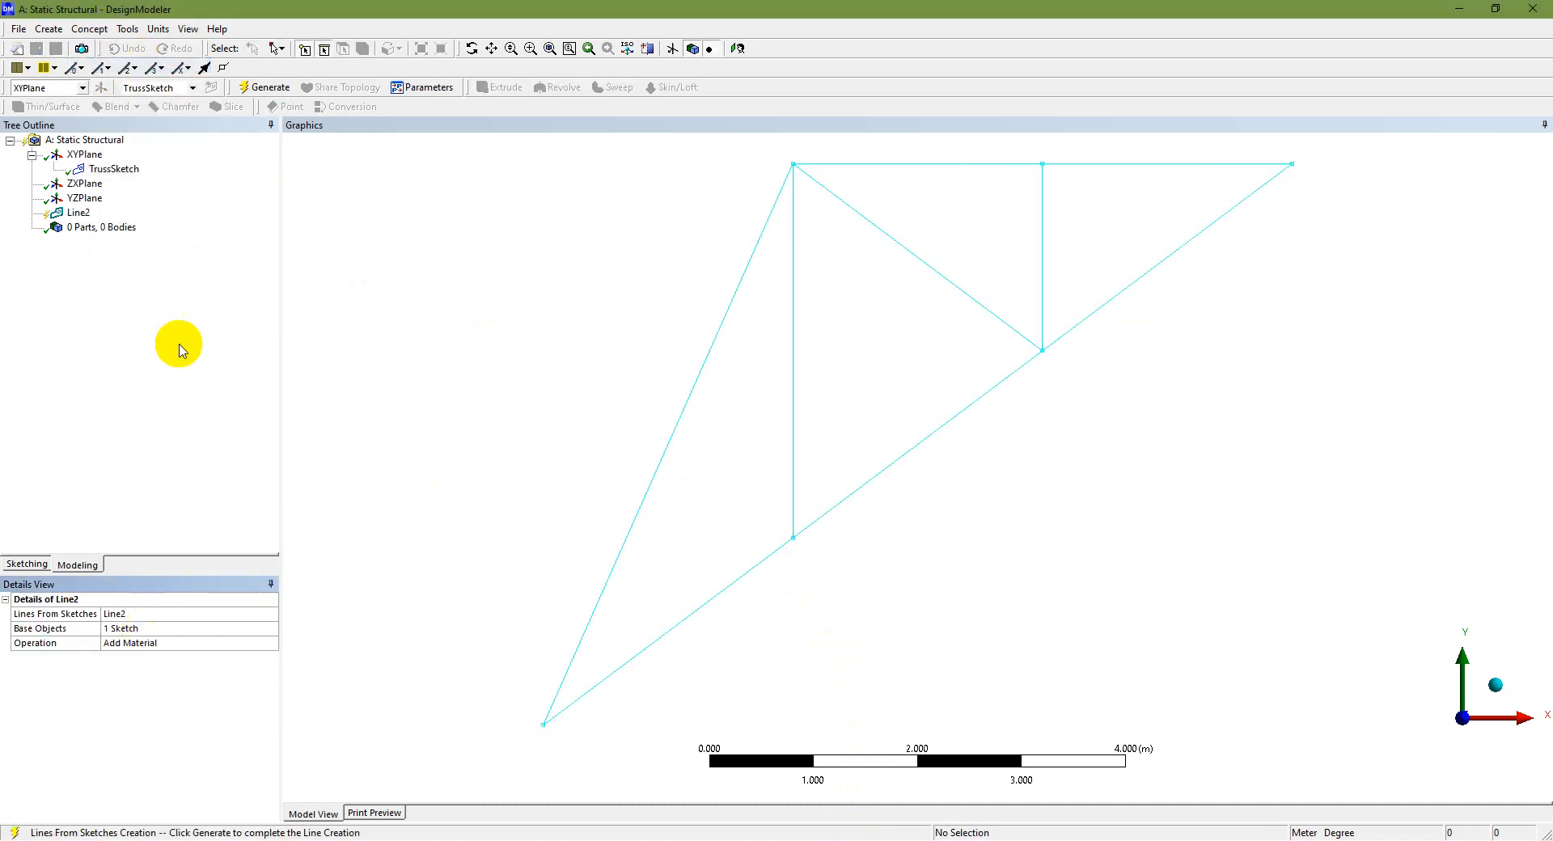
left_click(268, 87)
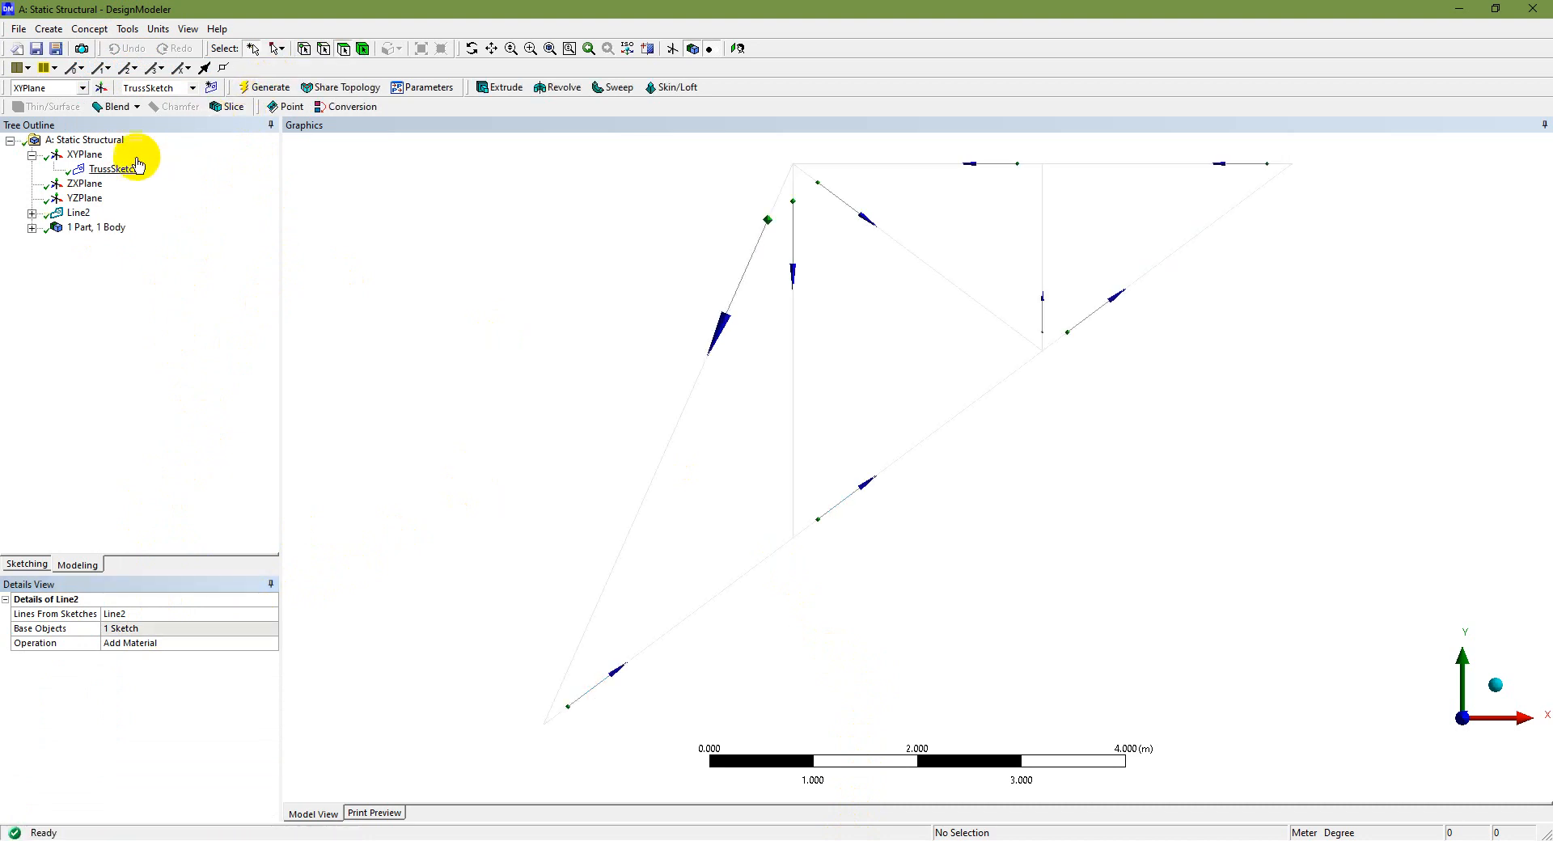
Inspect the base sketch of the new line body, and switch to PowerPoint to reveal the next analysis step
left_click(31, 214)
left_click(114, 227)
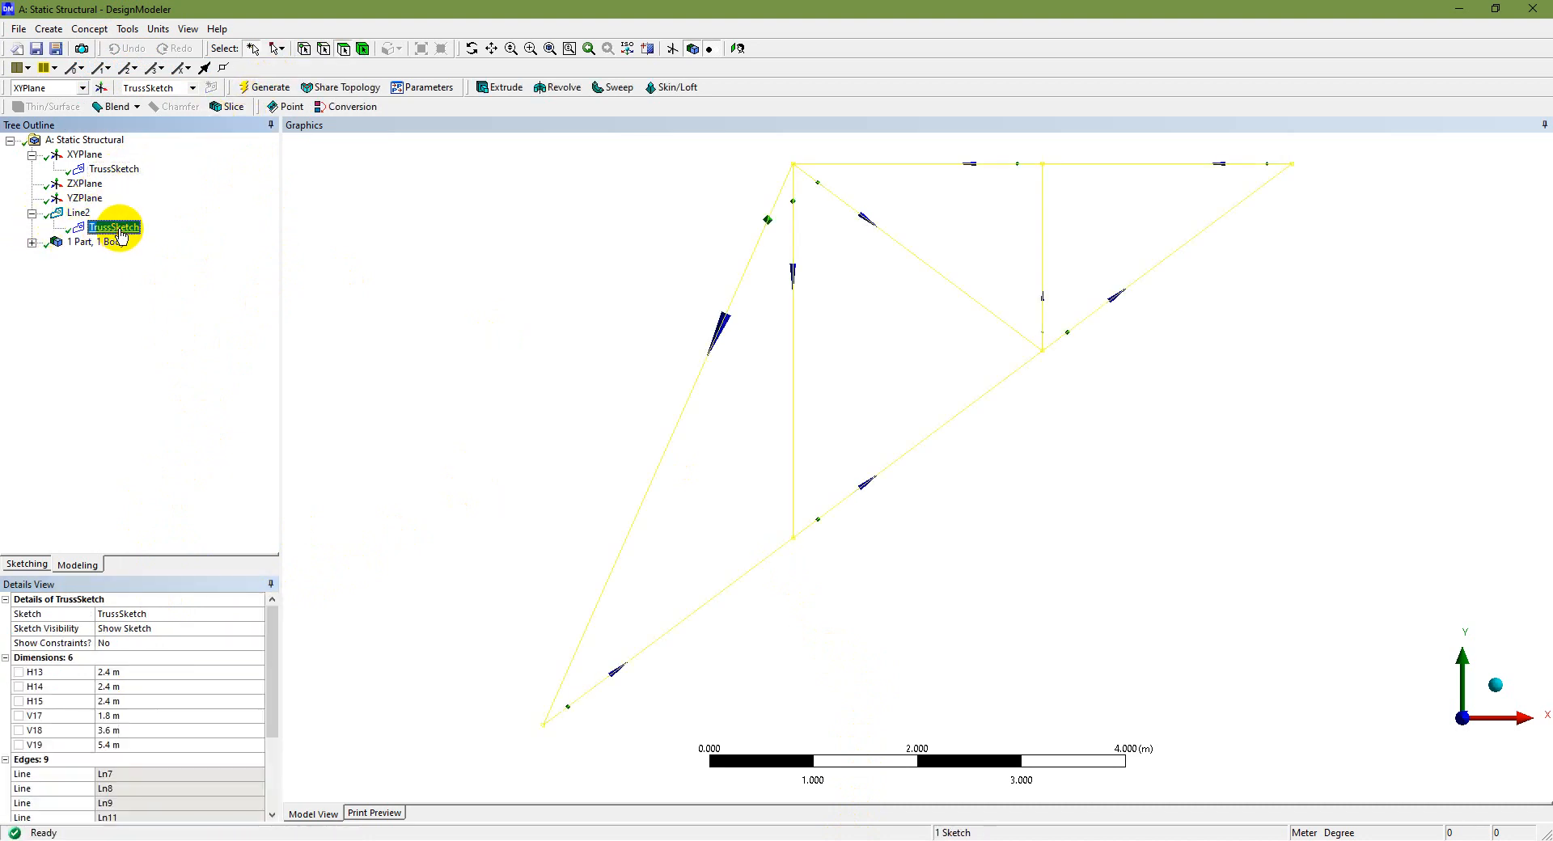
left_click(837, 839)
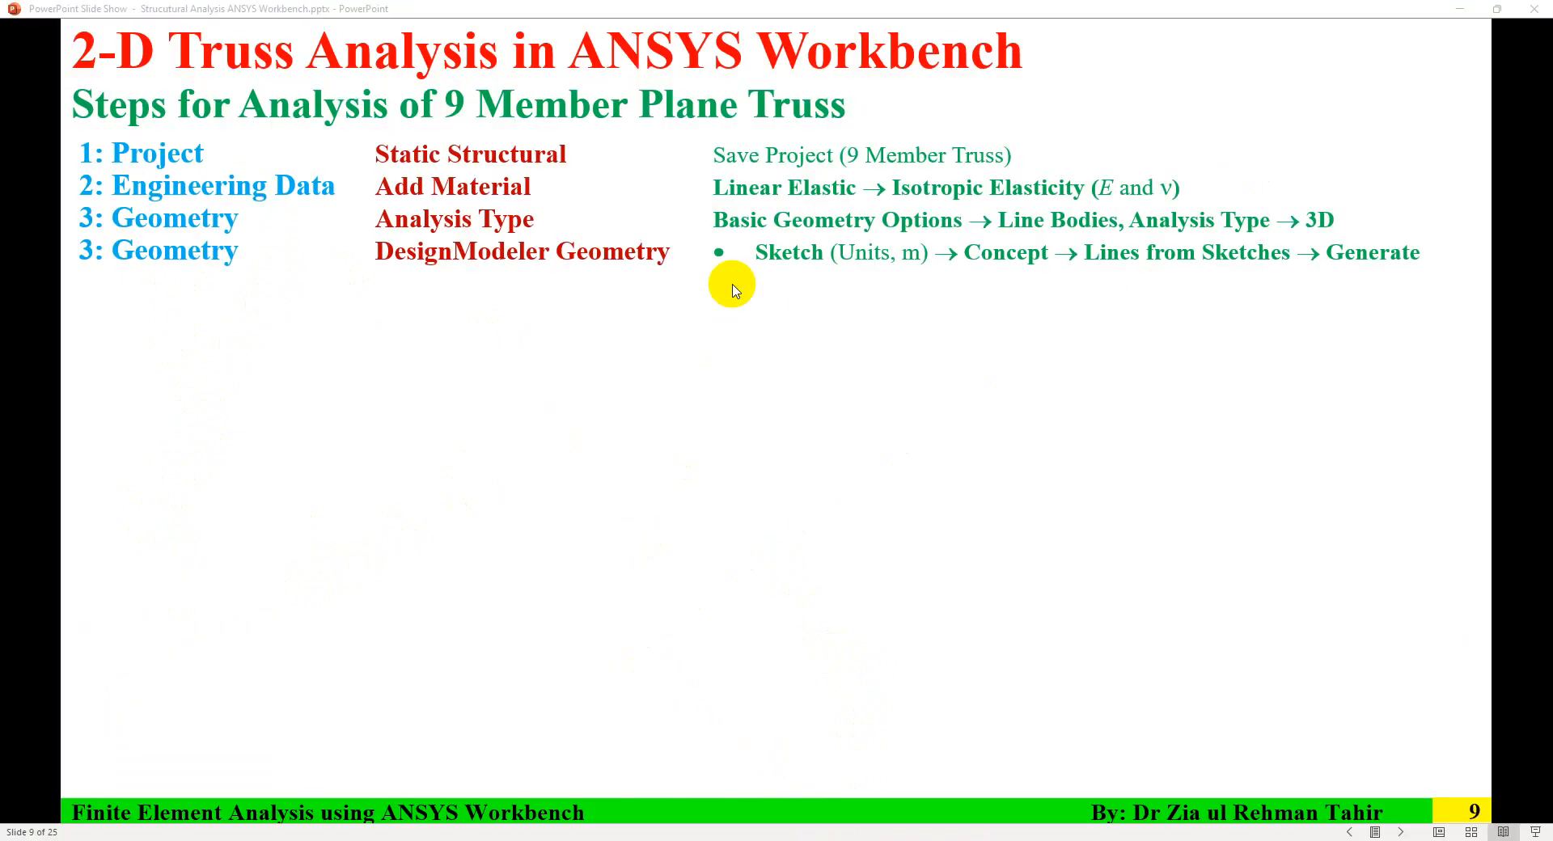
left_click(761, 298)
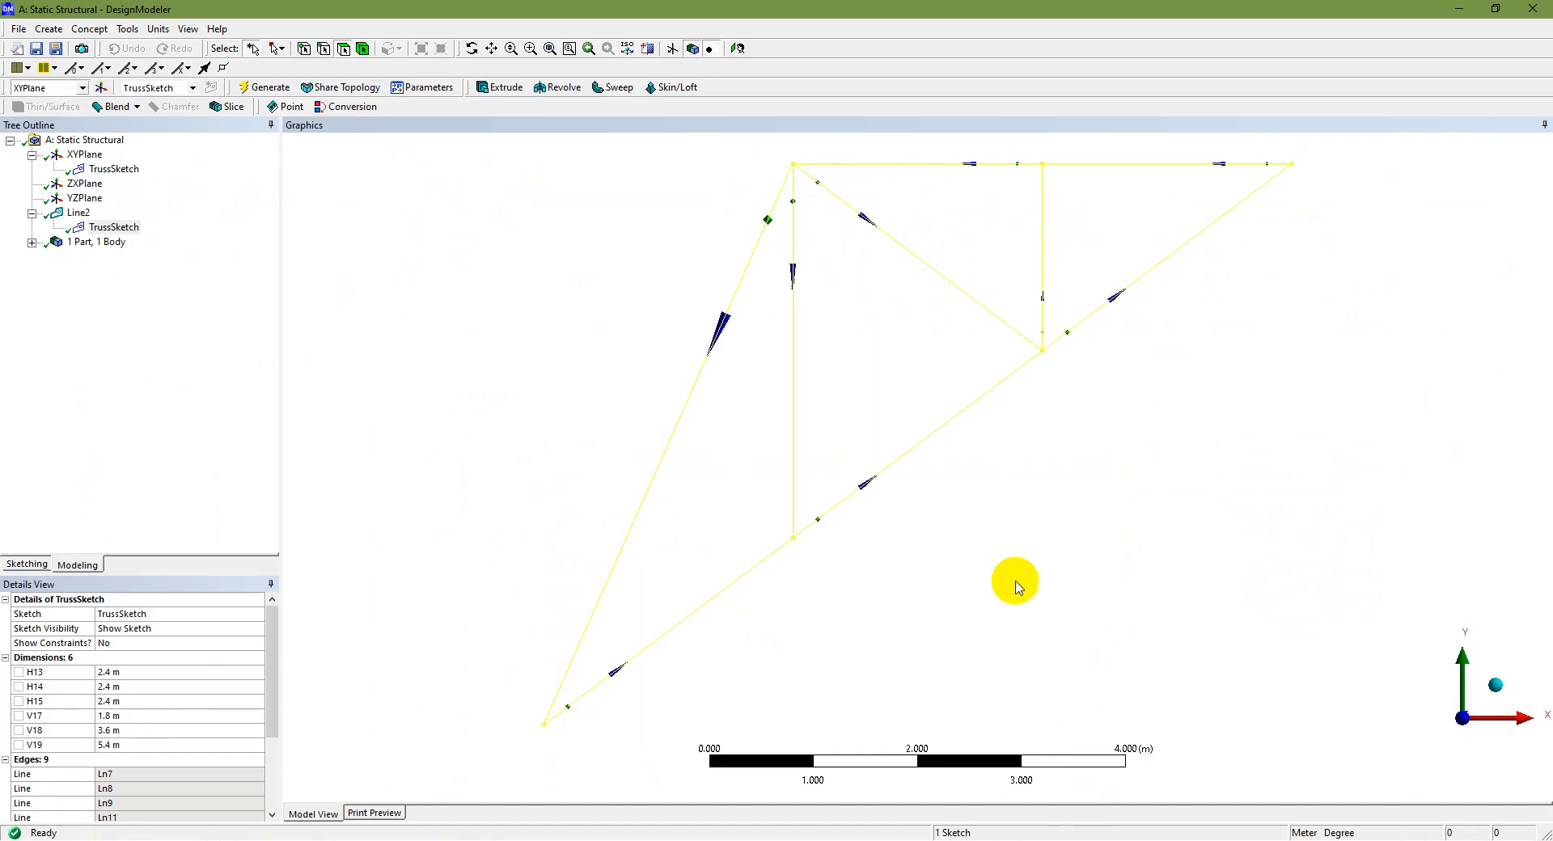
In DesignModeler, add a rectangular cross section and change the length units to millimetres
left_click(101, 30)
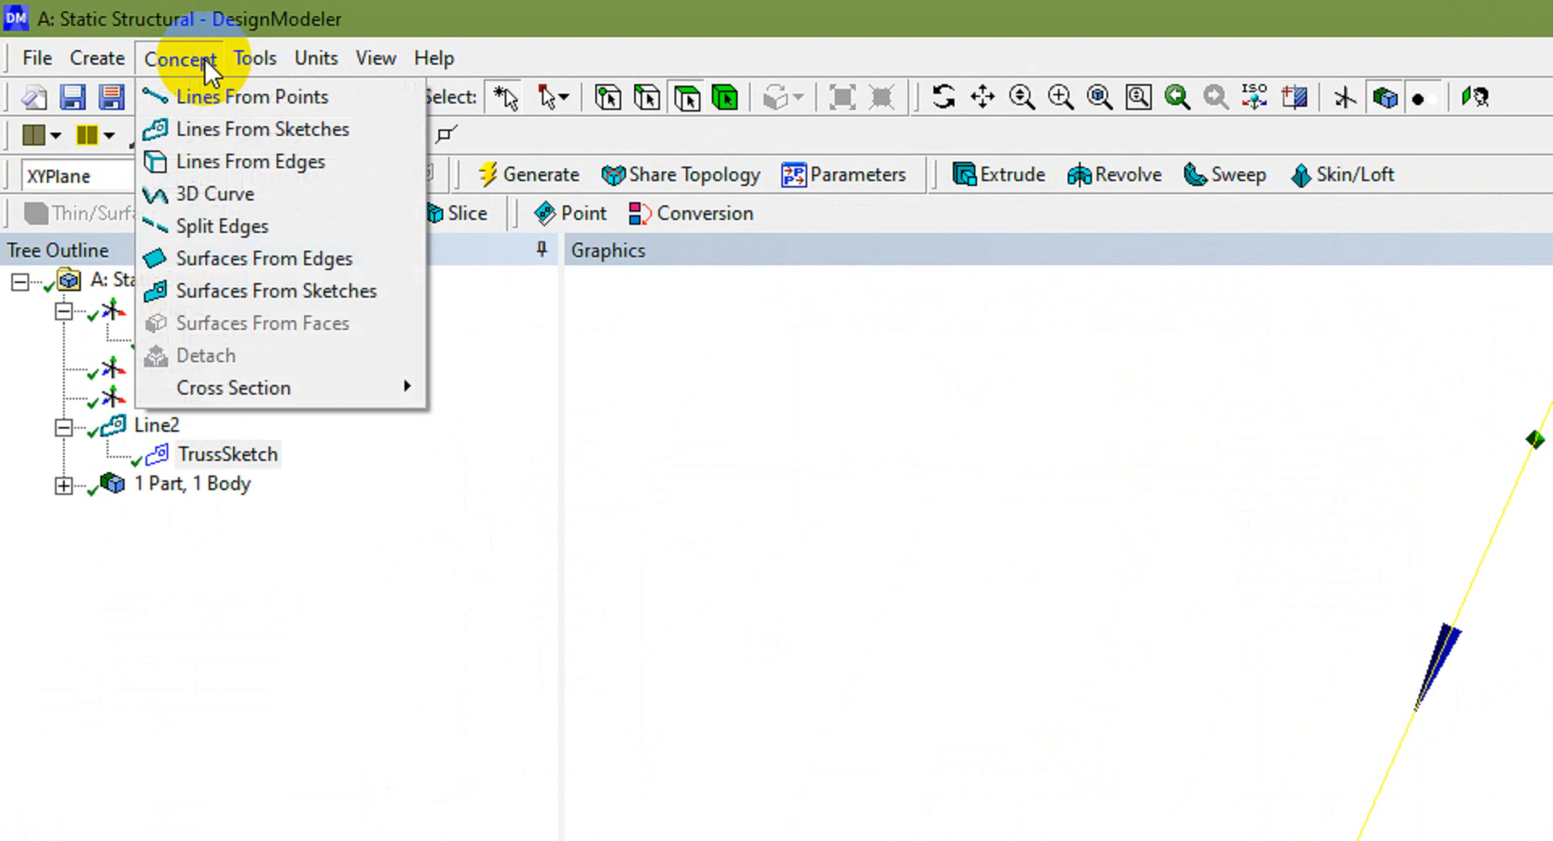
mouse_move(361, 390)
left_click(469, 377)
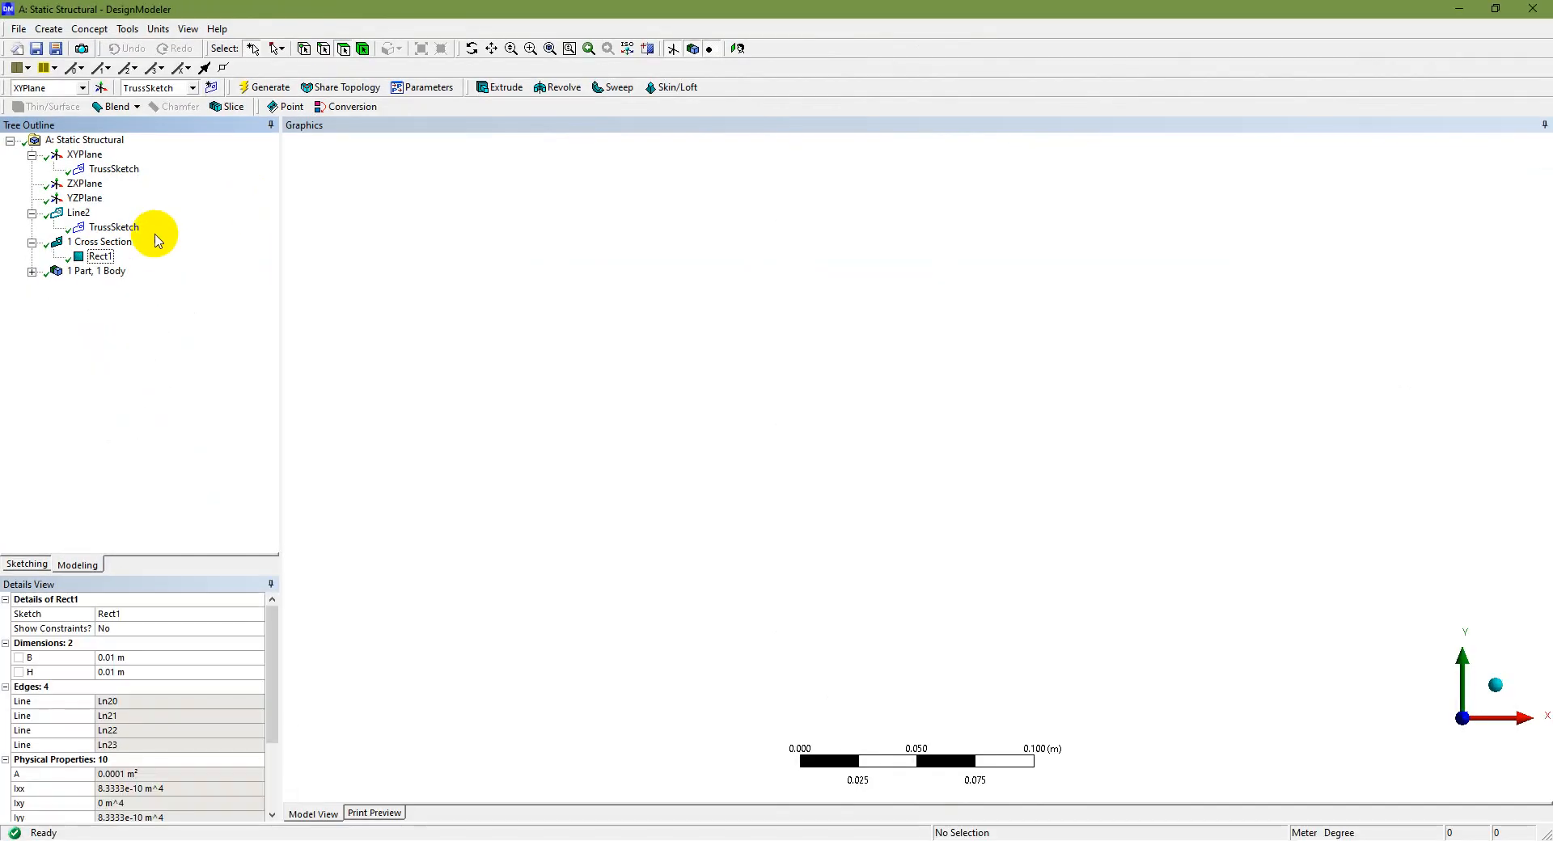
left_click(101, 257)
left_click(158, 30)
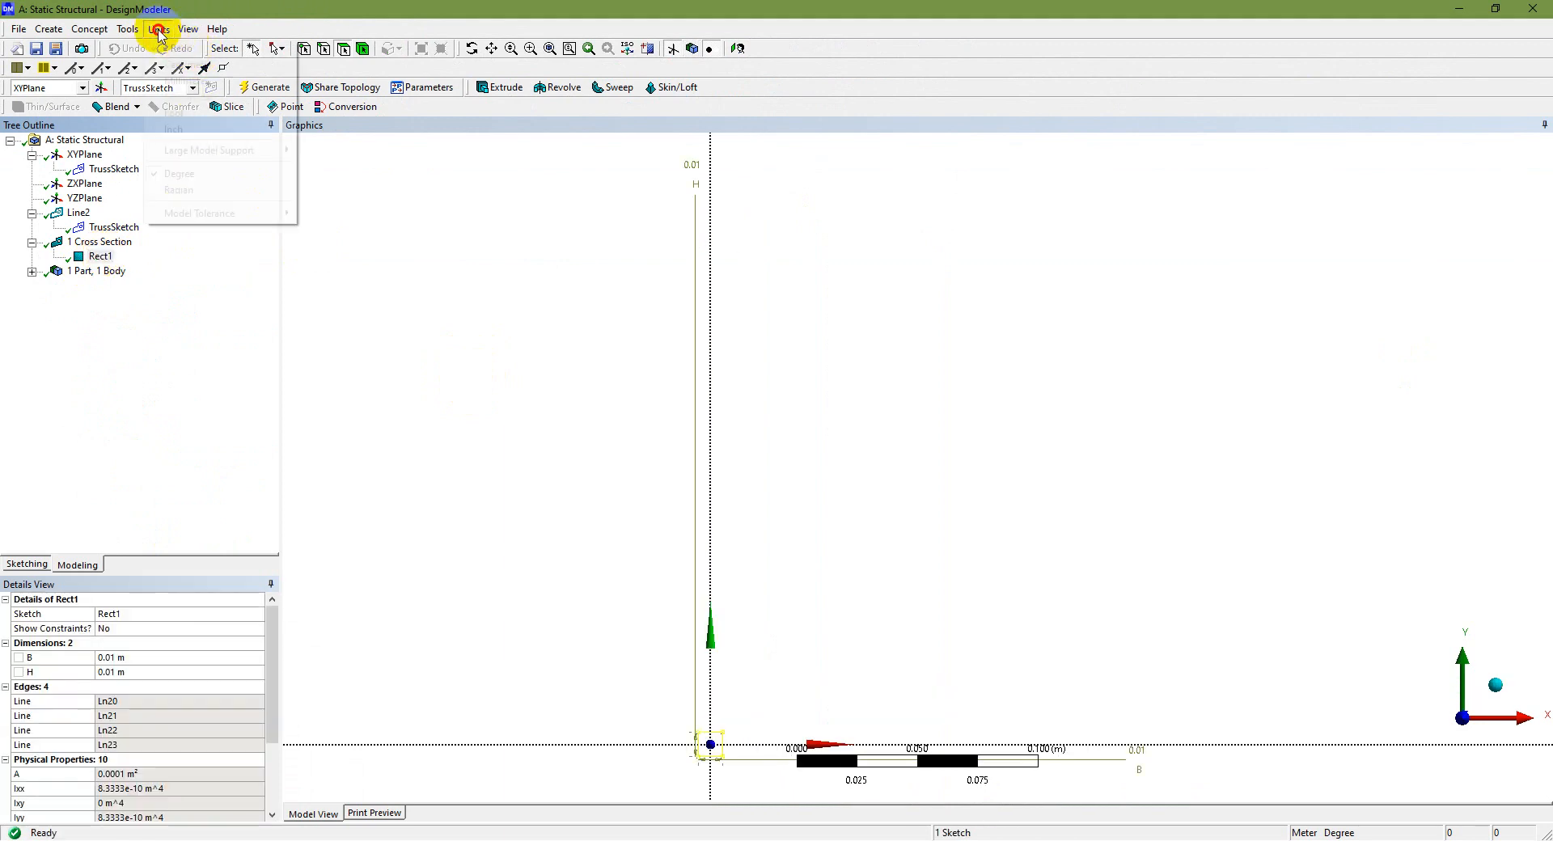
left_click(191, 84)
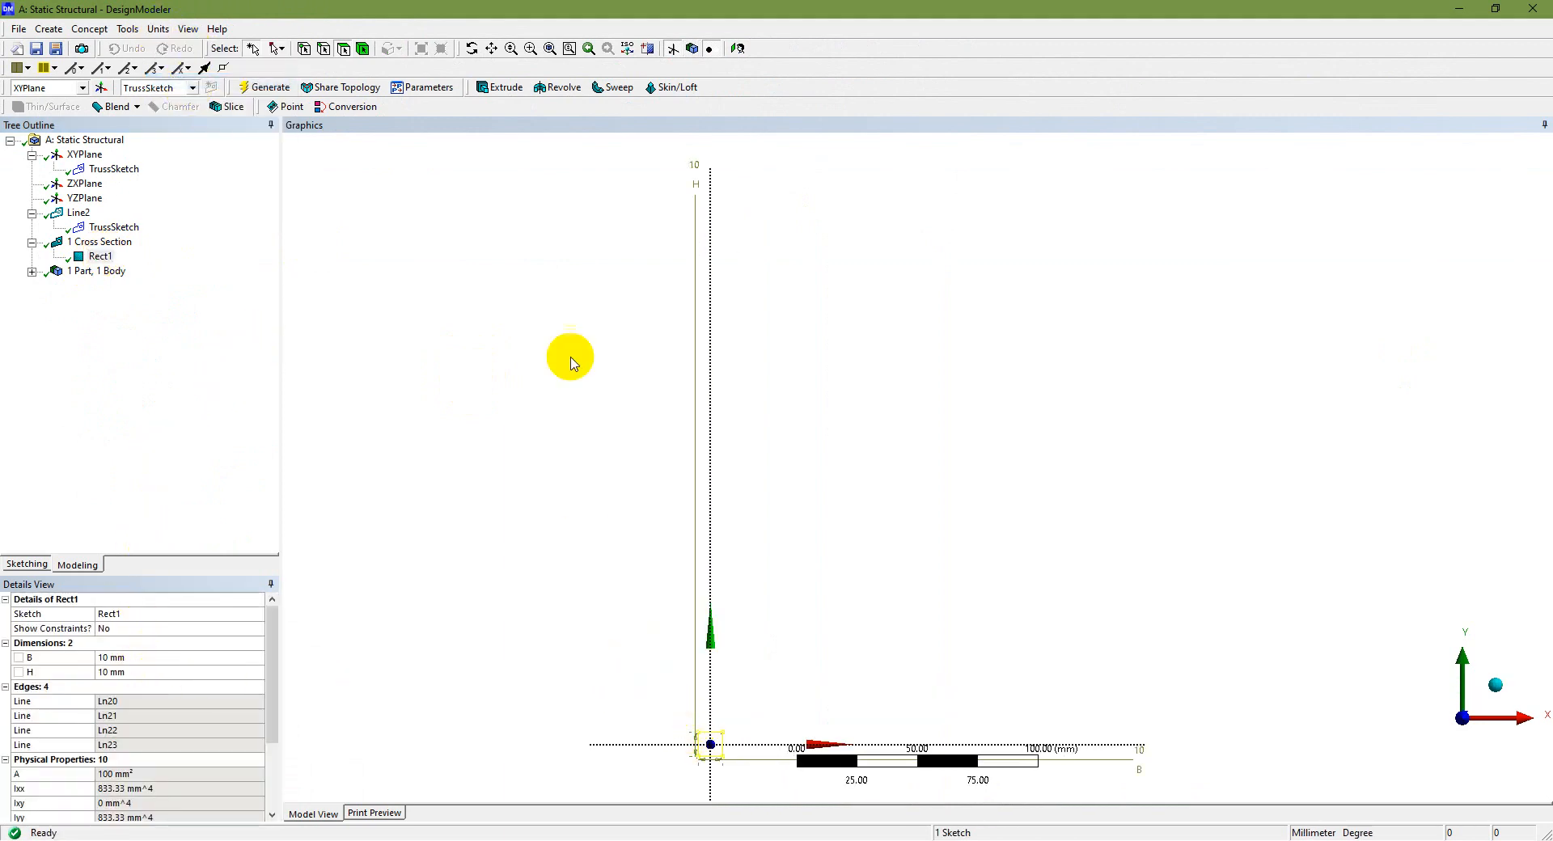
Set the rectangular cross section's dimensions to B = 100 mm and H = 200 mm
left_click(530, 50)
left_click_drag(659, 693, 753, 768)
left_click_drag(738, 348, 1157, 663)
left_click(154, 658)
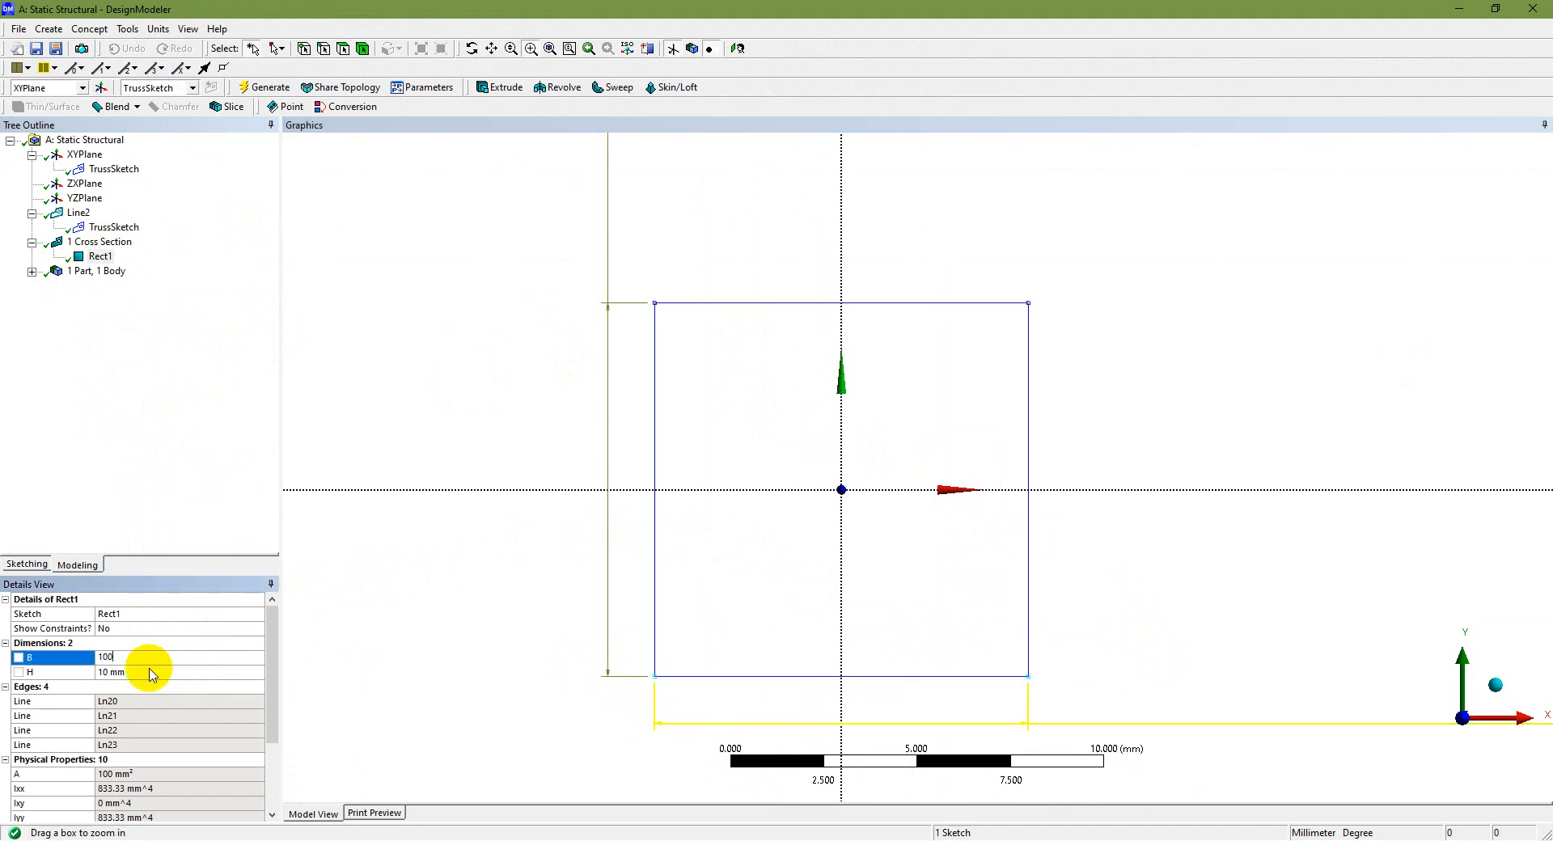
type("100")
left_click(150, 672)
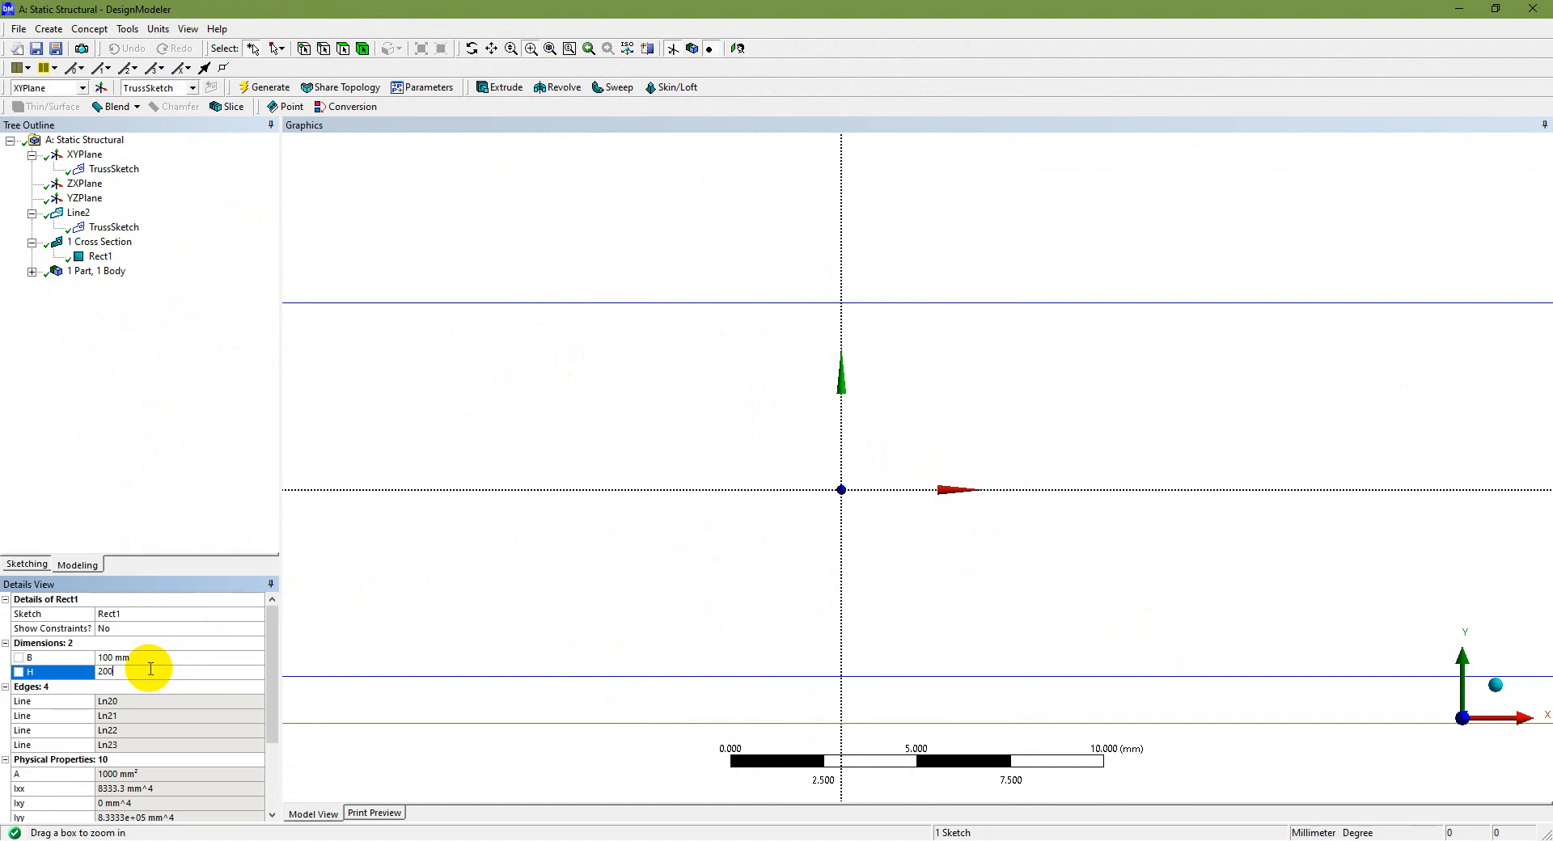
key("Return")
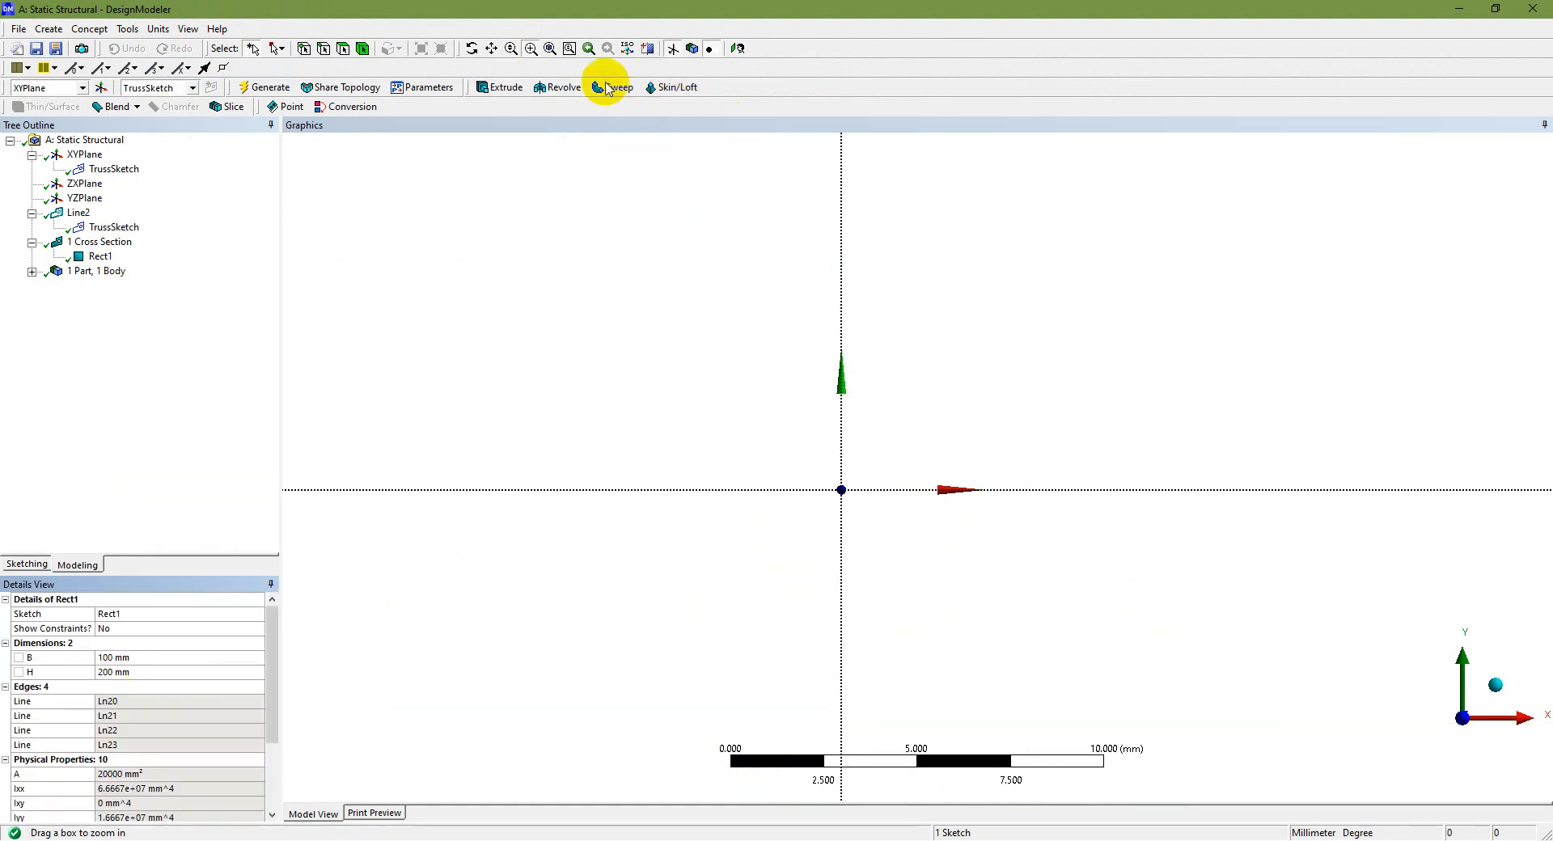
Generate the resized cross section, rename it as Rectangular, and reveal the next analysis step on the PowerPoint slide
left_click(551, 49)
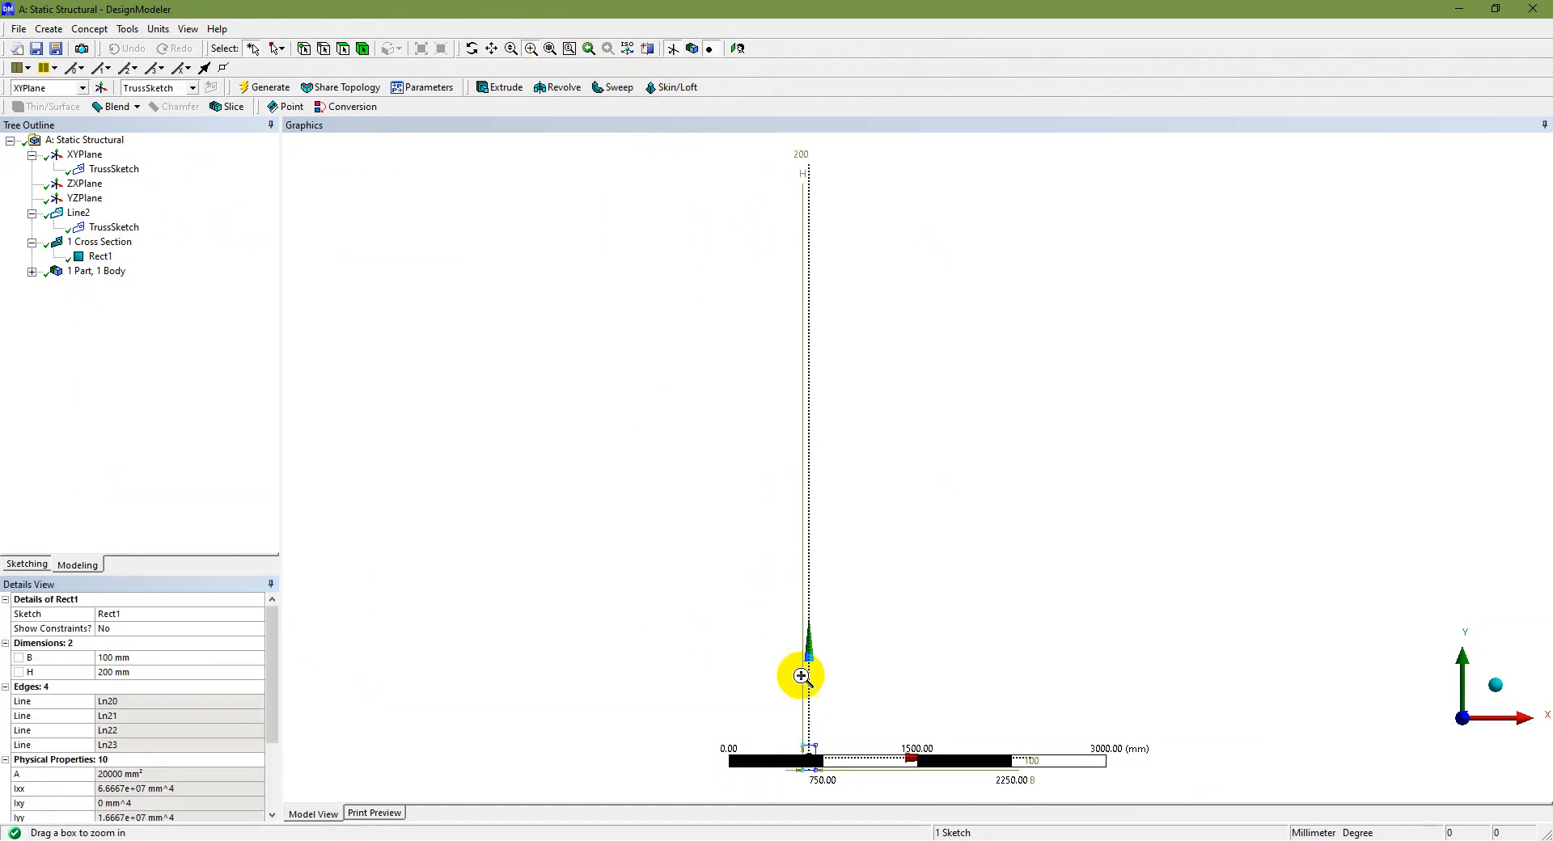
left_click_drag(787, 726, 839, 791)
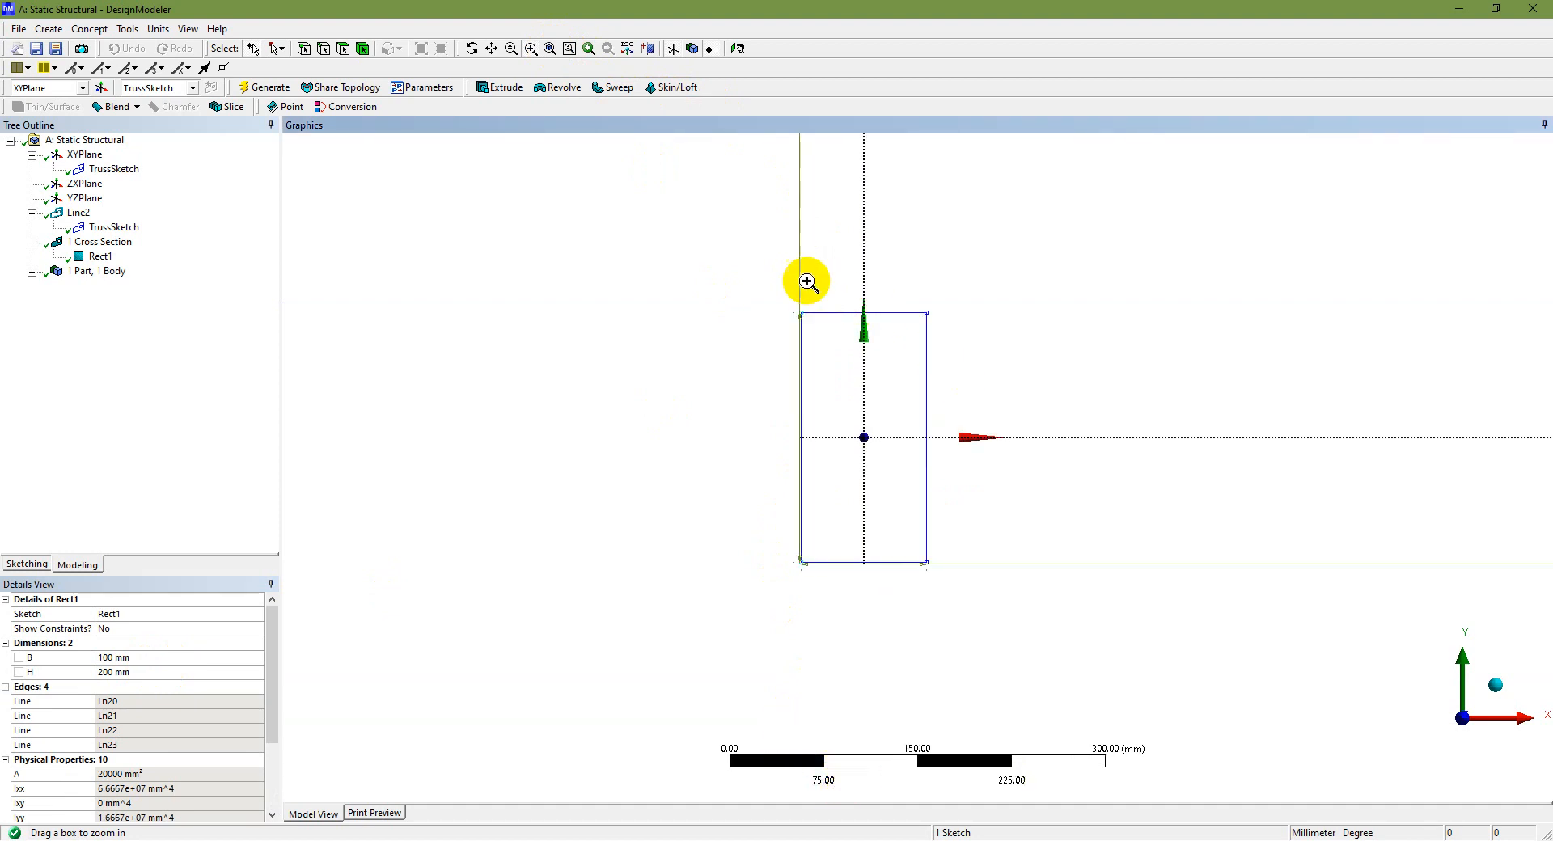
left_click_drag(737, 260, 1044, 594)
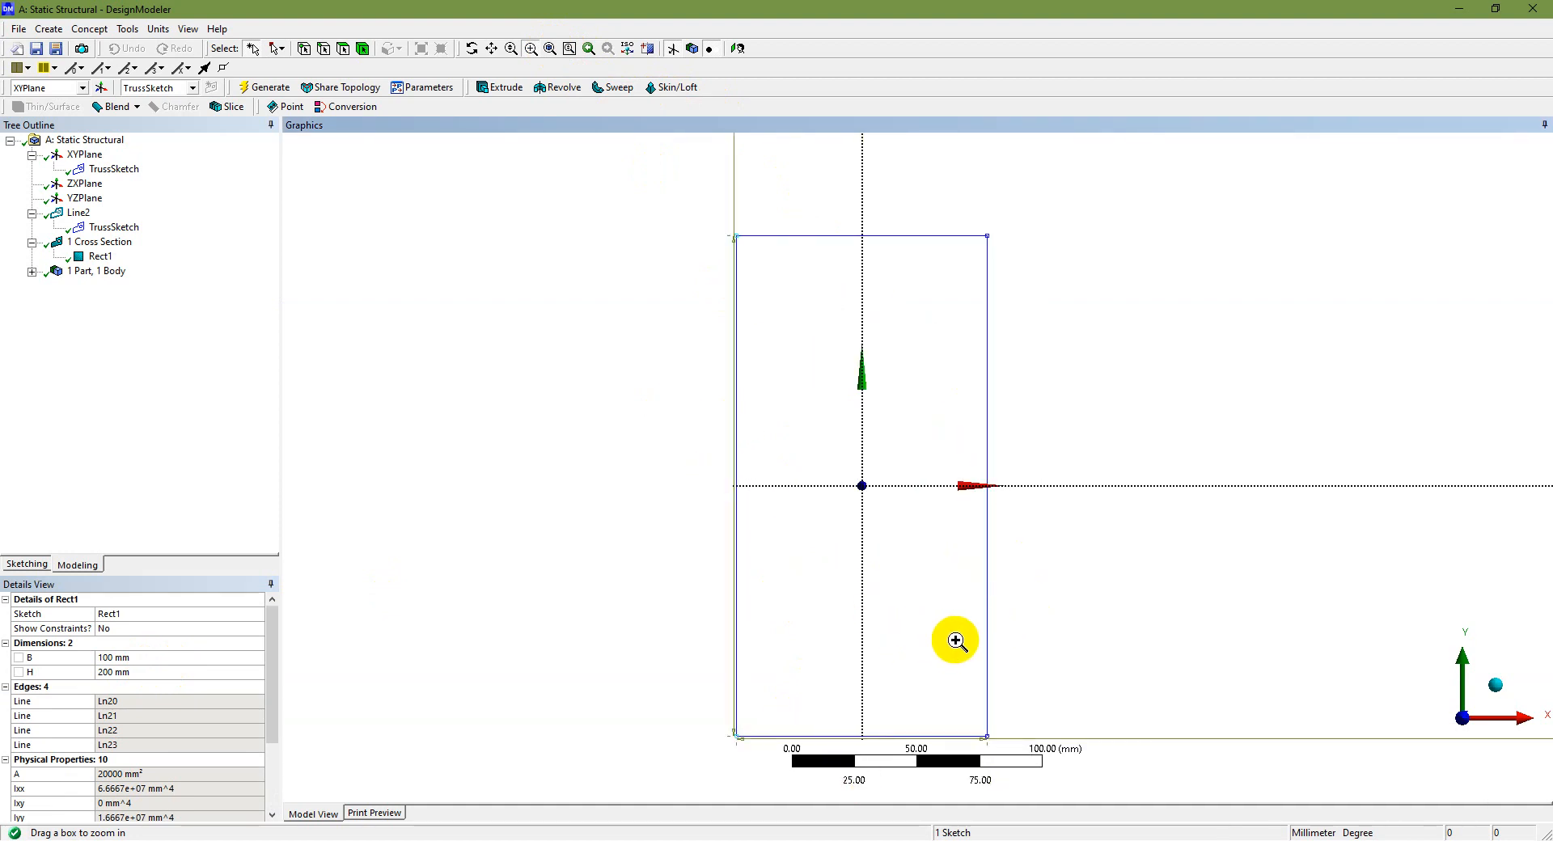
left_click(267, 88)
left_click(100, 256)
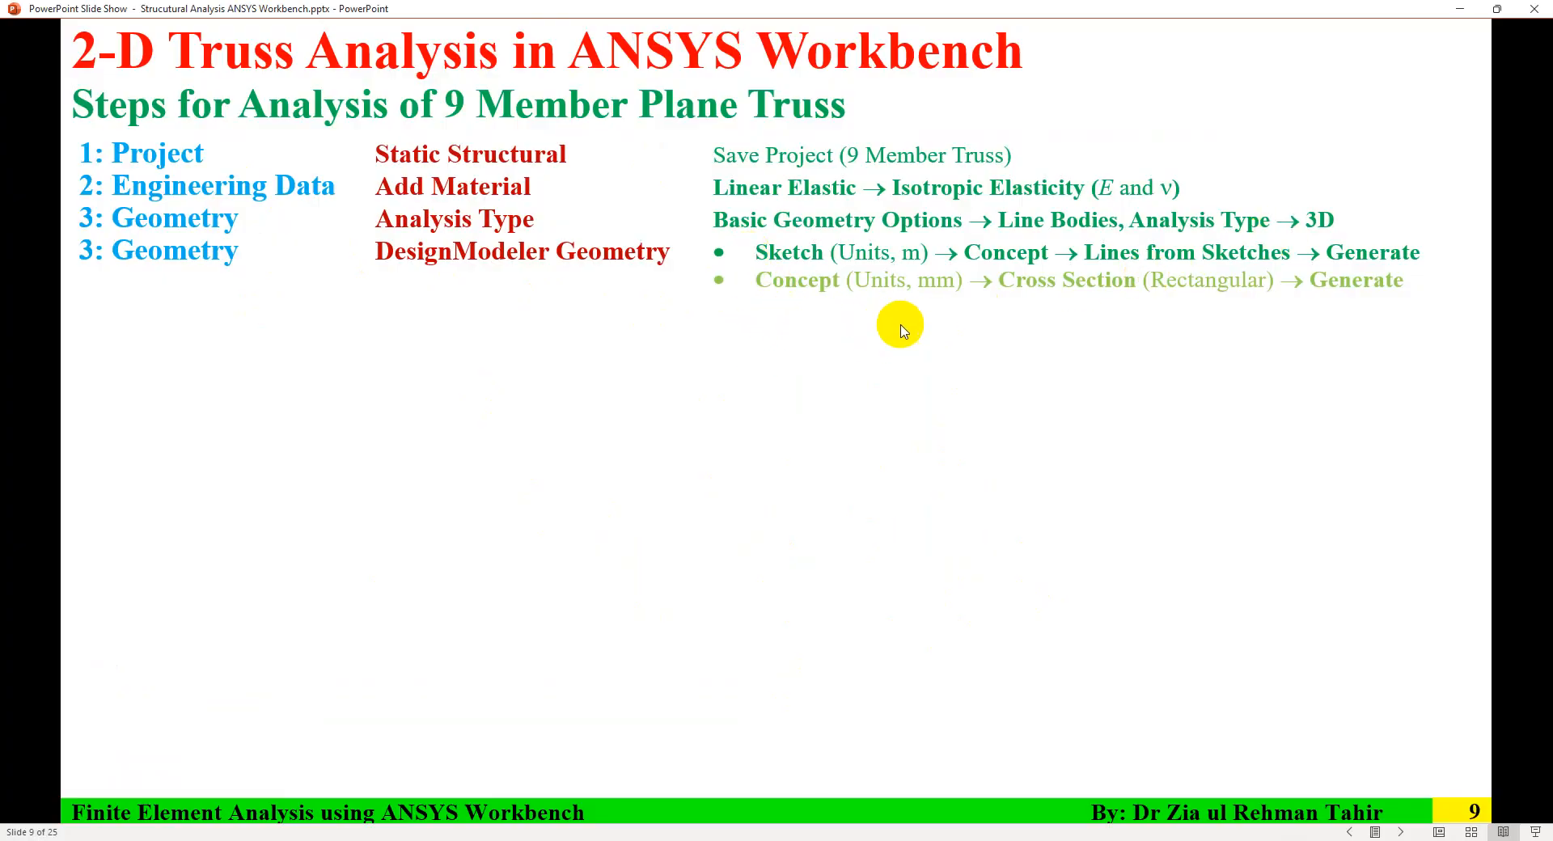
left_click(825, 328)
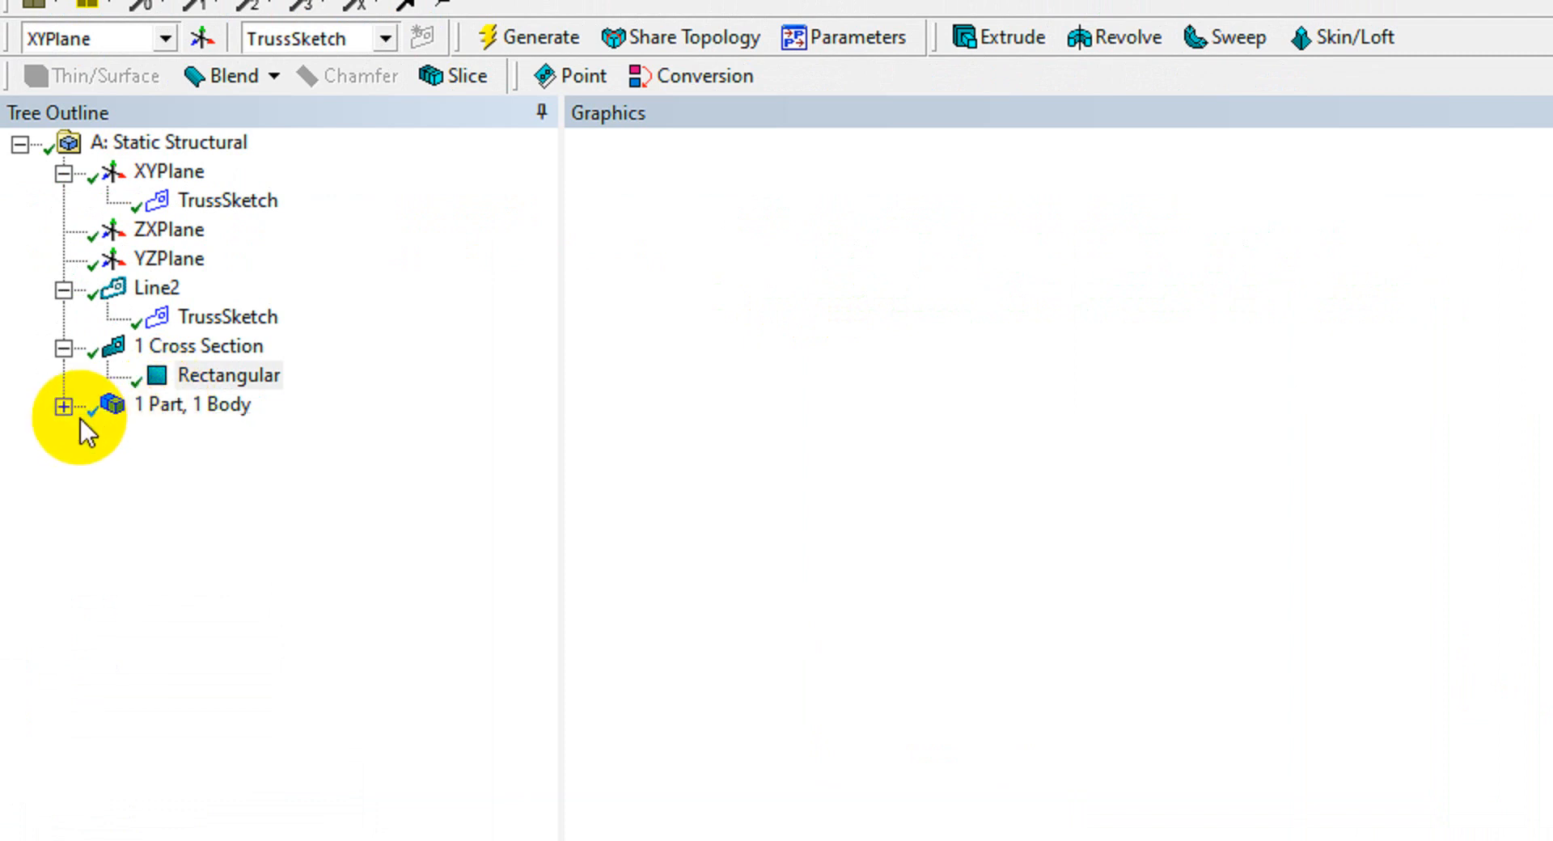
In DesignModeler, rename the line body as Truss Line Body, assign it the Rectangular cross section, and generate the model
left_click(63, 406)
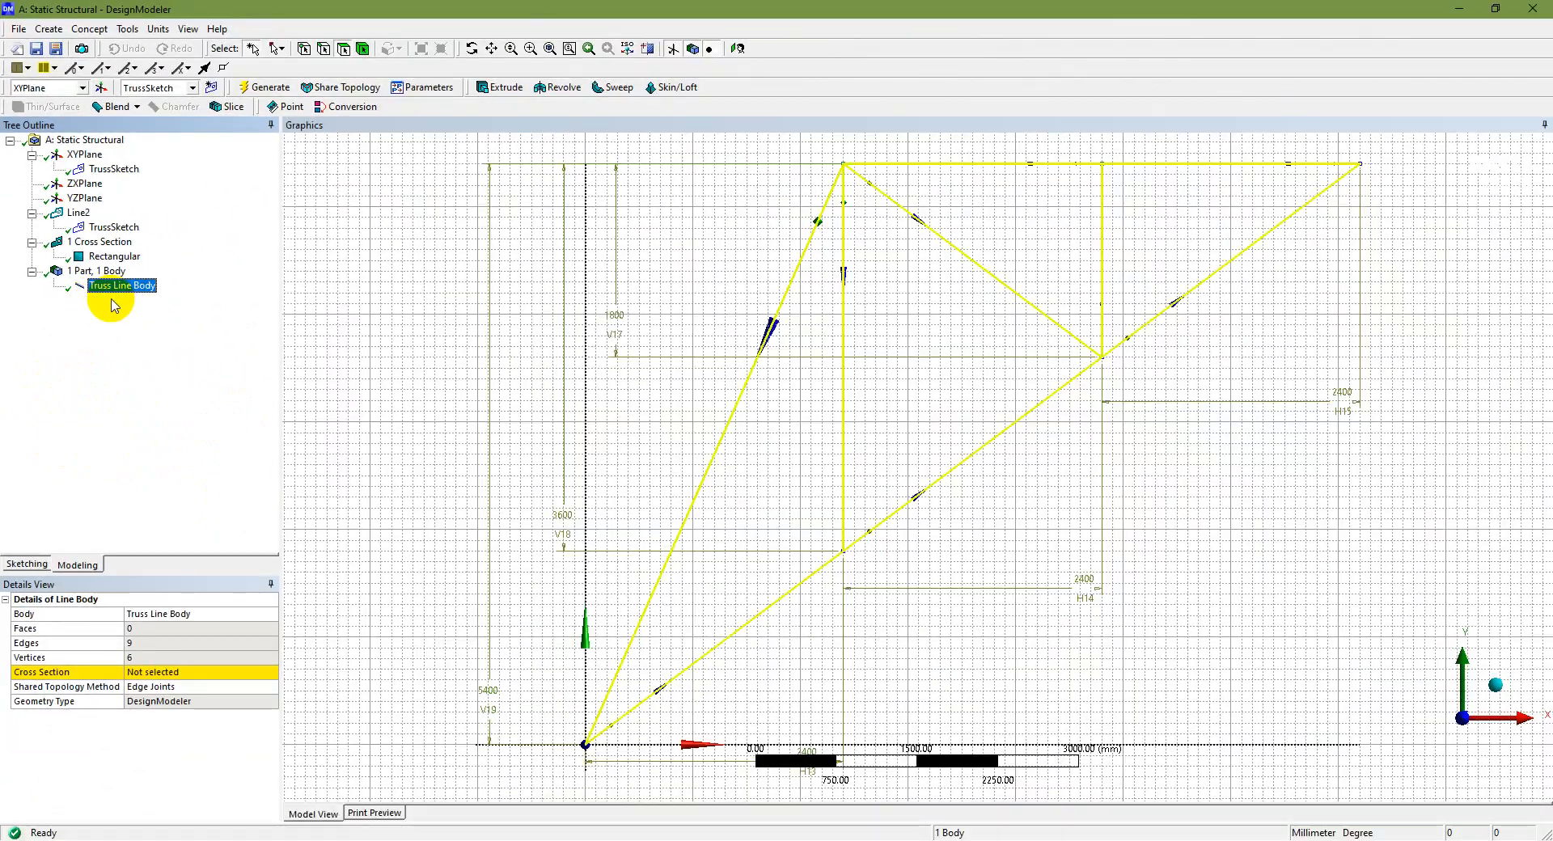
left_click(166, 674)
left_click(272, 674)
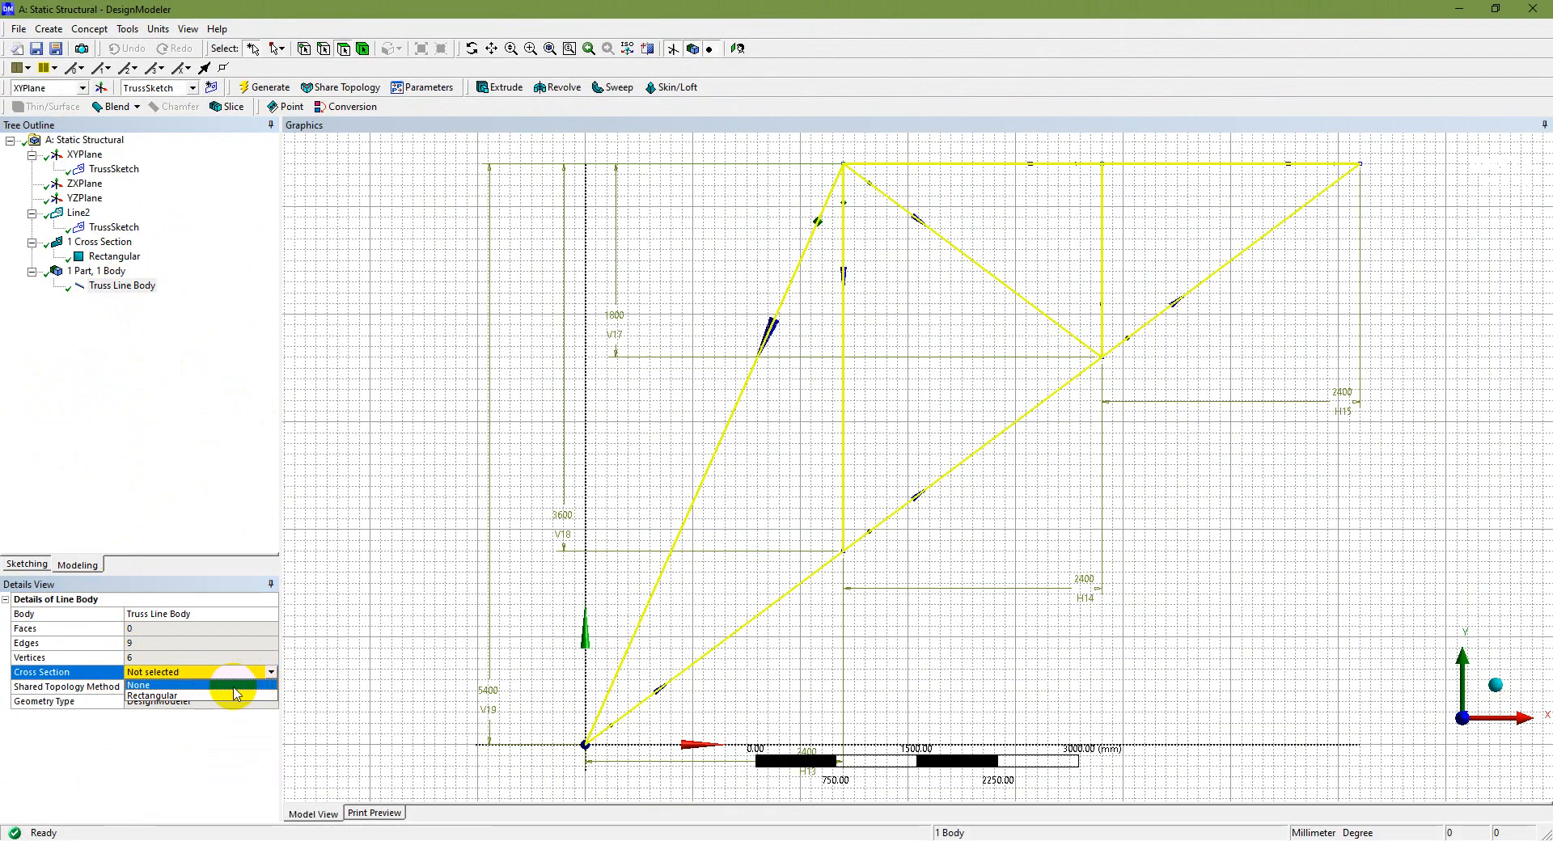
left_click(218, 701)
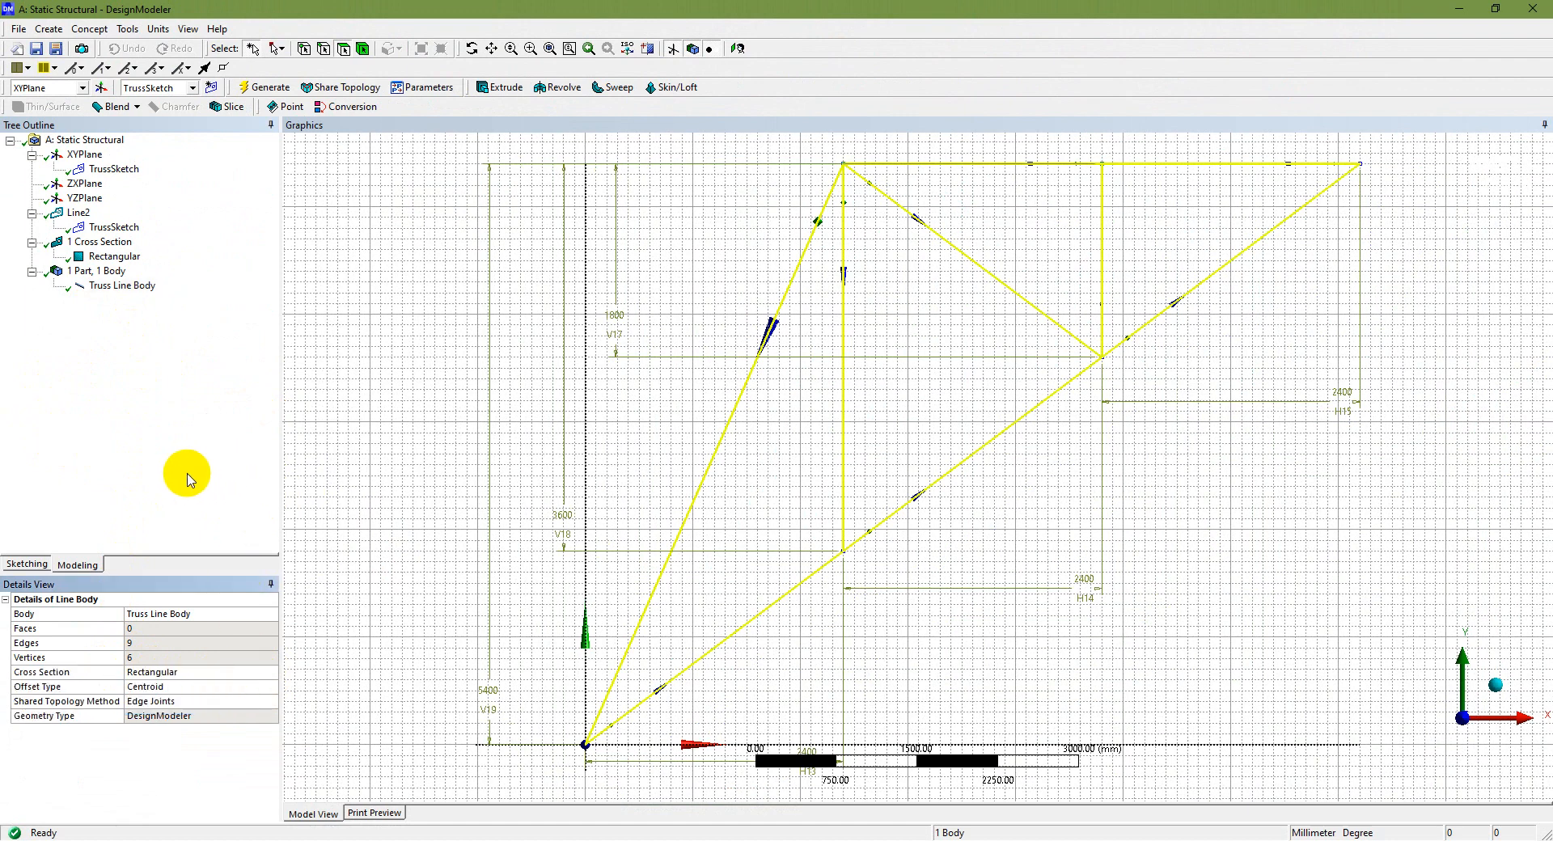
left_click(264, 88)
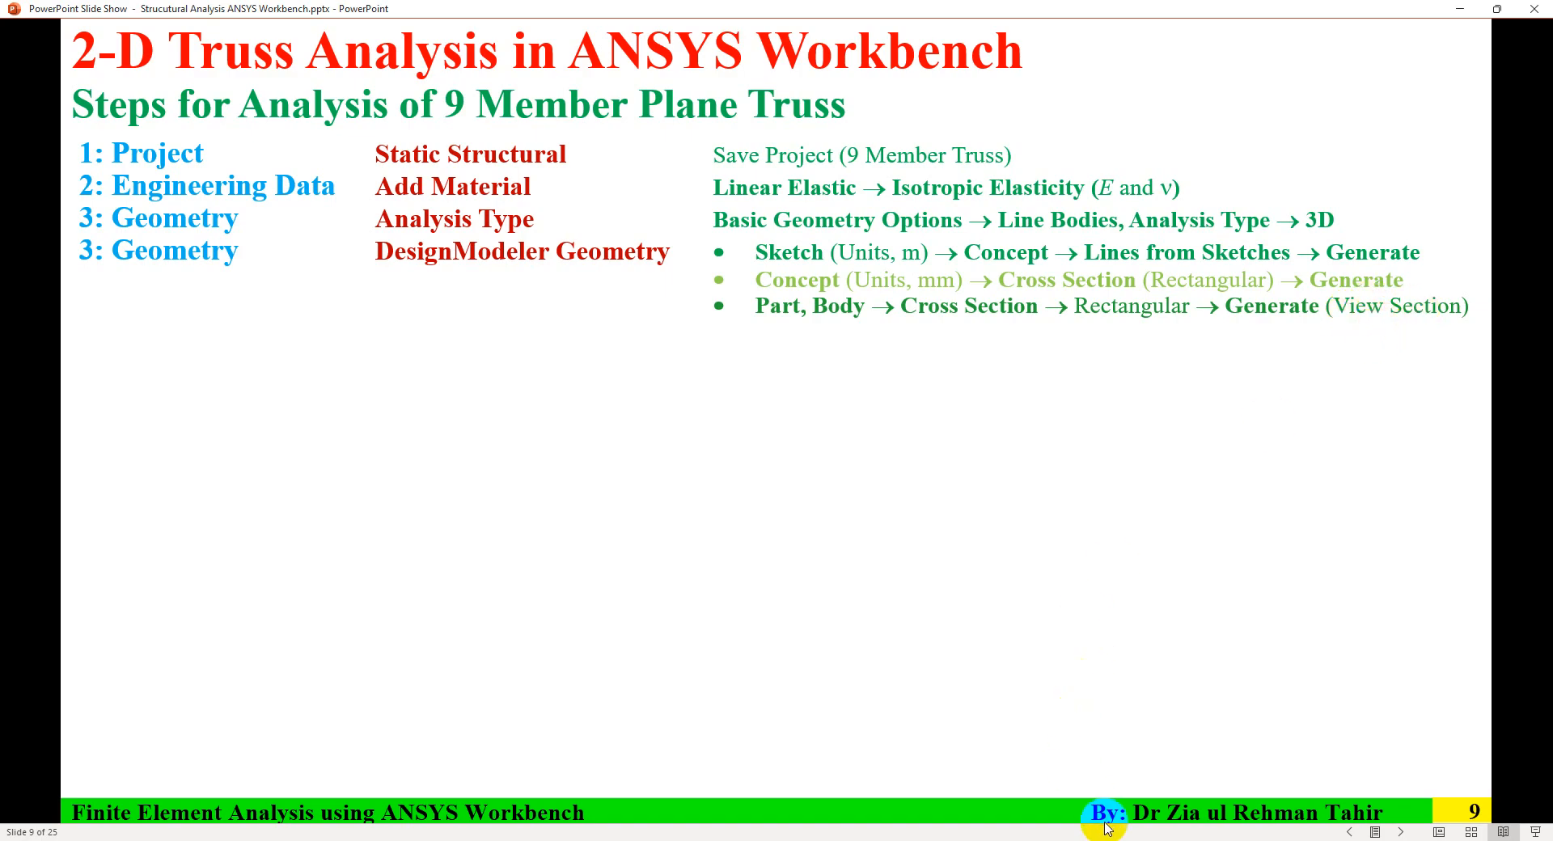
Switch from the PowerPoint slide back to DesignModeler, and toggle the plane display off and on
left_click(1106, 840)
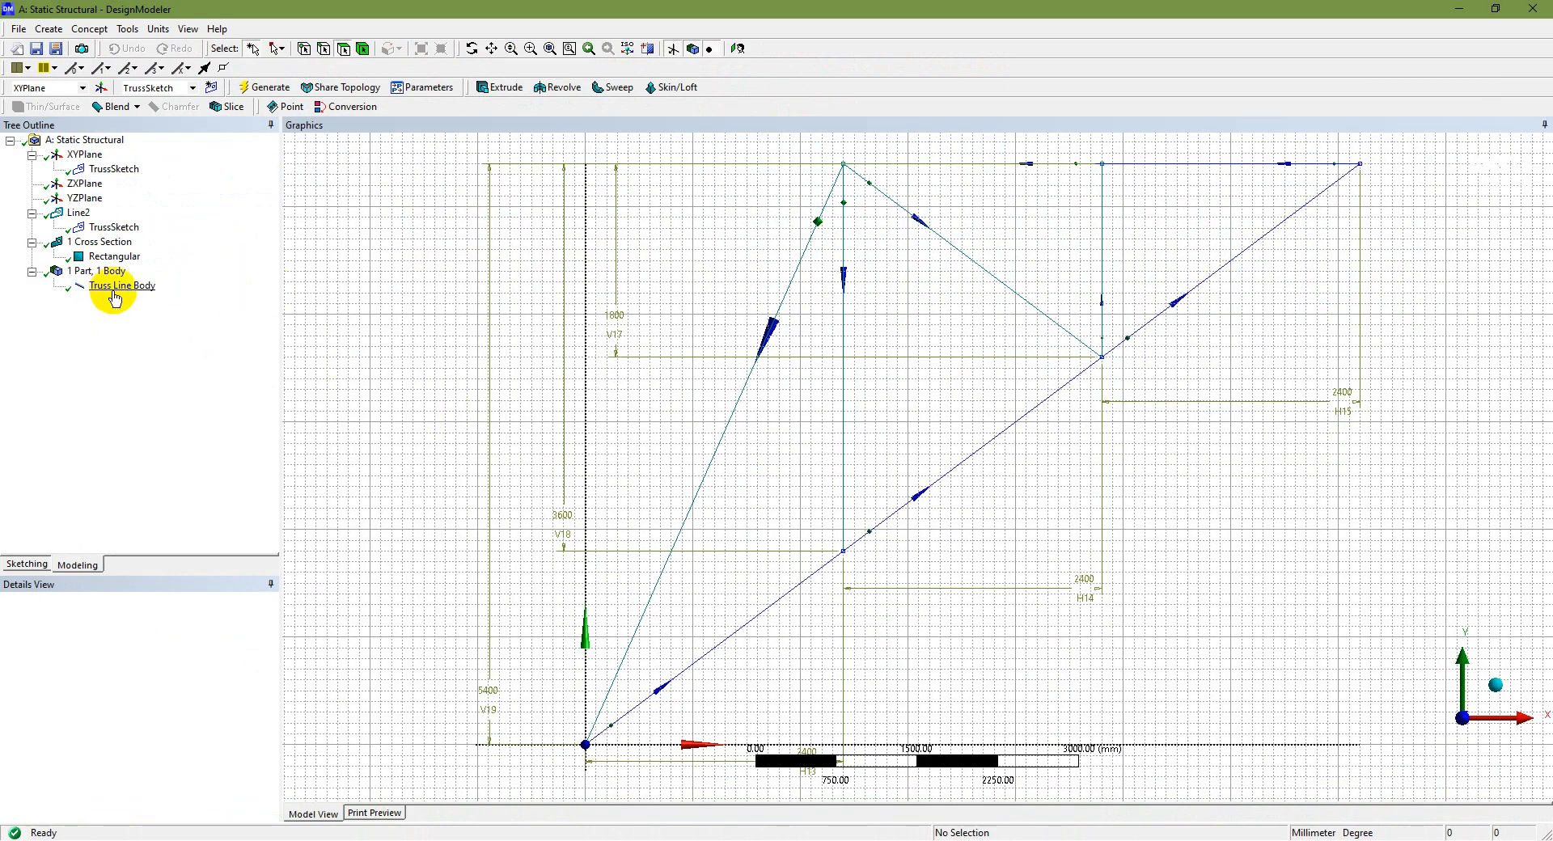
left_click(675, 49)
left_click(675, 49)
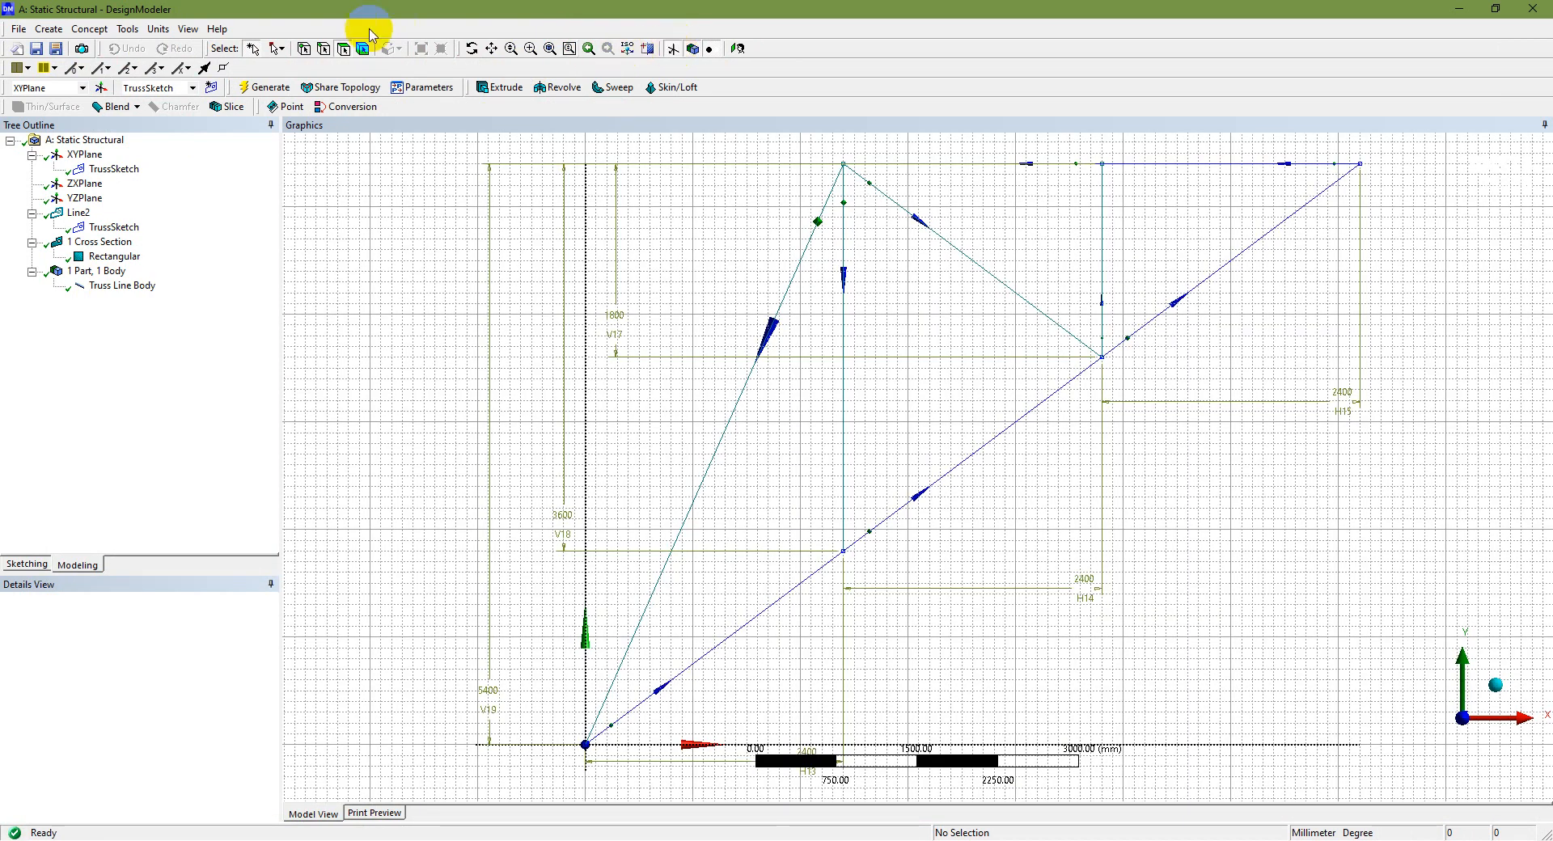
Display the truss line body's cross section solids and look at the members in an isometric view
left_click(189, 29)
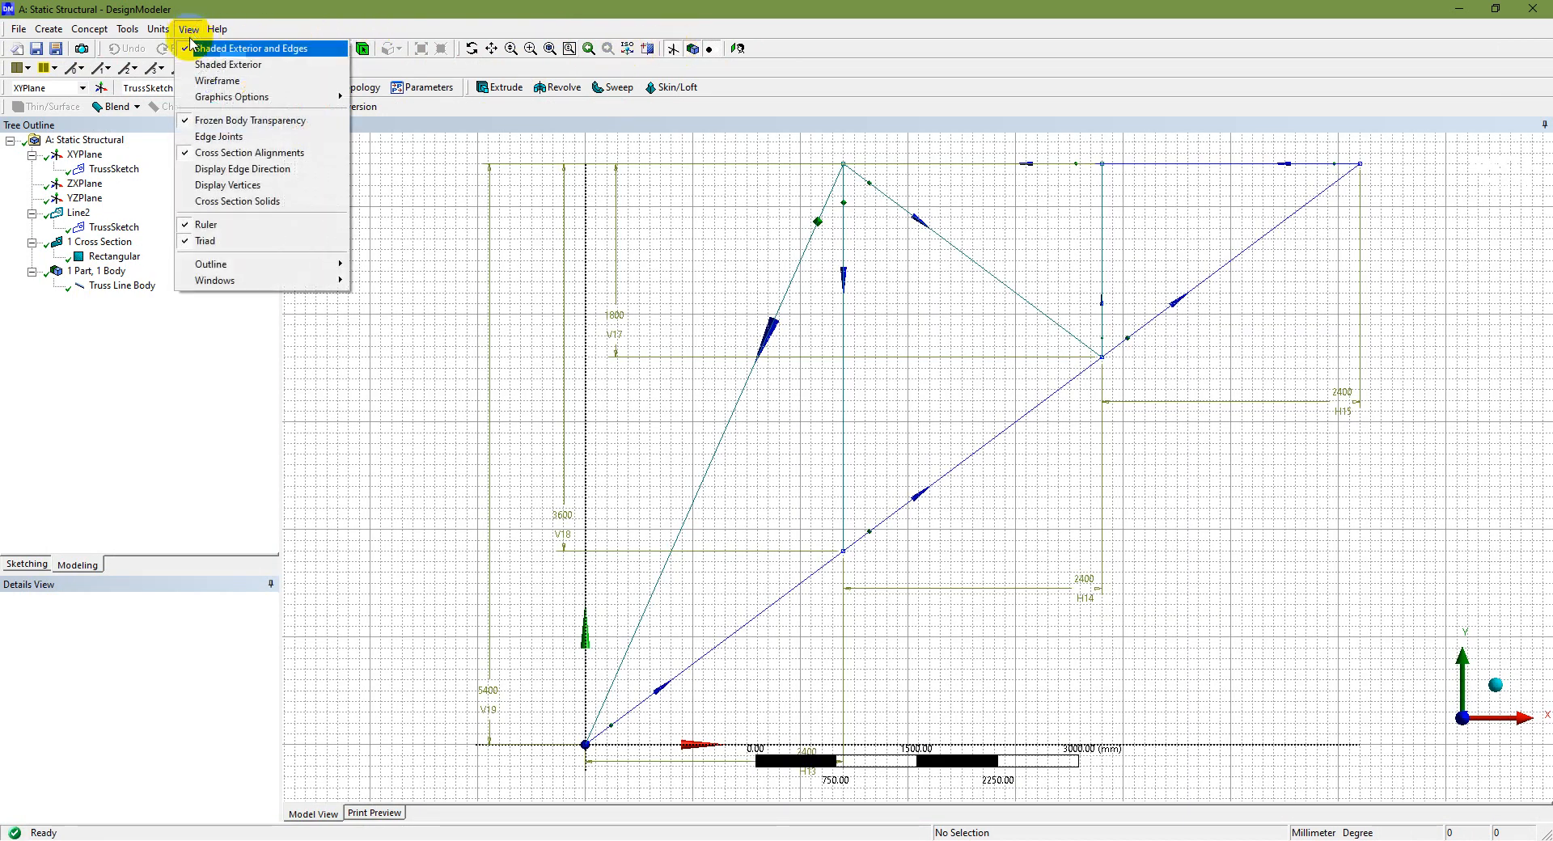
left_click(243, 202)
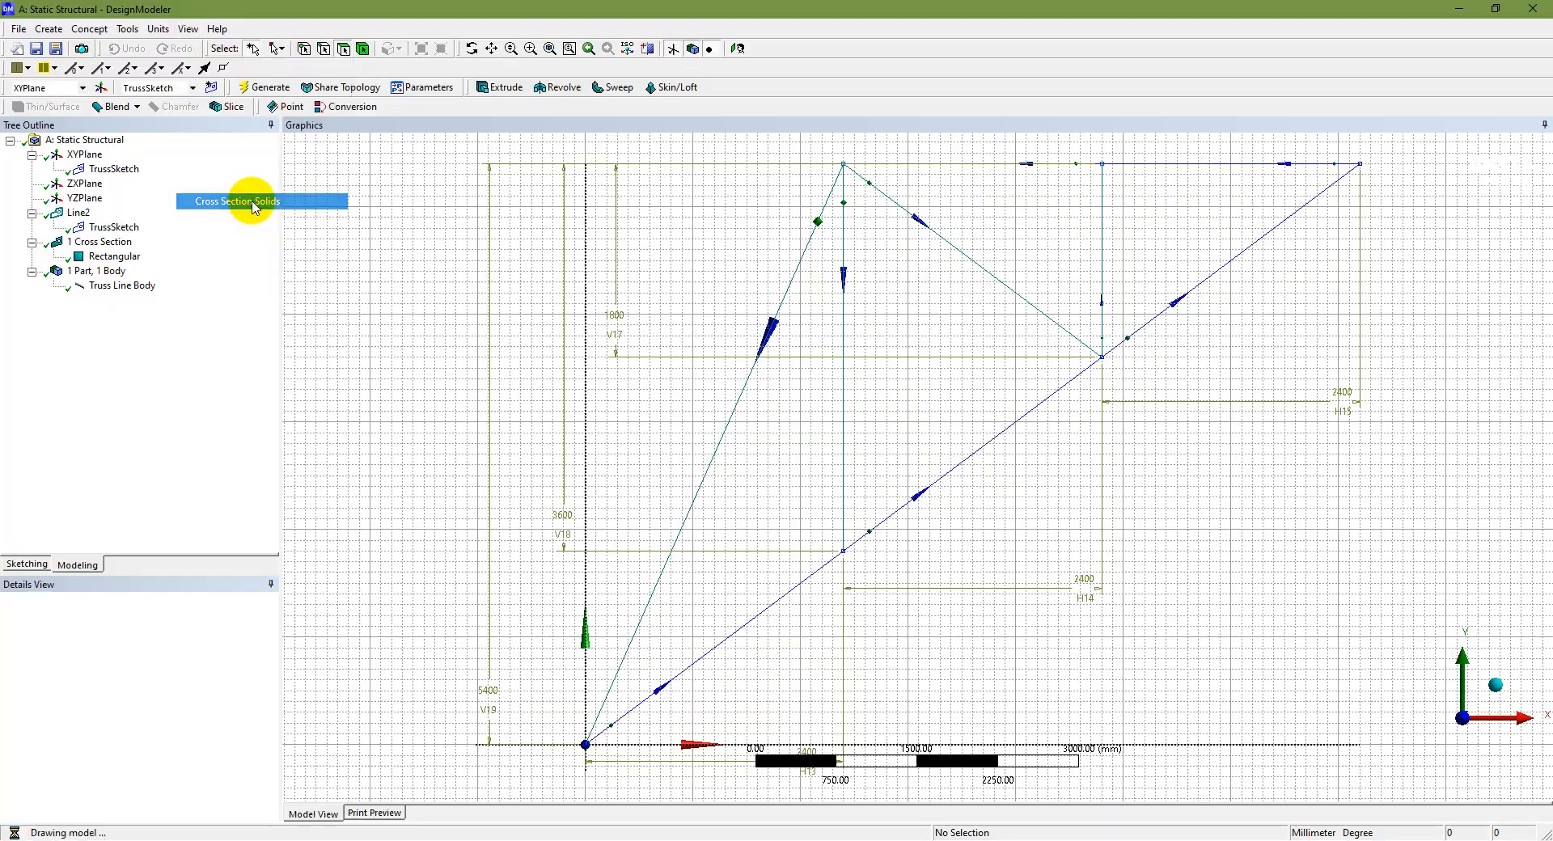
left_click(1495, 688)
scroll(1221, 402, "down", 1)
scroll(1138, 416, "up", 2)
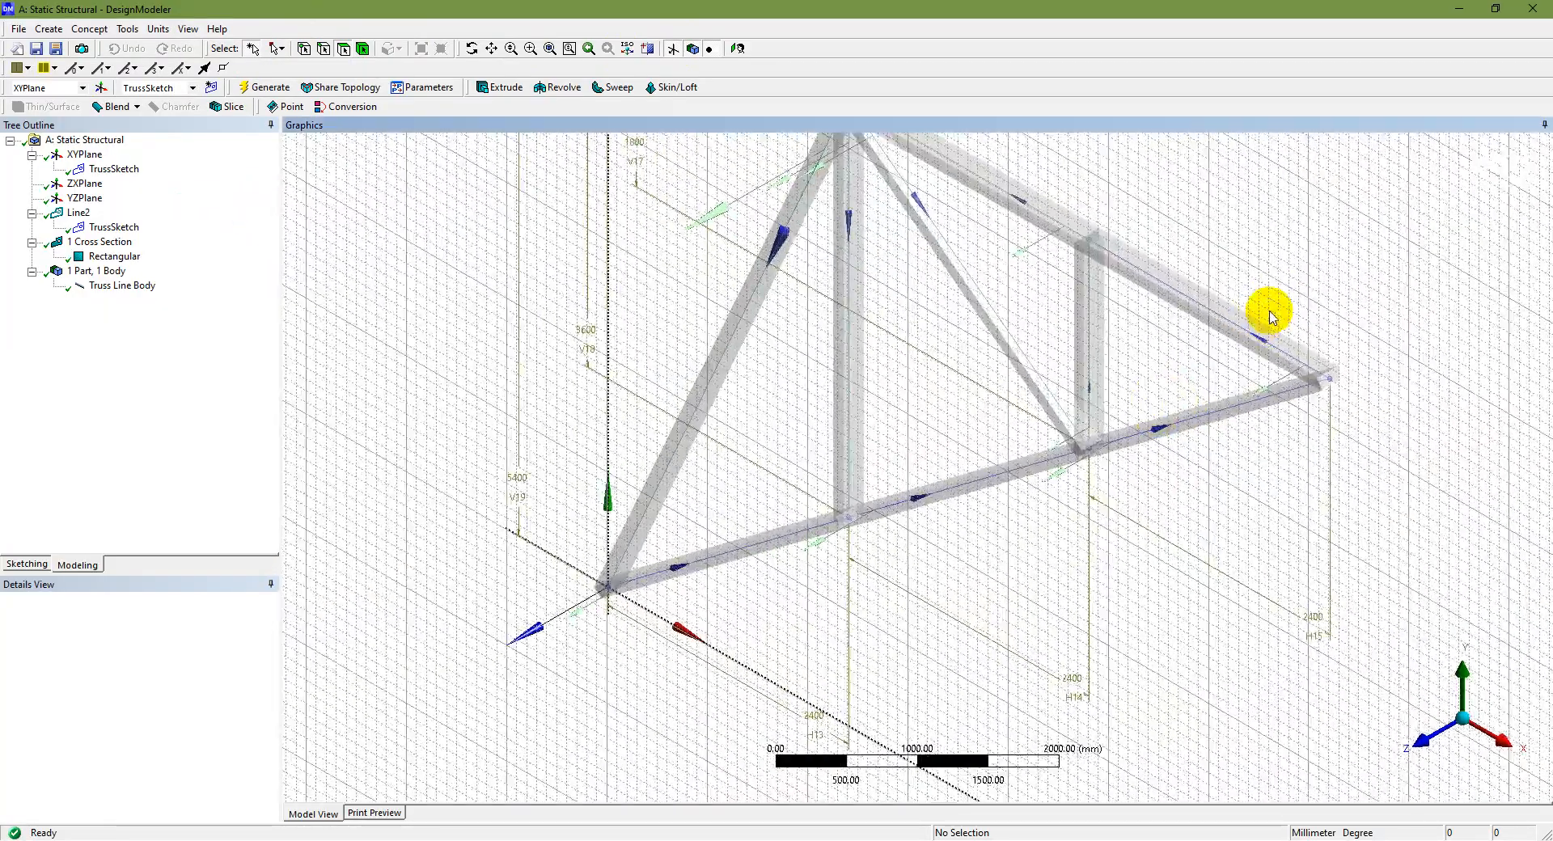
Hide the plane display and show the whole truss fitted in the front XY view
left_click(670, 51)
scroll(1299, 343, "up", 2)
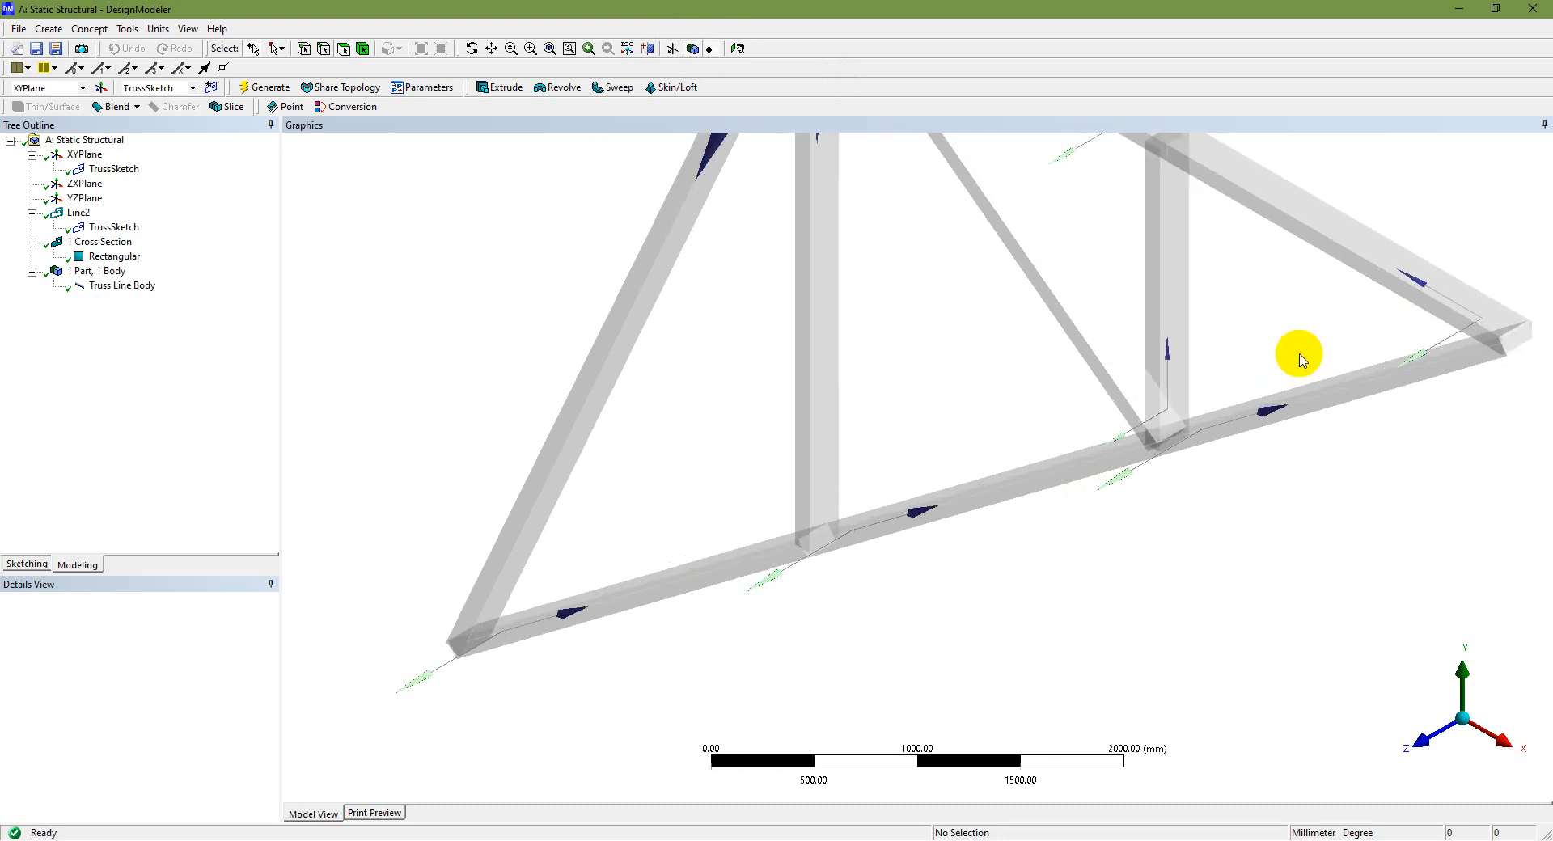
scroll(1299, 348, "down", 1)
left_click(1425, 739)
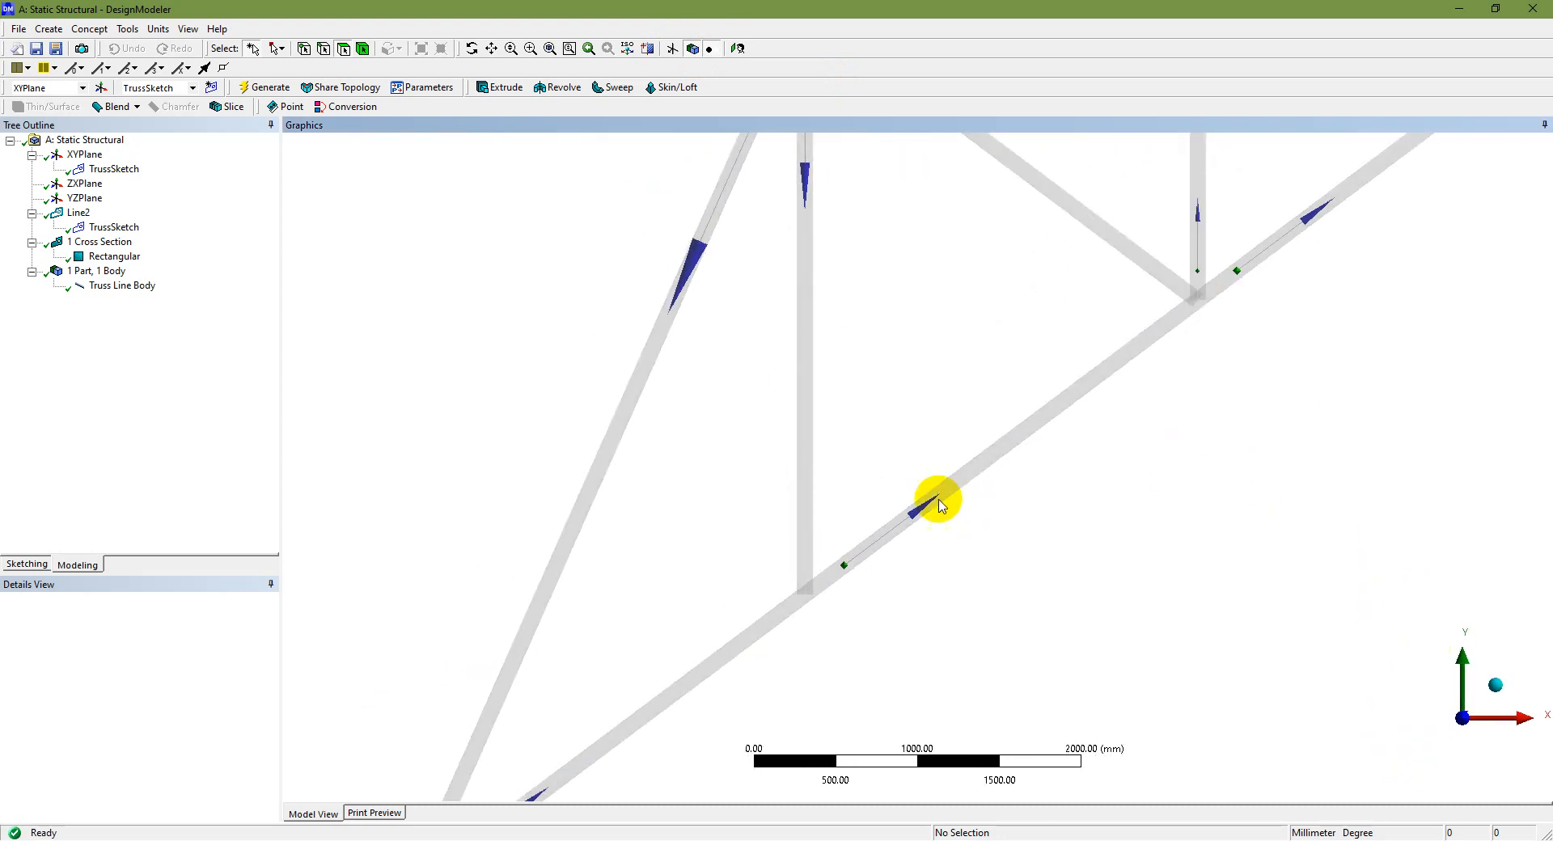
scroll(923, 485, "down", 2)
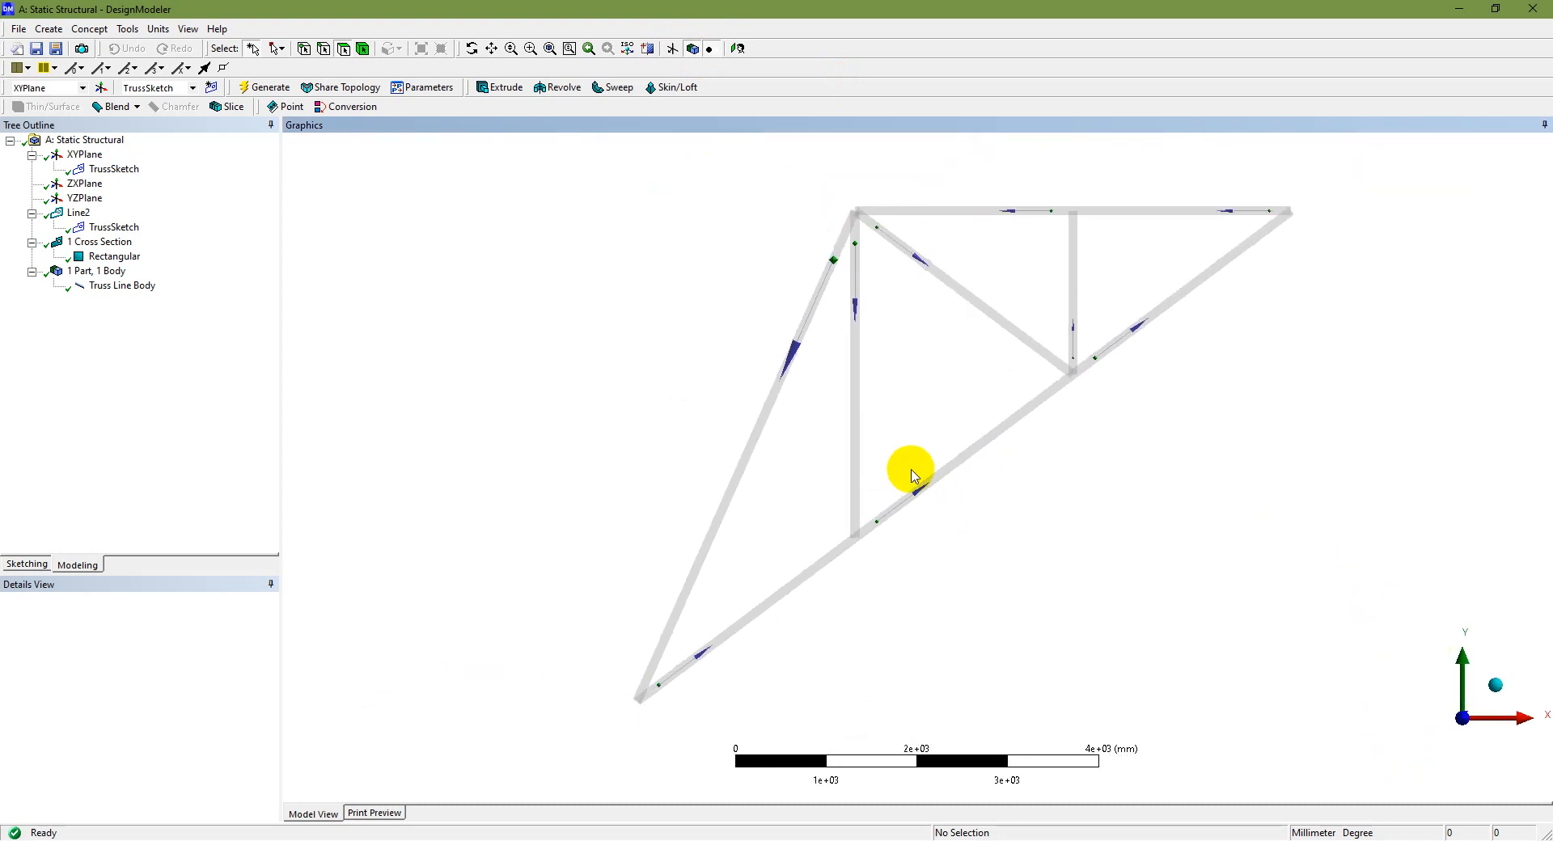
left_click(550, 48)
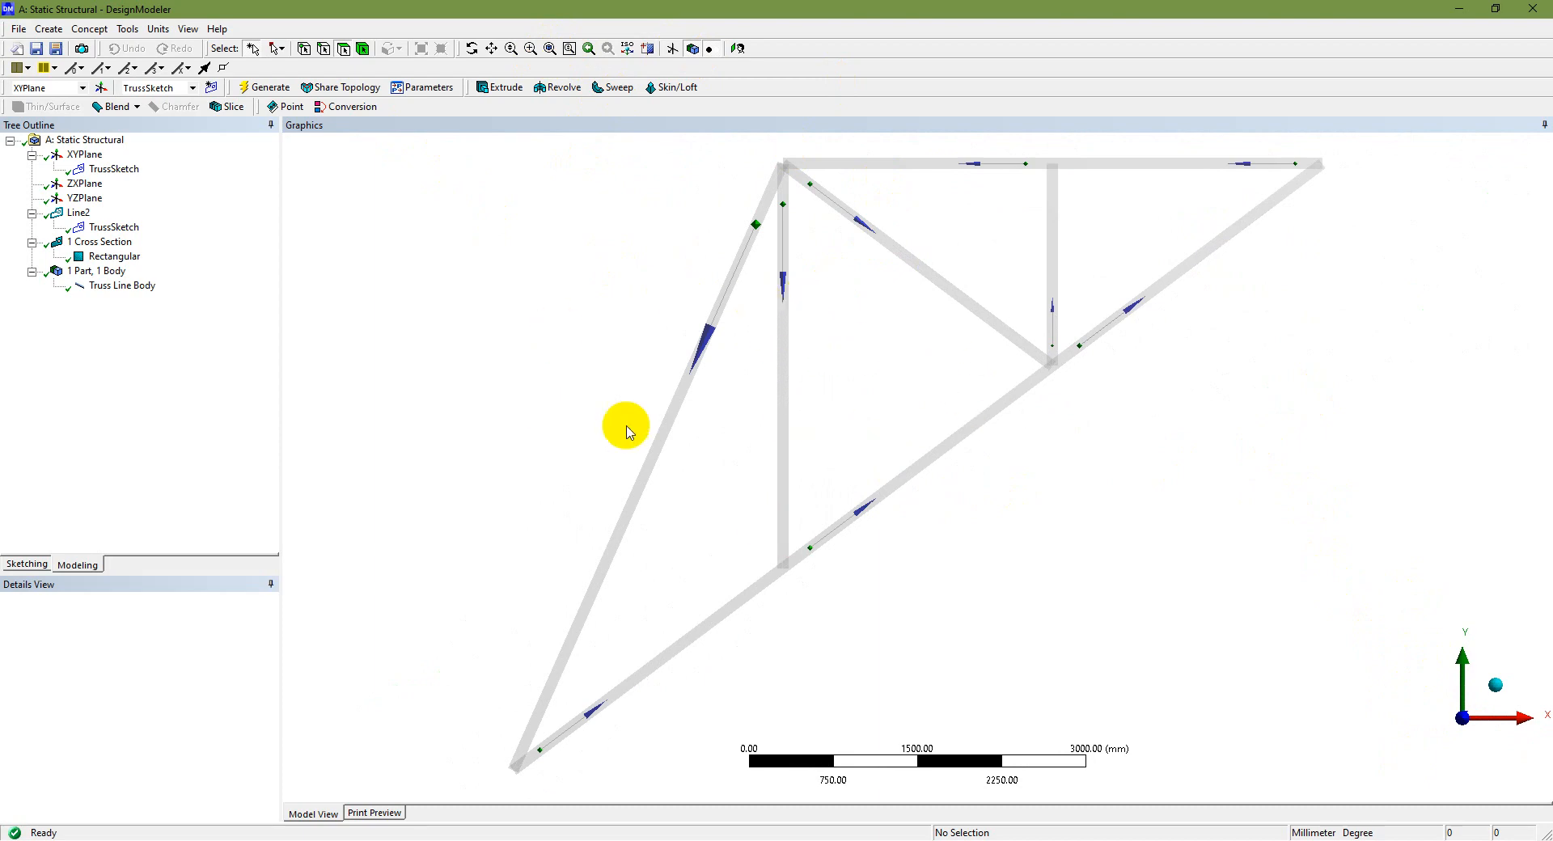
Check the geometry instructions on the PowerPoint slide against the DesignModeler line body, ending on the slide
left_click(1072, 840)
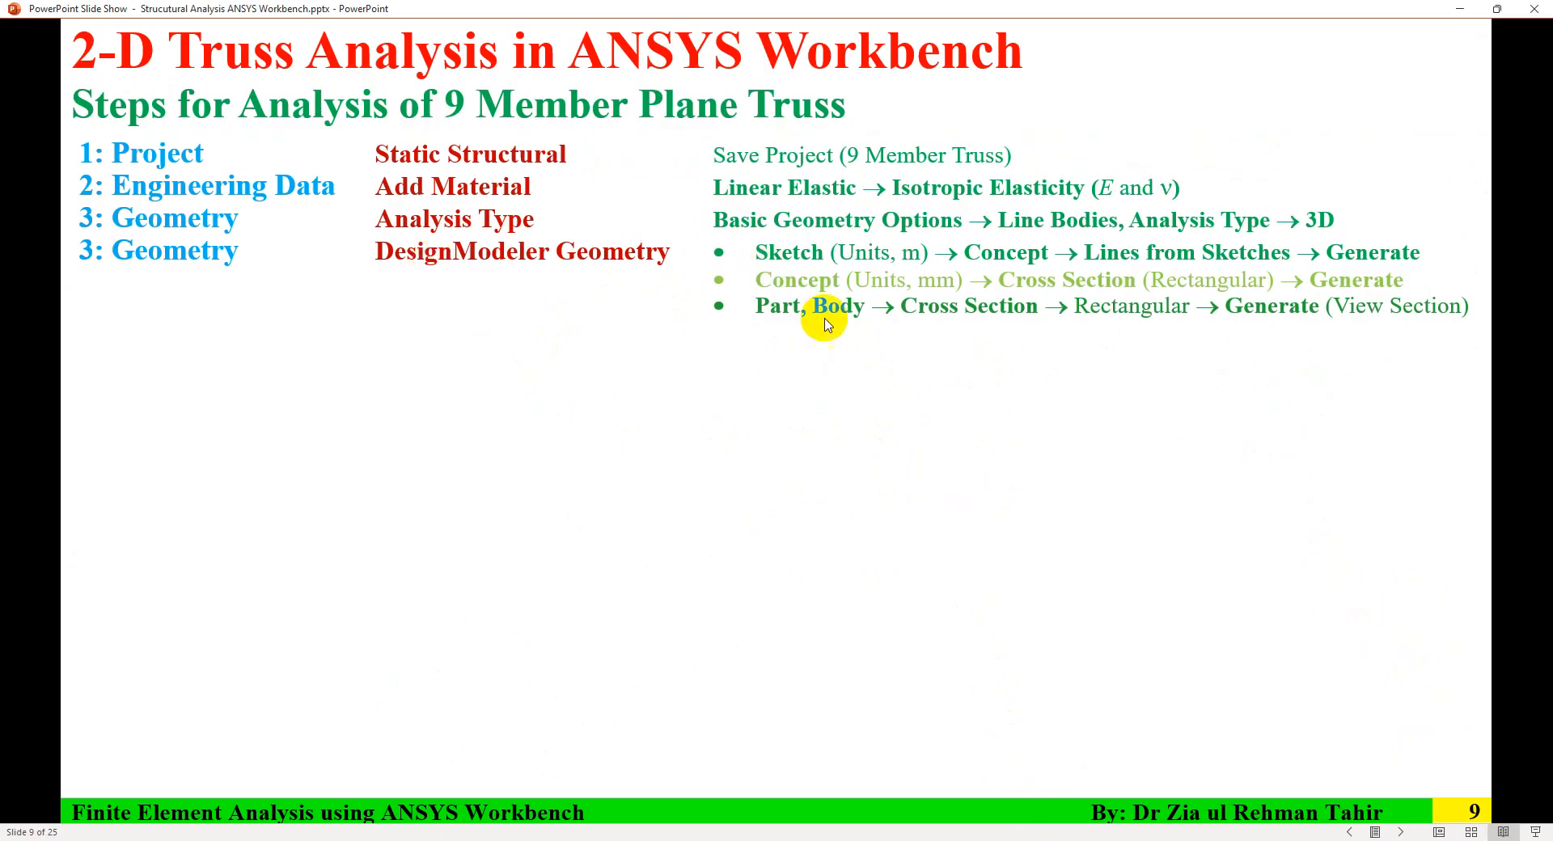
left_click(1081, 840)
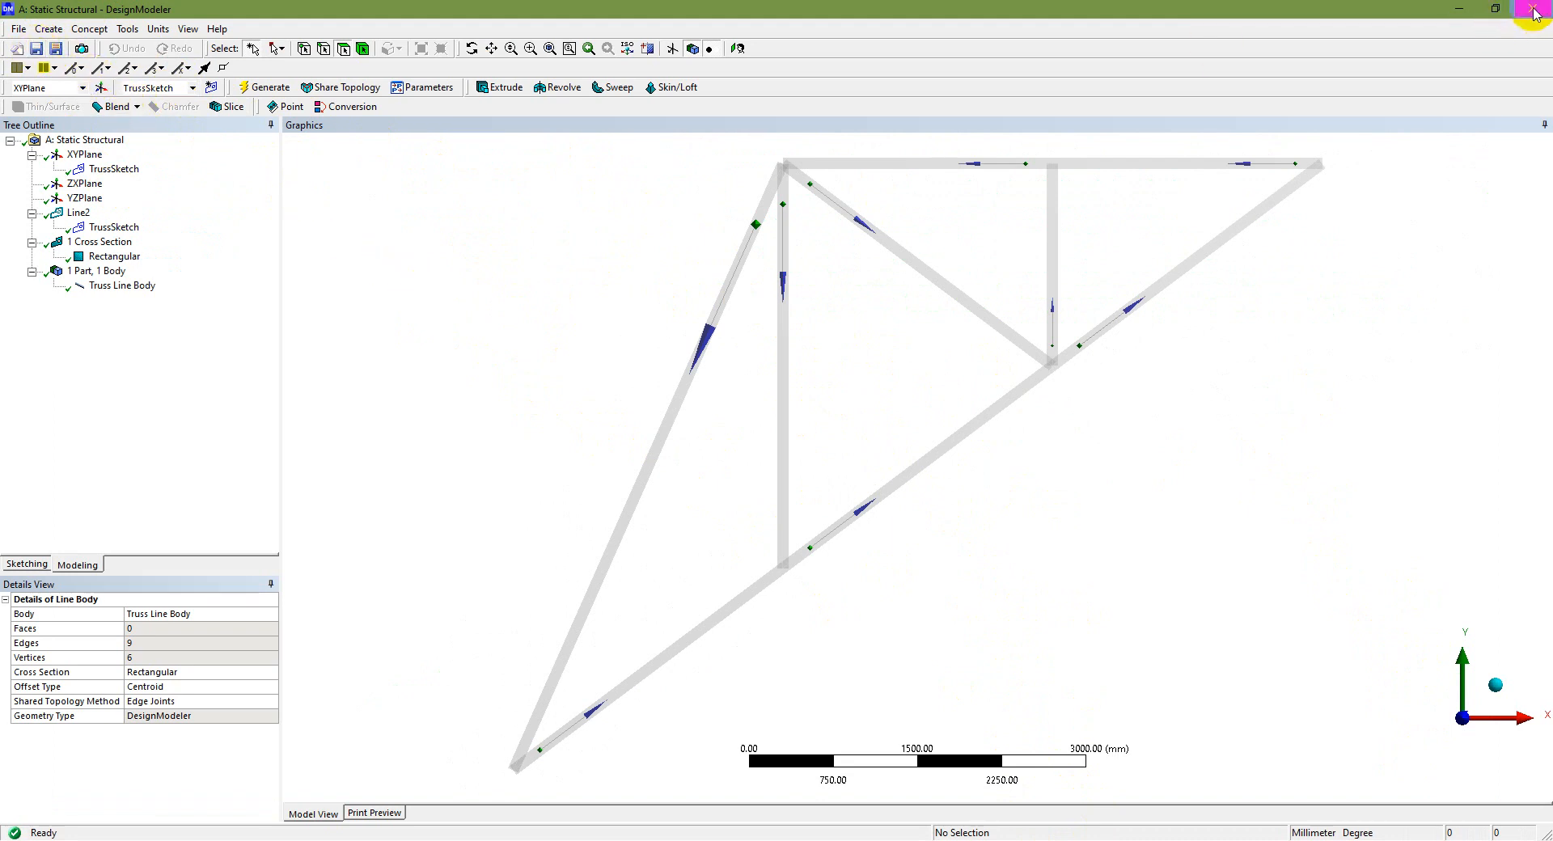
key("alt+Tab")
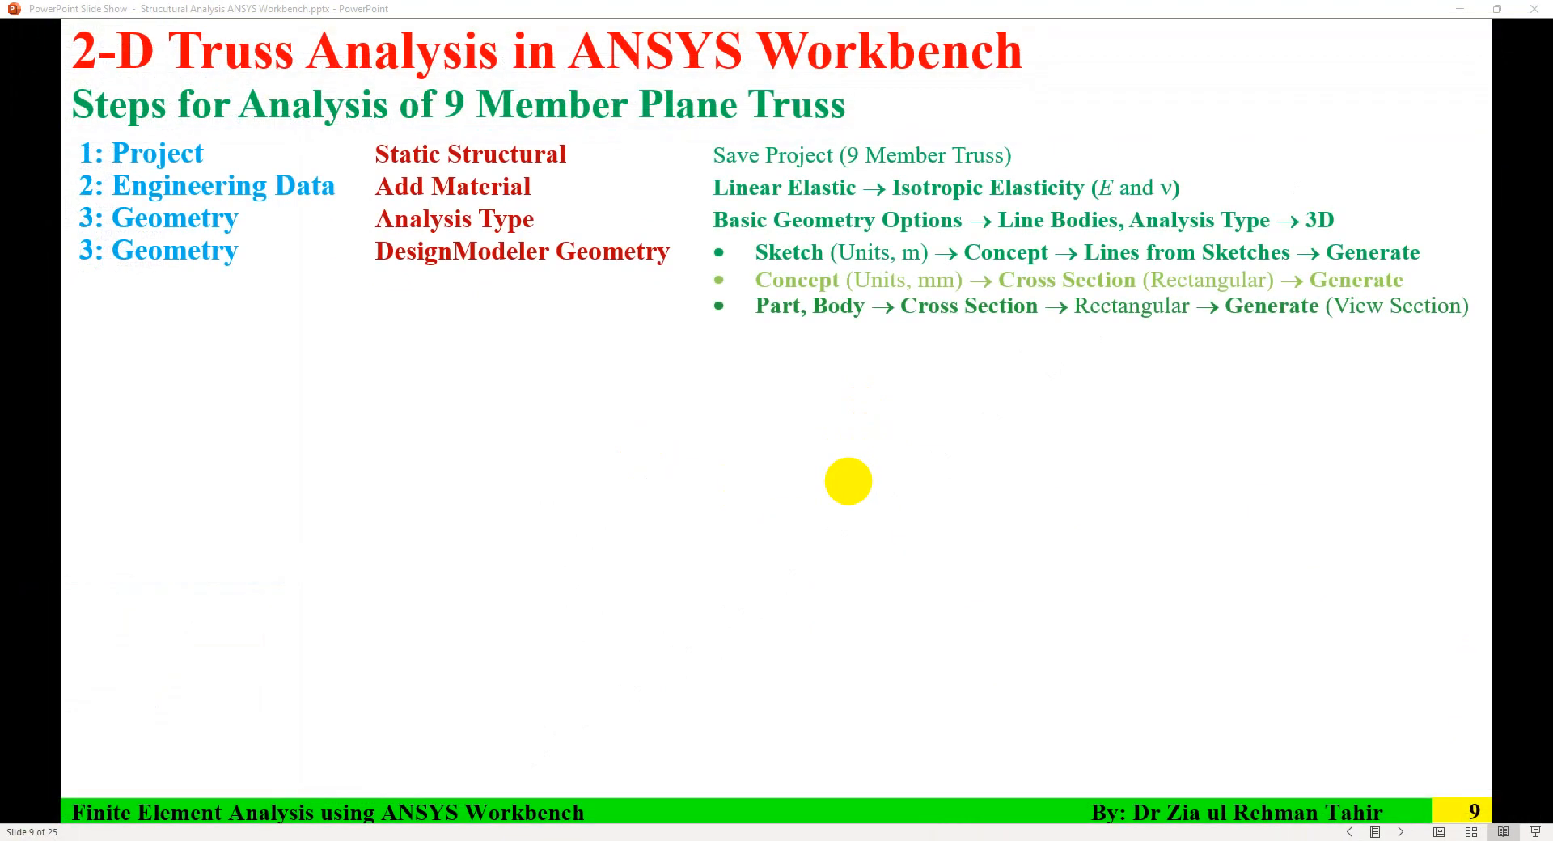
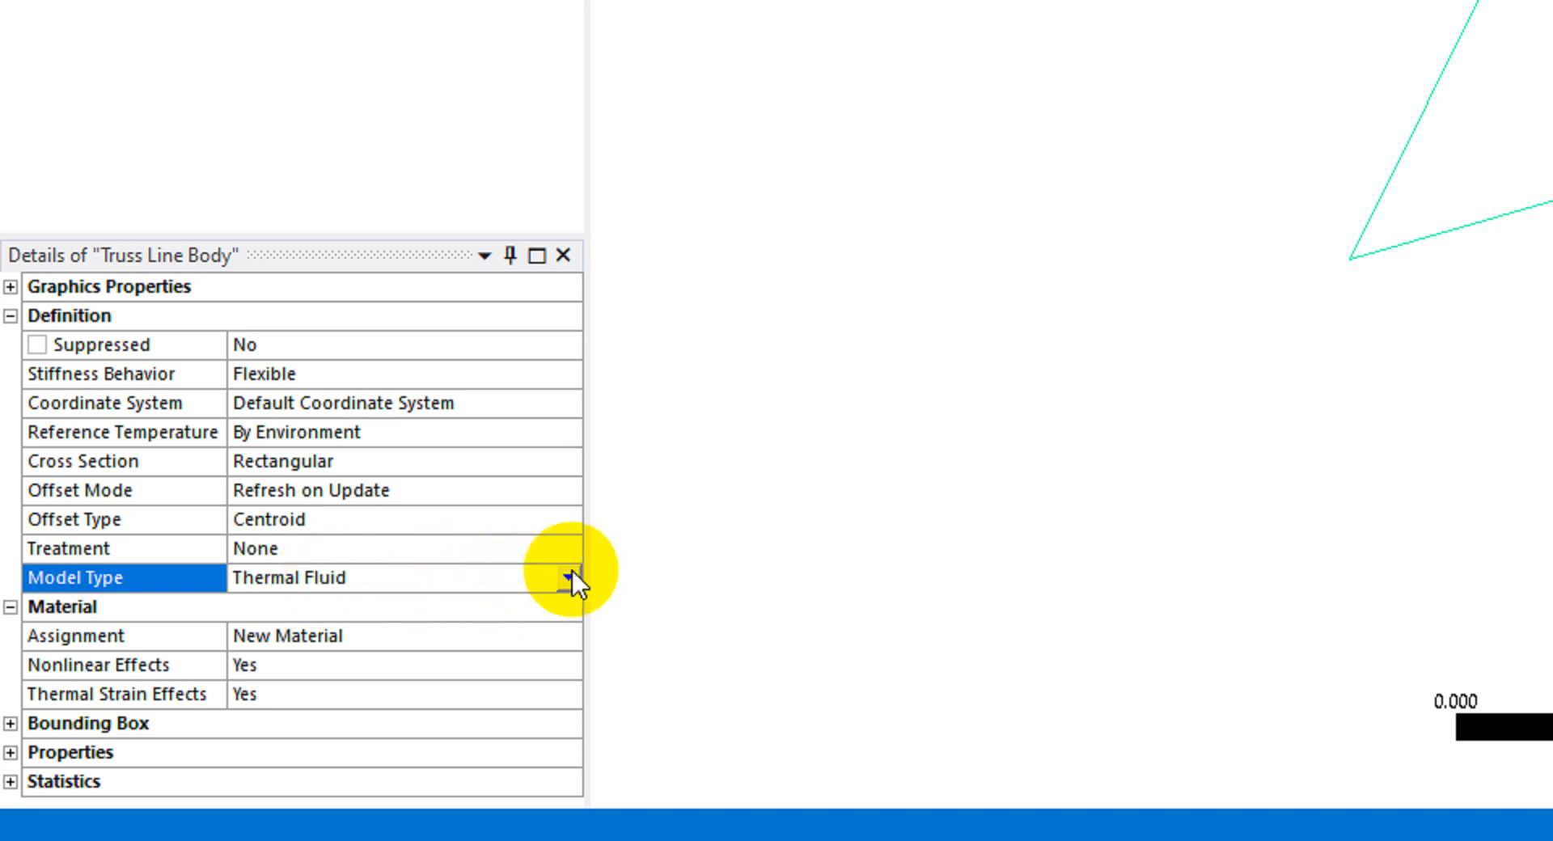
In Mechanical, set the Truss Line Body's model type to Link/Truss
left_click(571, 576)
left_click(351, 662)
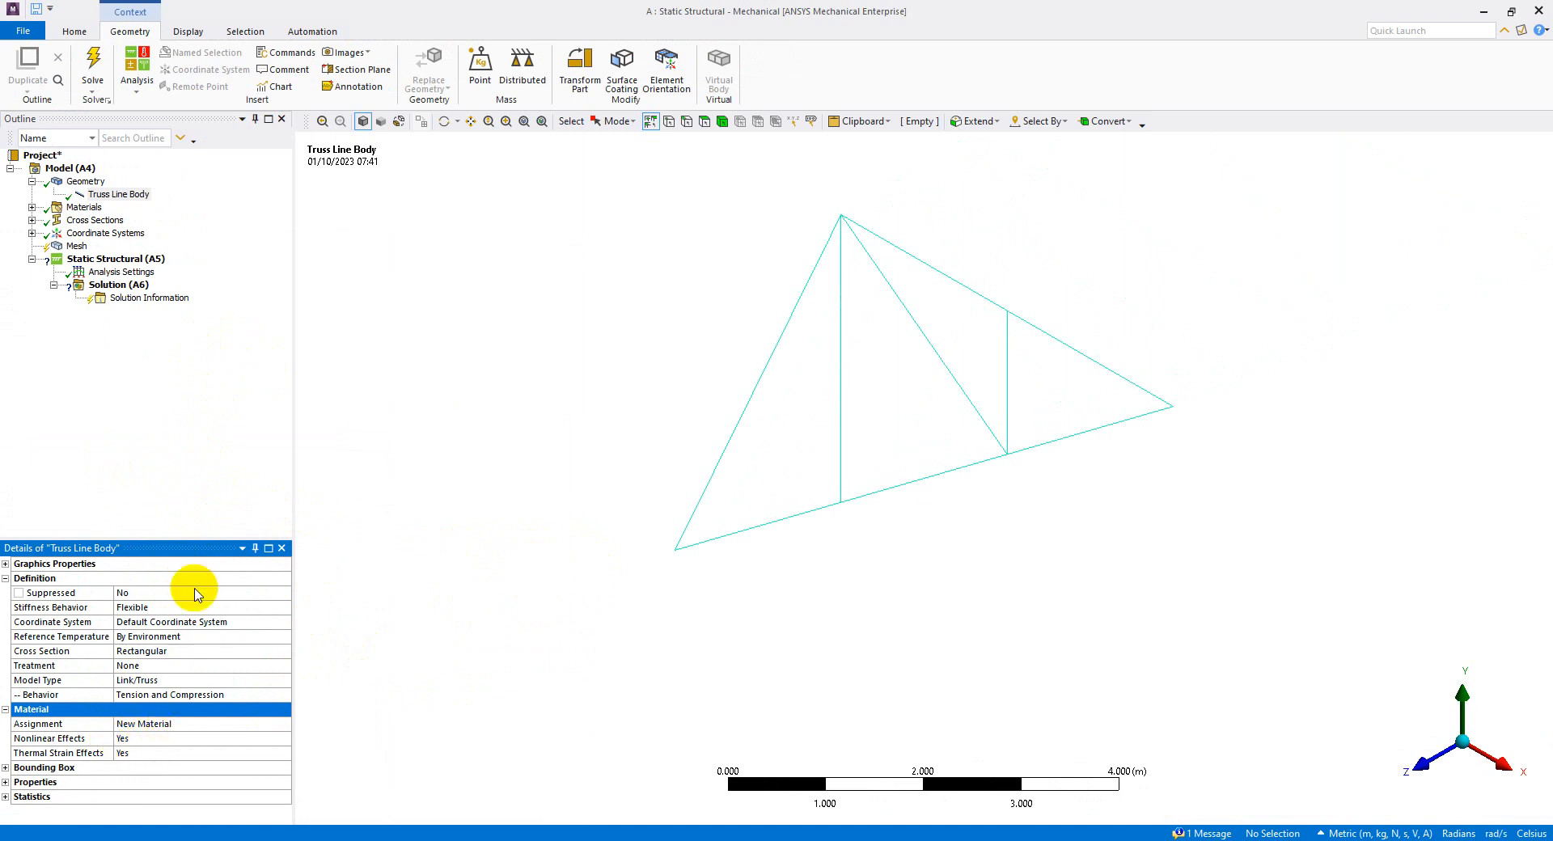
left_click(120, 195)
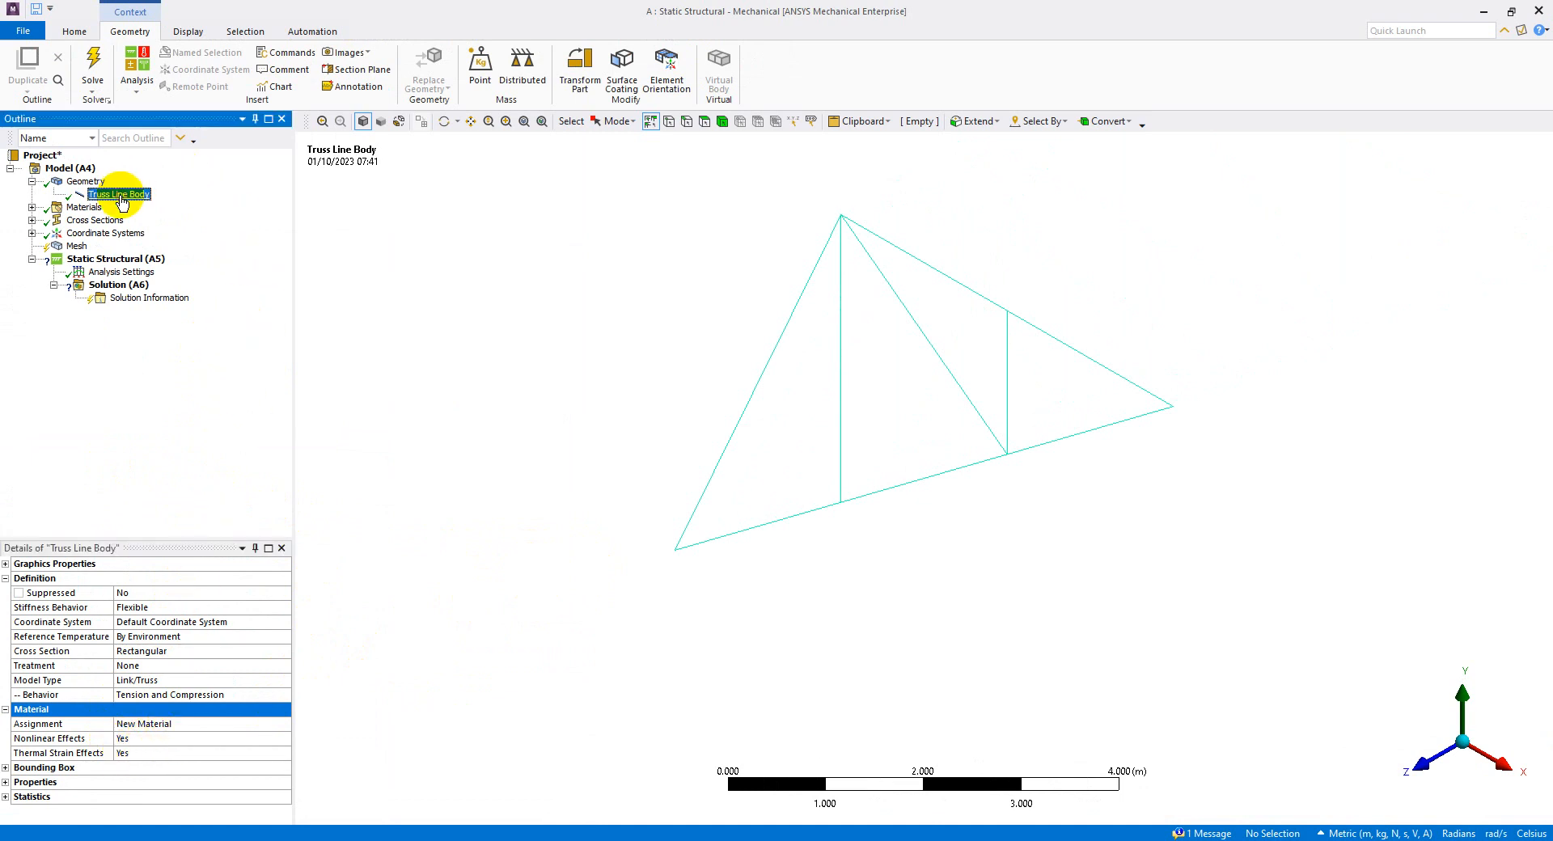
Check the mesh instructions on the PowerPoint slide, and add a Sizing control to the mesh in Mechanical
key("alt+Tab")
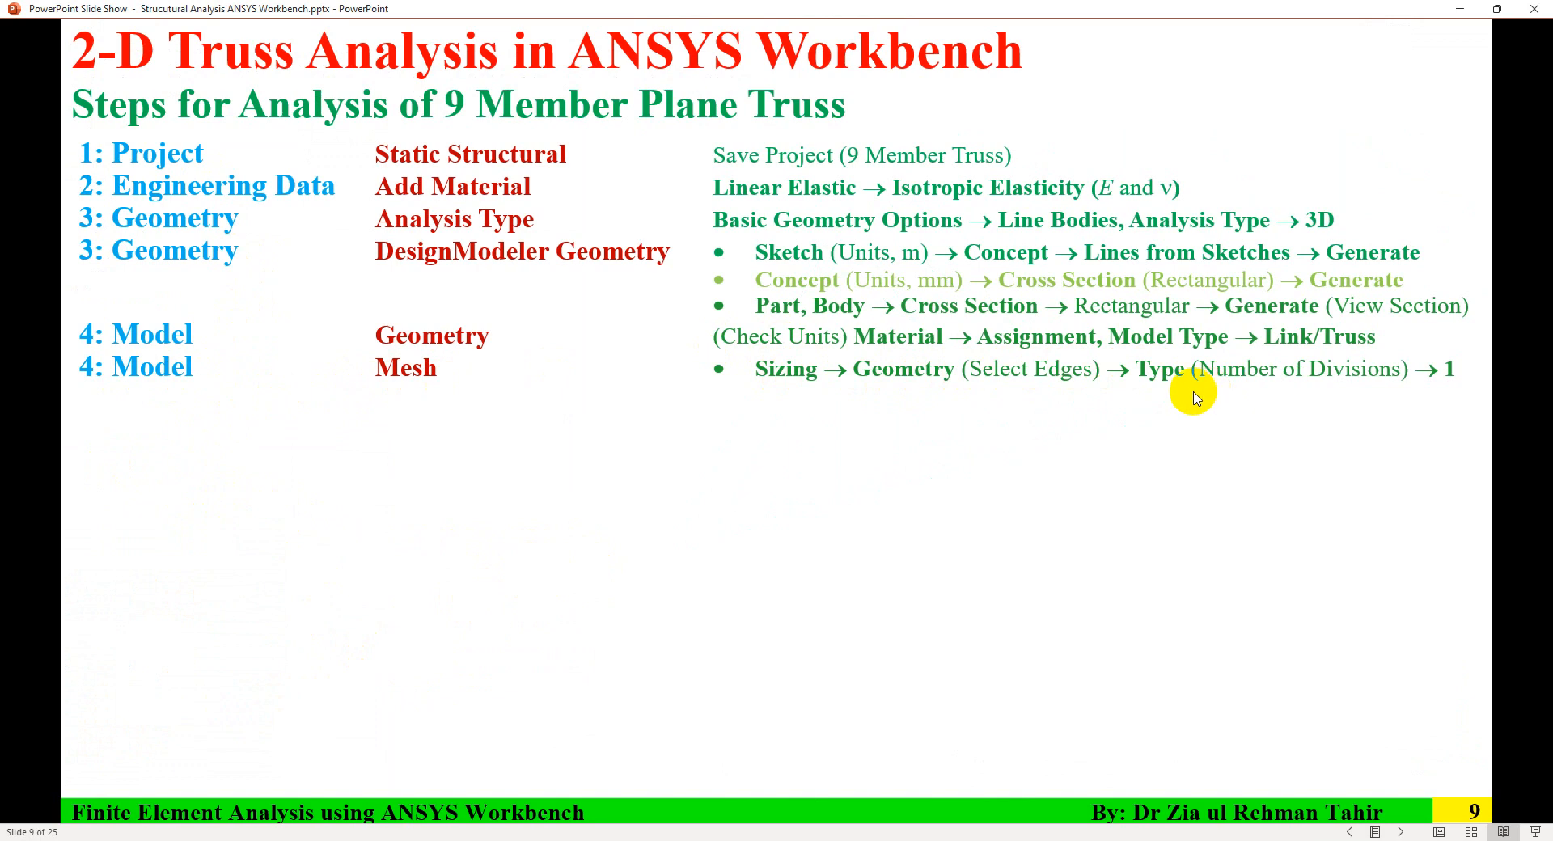
key("alt+Tab")
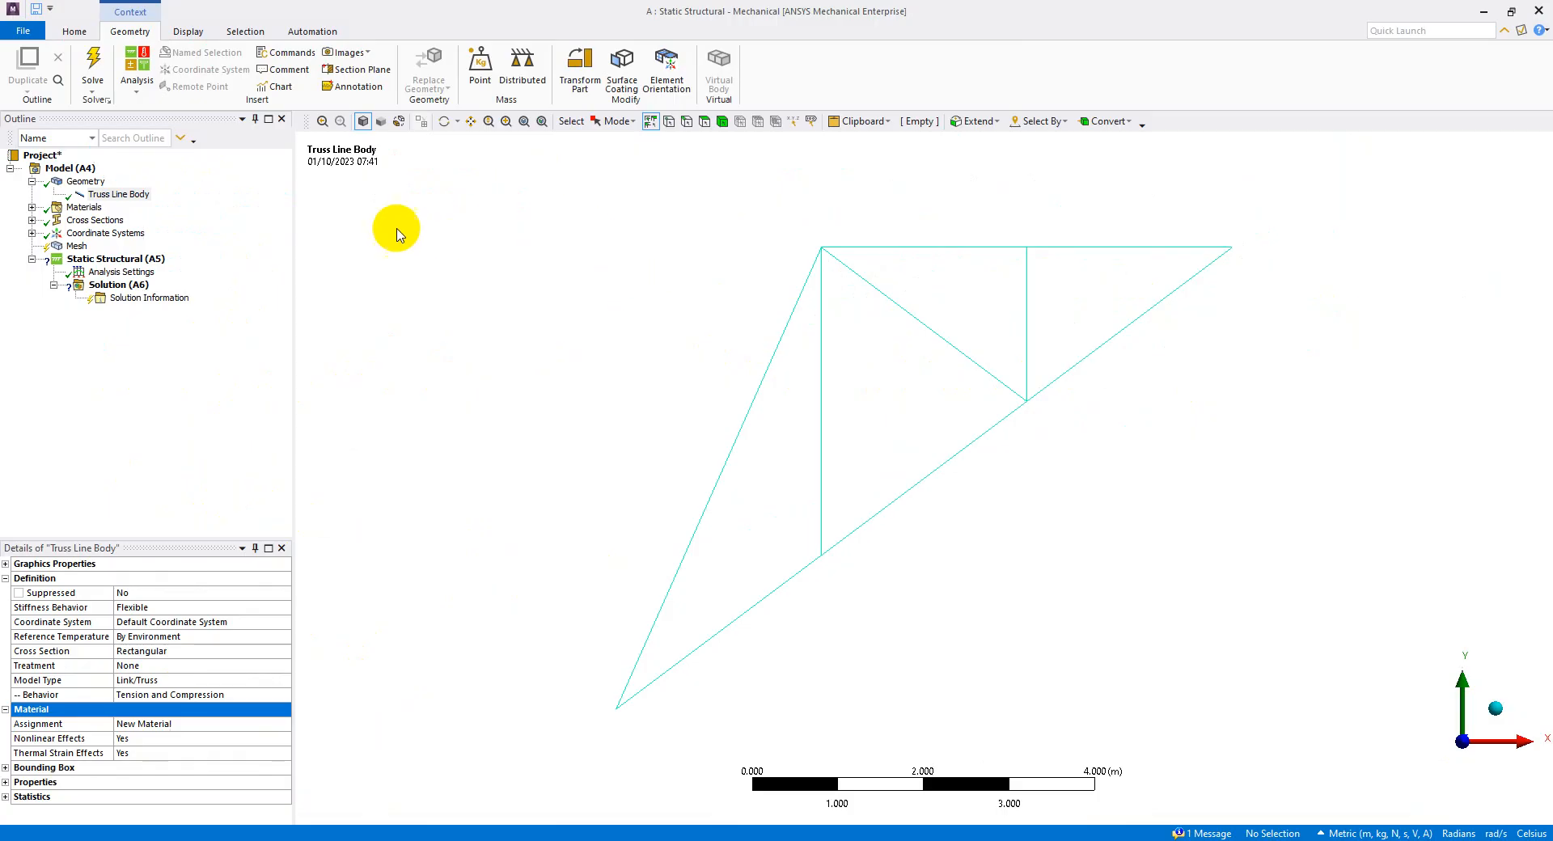
left_click(77, 247)
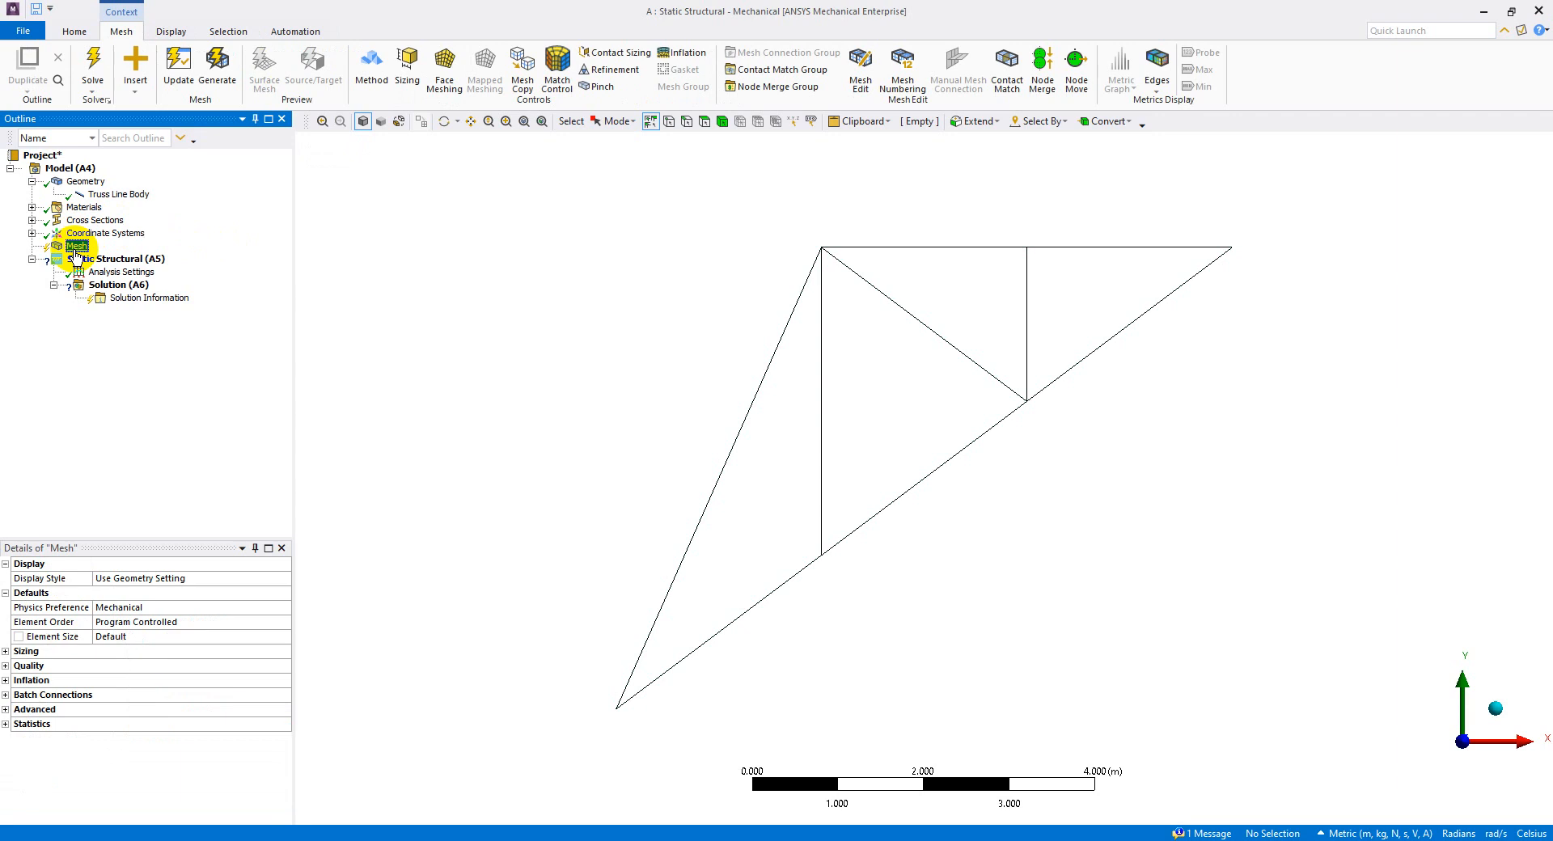
left_click(405, 75)
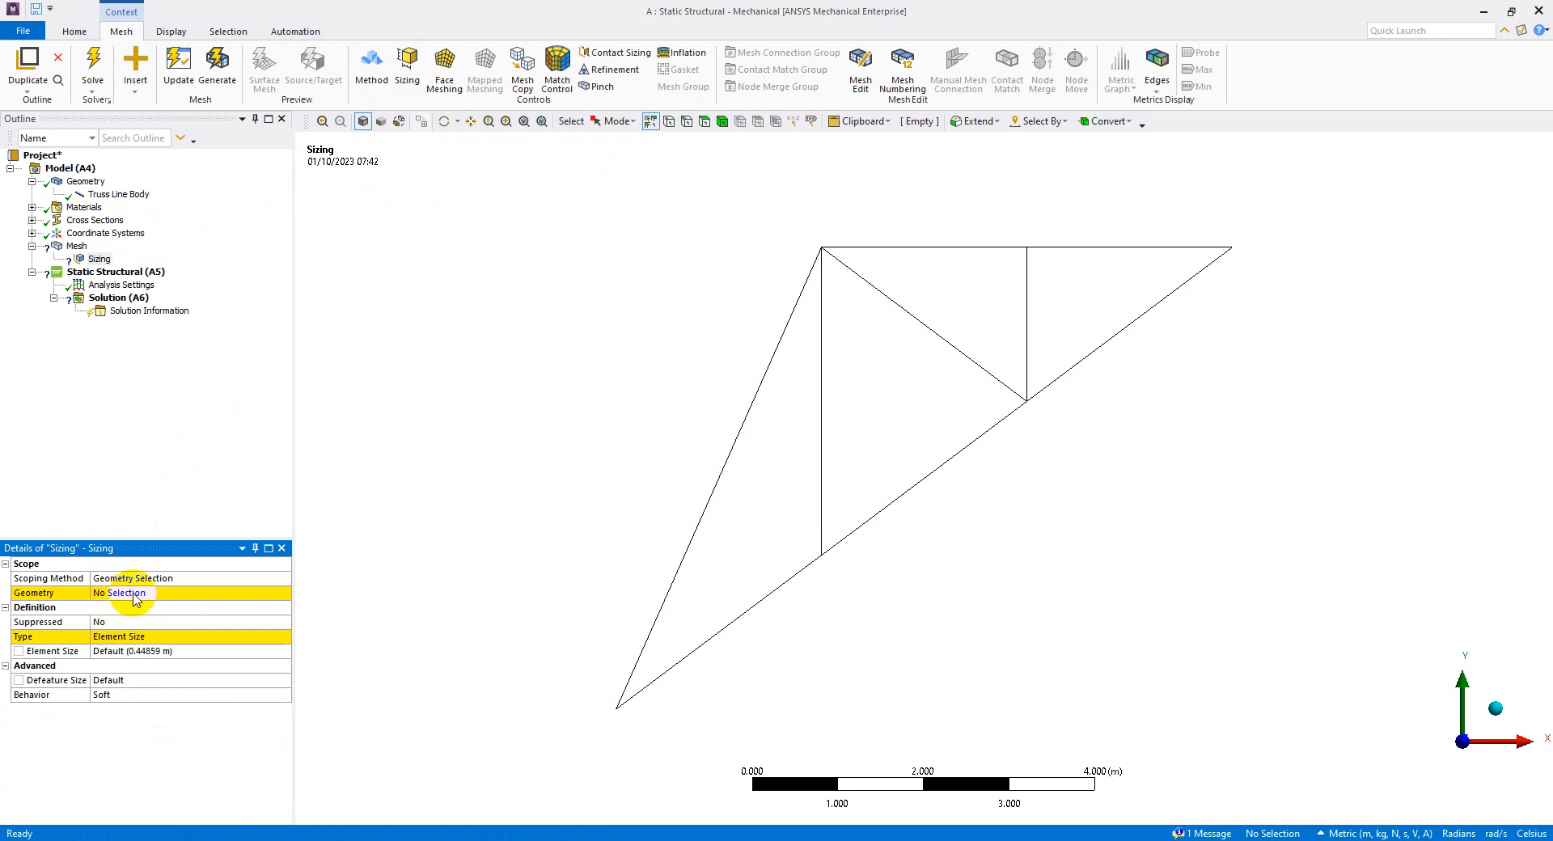
Scope the sizing control to all nine truss edges, using the edge filter and box selection
left_click(135, 598)
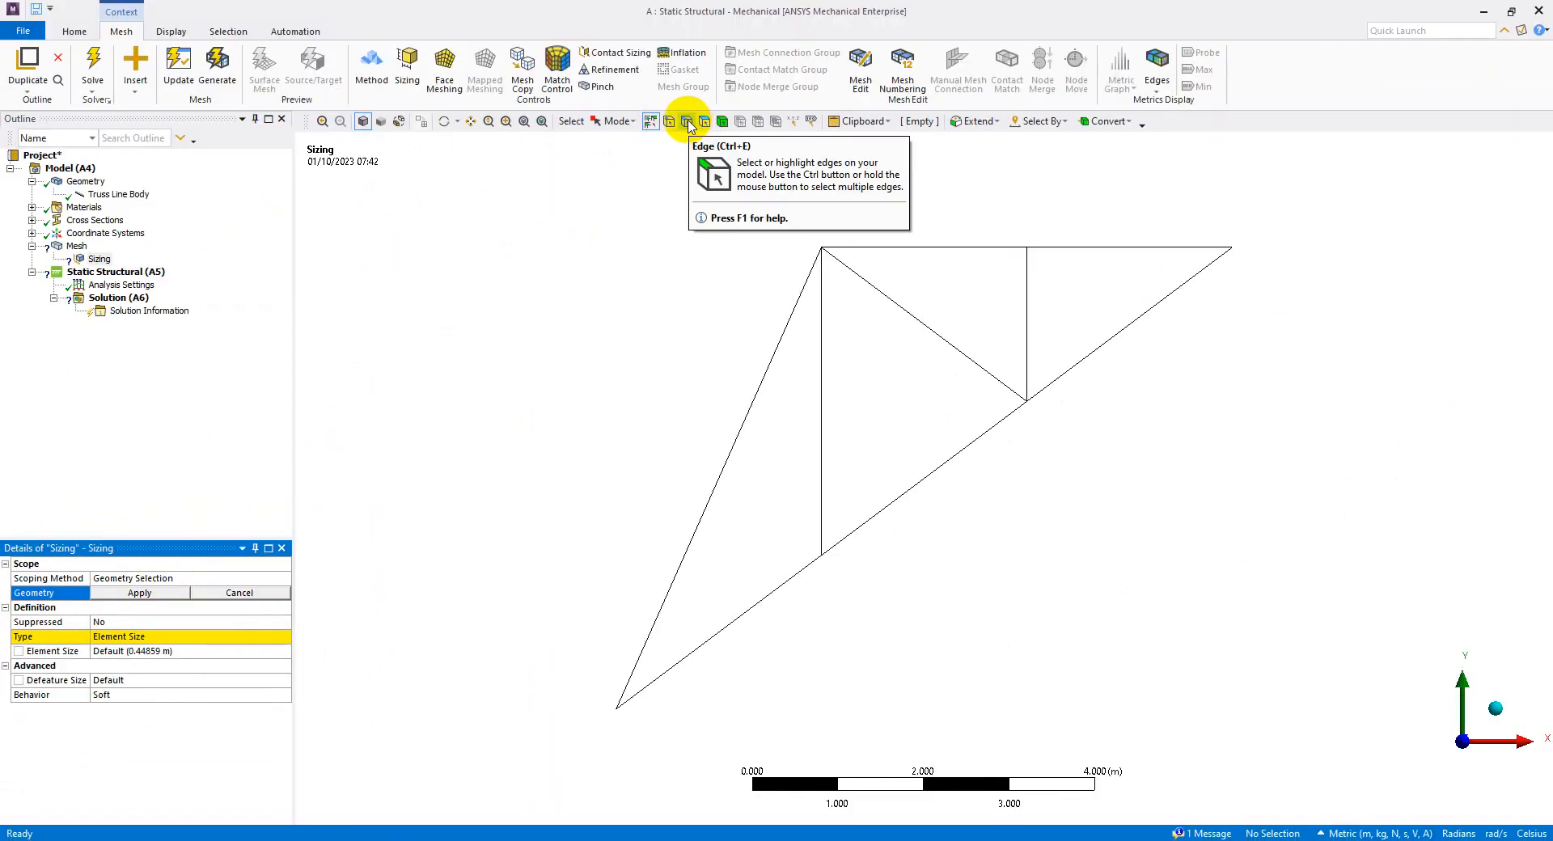
left_click(688, 123)
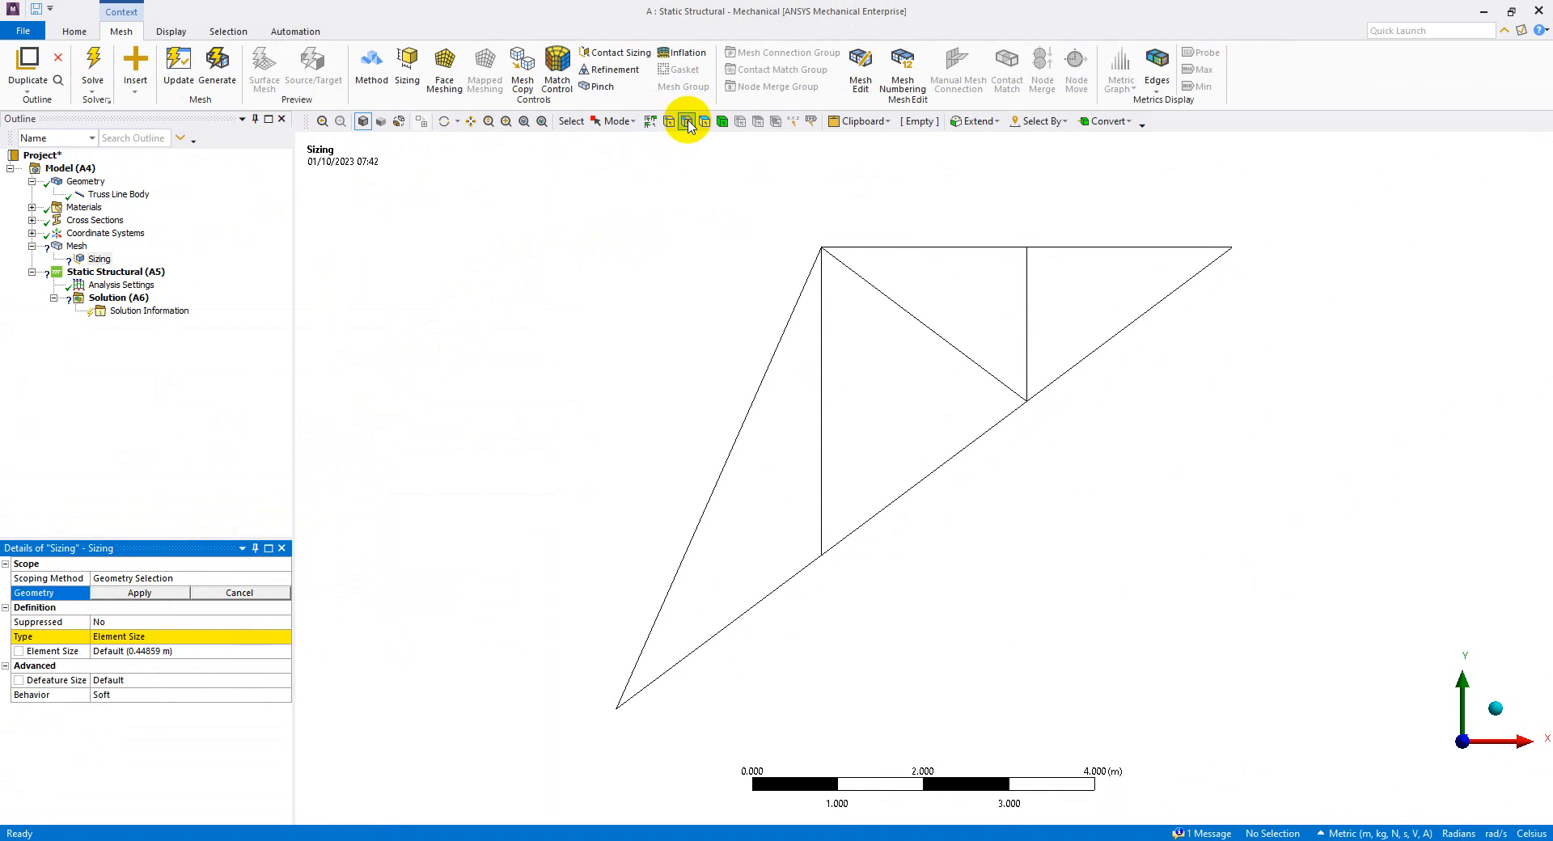
left_click(631, 125)
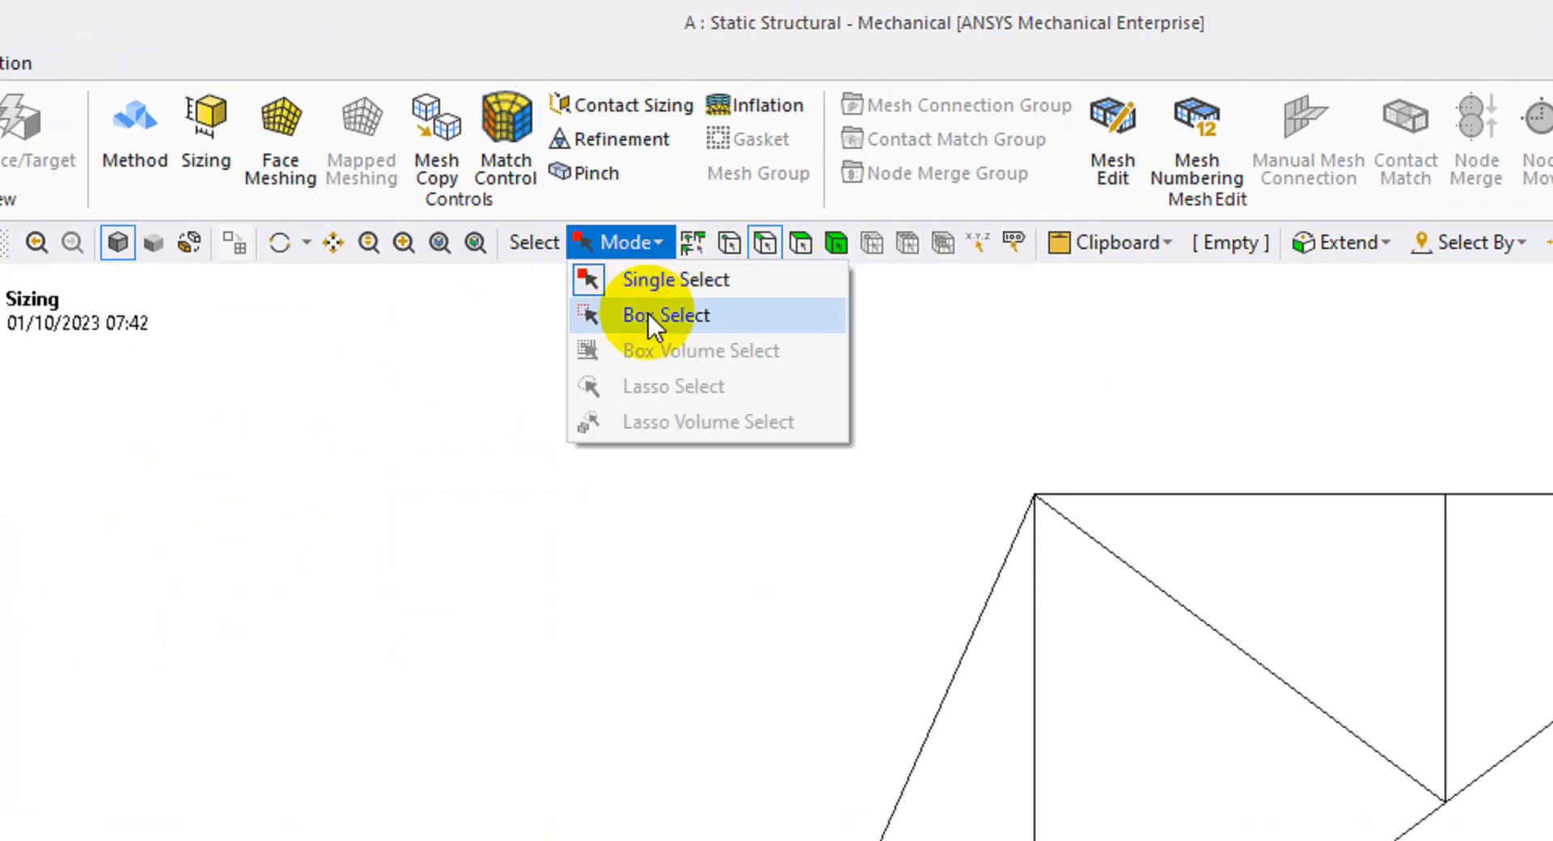
left_click(648, 313)
left_click(644, 245)
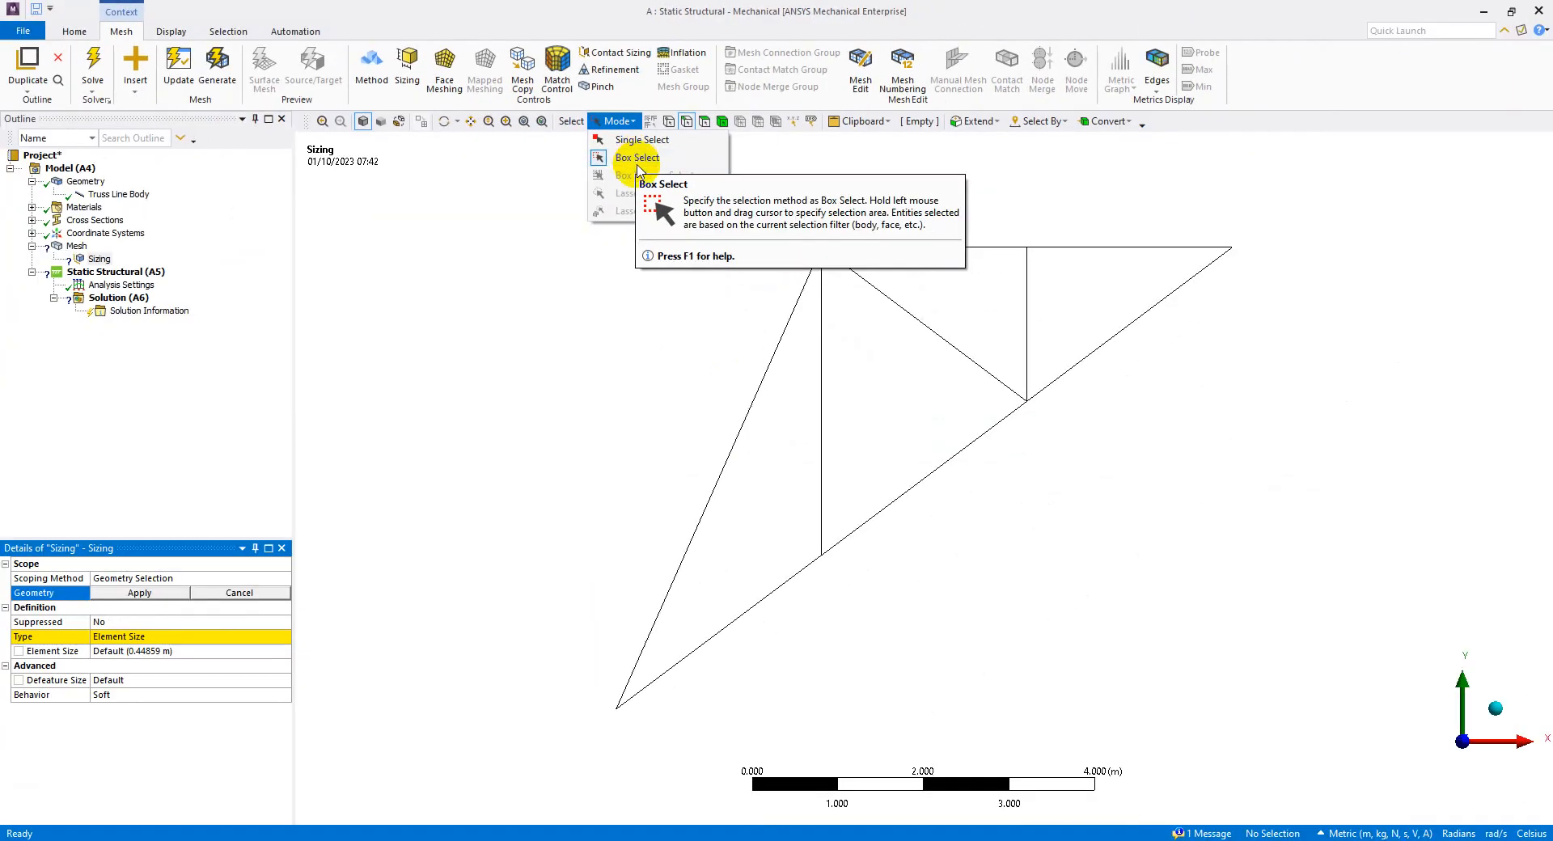
left_click(615, 157)
left_click_drag(605, 184, 1199, 768)
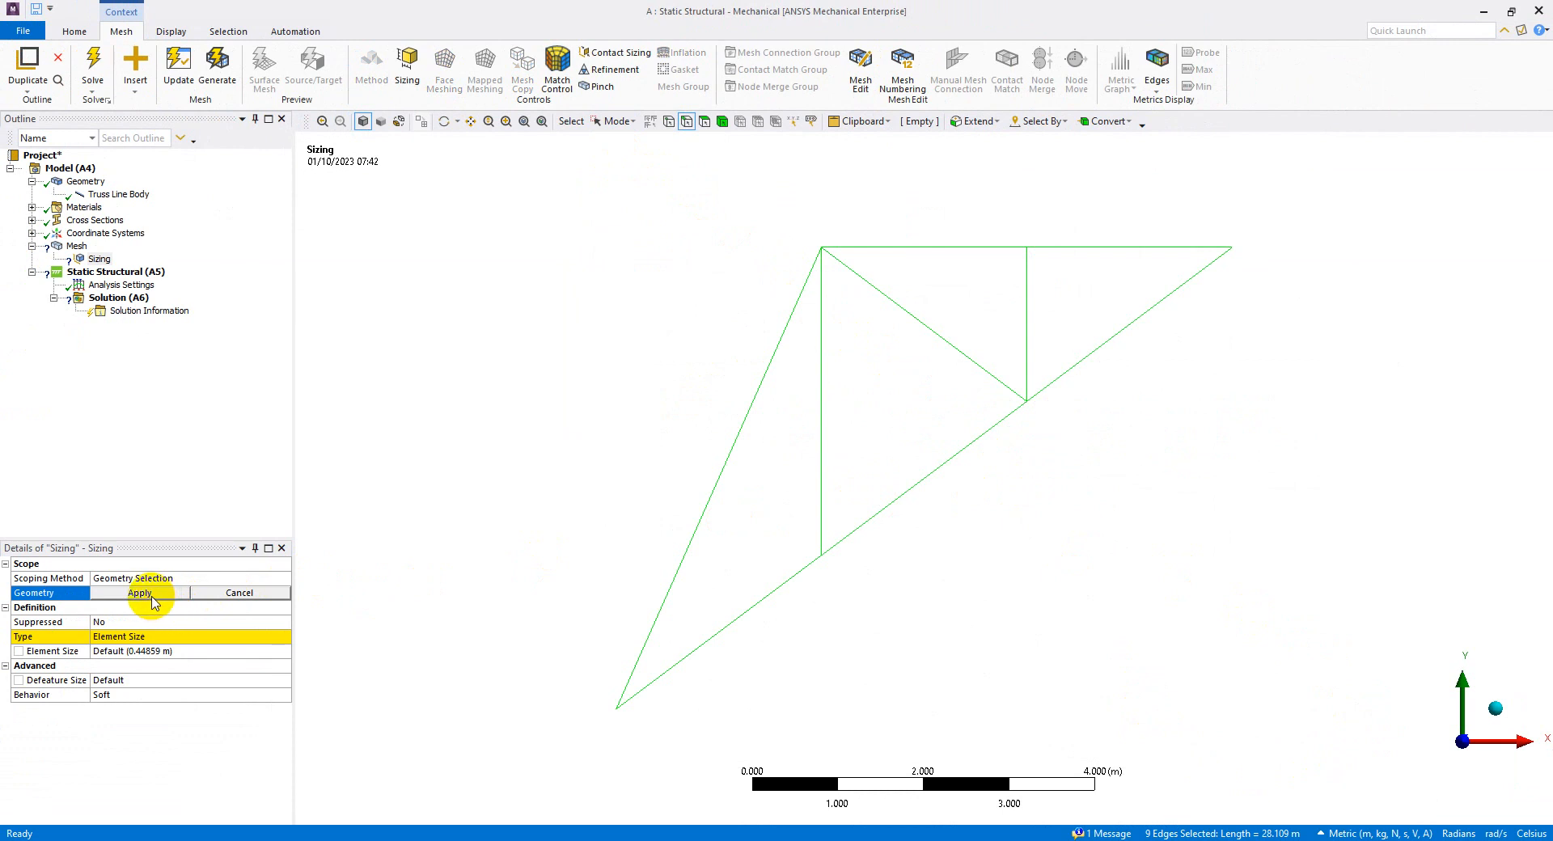
left_click(136, 595)
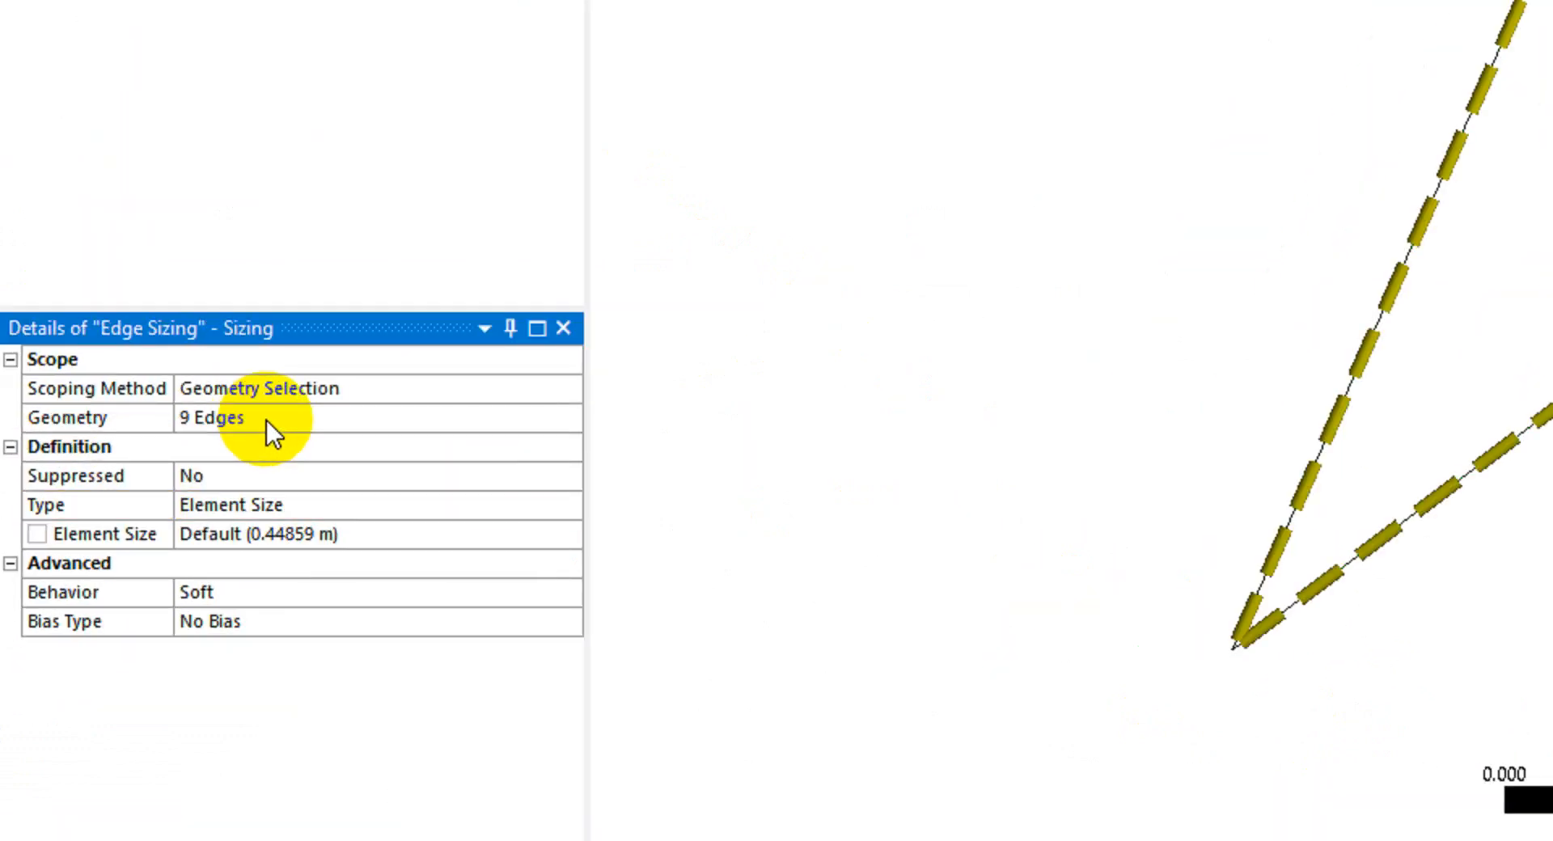
Set the edge sizing type to Number of Divisions with 1 division per edge
left_click(265, 506)
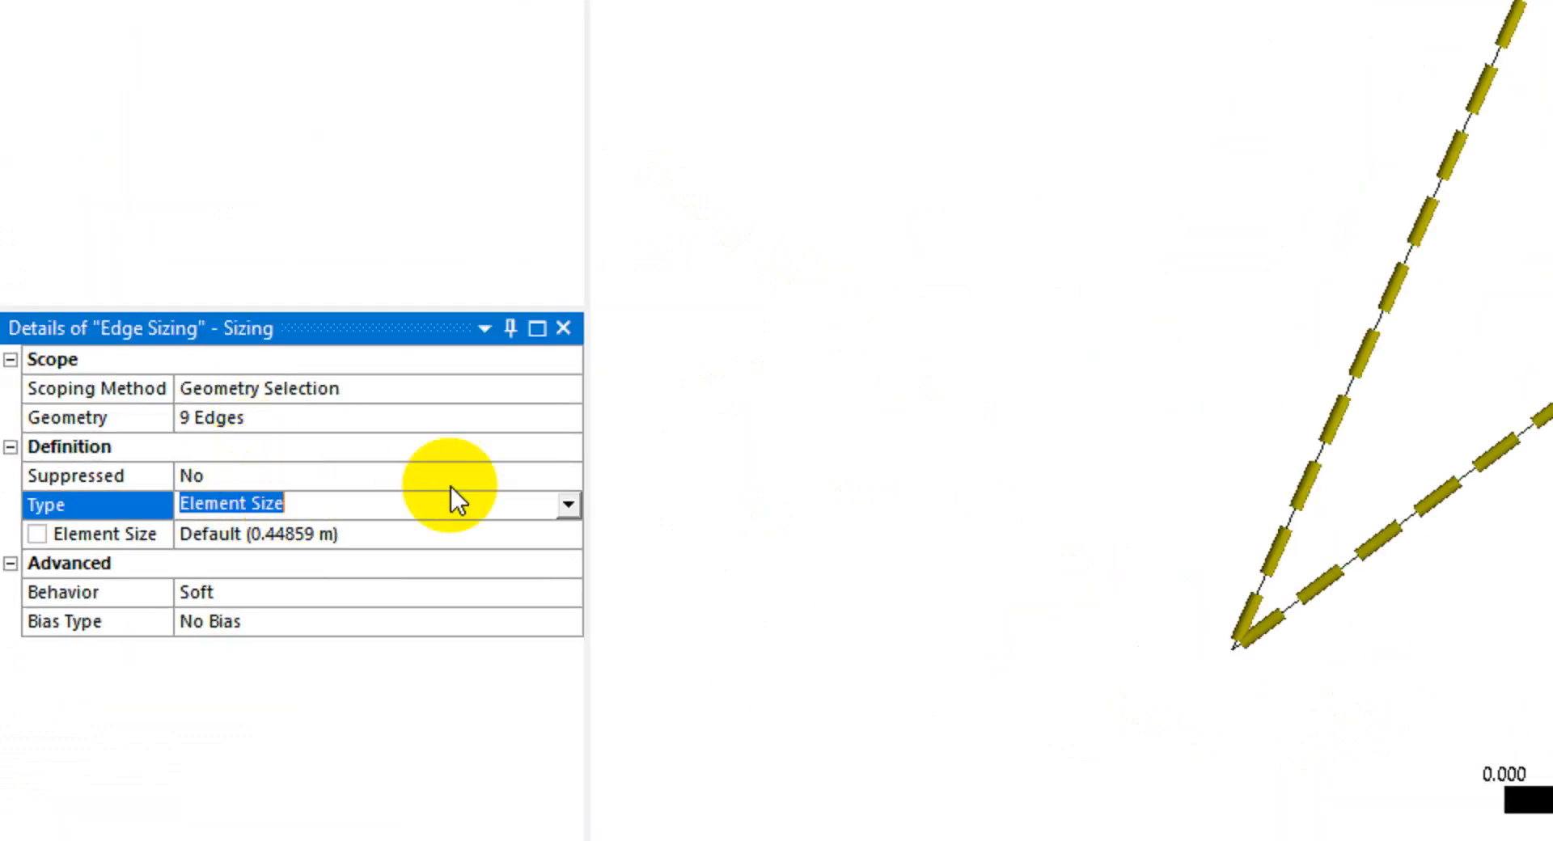
left_click(570, 507)
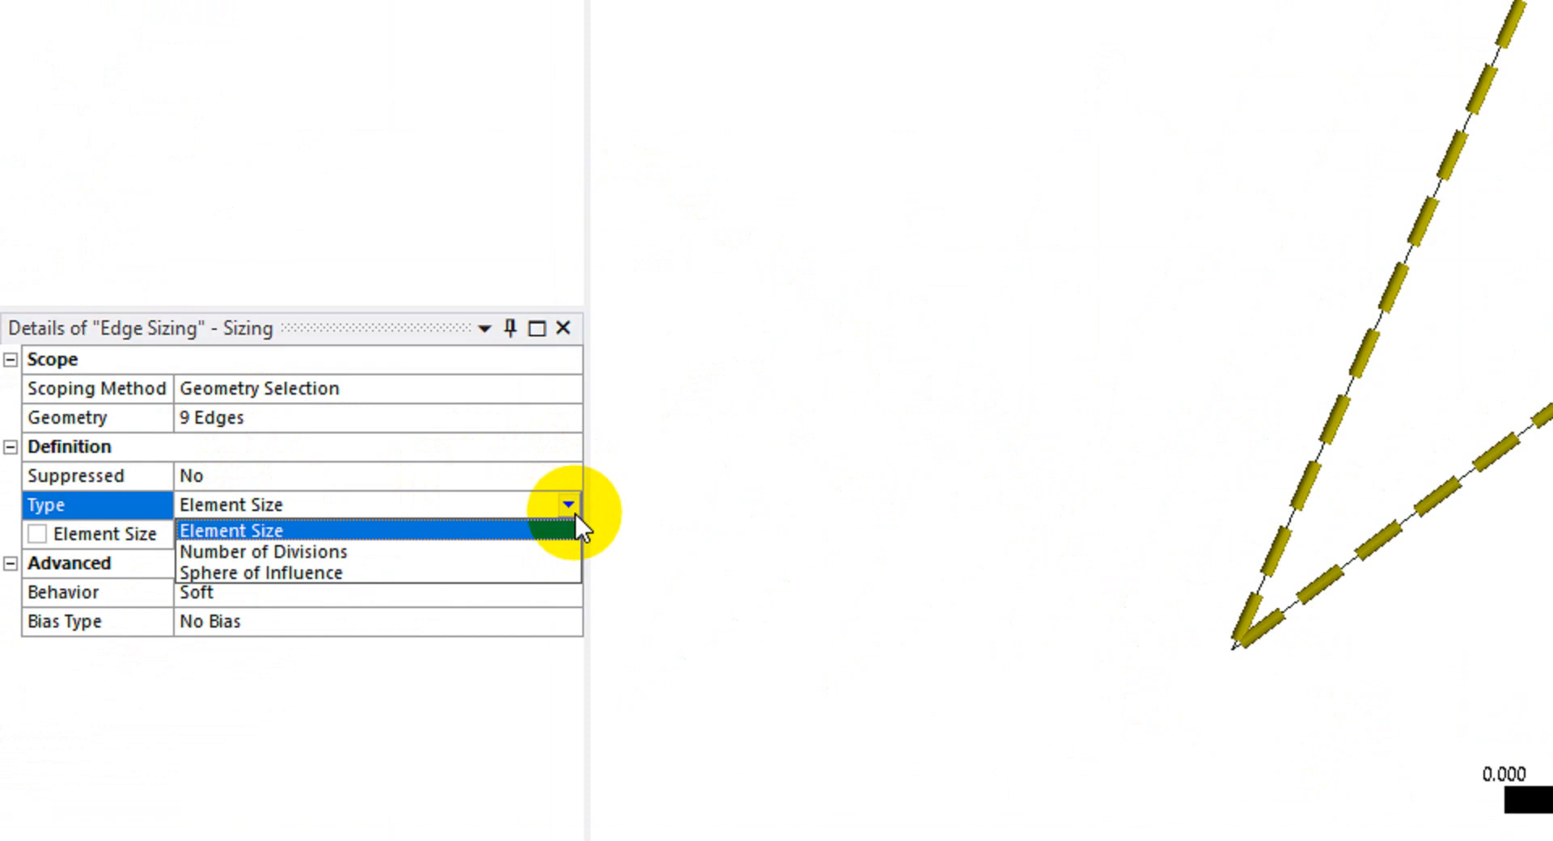
left_click(429, 551)
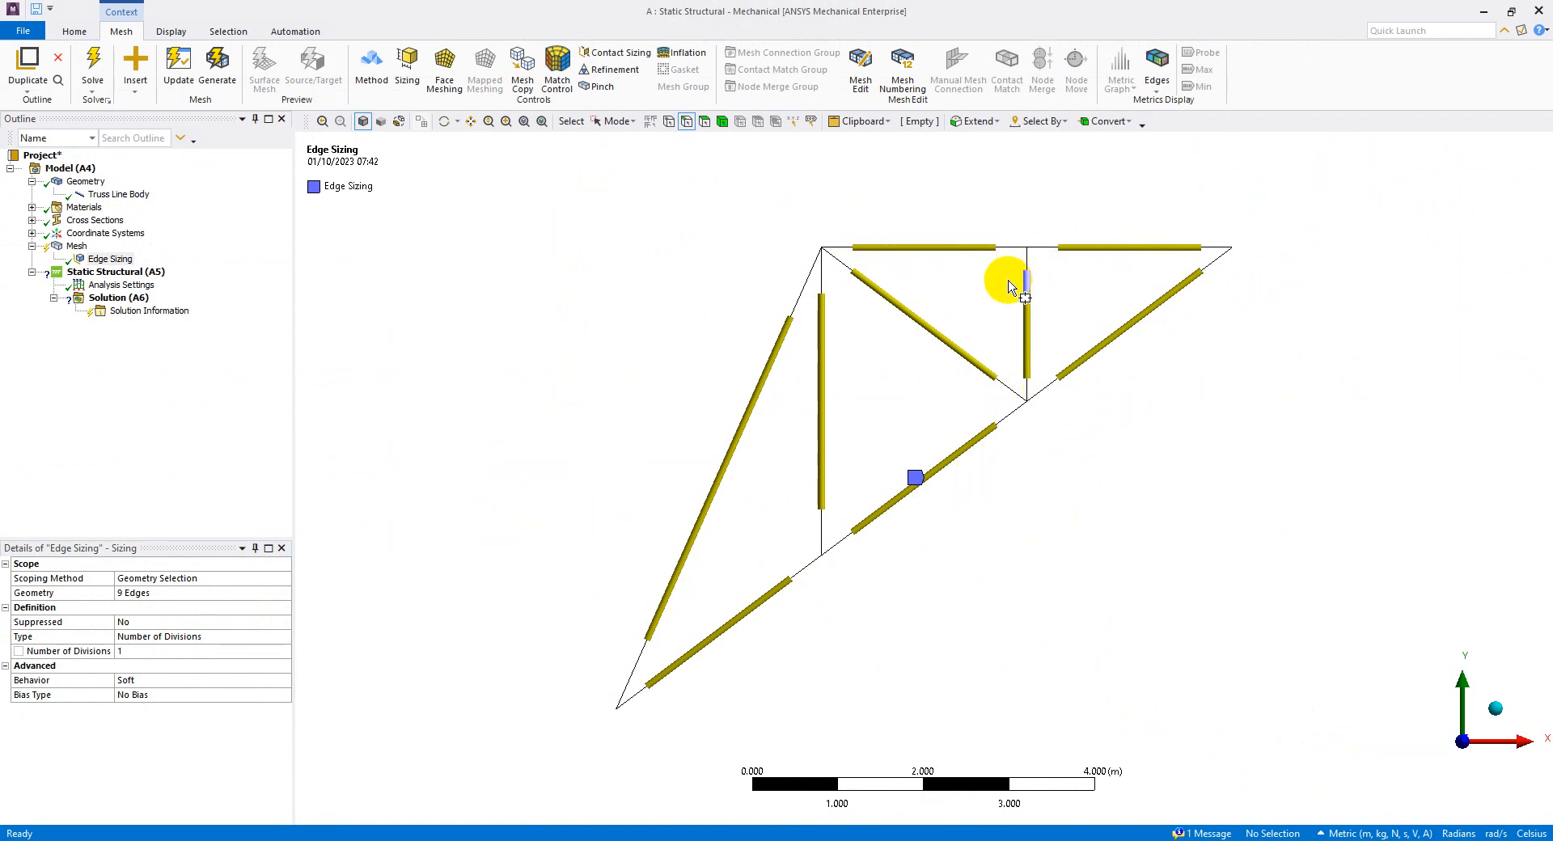
Enable mesh annotations, node numbers and element numbers in the annotation preferences and apply the changes
left_click(170, 31)
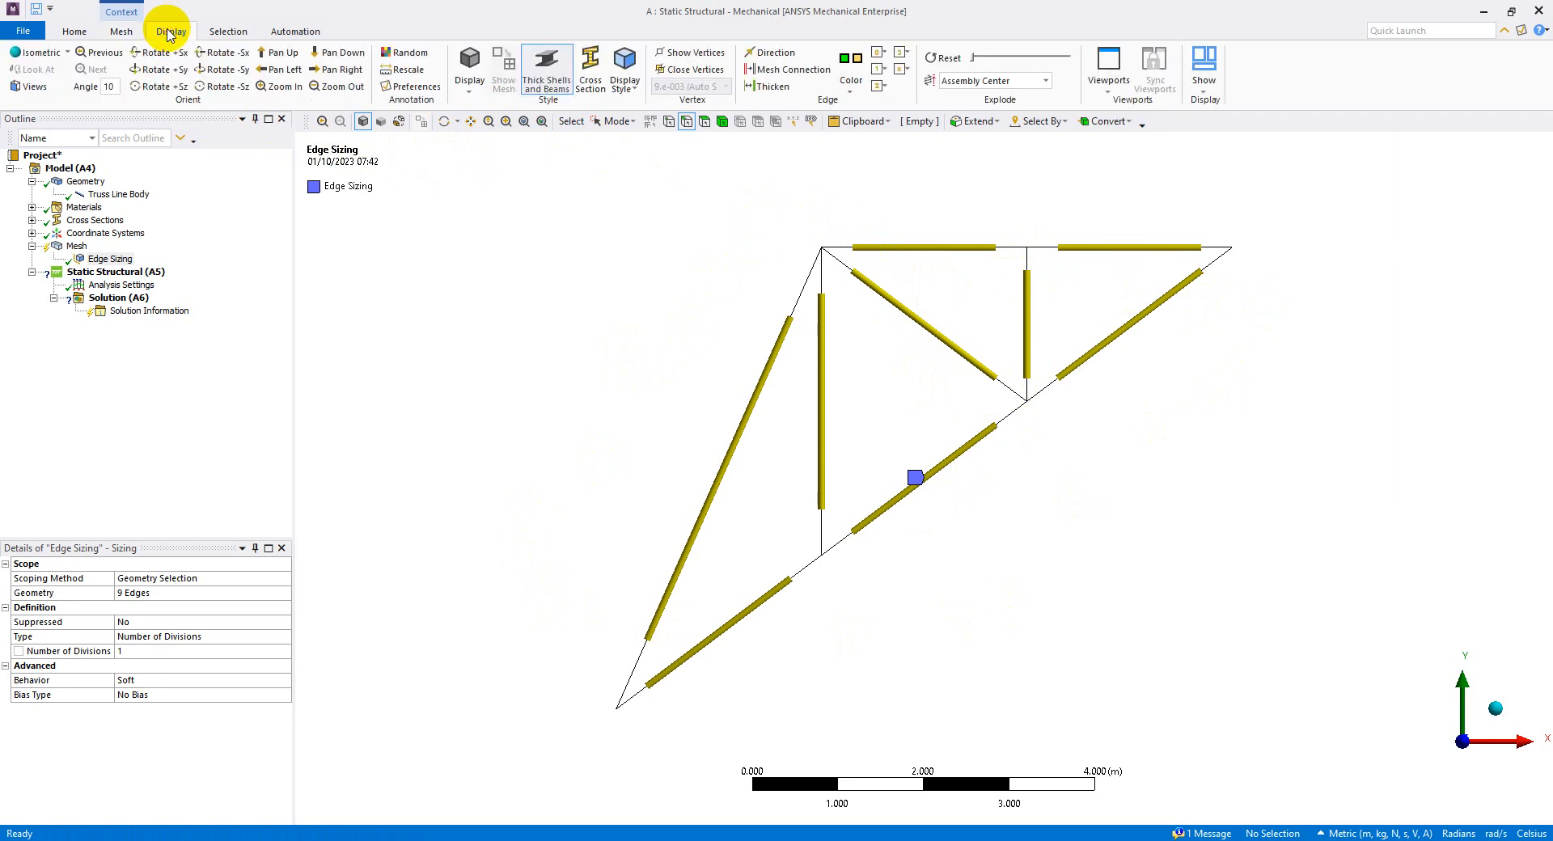
left_click(419, 87)
left_click(424, 93)
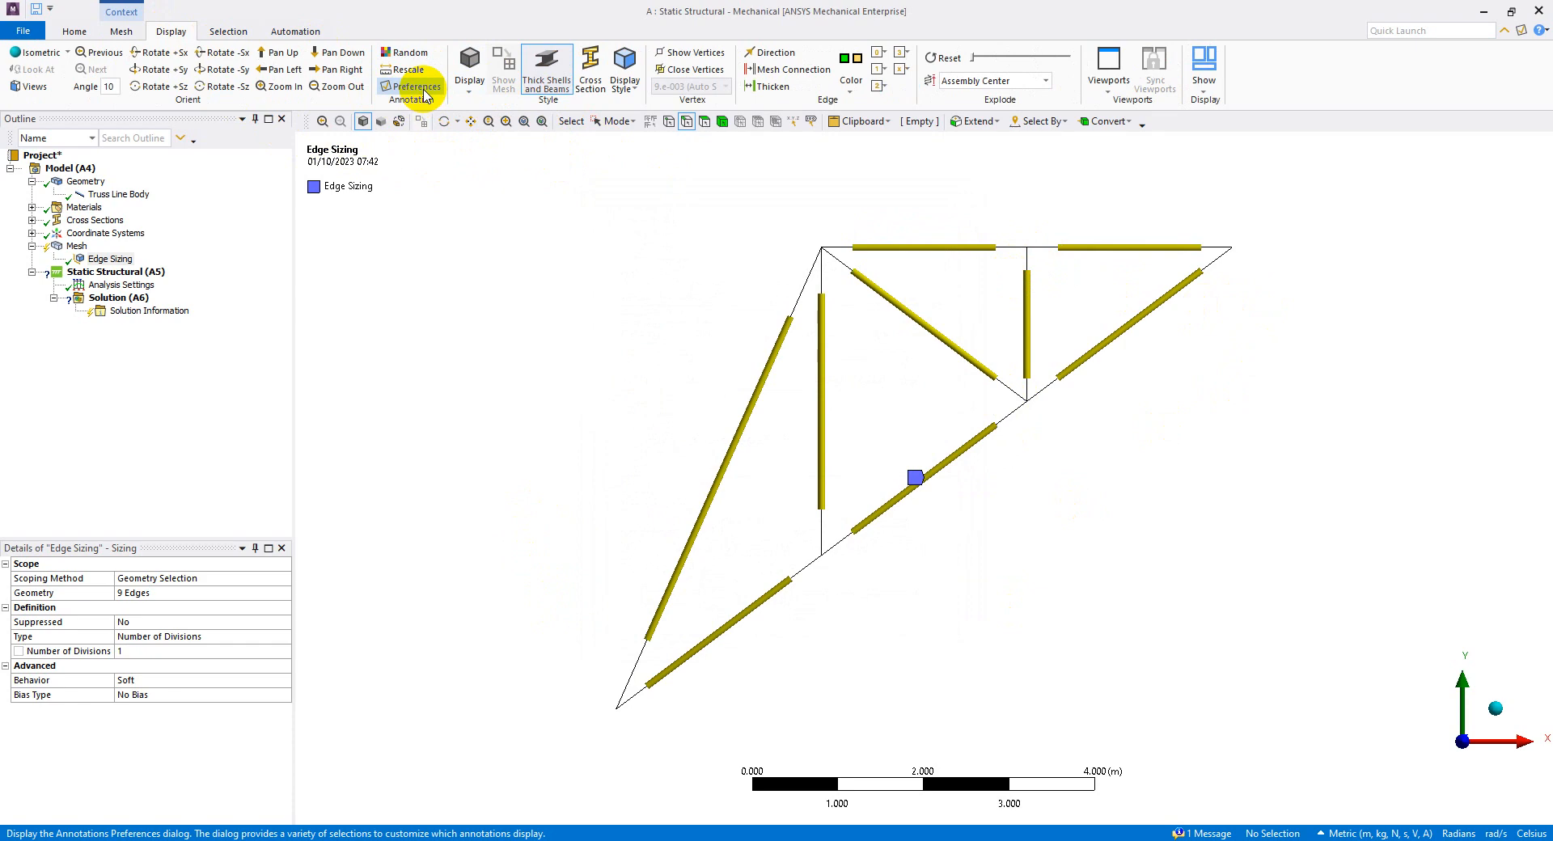
left_click(421, 88)
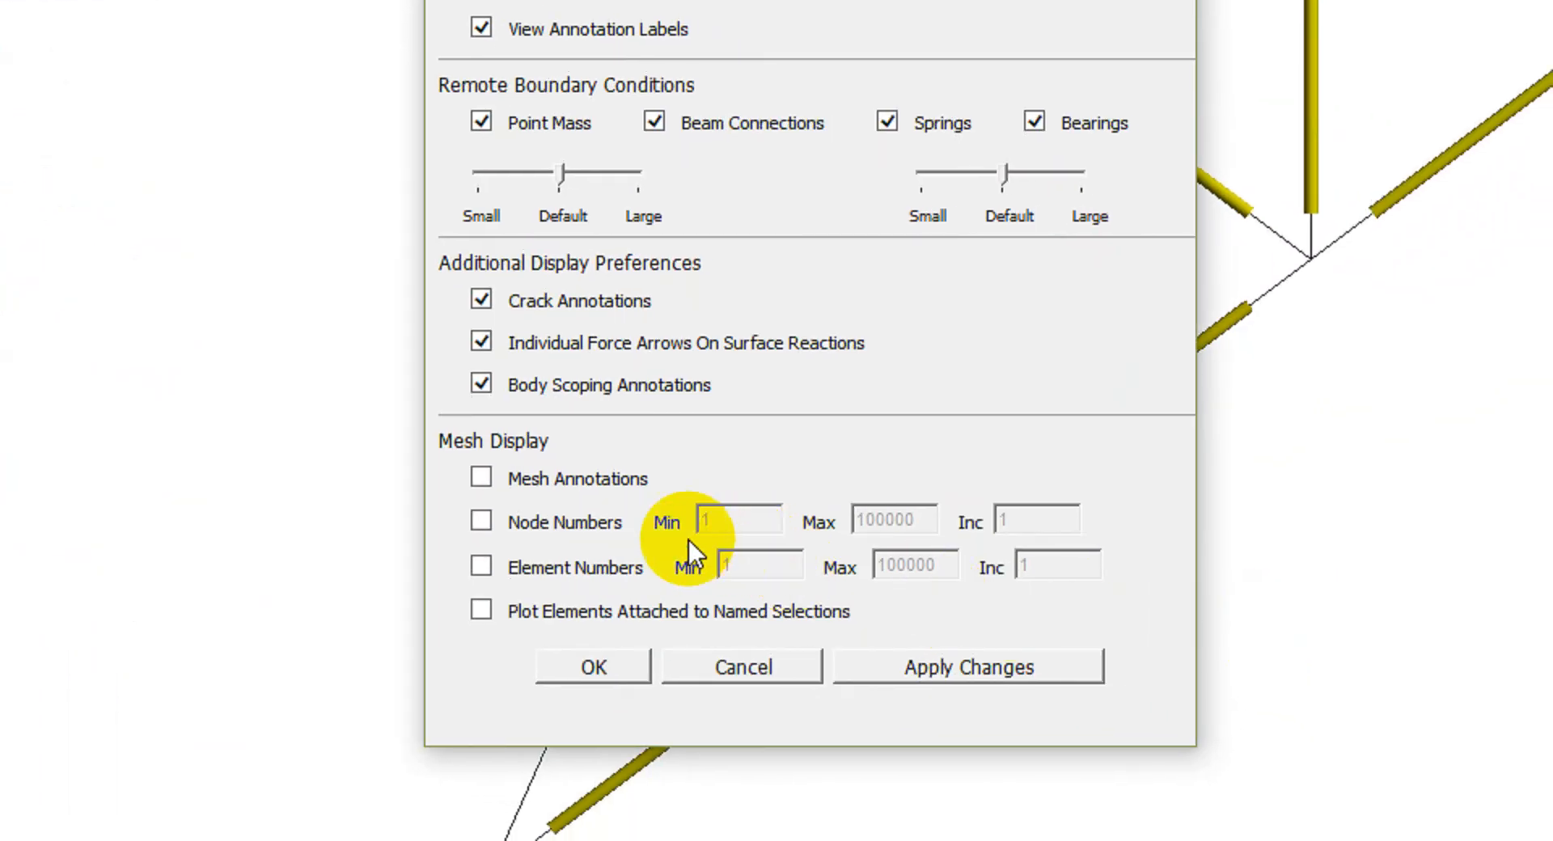
left_click(482, 479)
left_click(483, 521)
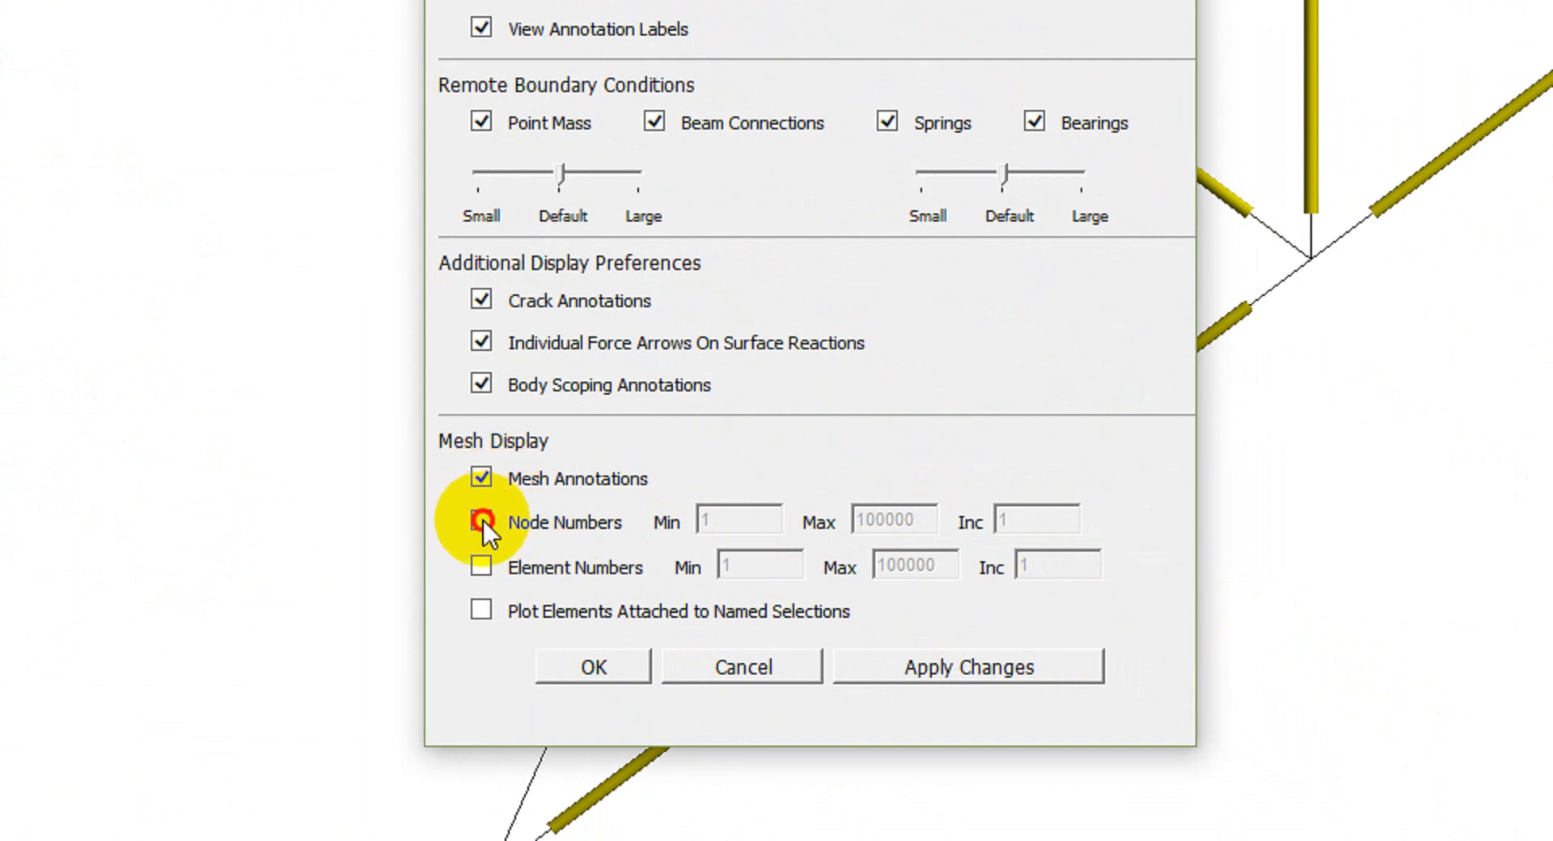
left_click(479, 568)
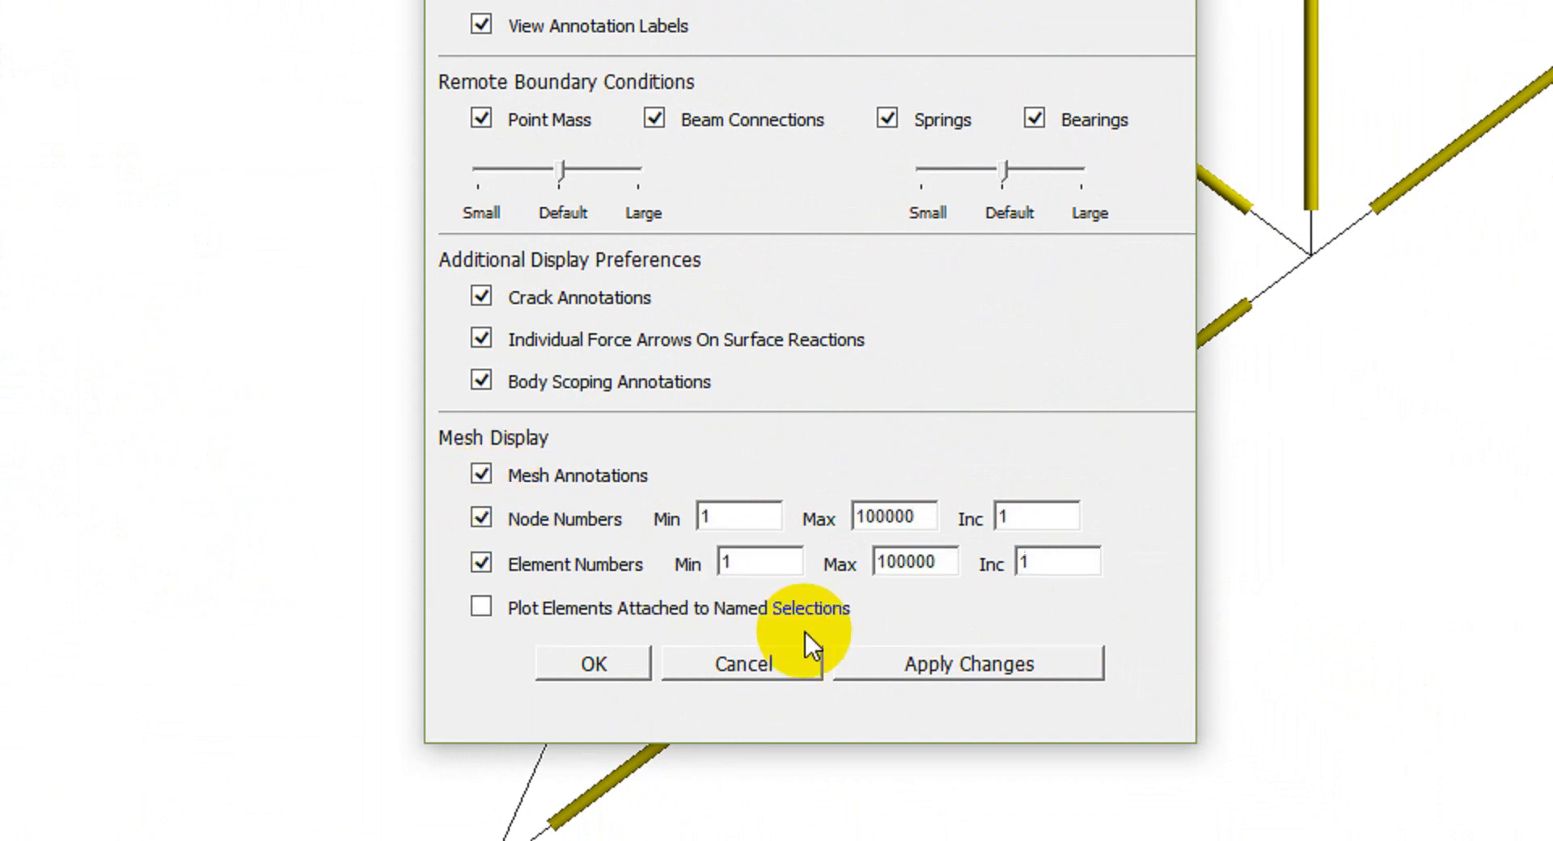
left_click(872, 666)
left_click(596, 613)
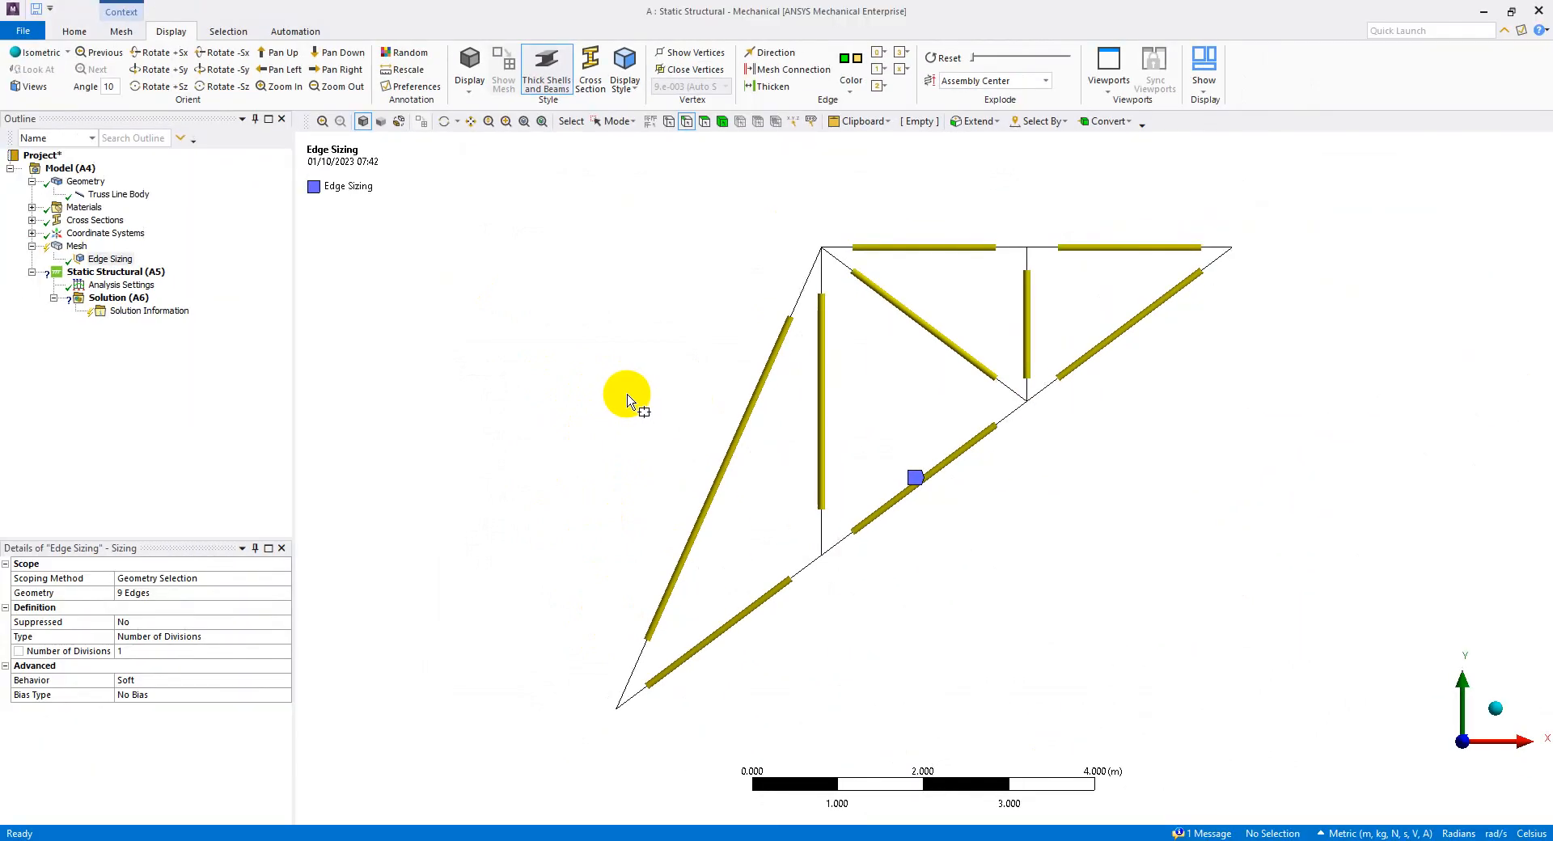
Generate the truss mesh, and return to Mechanical after viewing the mesh numbering instructions on the PowerPoint slide
left_click(110, 258)
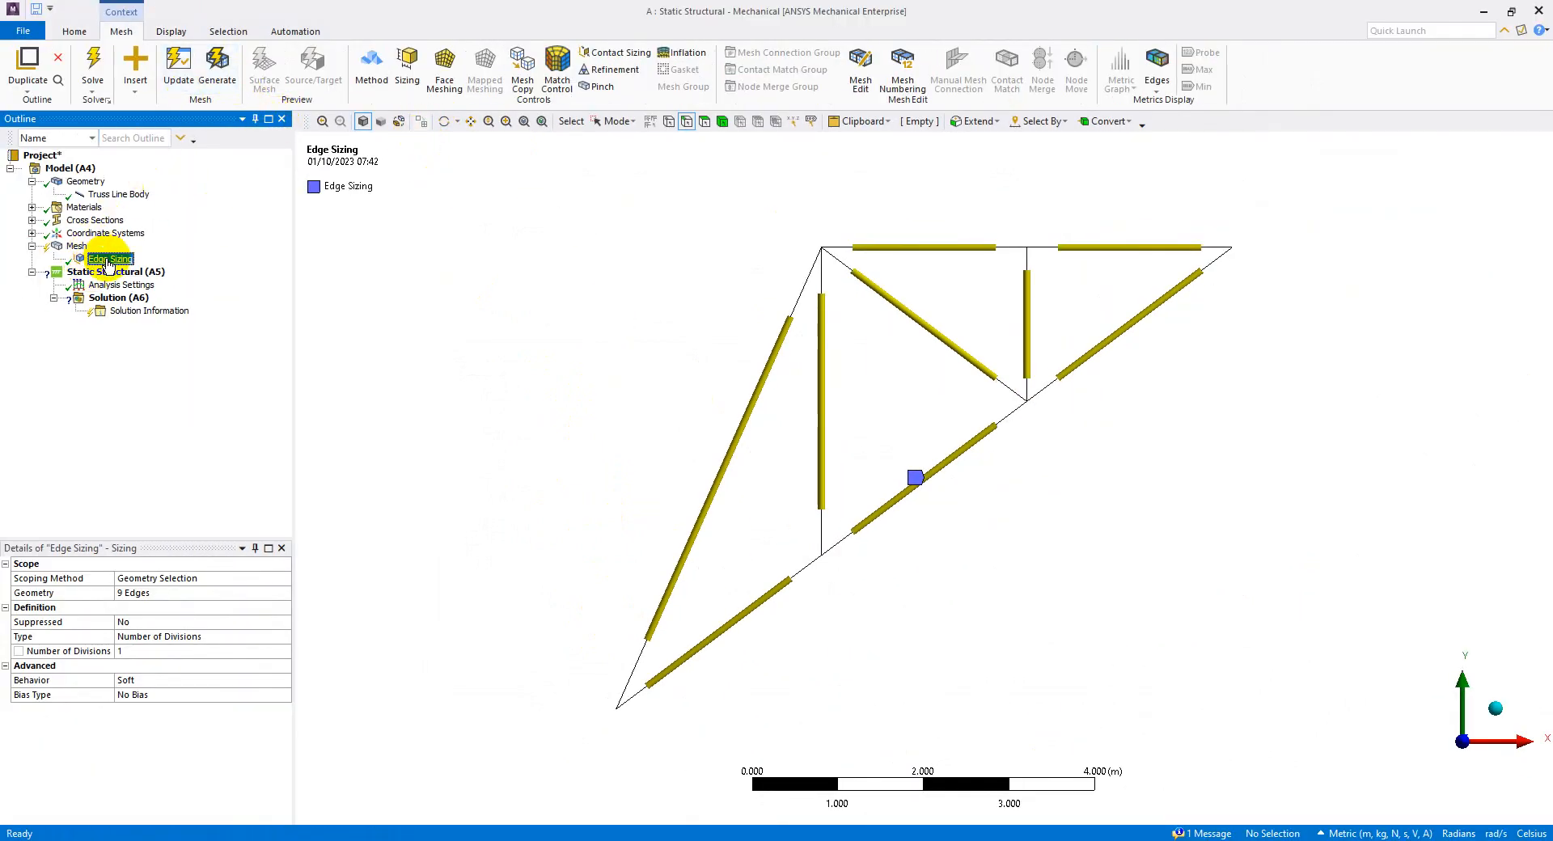
left_click(222, 69)
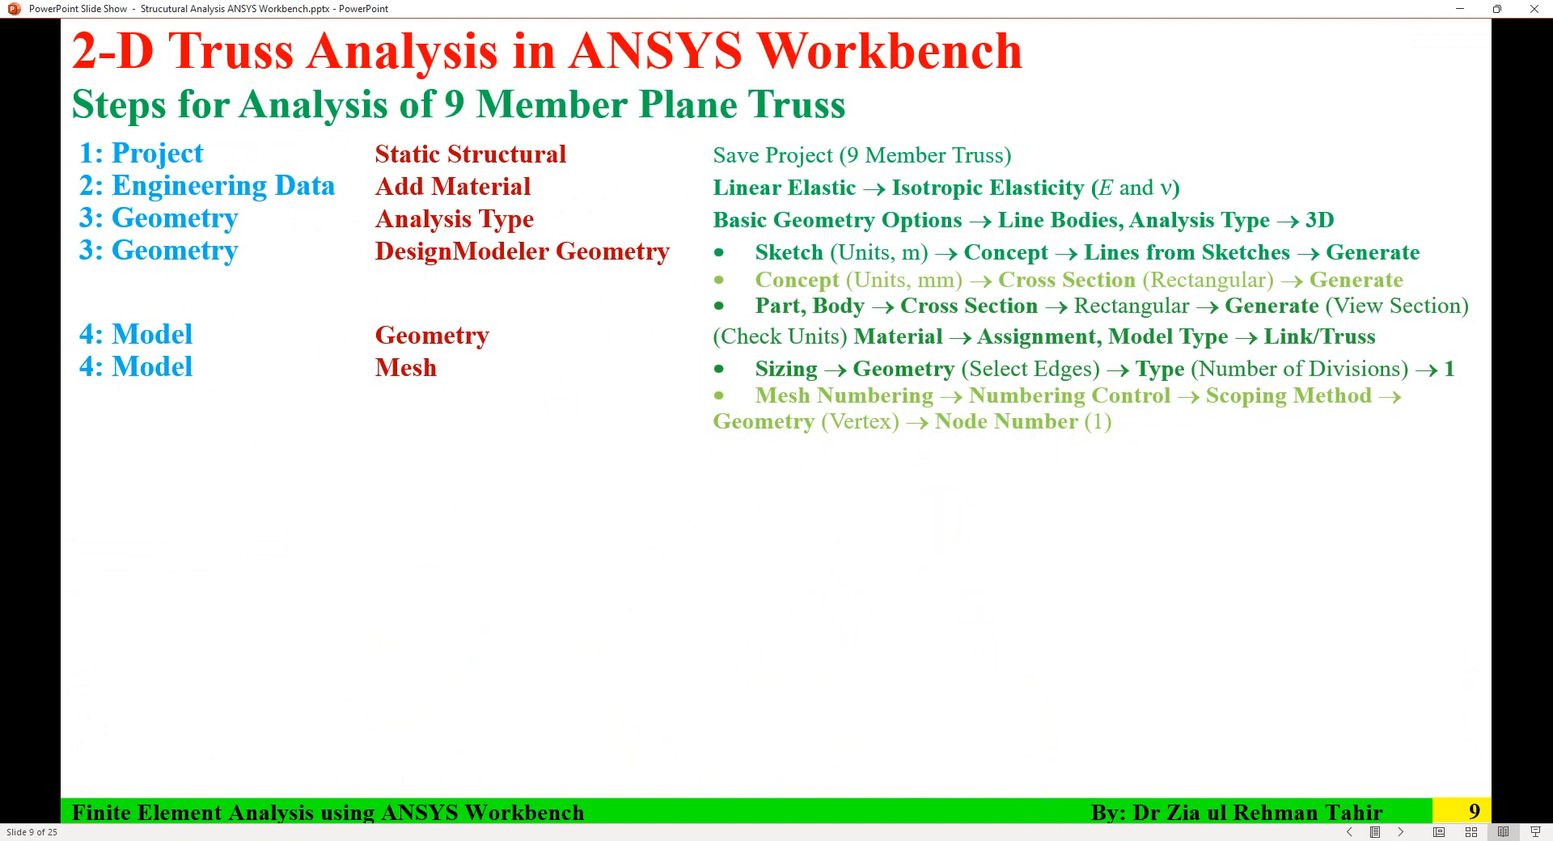
left_click(1040, 840)
key("alt+Tab")
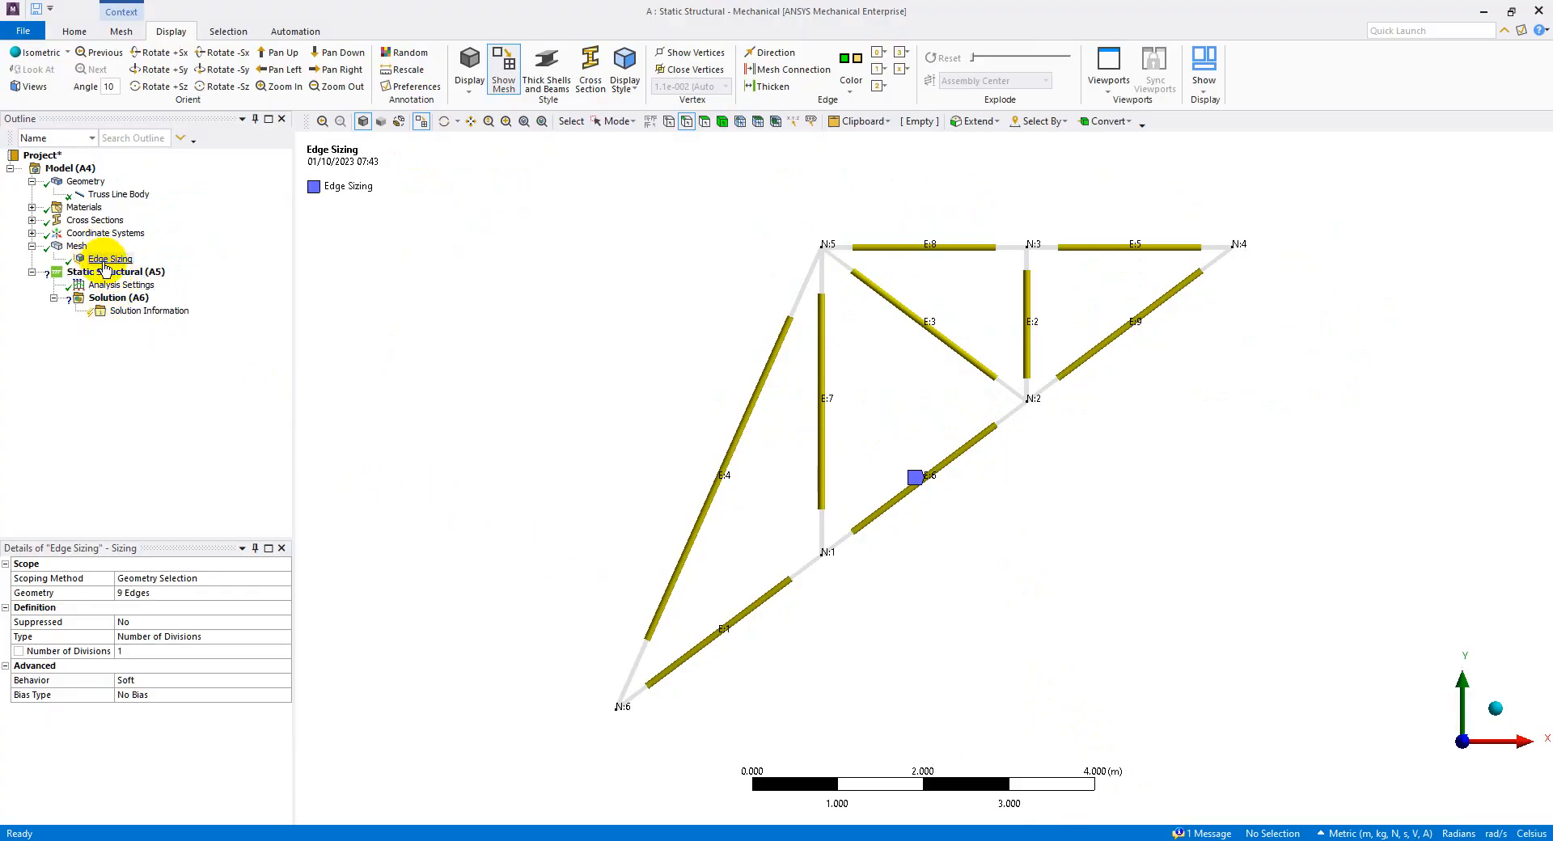
Add Mesh Numbering to the model's mesh and insert a numbering control under it
left_click(81, 249)
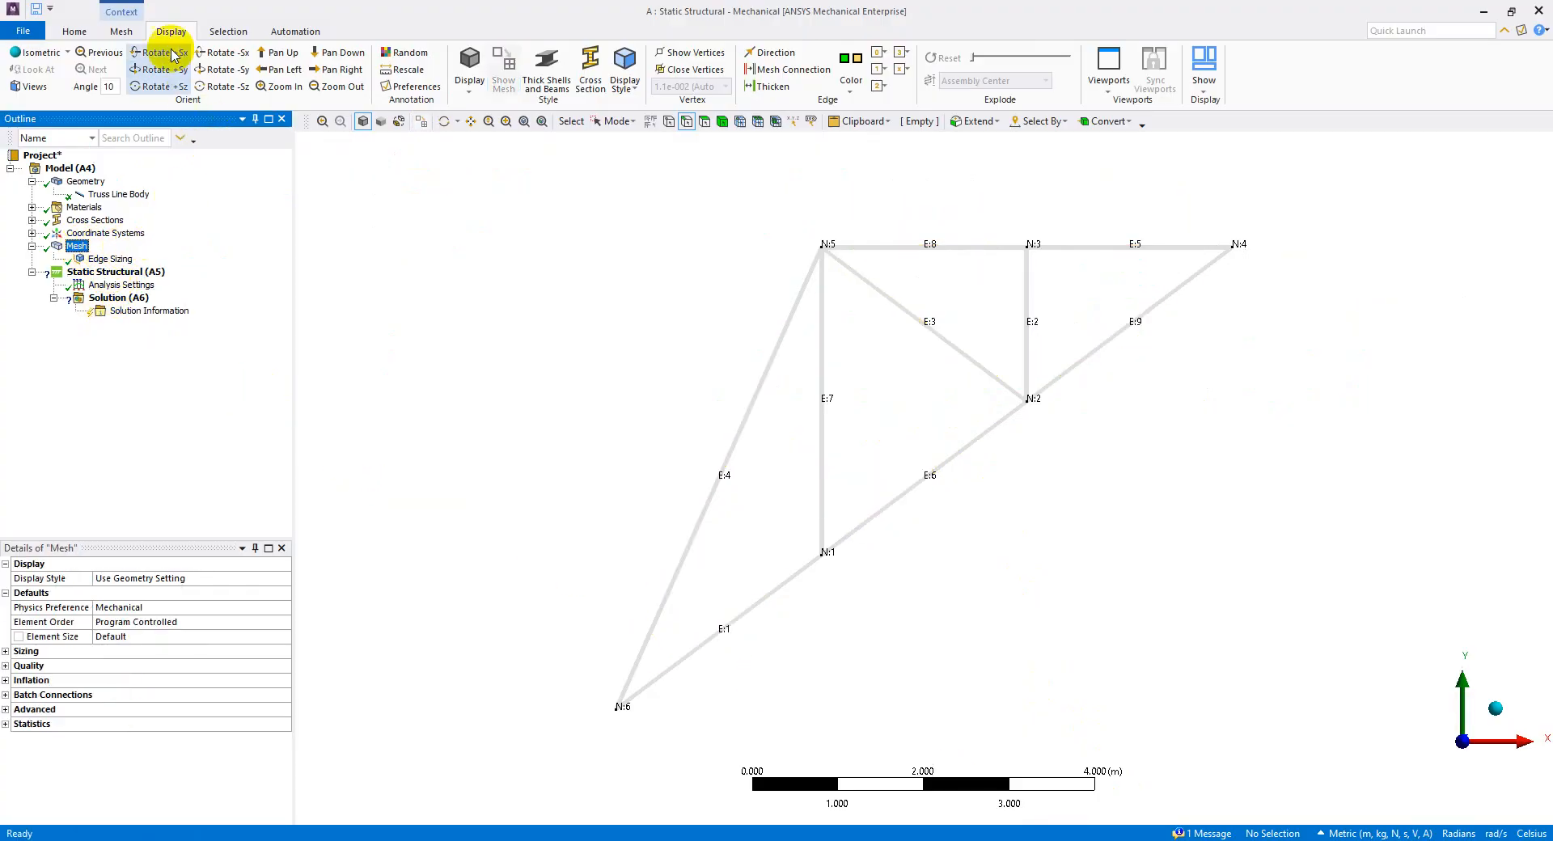
left_click(123, 33)
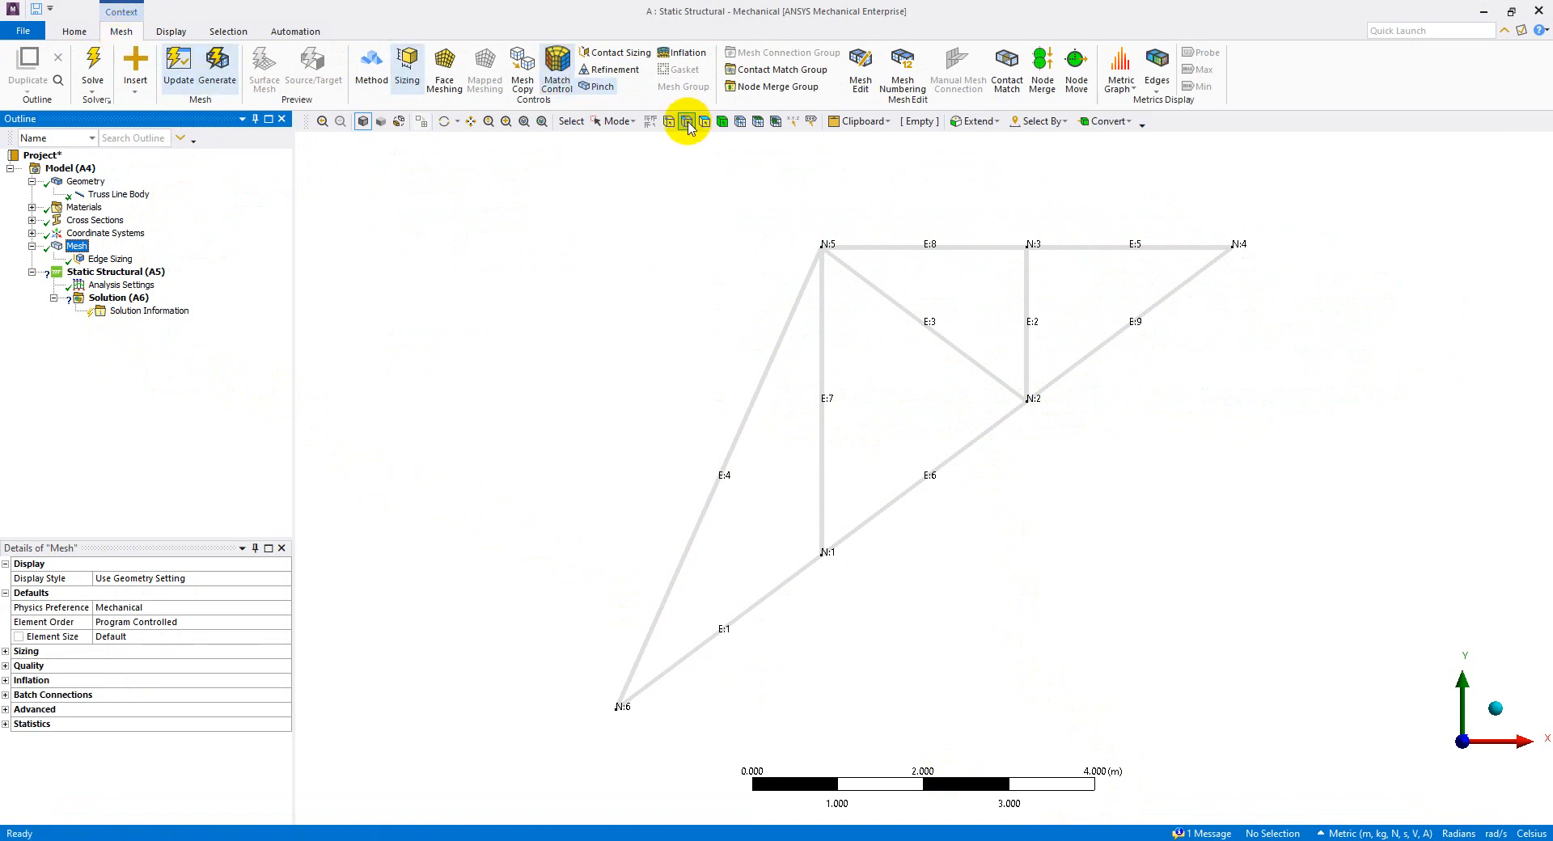
left_click(903, 68)
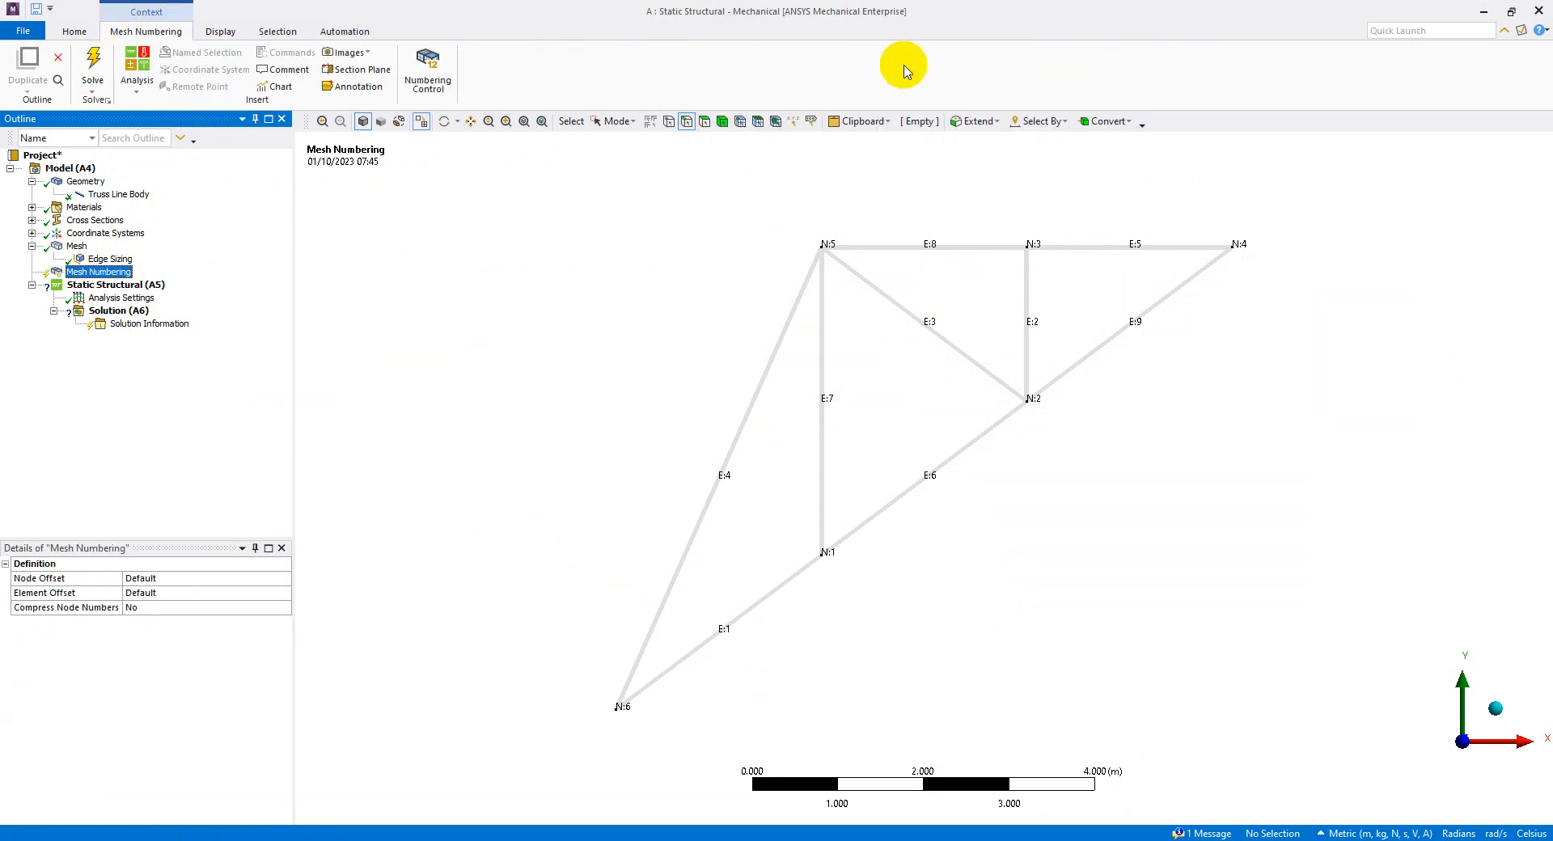
left_click(428, 77)
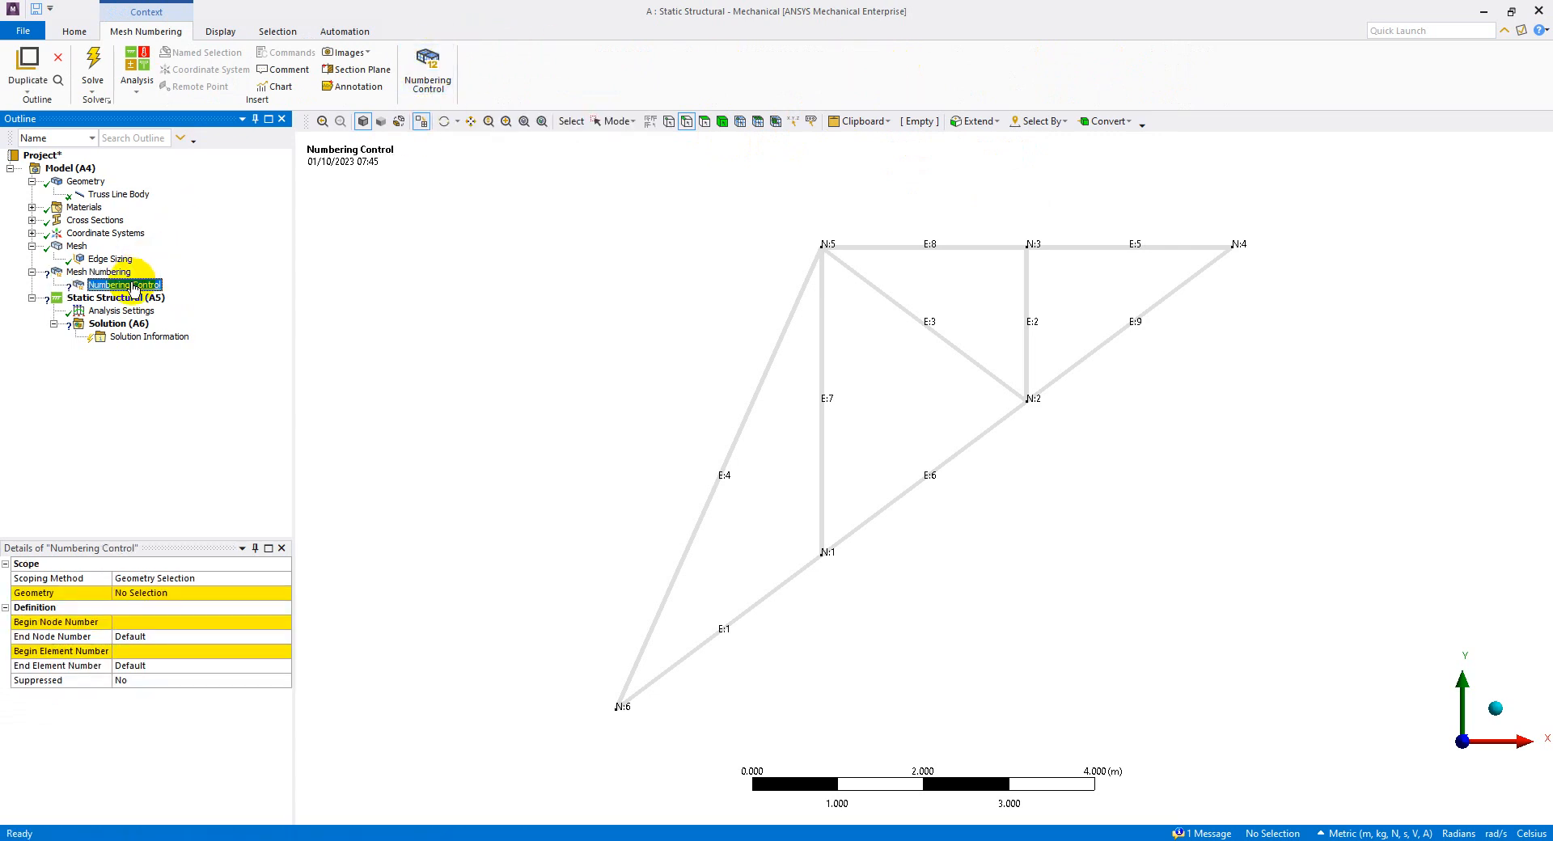
Assign node number 1 to the truss vertex at the origin and run Solve to renumber the mesh
left_click(150, 597)
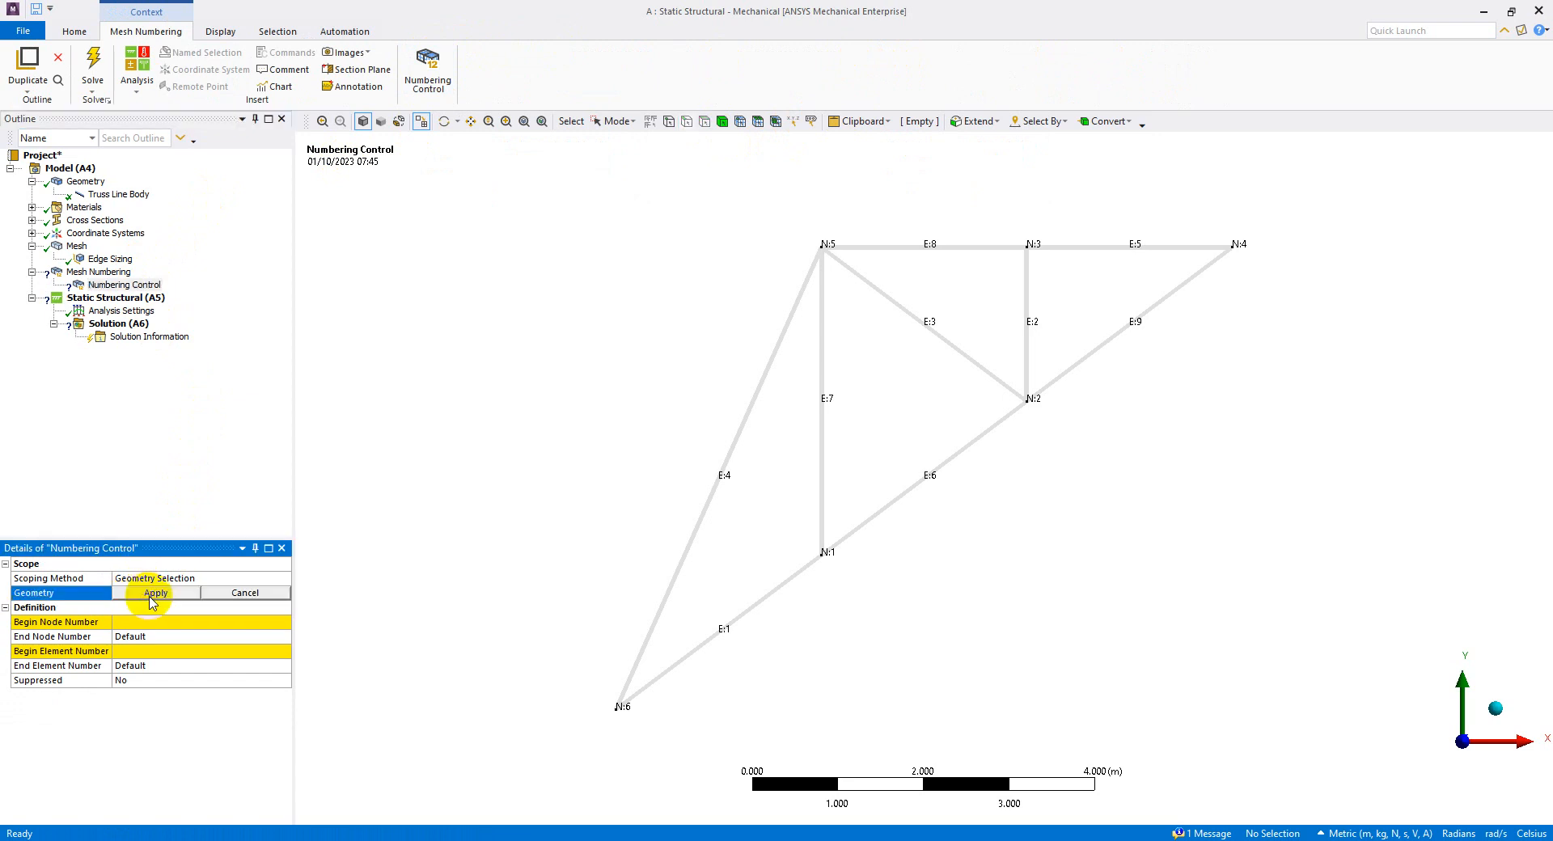
left_click(669, 123)
left_click_drag(600, 654, 643, 741)
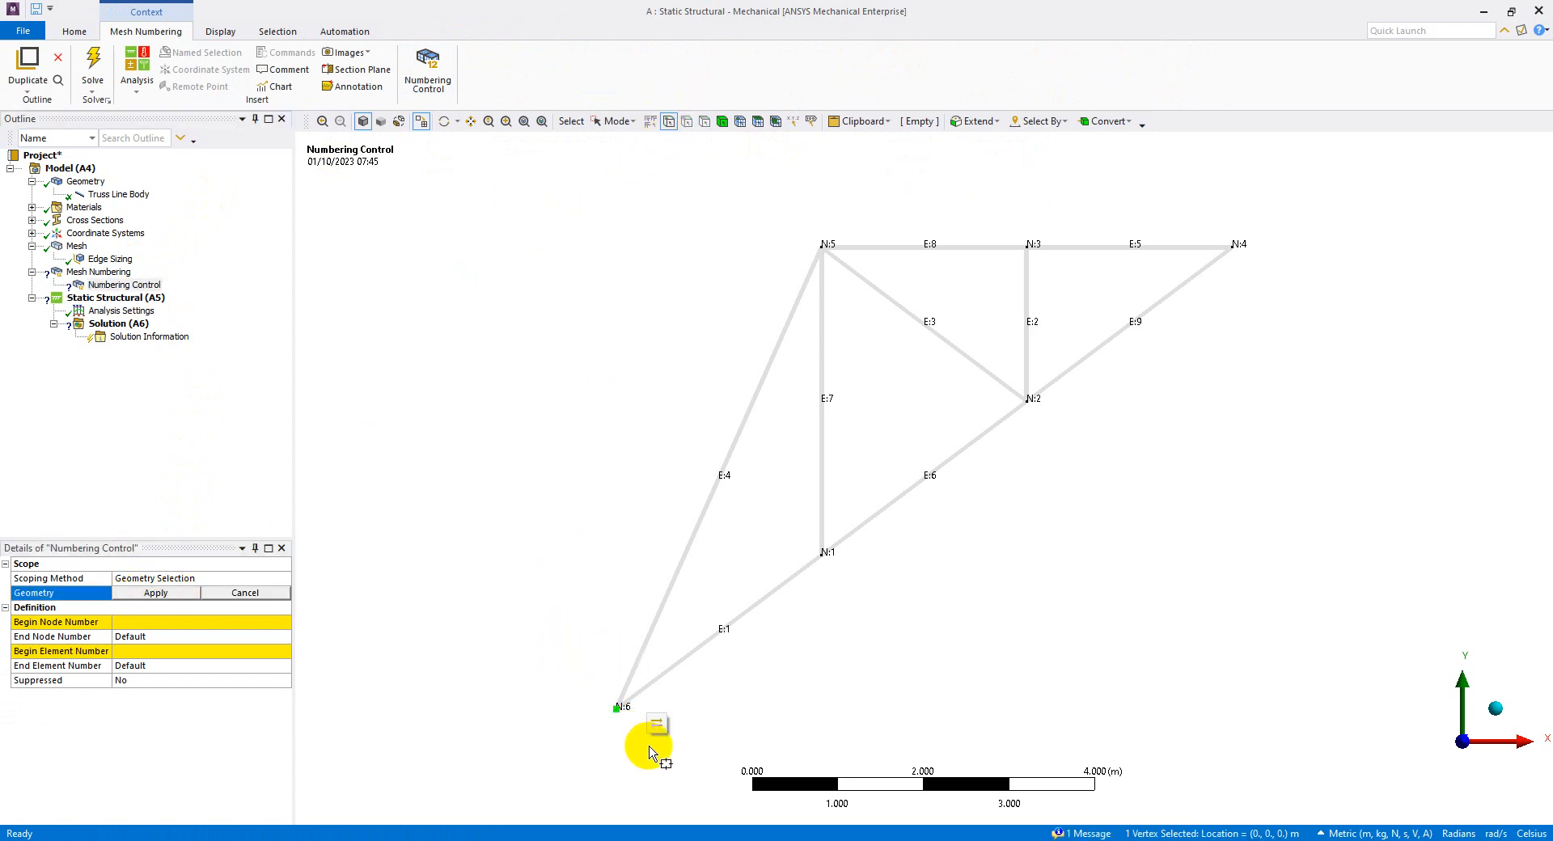
left_click(155, 594)
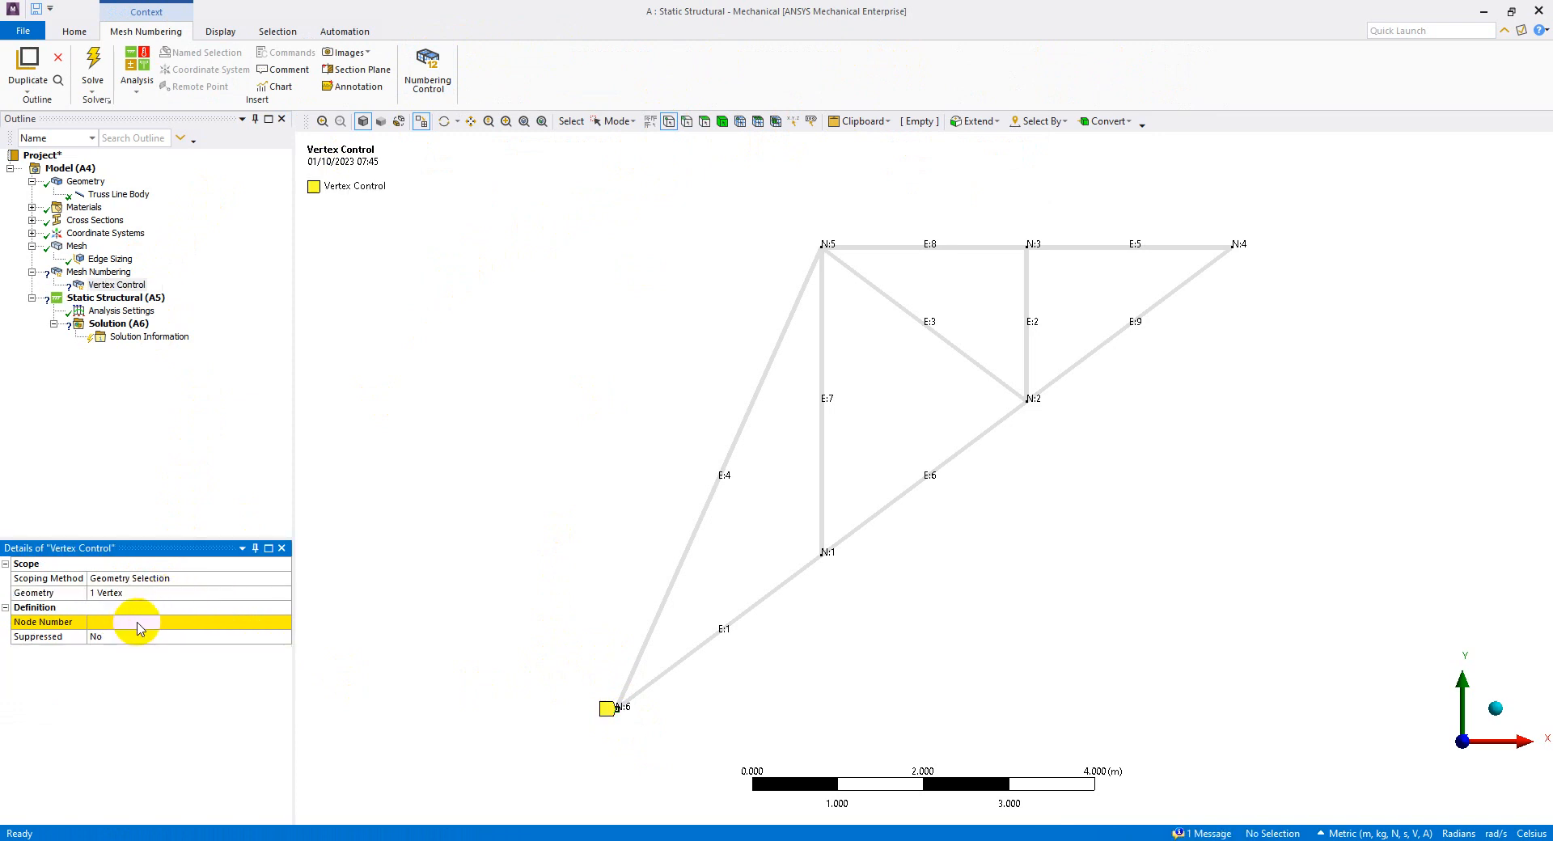
left_click(138, 622)
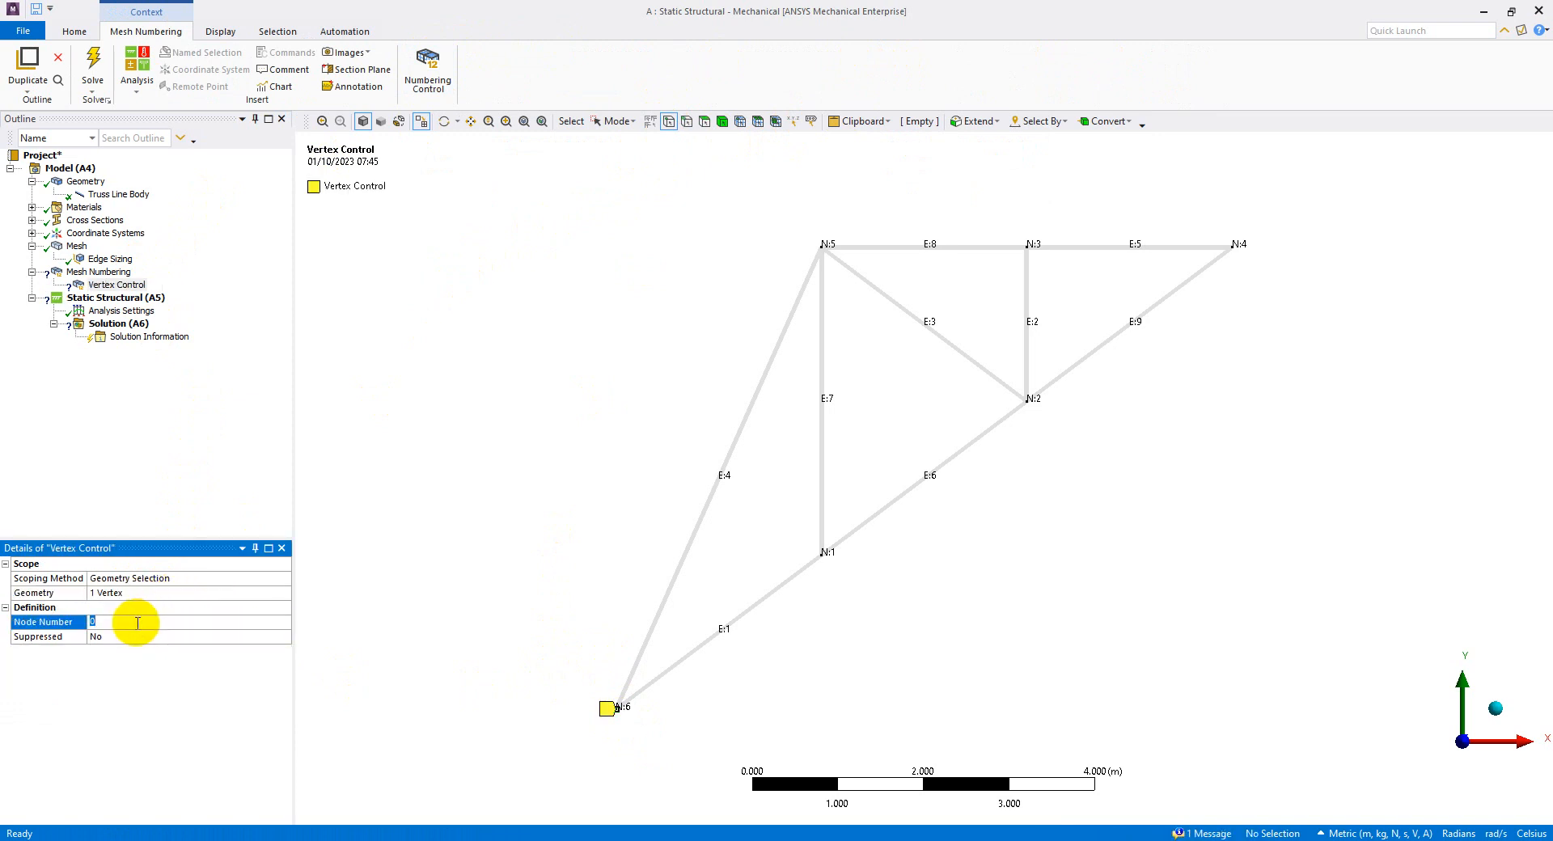
left_click(154, 697)
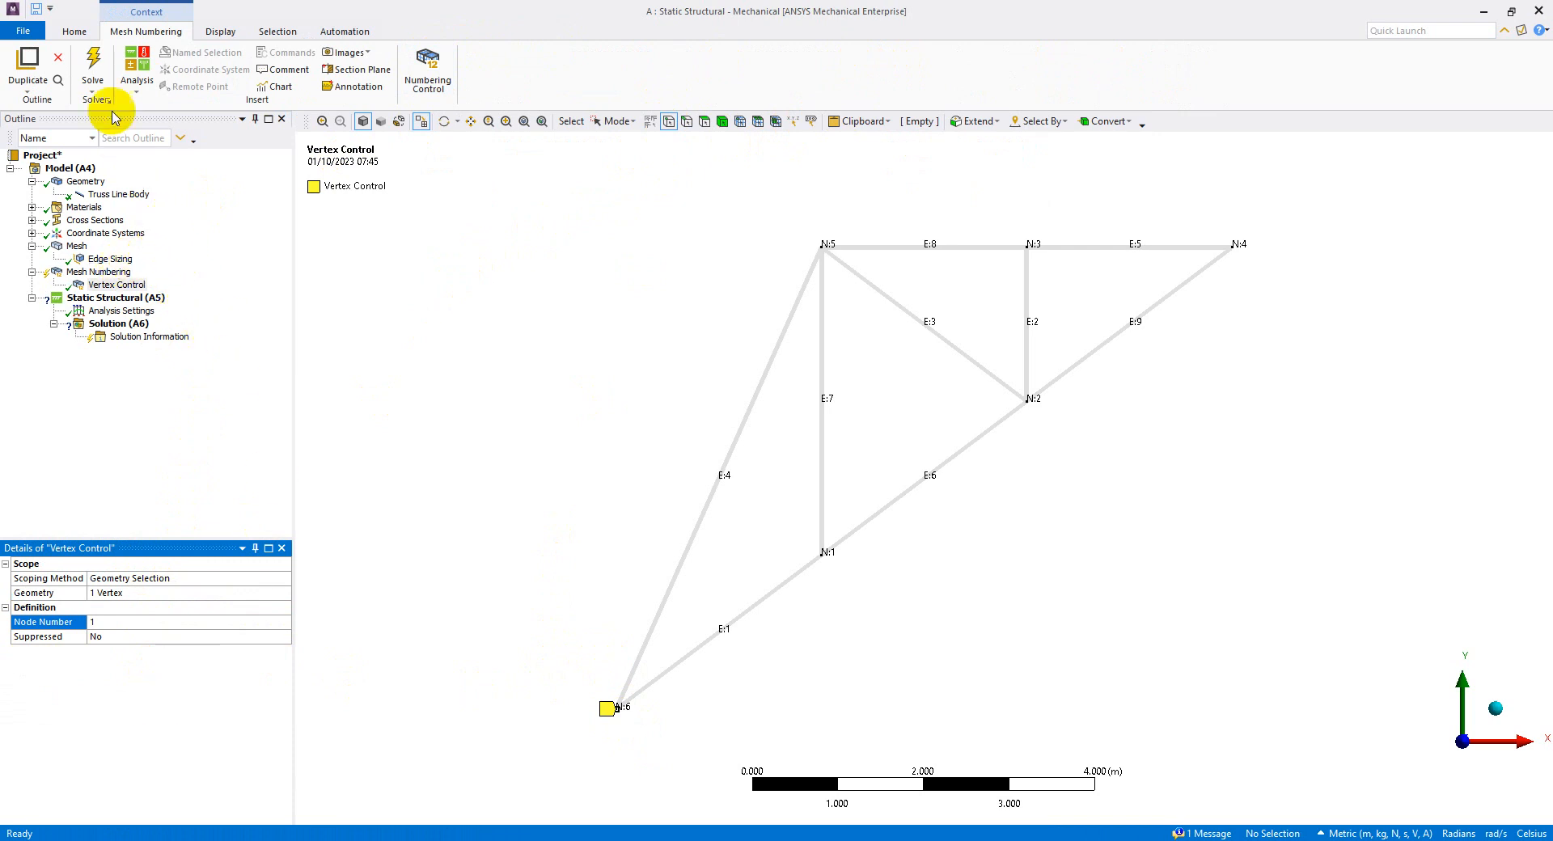
left_click(92, 65)
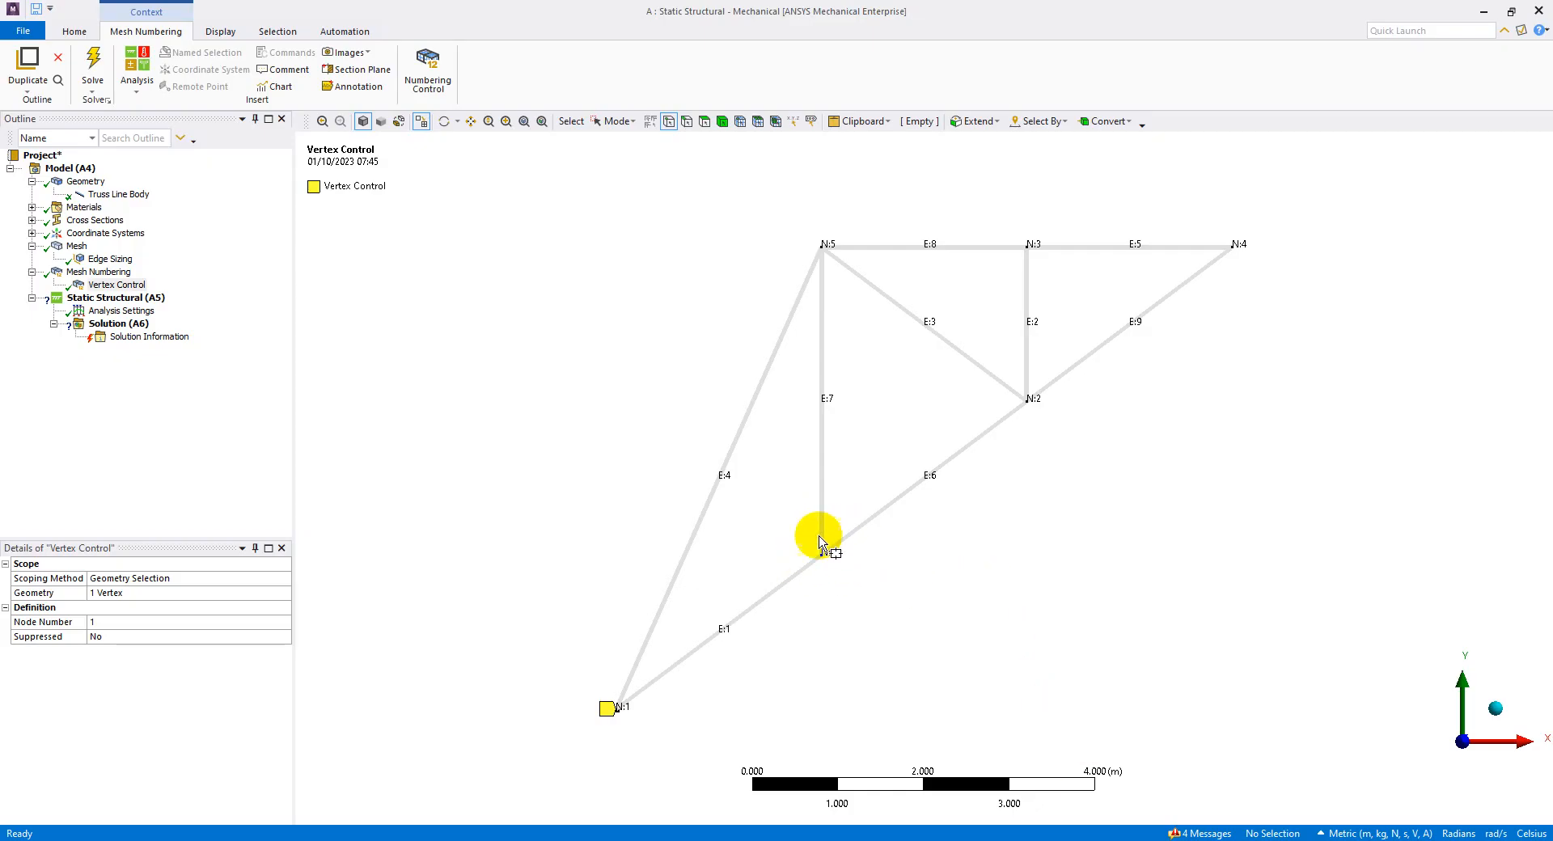
Insert a second numbering control and scope it to the vertex at (2.4, 1.8, 0) m
left_click(98, 273)
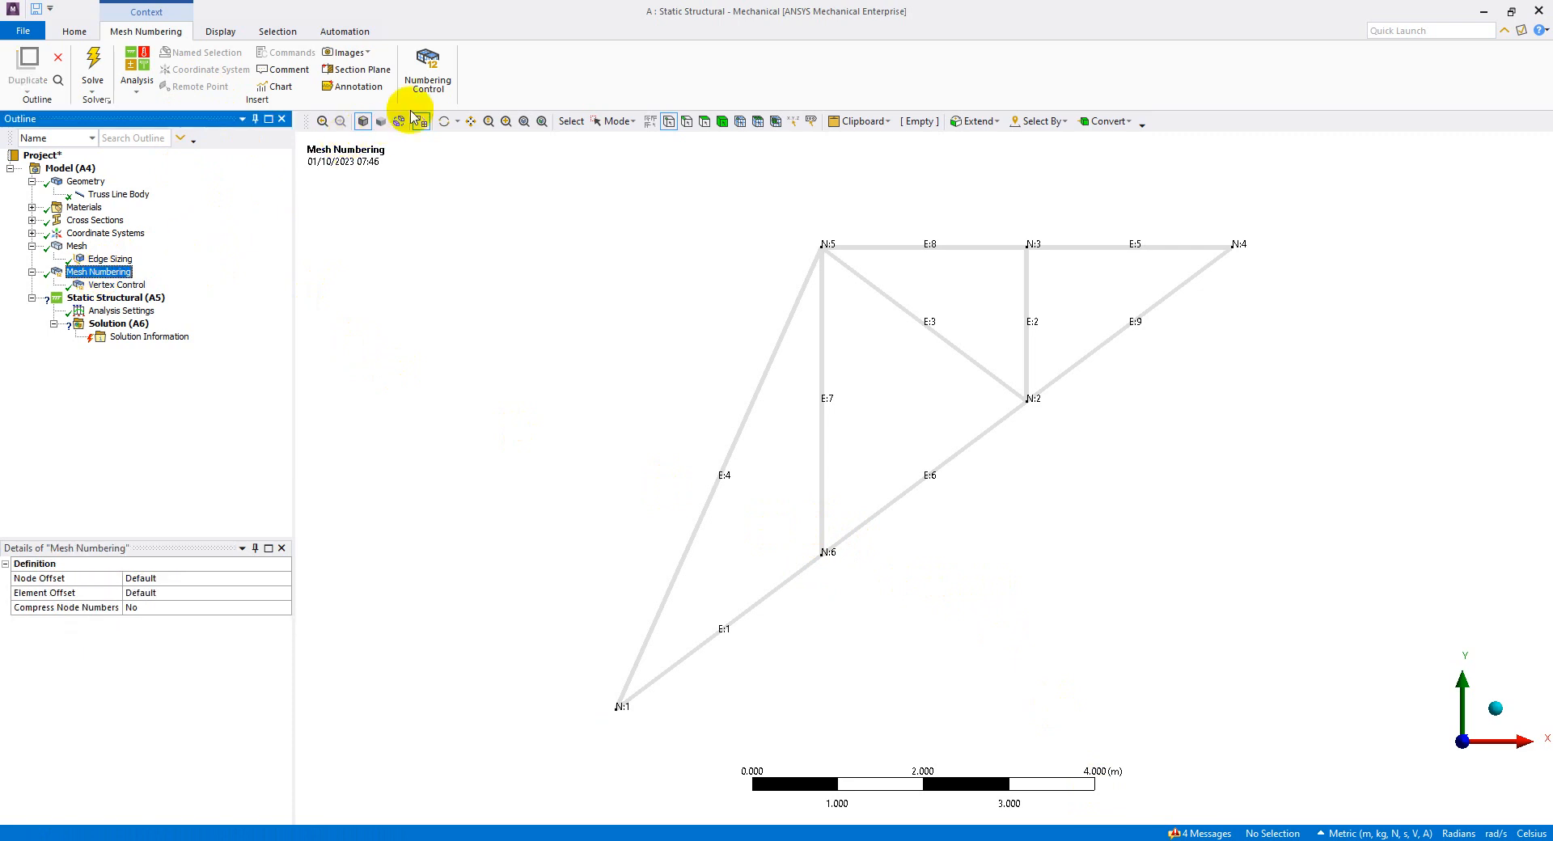
left_click(429, 70)
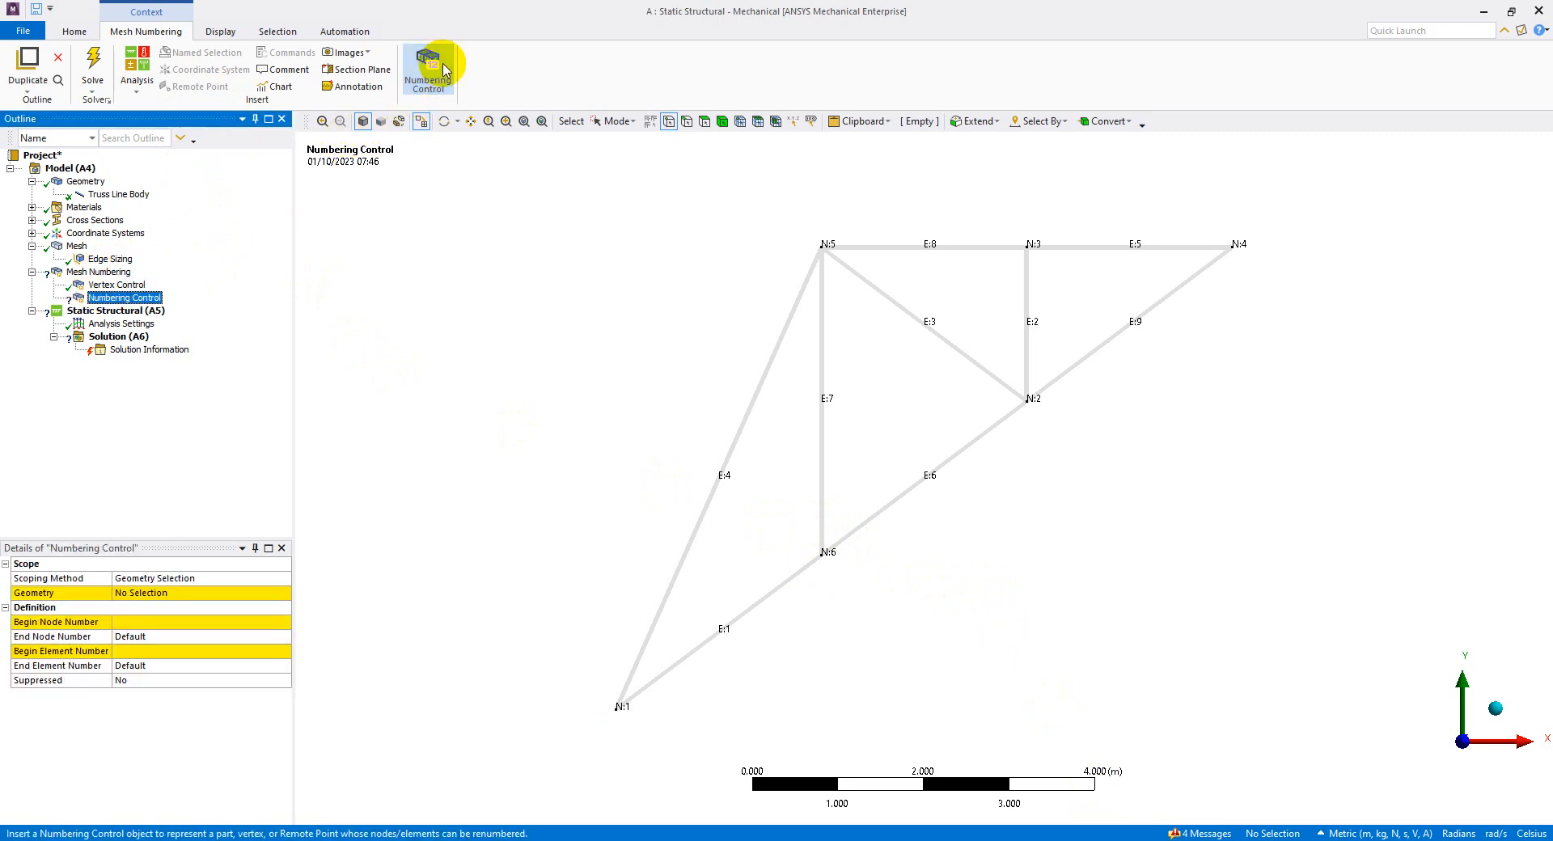
left_click(146, 593)
left_click(831, 564)
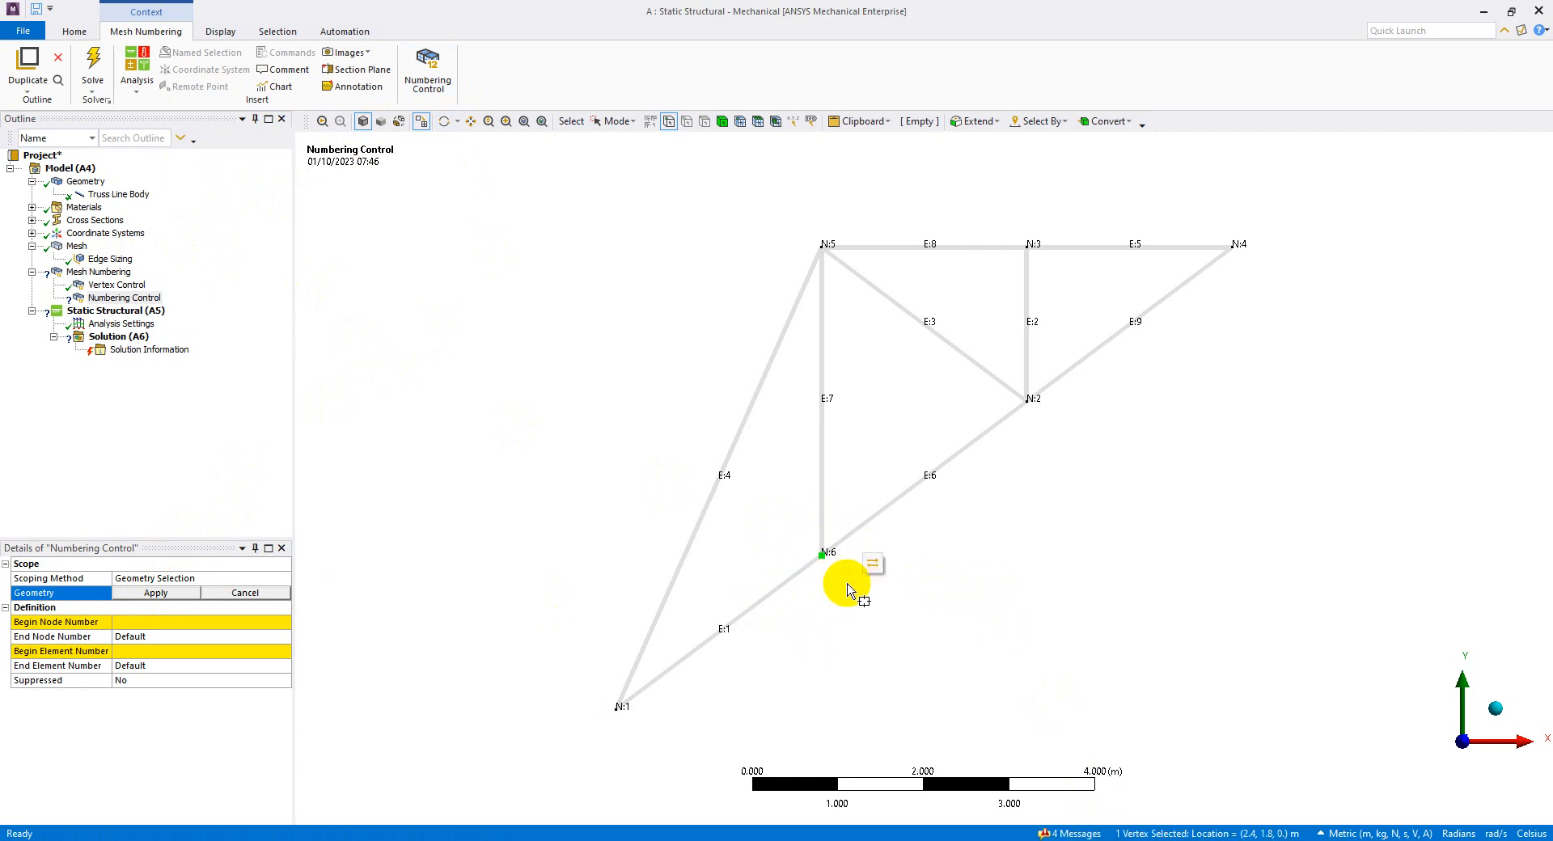
left_click(162, 593)
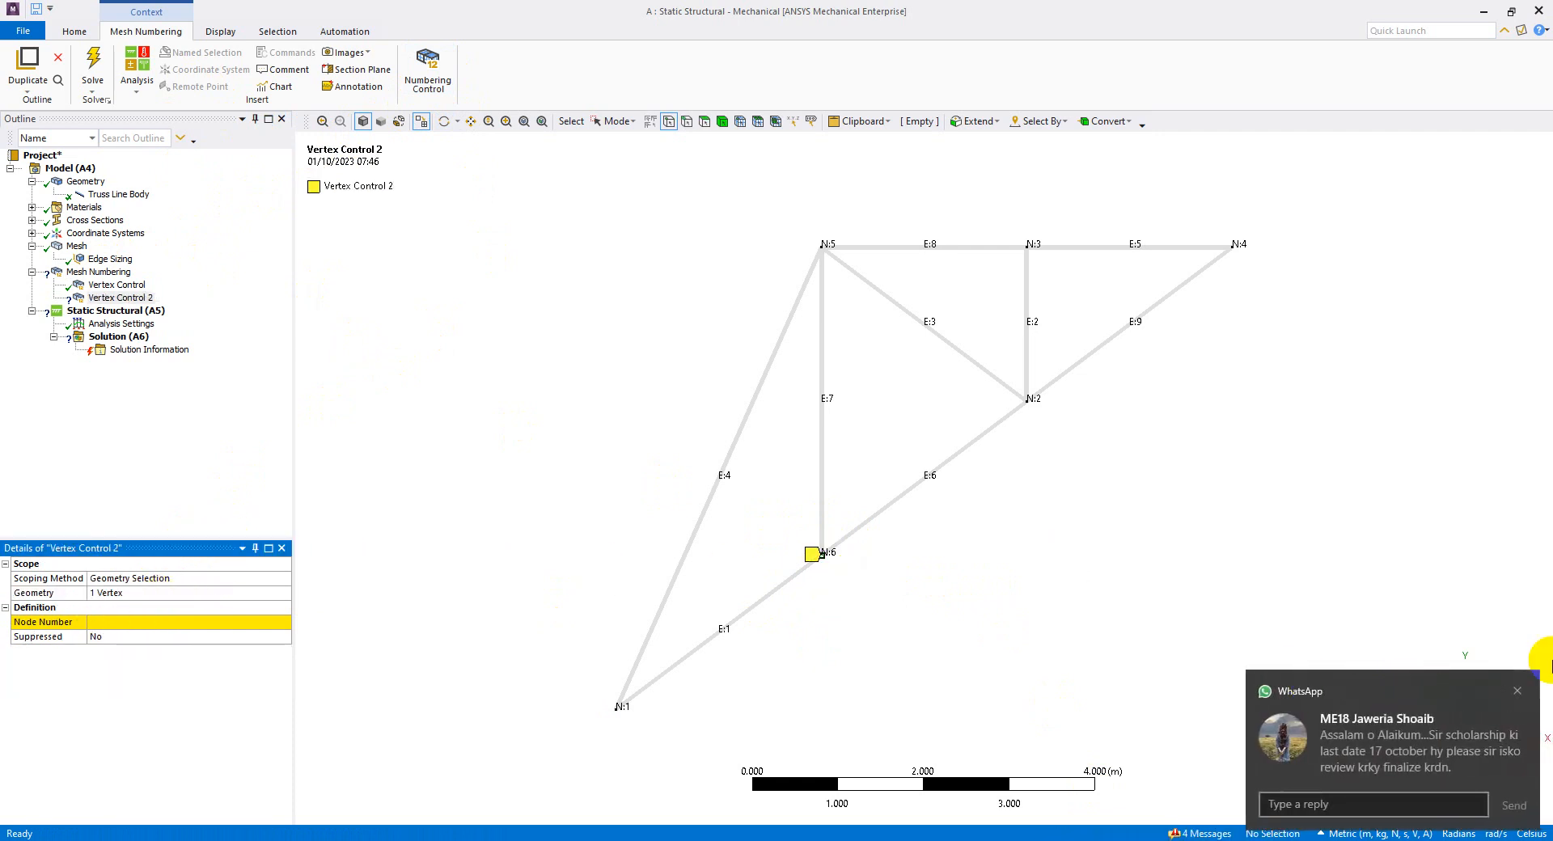
Dismiss the chat notification, set the second vertex control's node number to 2 and run Solve to renumber the mesh
left_click(1518, 690)
left_click(105, 623)
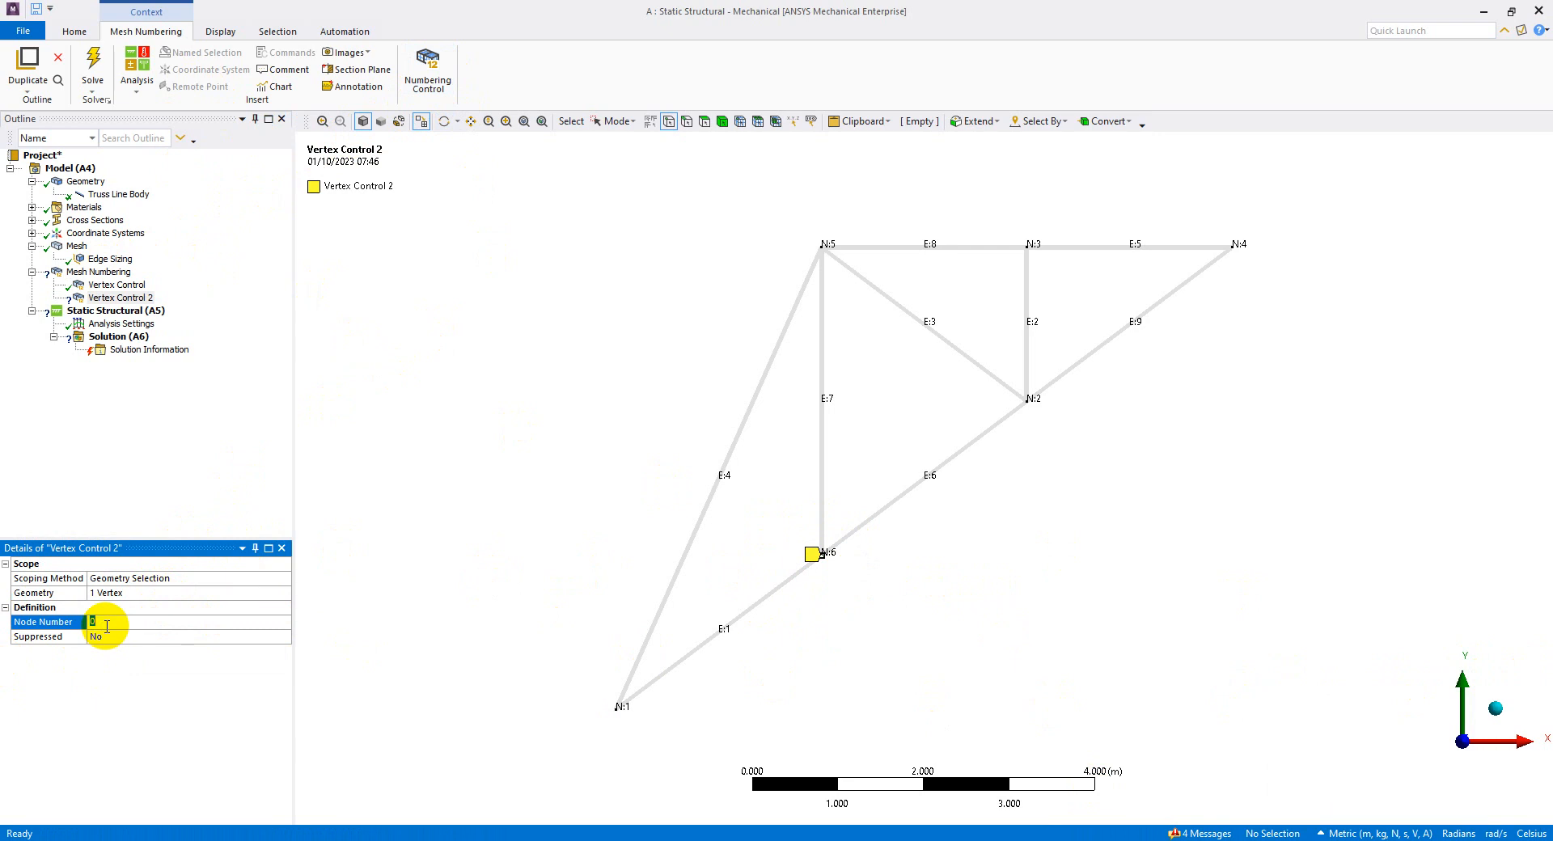
type("2")
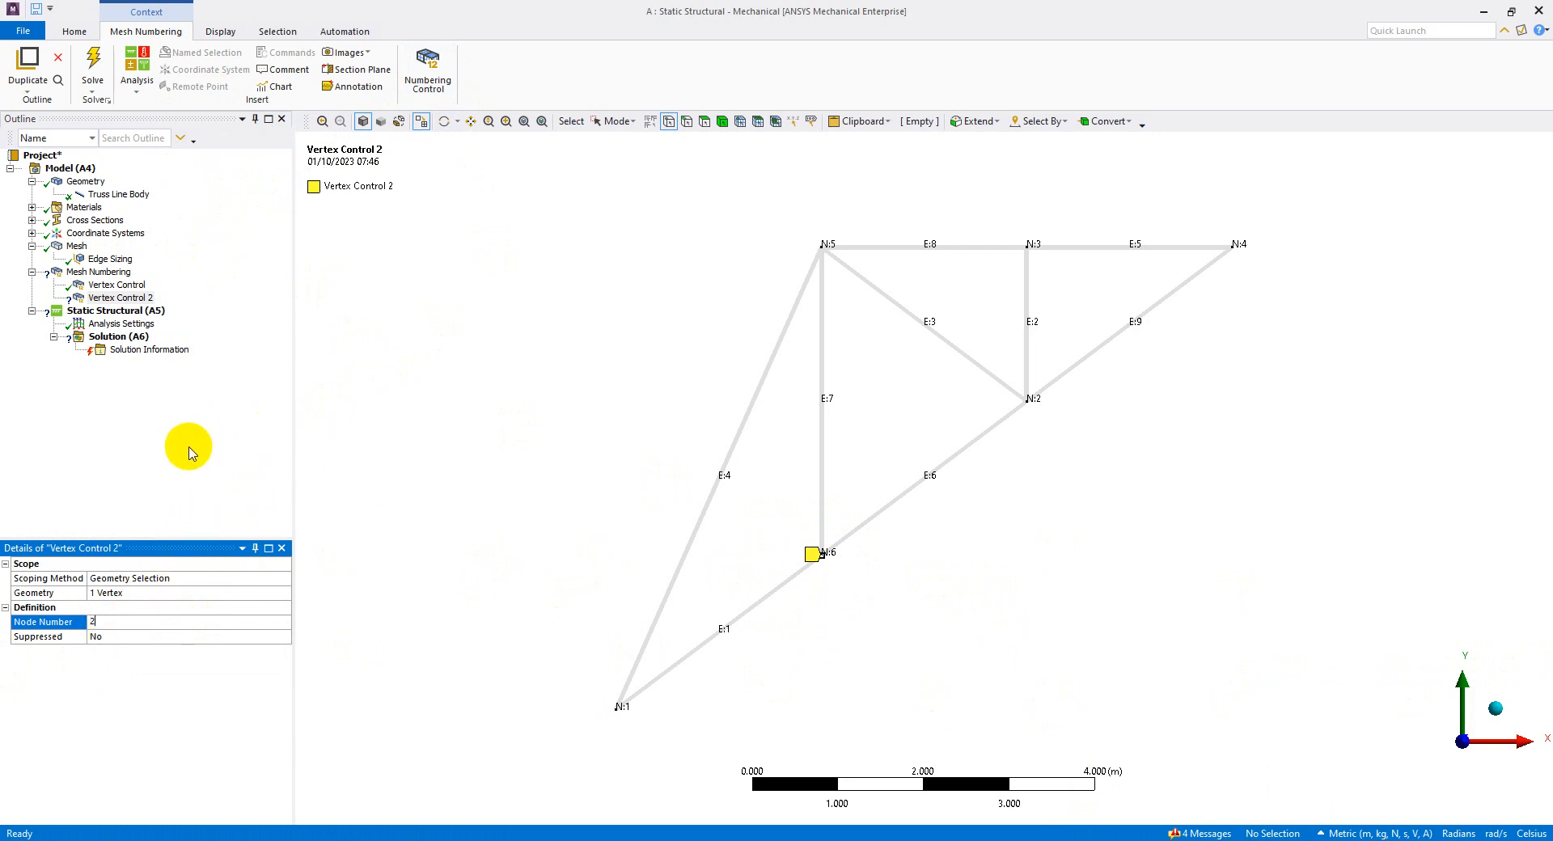
left_click(150, 417)
right_click(153, 416)
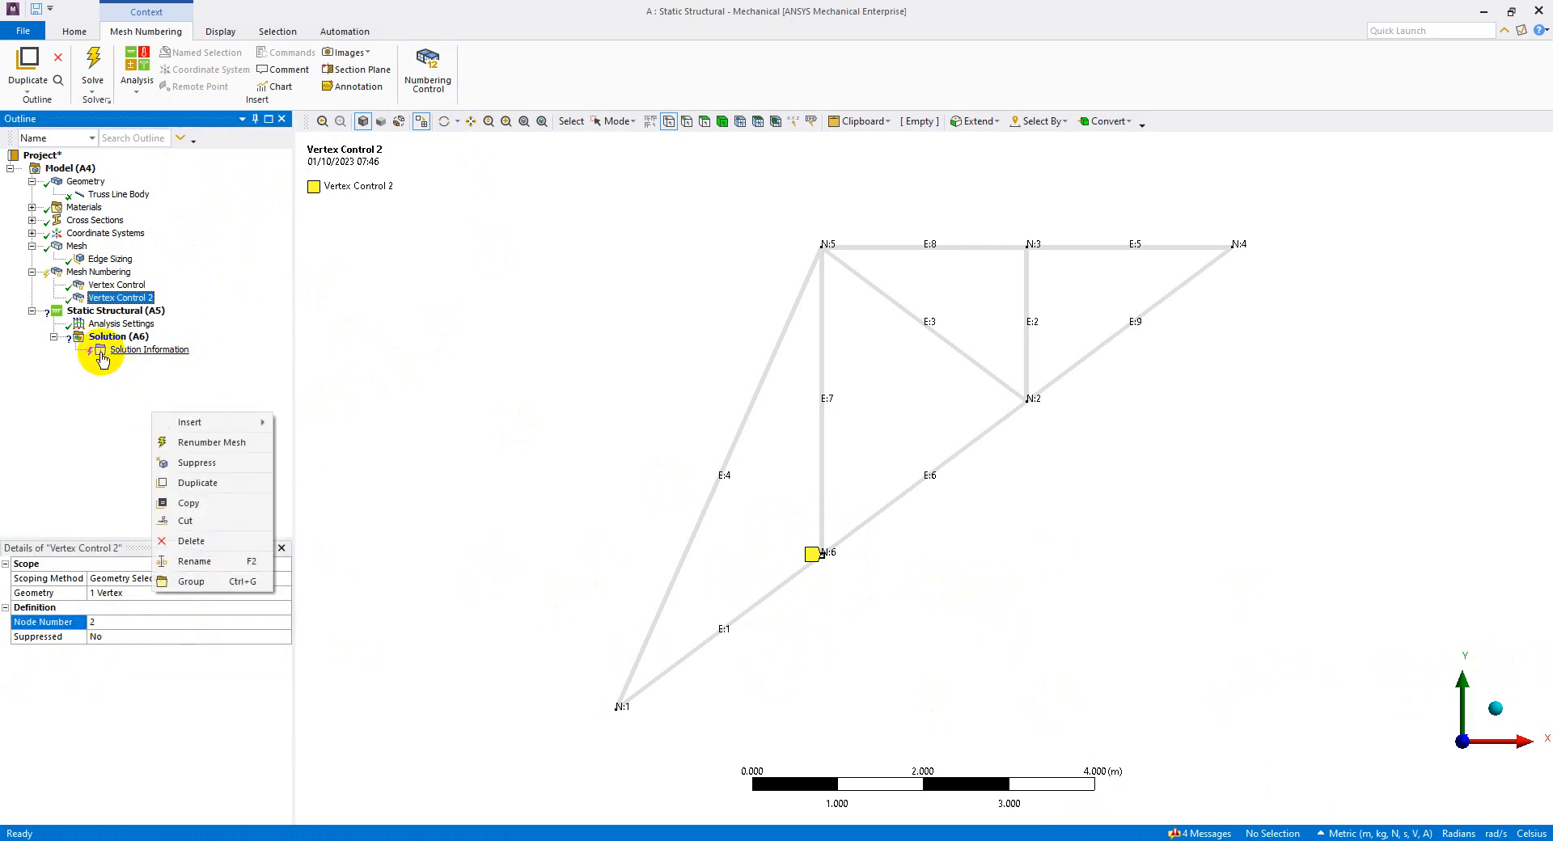
left_click(94, 65)
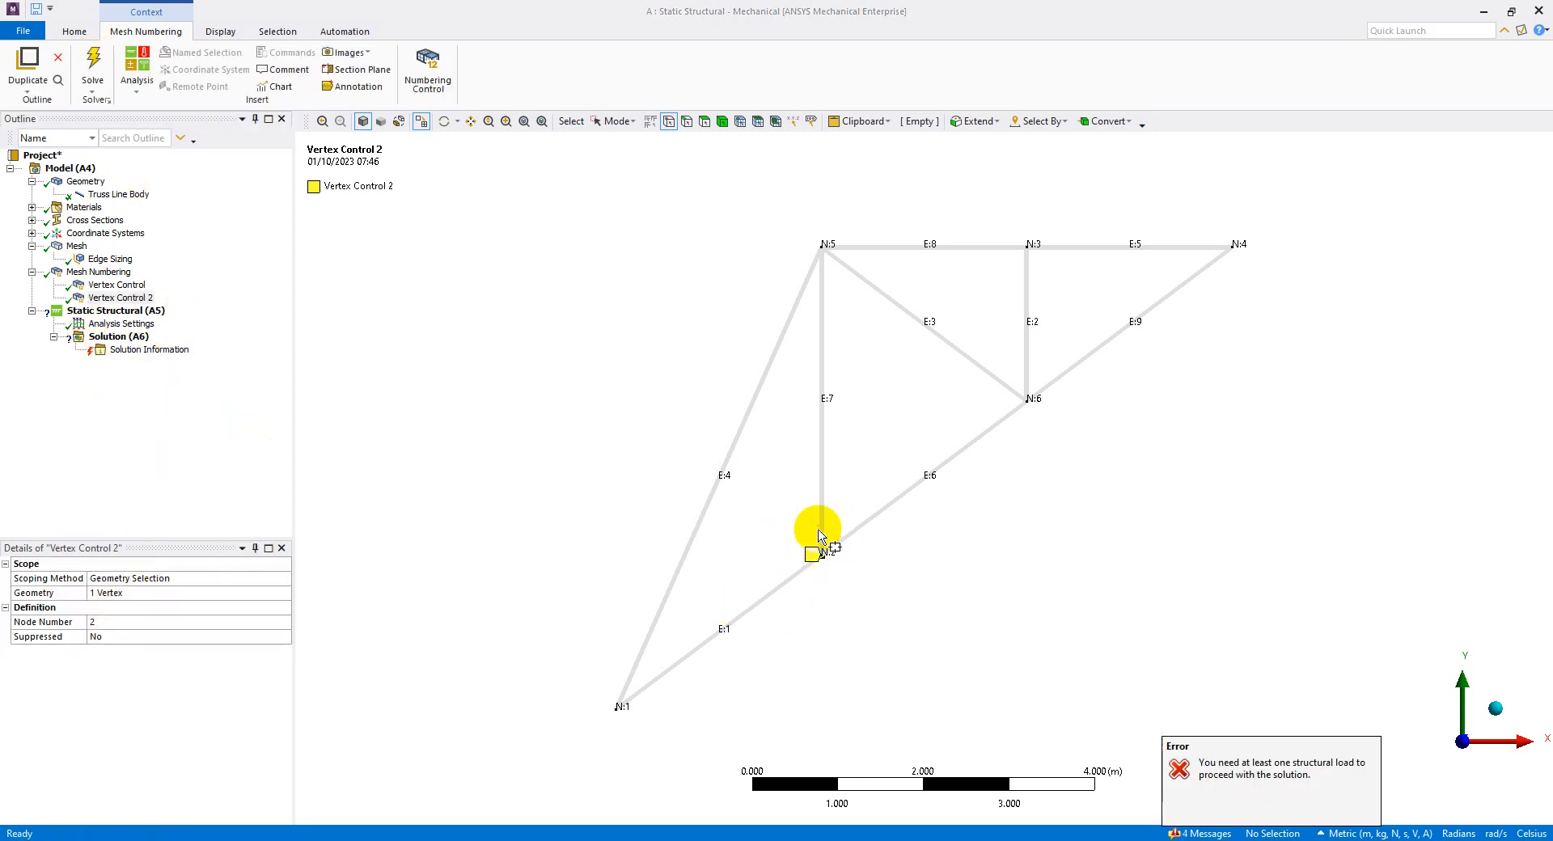
Review the vertex controls against the PowerPoint truss figure and read the setup instructions slide, returning to Mechanical
left_click(117, 285)
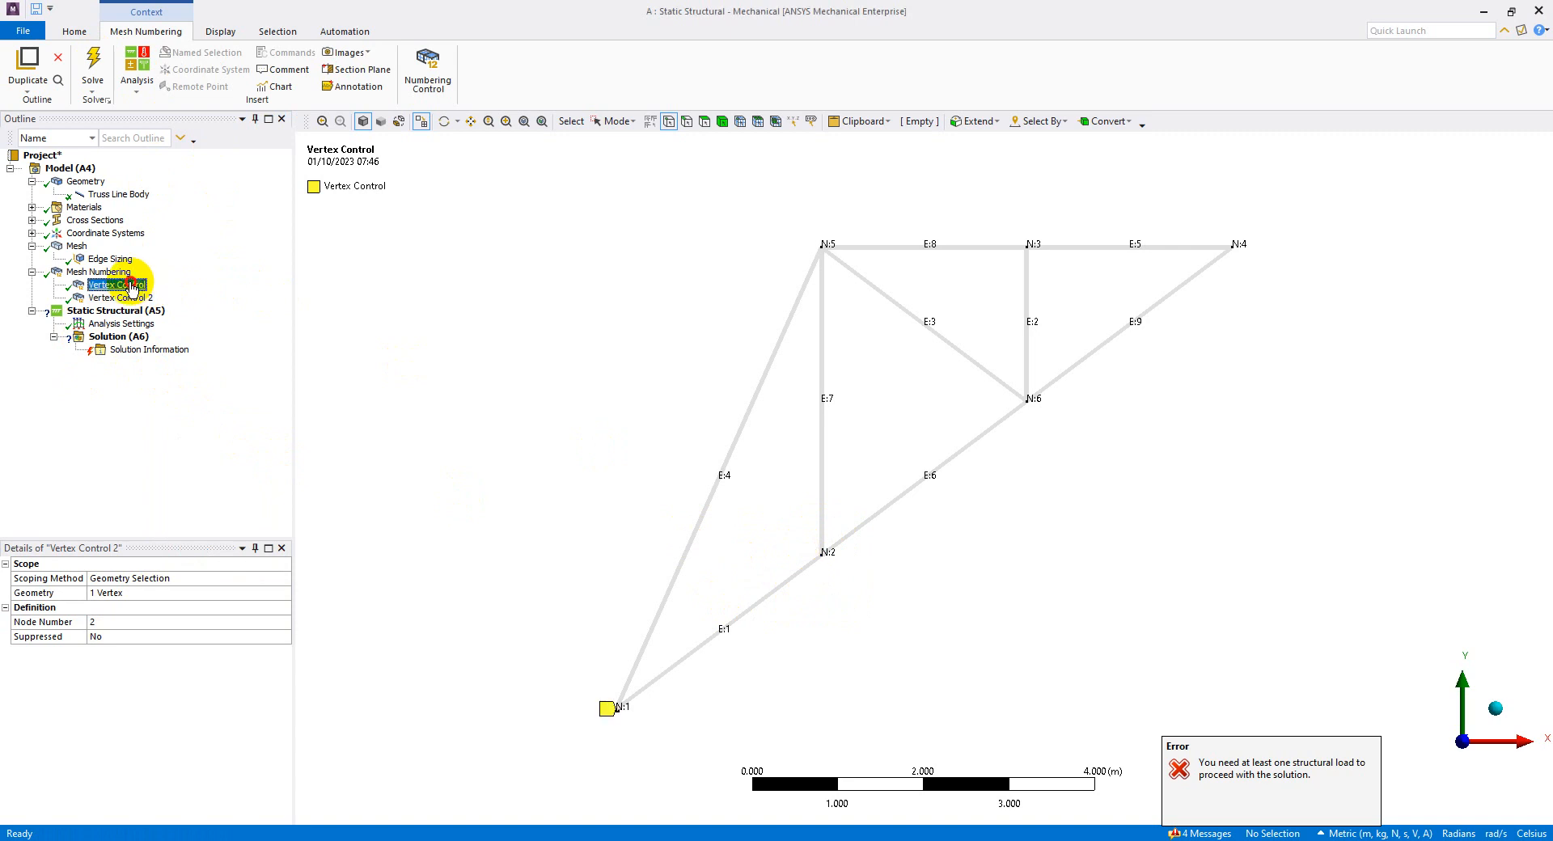
left_click(130, 299)
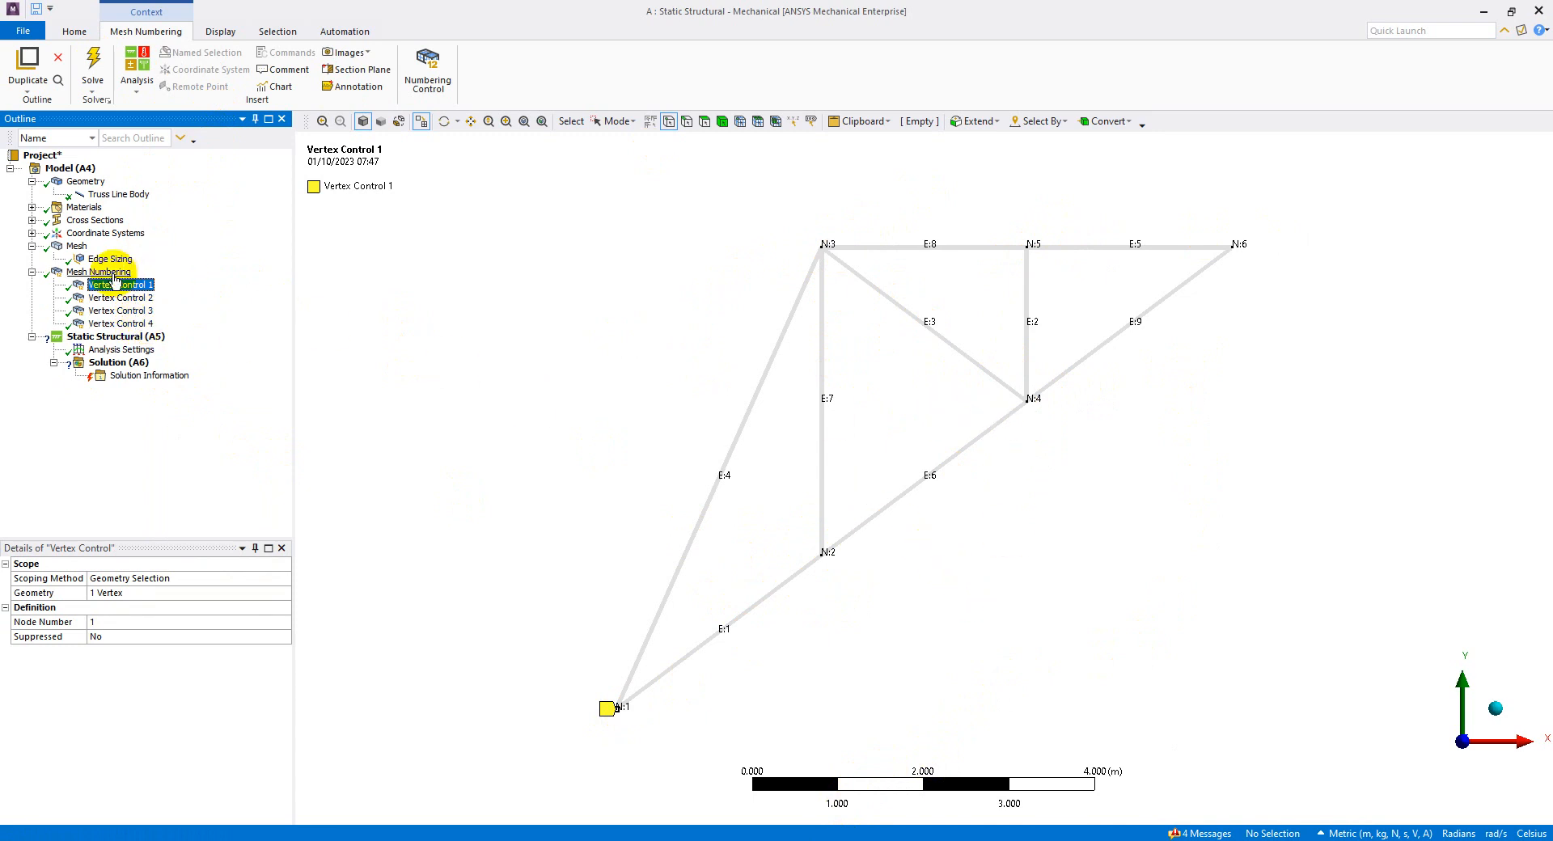
left_click(152, 298)
left_click(144, 310)
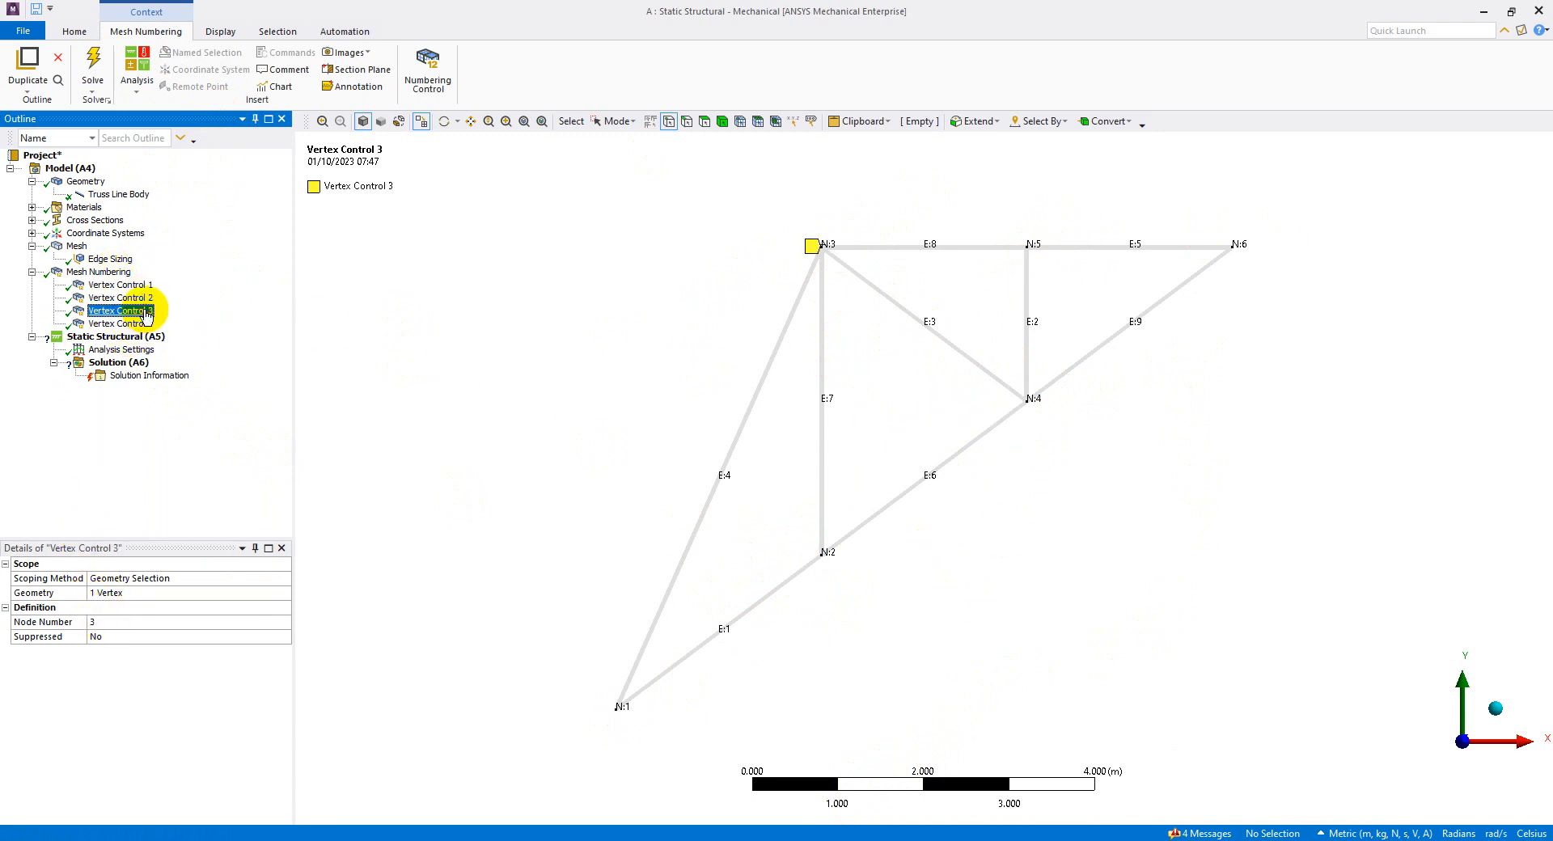
left_click(142, 324)
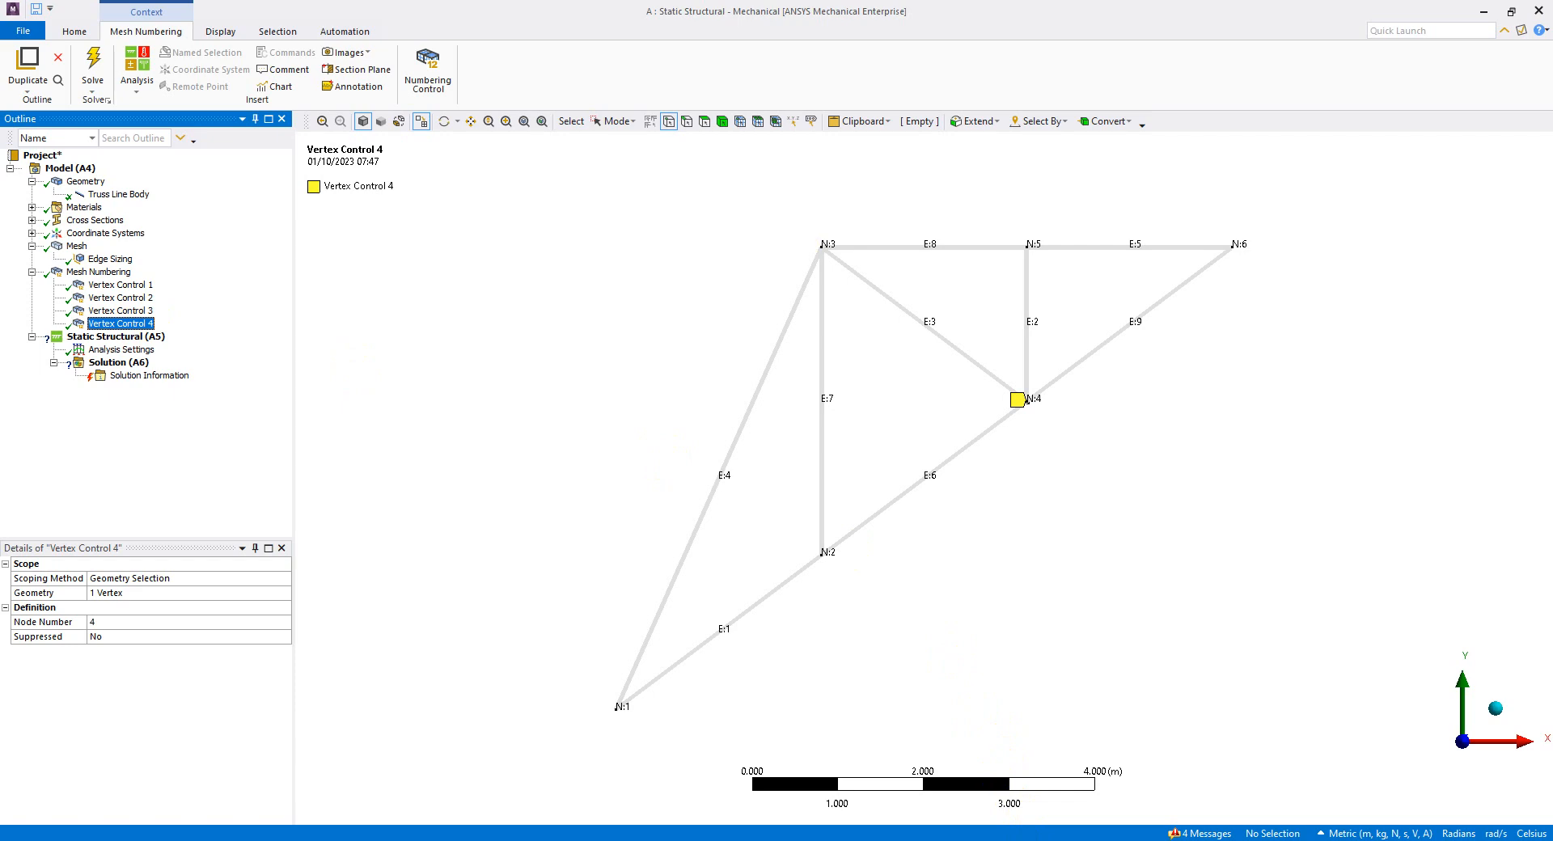
left_click(1047, 840)
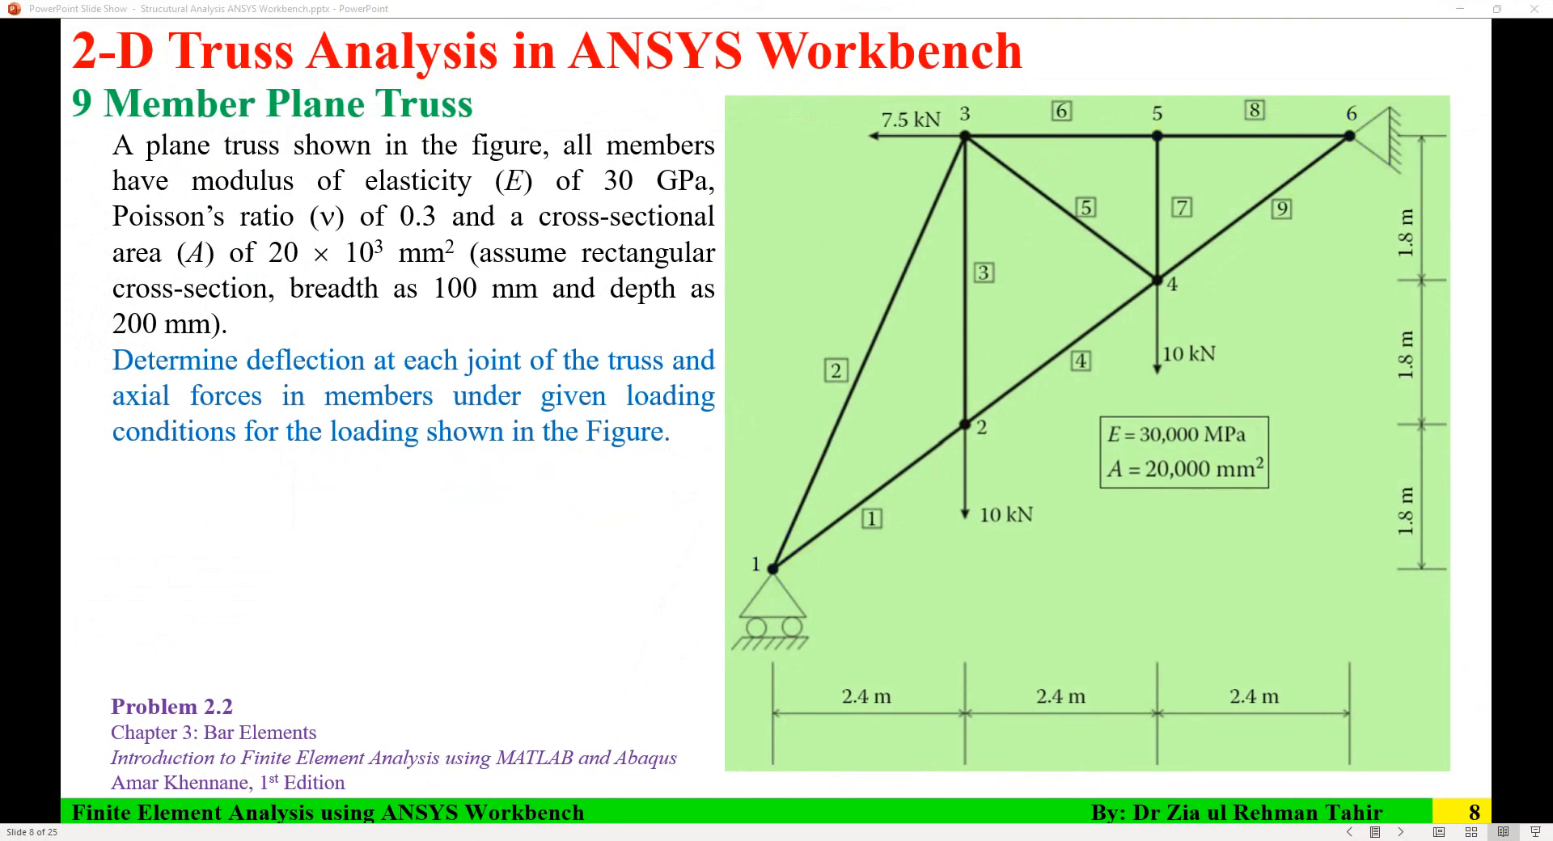
key("alt+Tab")
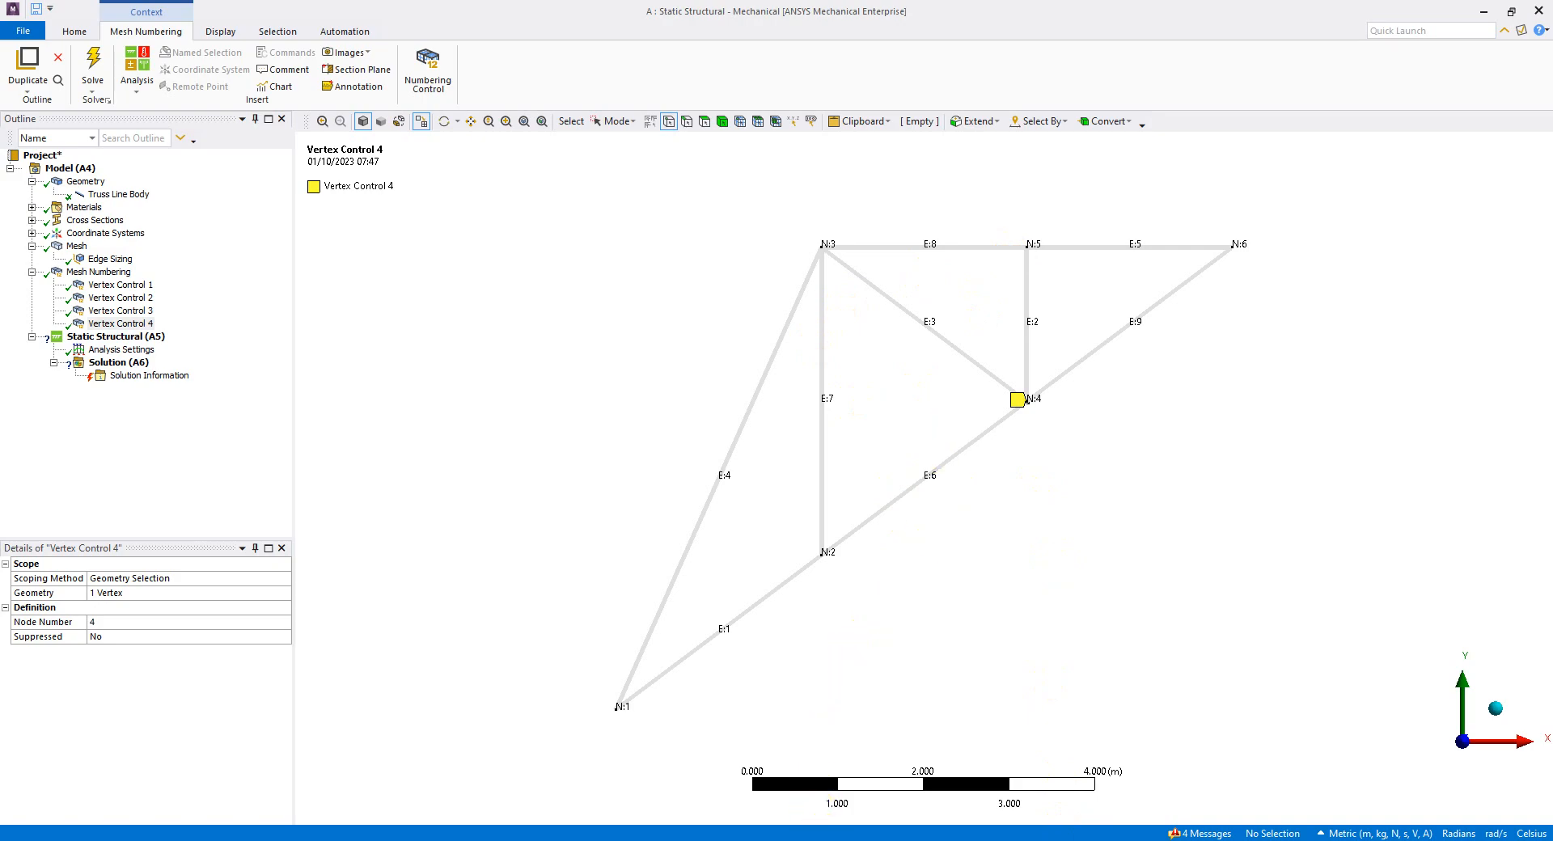
key("alt+Tab")
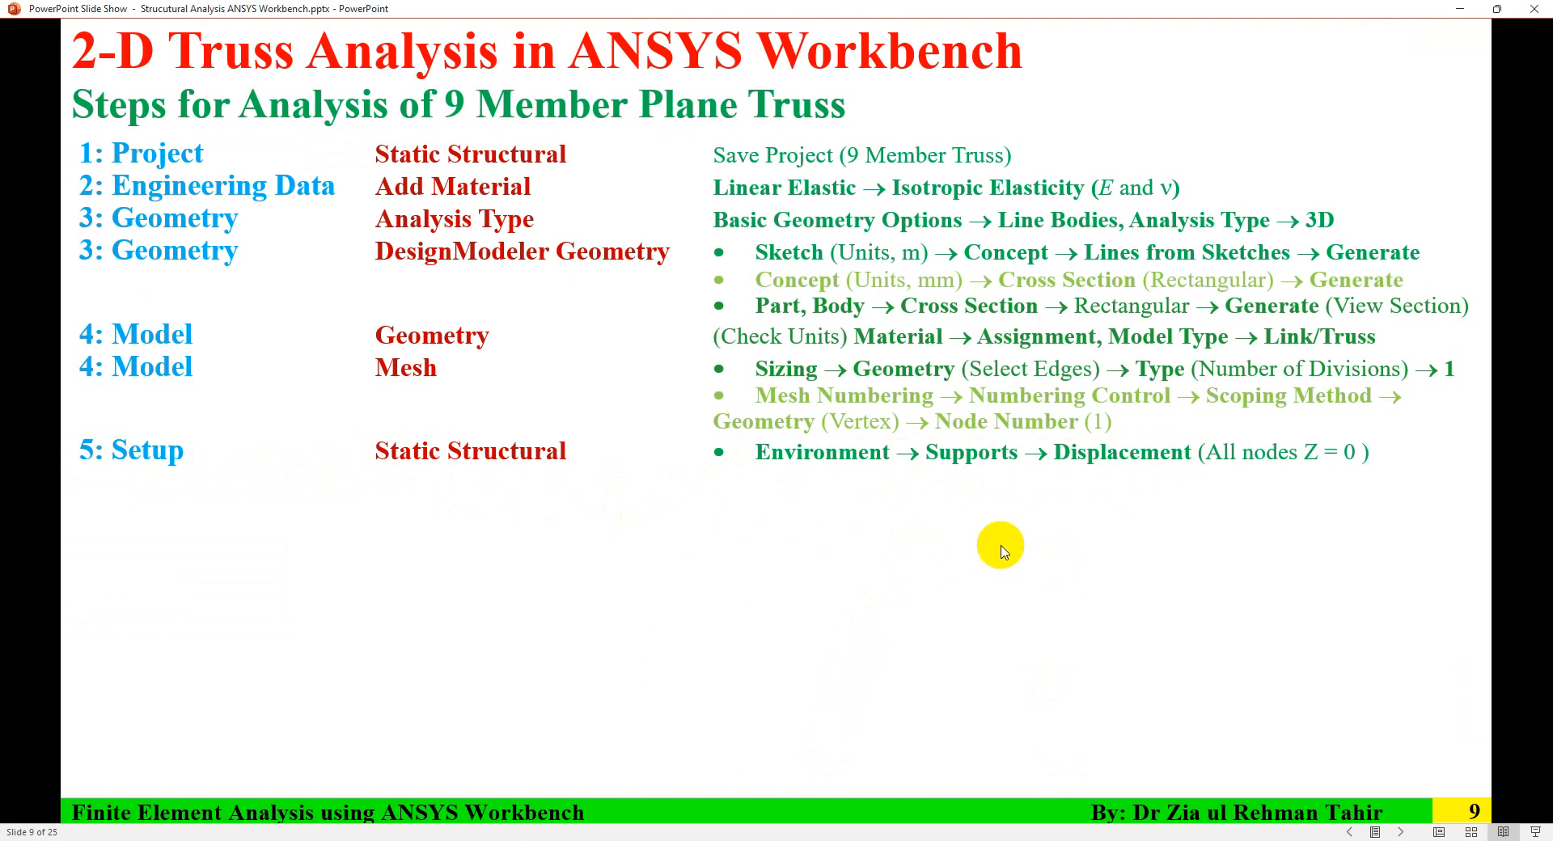
left_click(1064, 840)
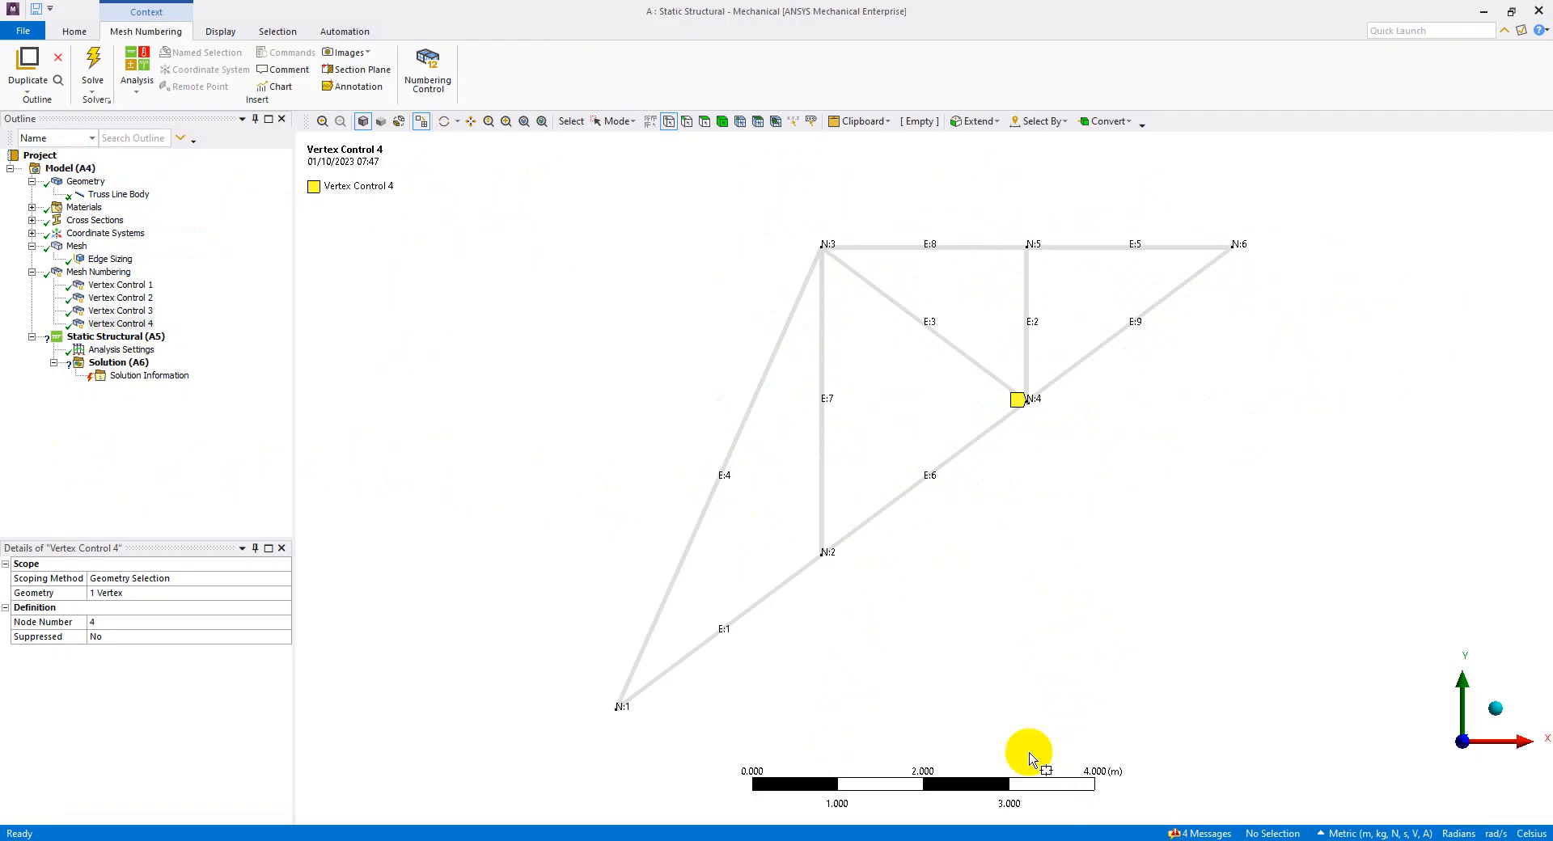
Add a Displacement support to Static Structural scoped to all six truss vertices, and hide the graph and tabular data
left_click(118, 338)
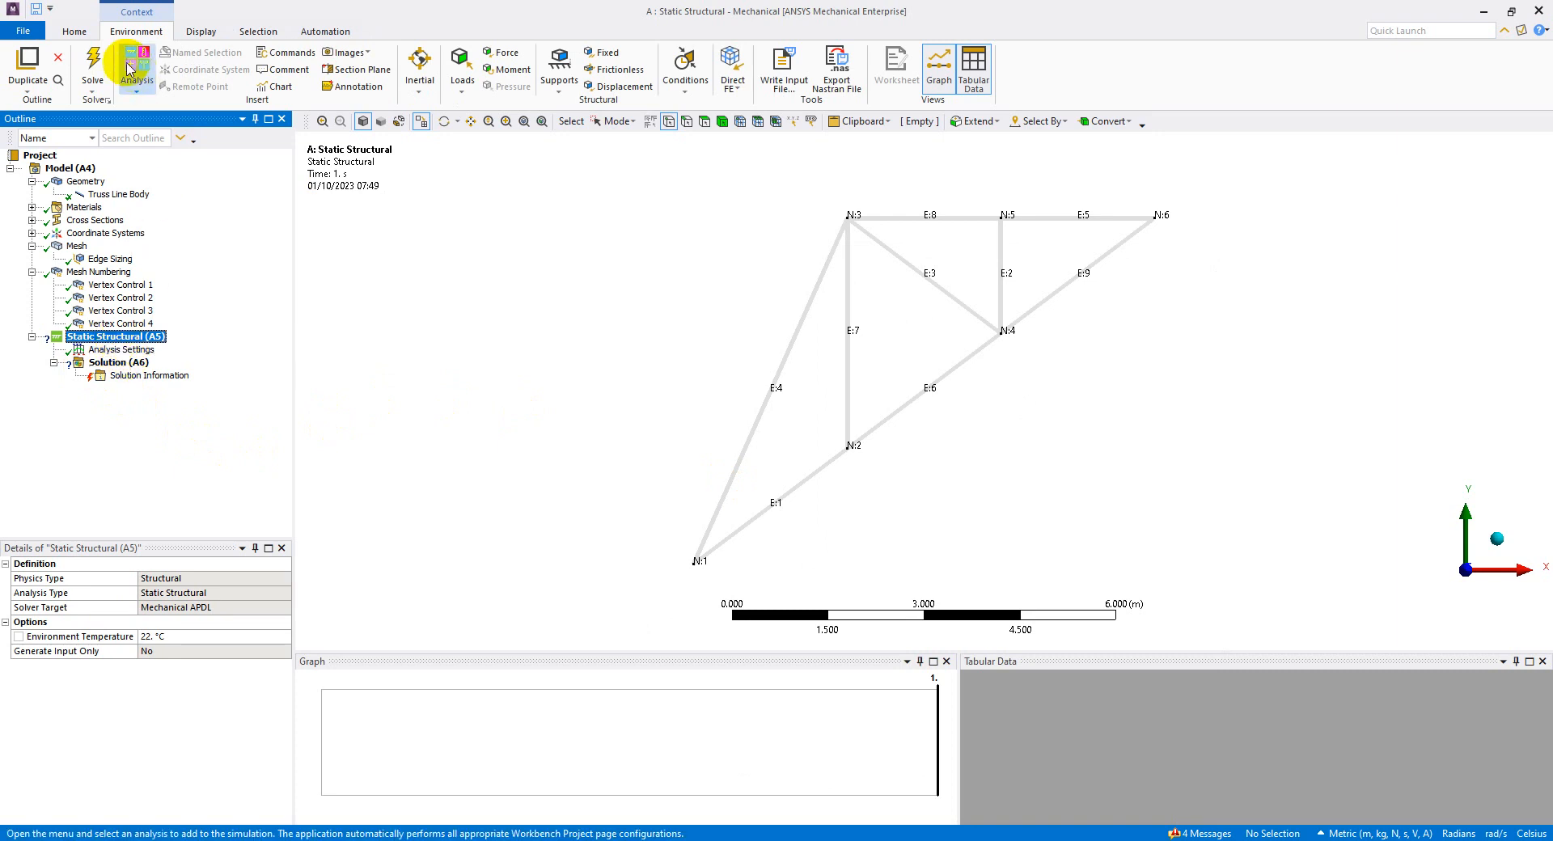
left_click(613, 86)
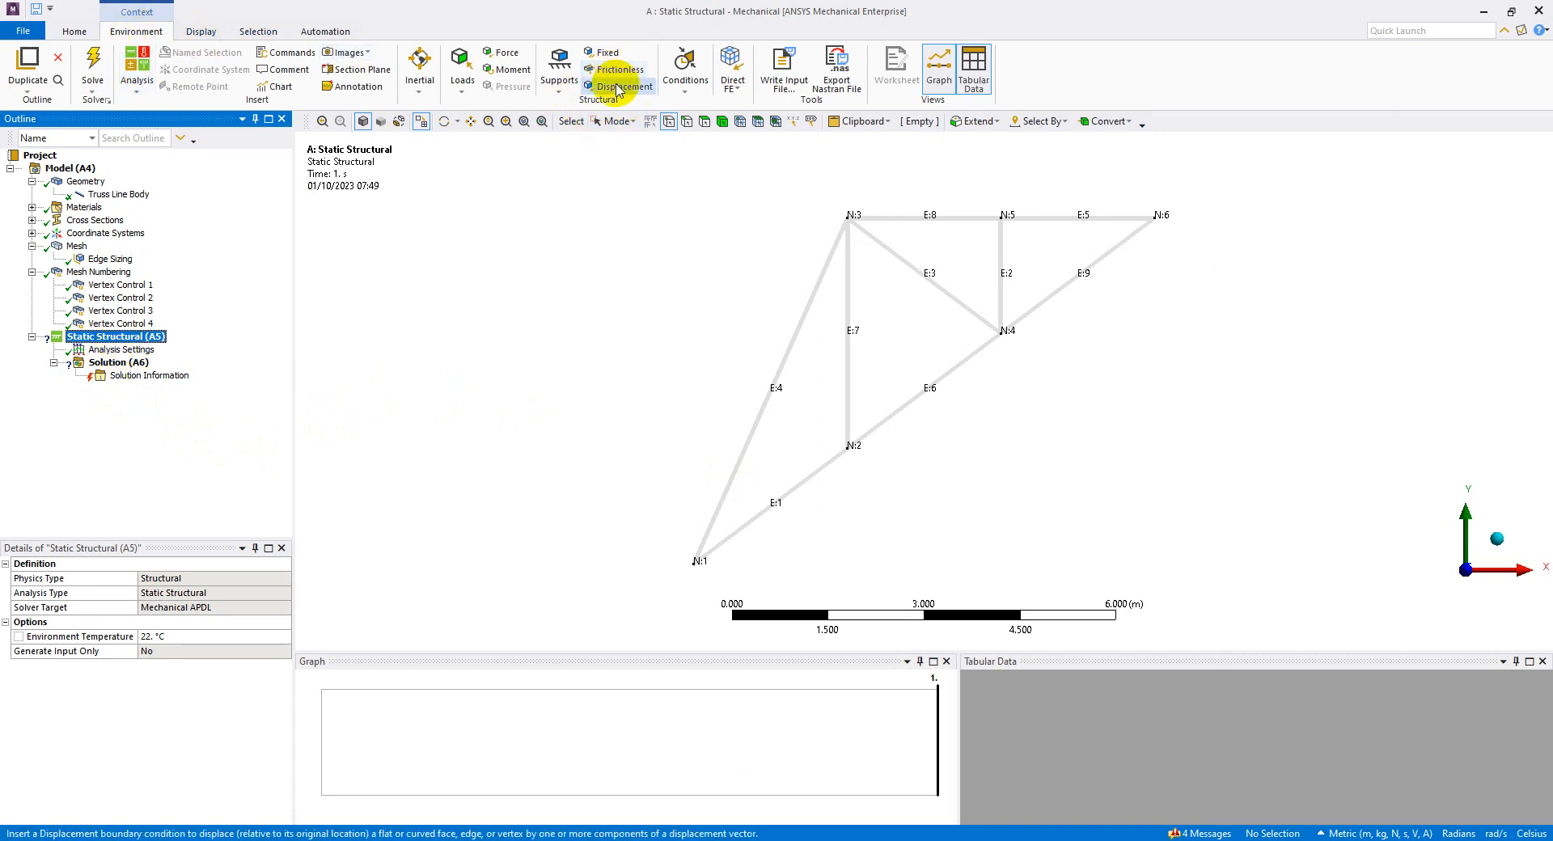
left_click(115, 363)
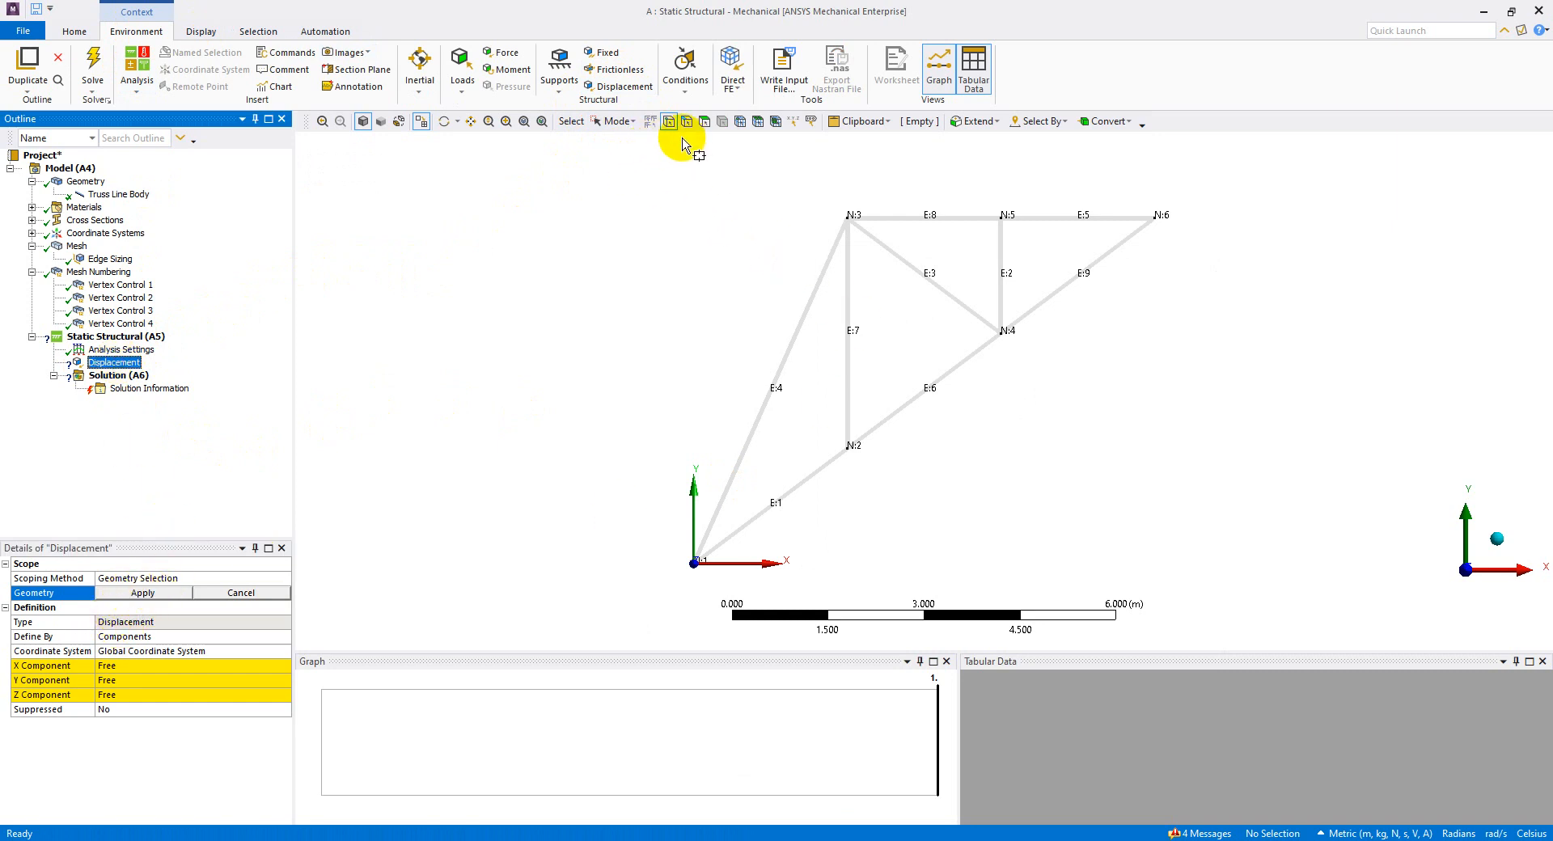
left_click_drag(641, 170, 1198, 557)
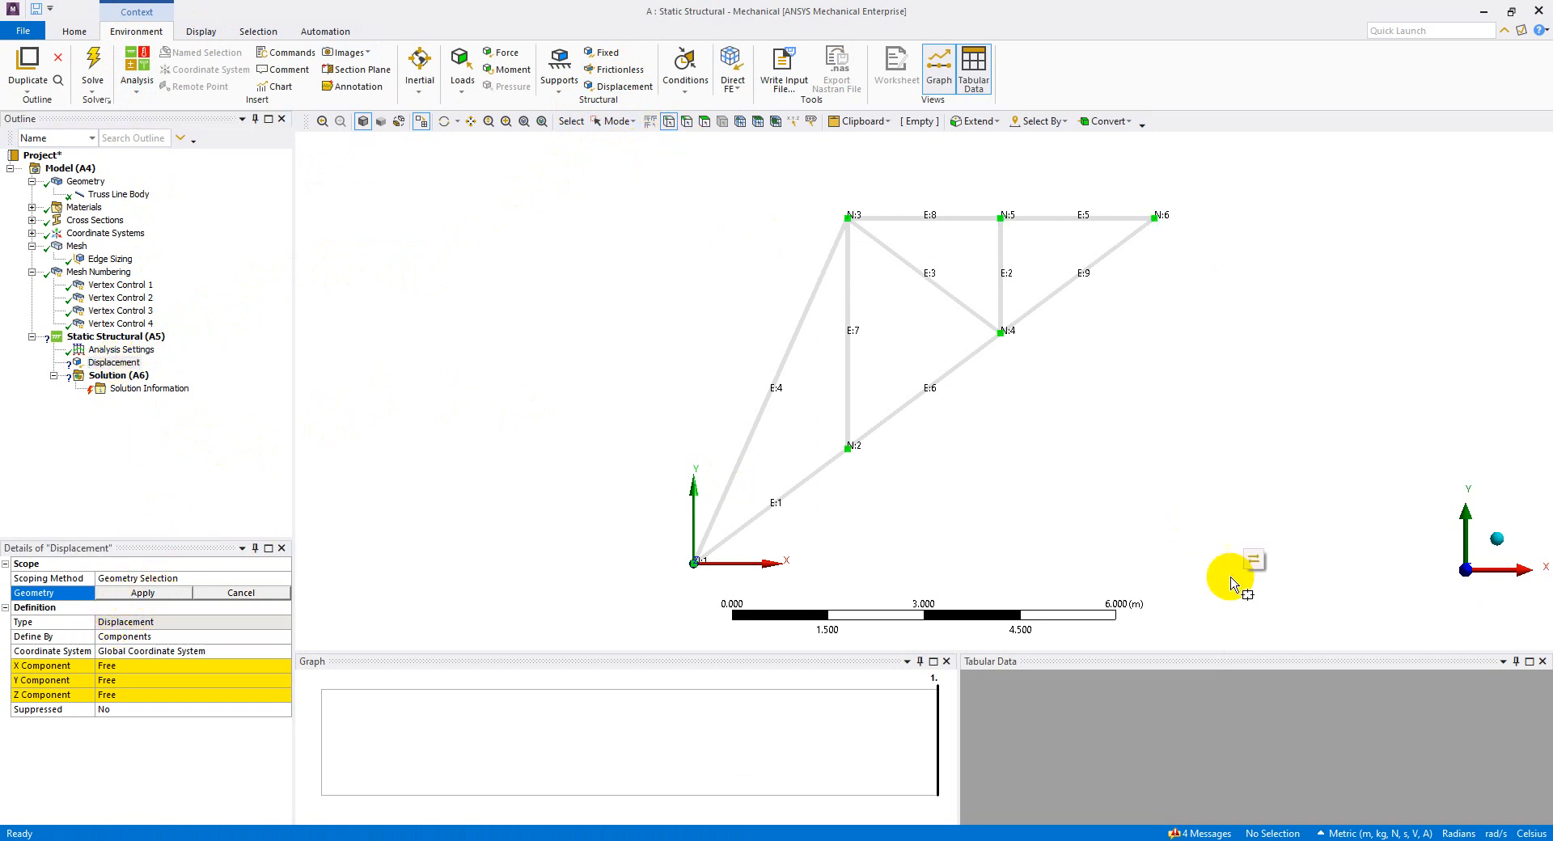
left_click(165, 599)
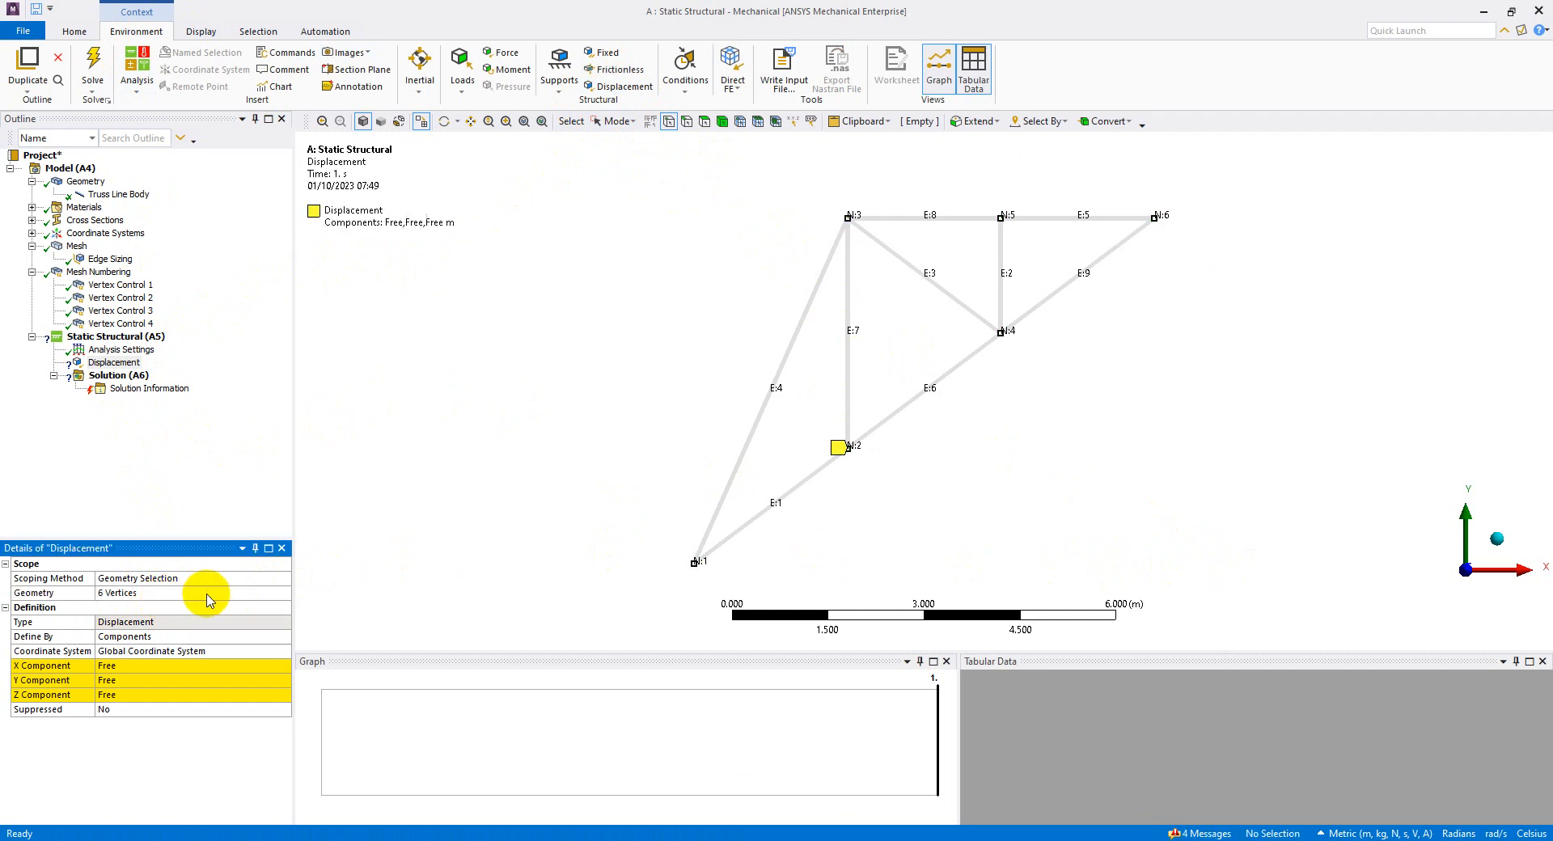
left_click(940, 71)
left_click(969, 83)
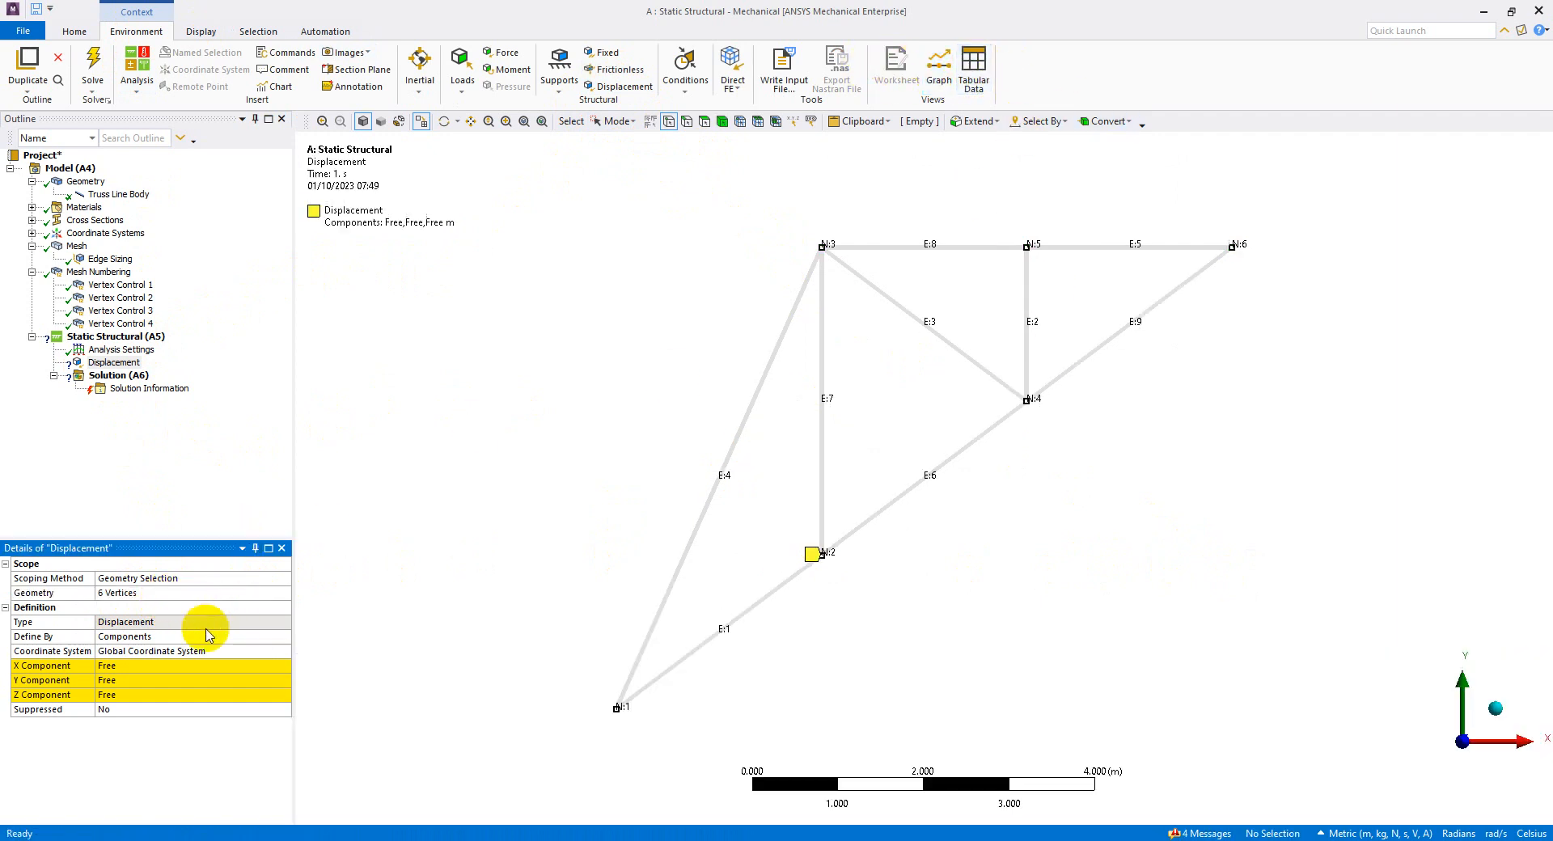
Set the displacement's Z component to 0 m and switch to the PowerPoint slide with the support instructions
left_click(134, 696)
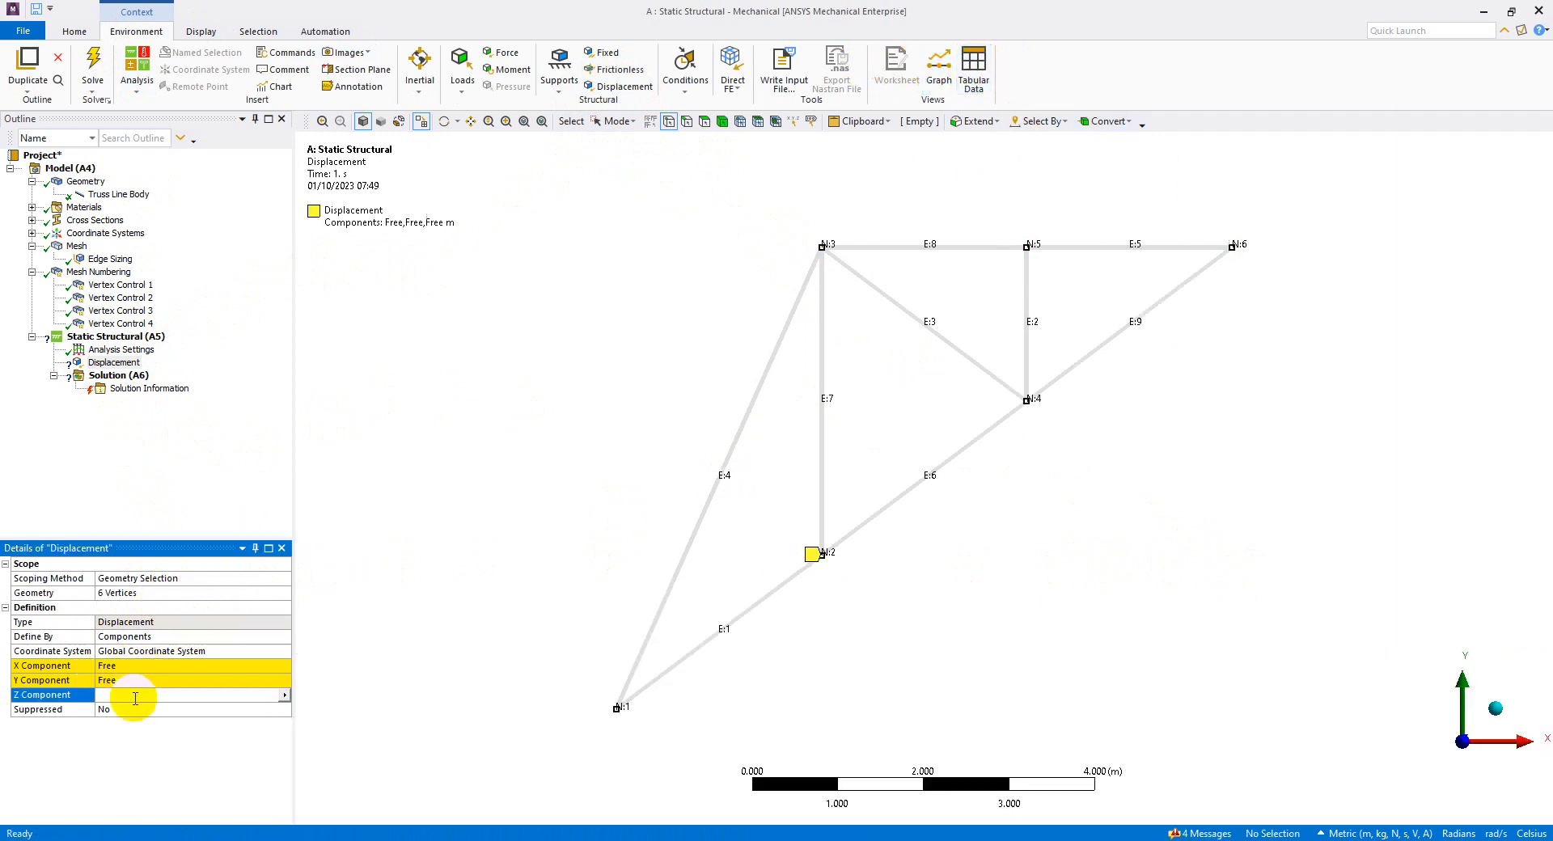
type("0")
key("Return")
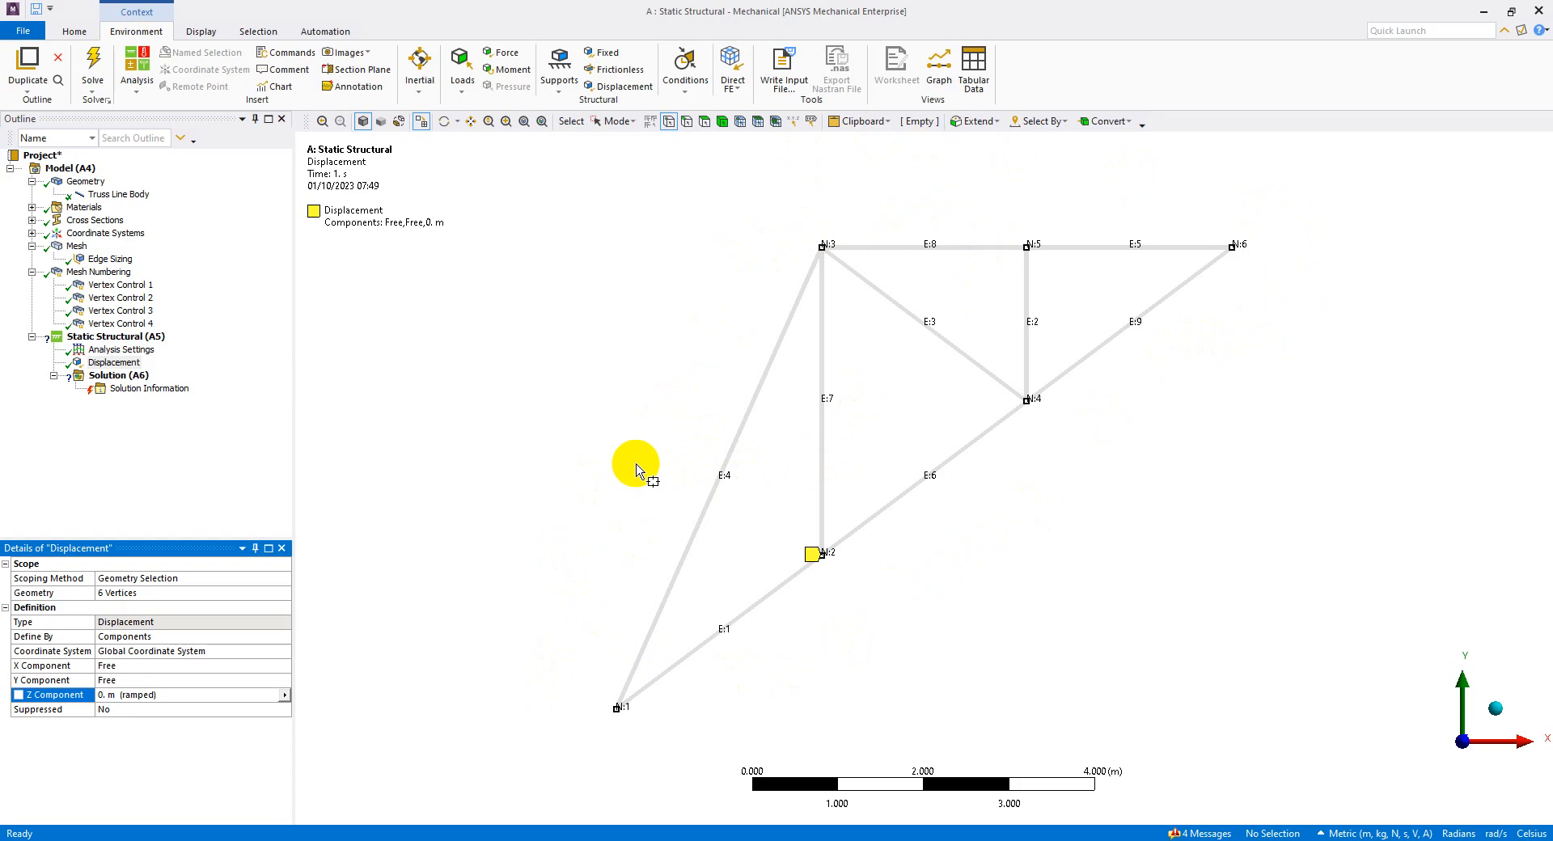
key("alt+Tab")
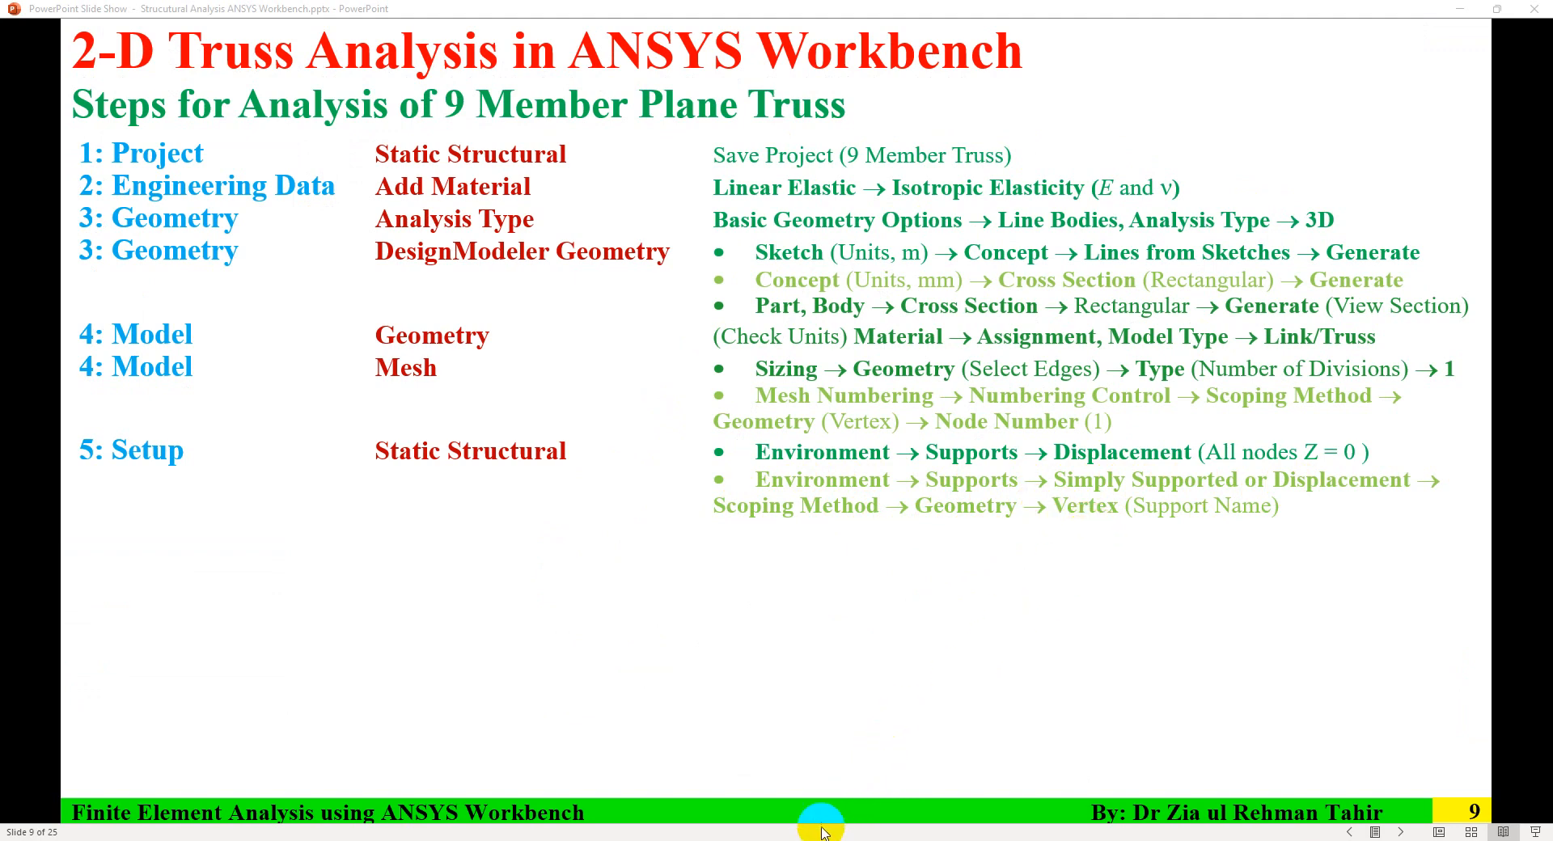
Check the truss figure in PowerPoint, return to Mechanical and add a Simply Supported support scoped to the vertex at node 6
key("Left")
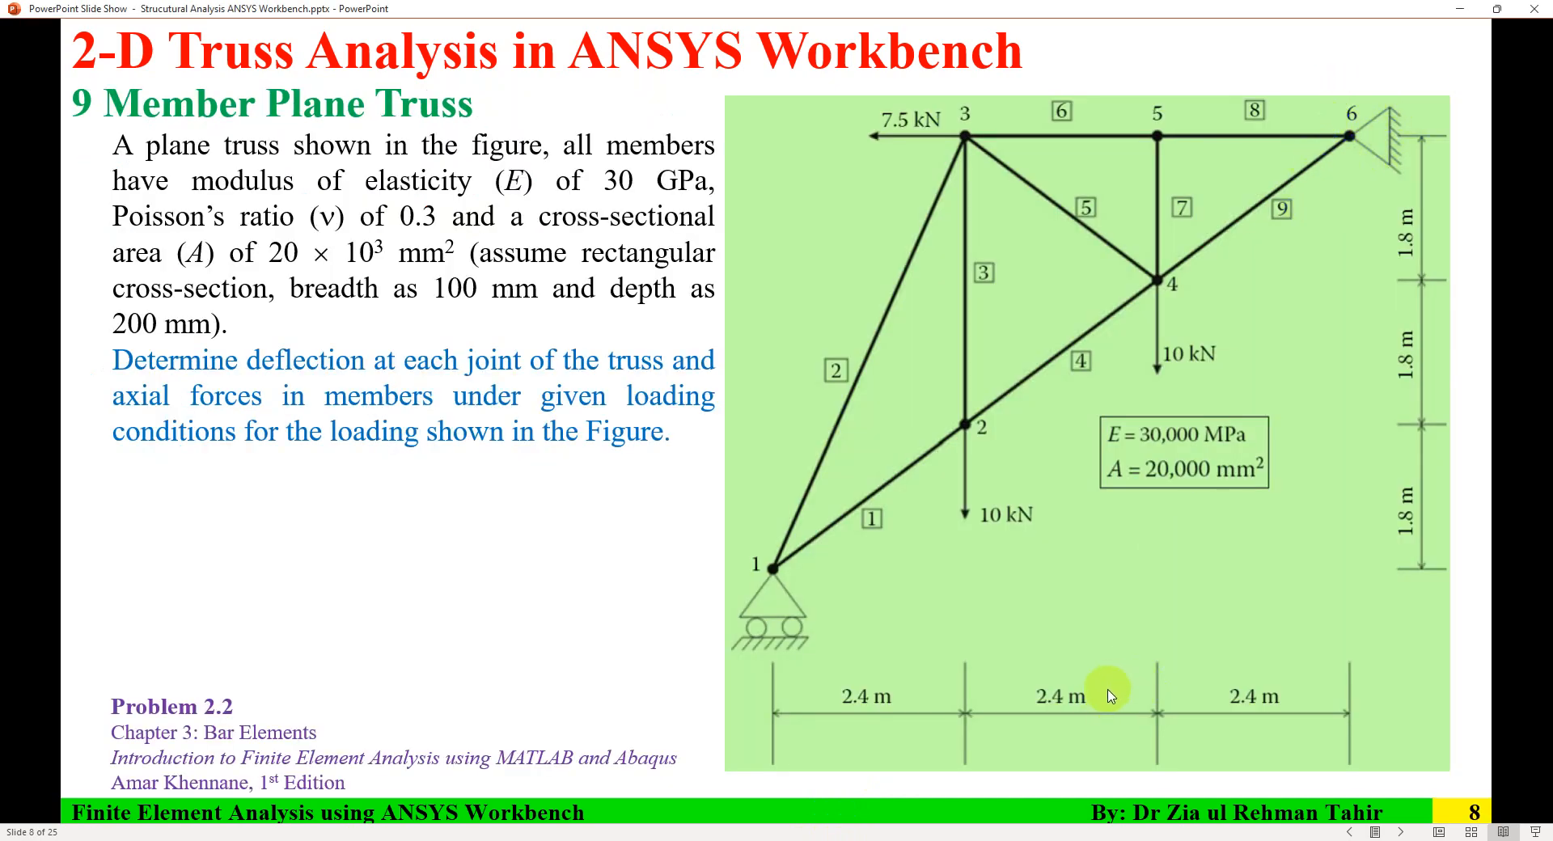
key("alt+Tab")
left_click(116, 337)
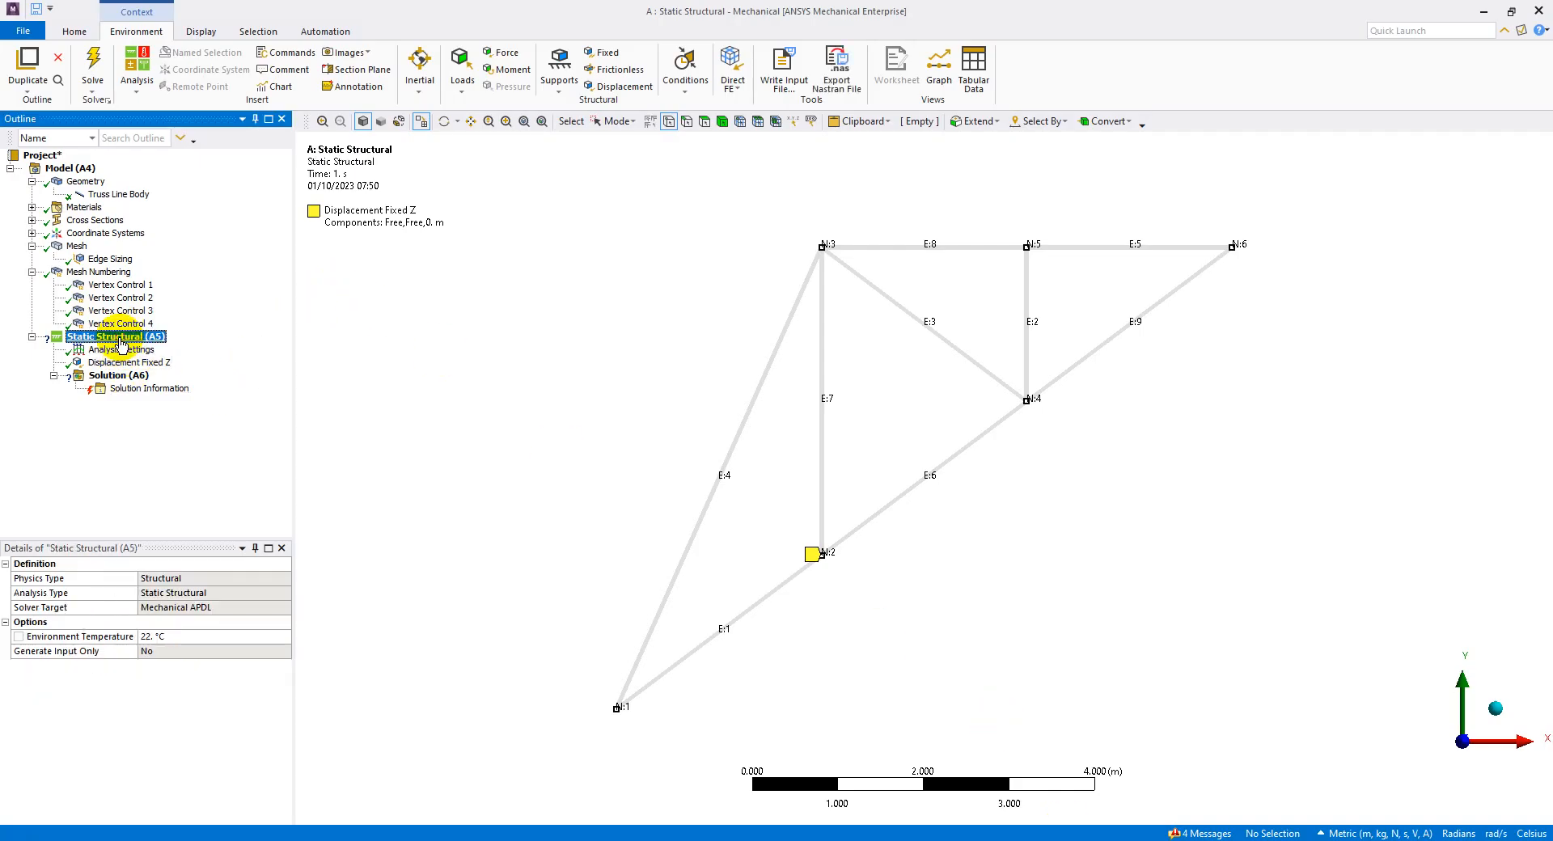
left_click(559, 71)
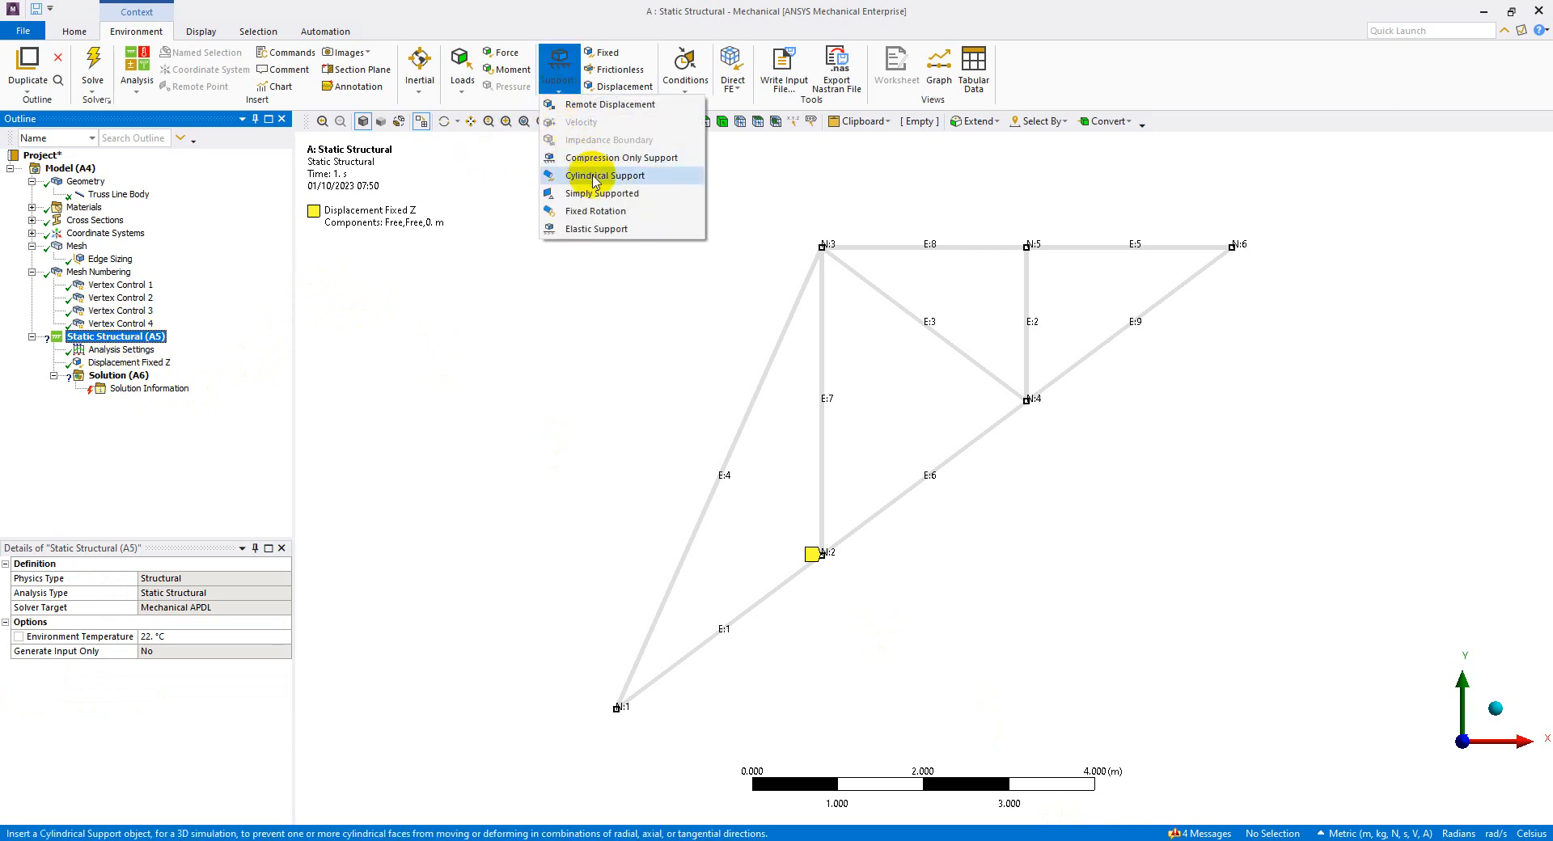
left_click(611, 194)
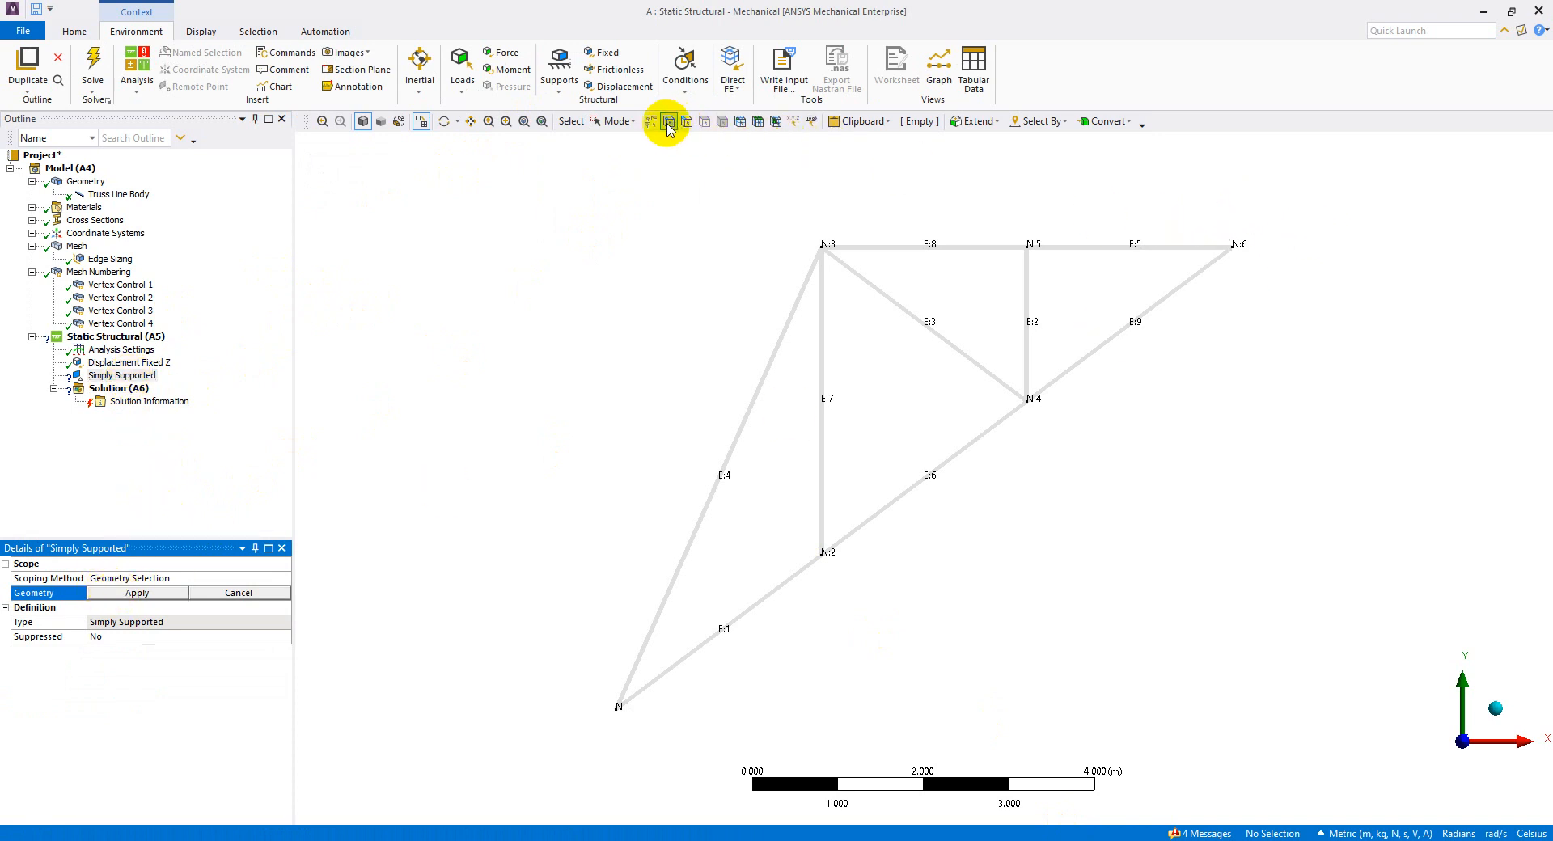
left_click(614, 121)
left_click(625, 136)
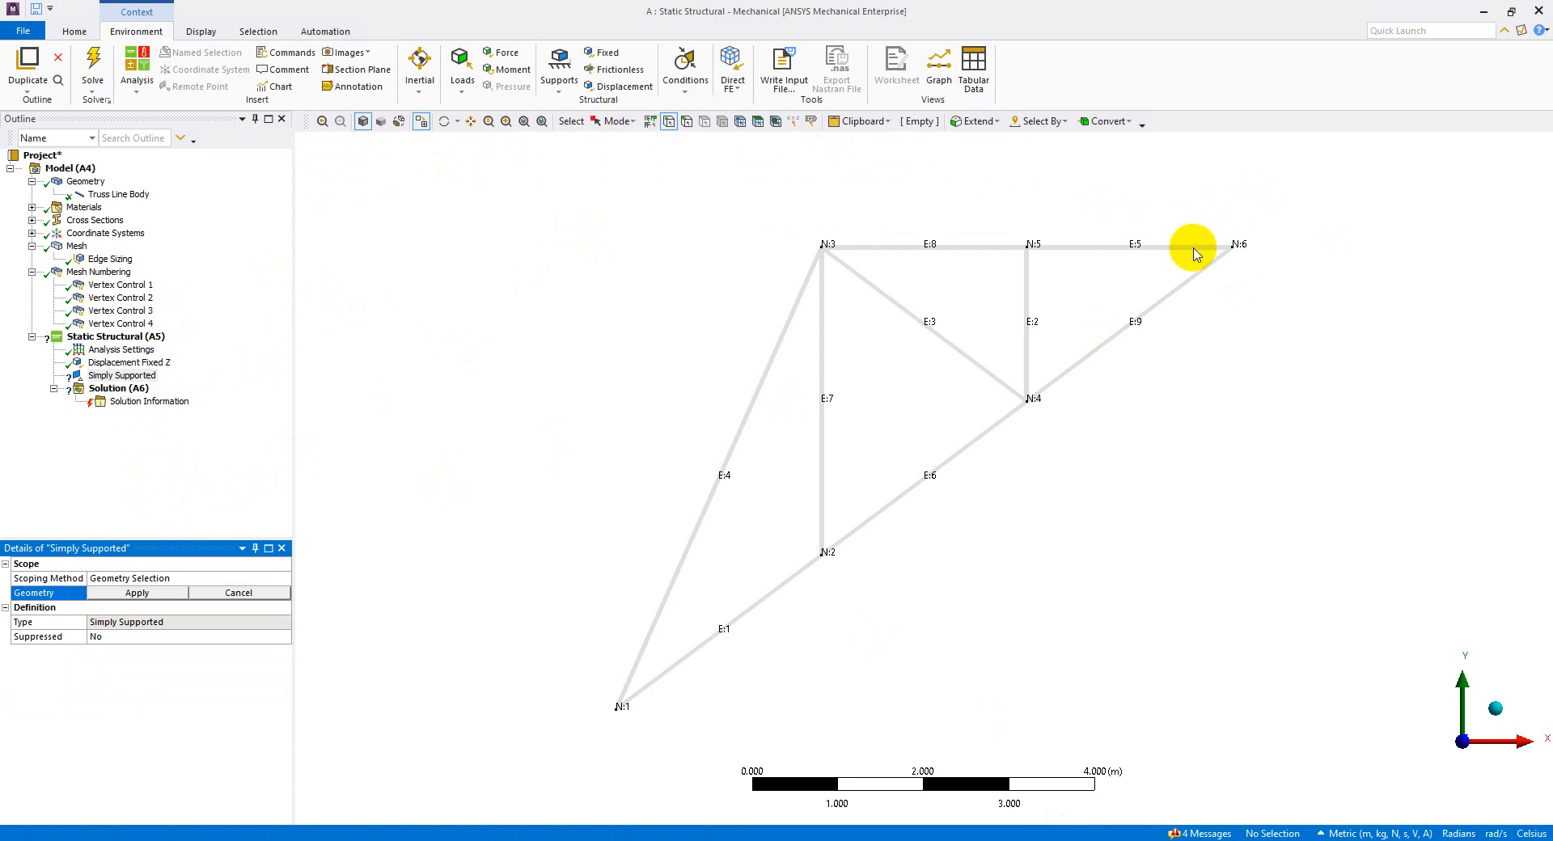
left_click(616, 121)
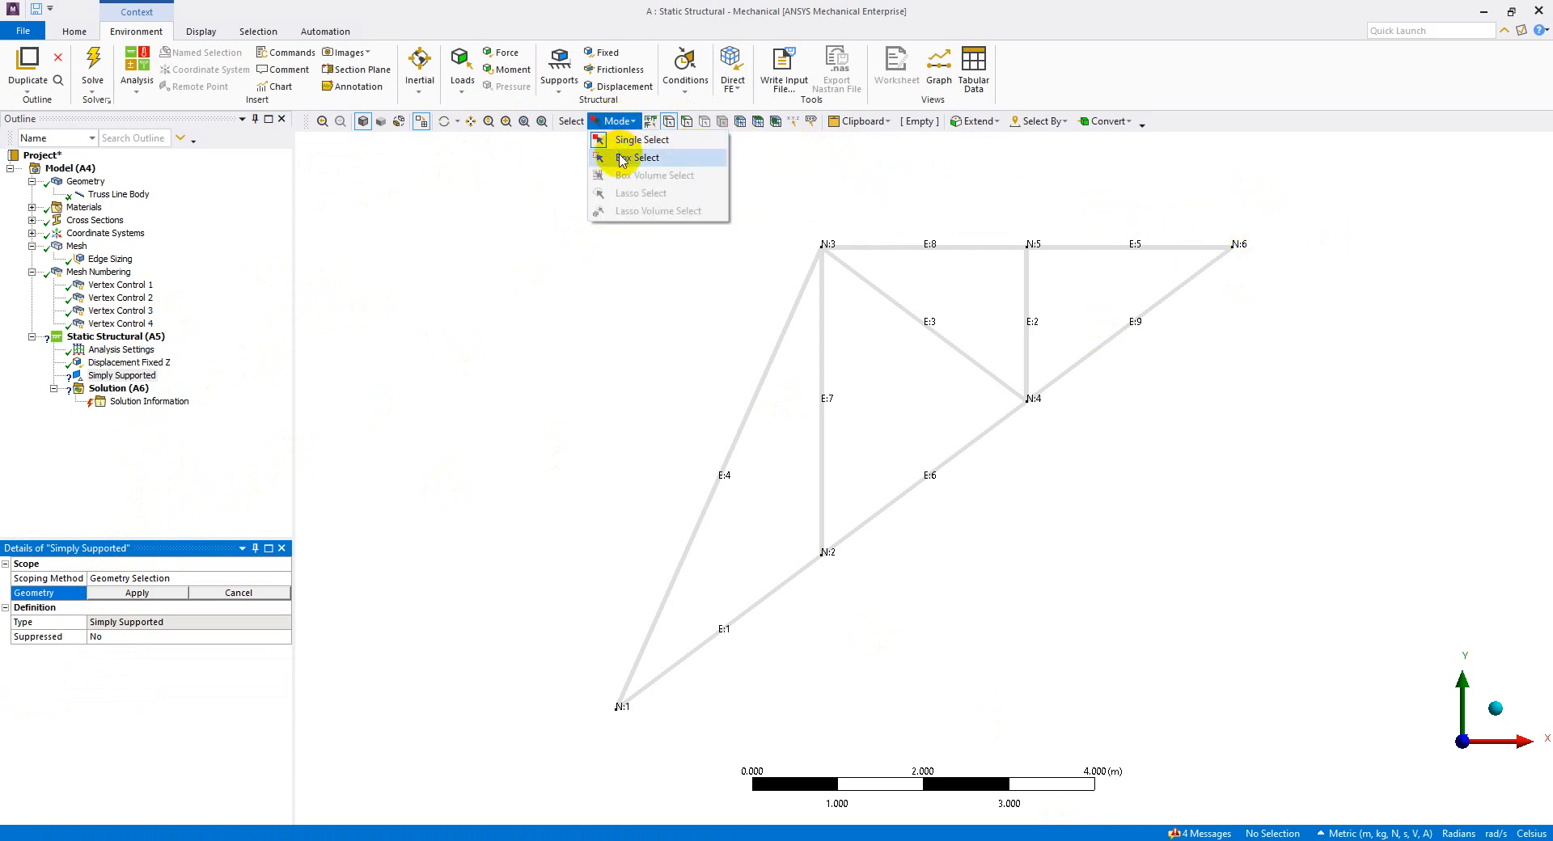
left_click(631, 158)
left_click_drag(1203, 222, 1282, 296)
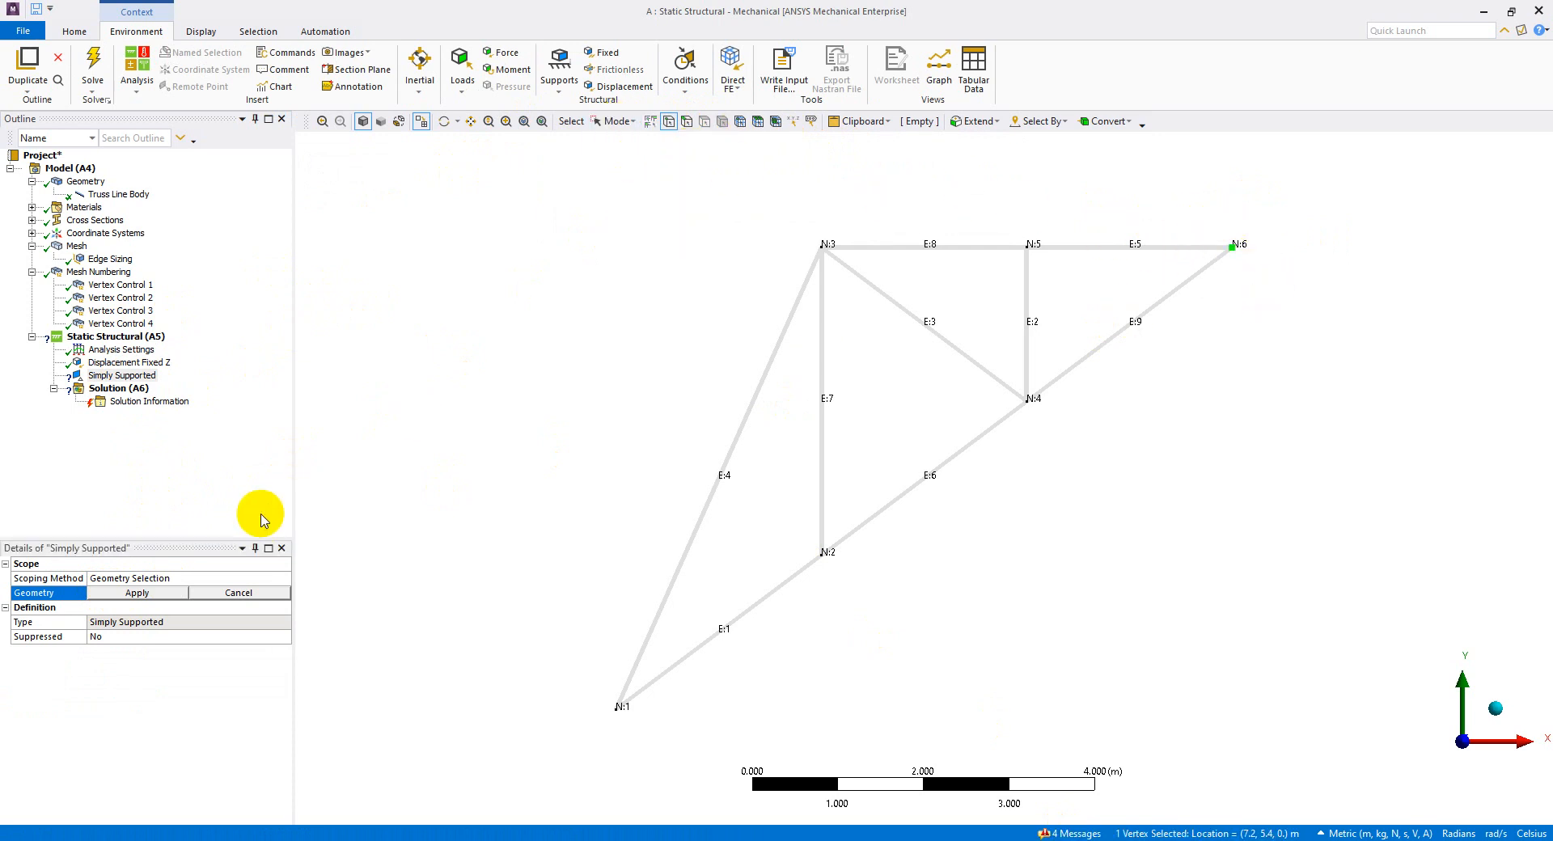
left_click(162, 593)
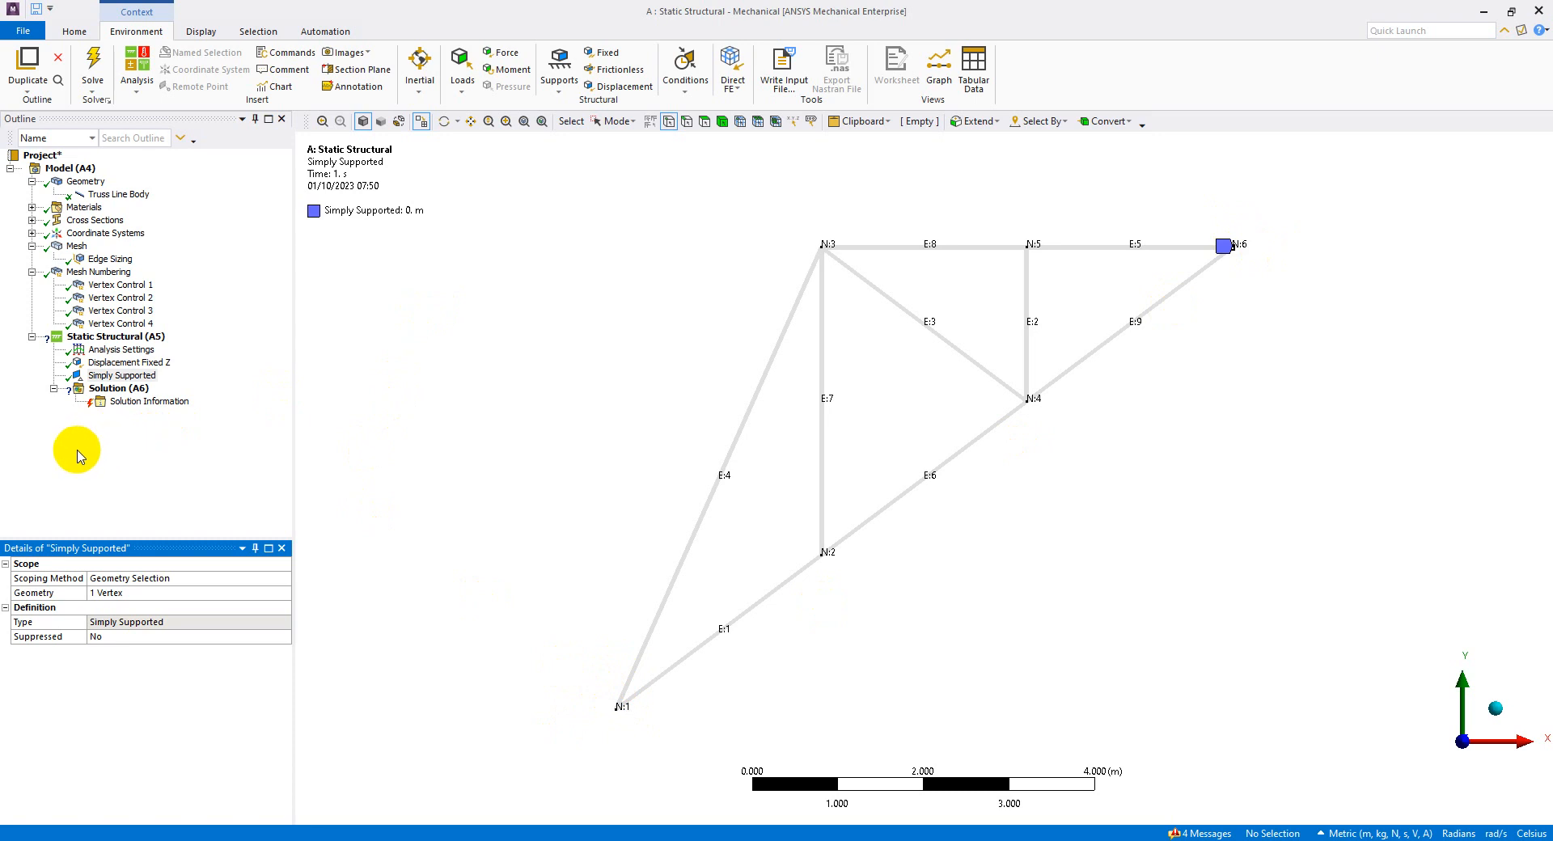
Add a Displacement support at the node 1 vertex with its Y component set to 0 m, and name it Roller Support
left_click(132, 336)
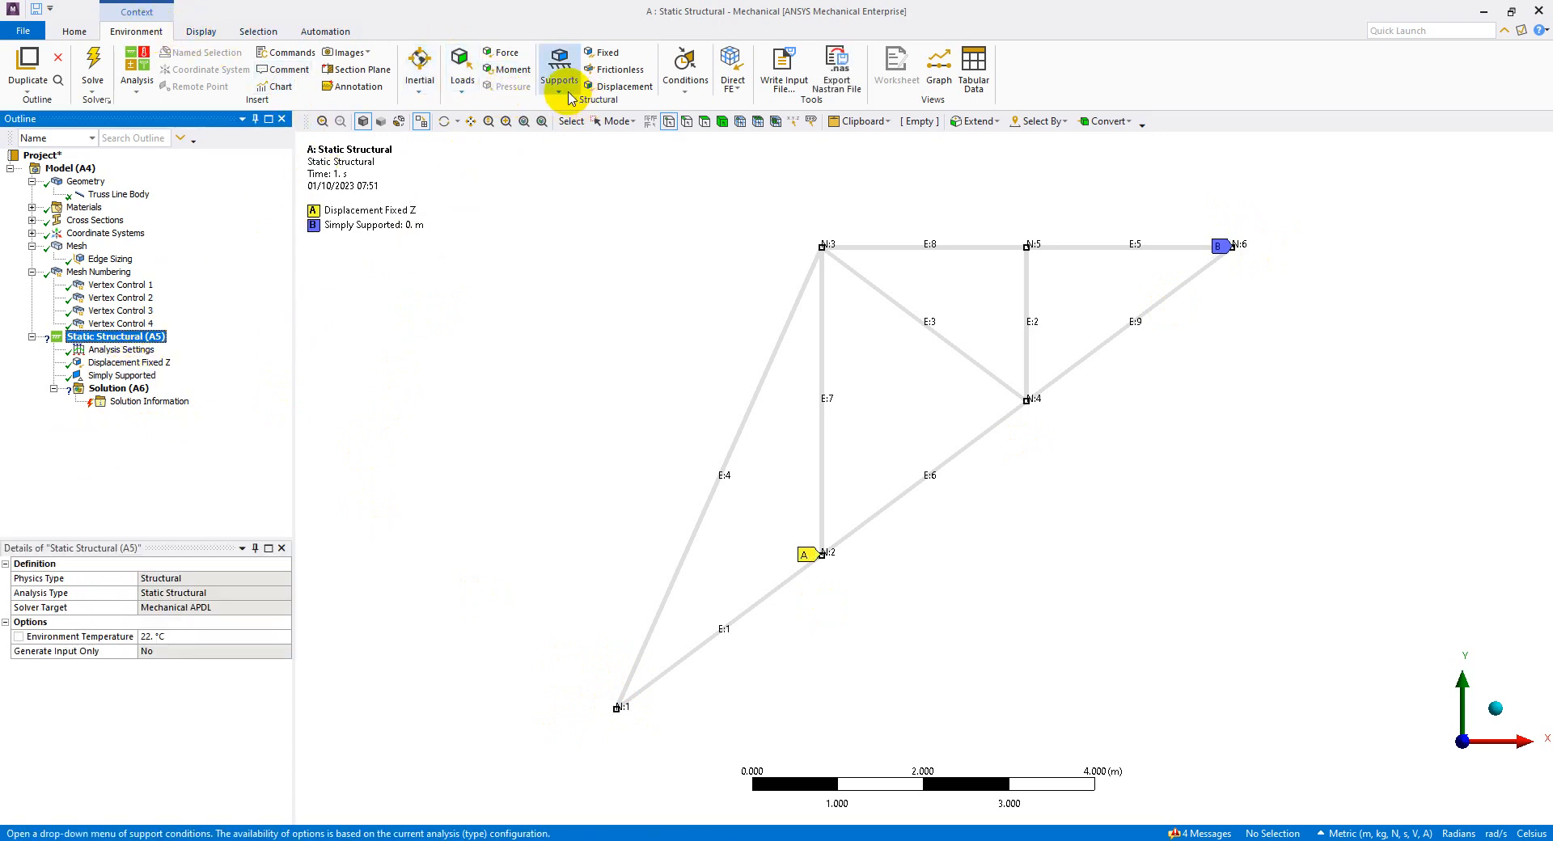
left_click(616, 87)
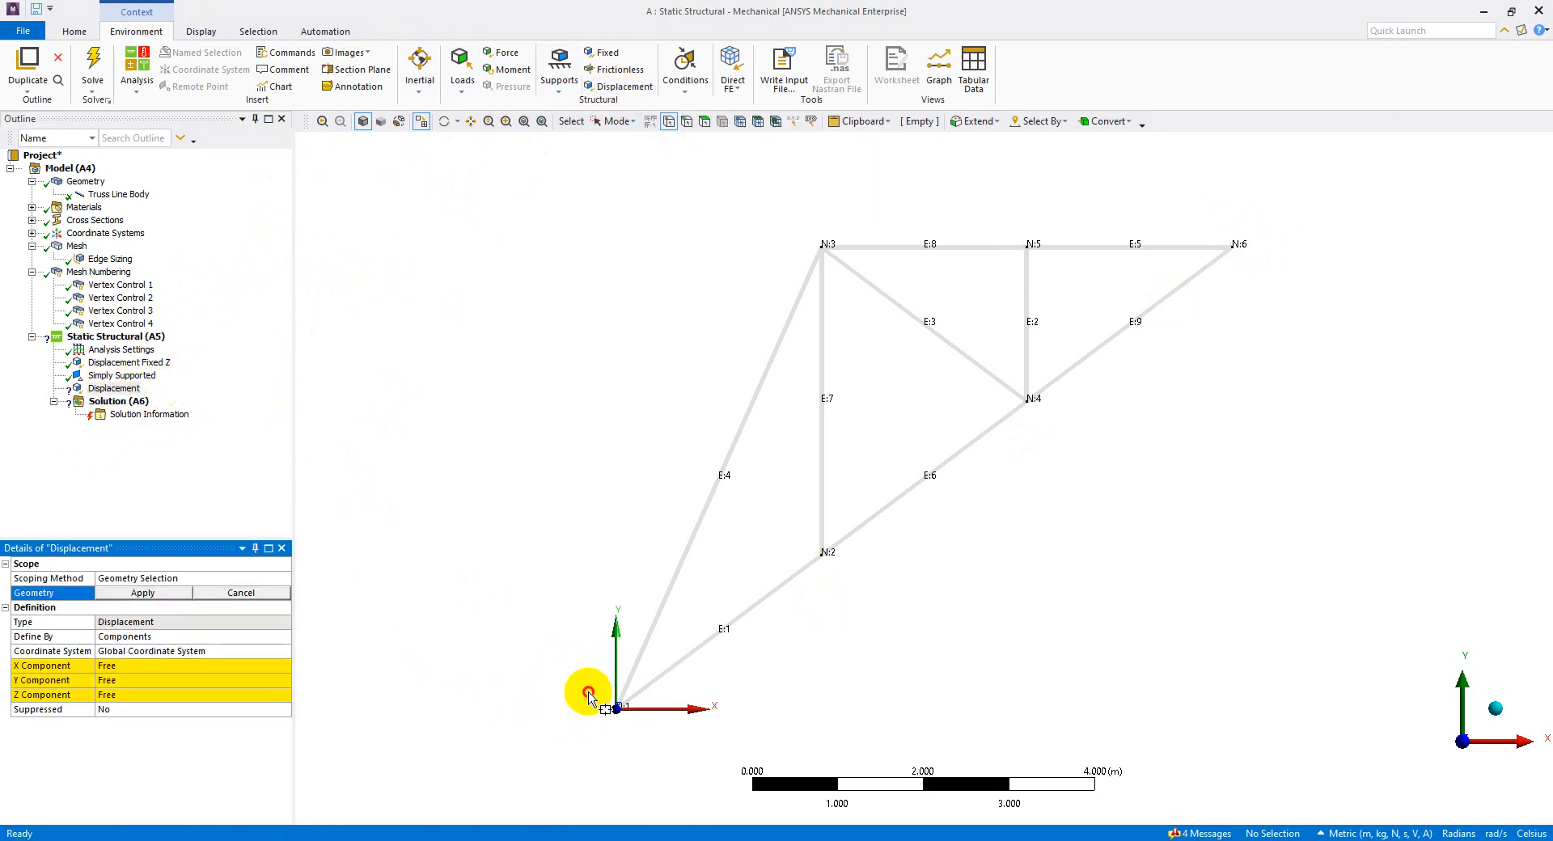
left_click_drag(588, 692, 652, 745)
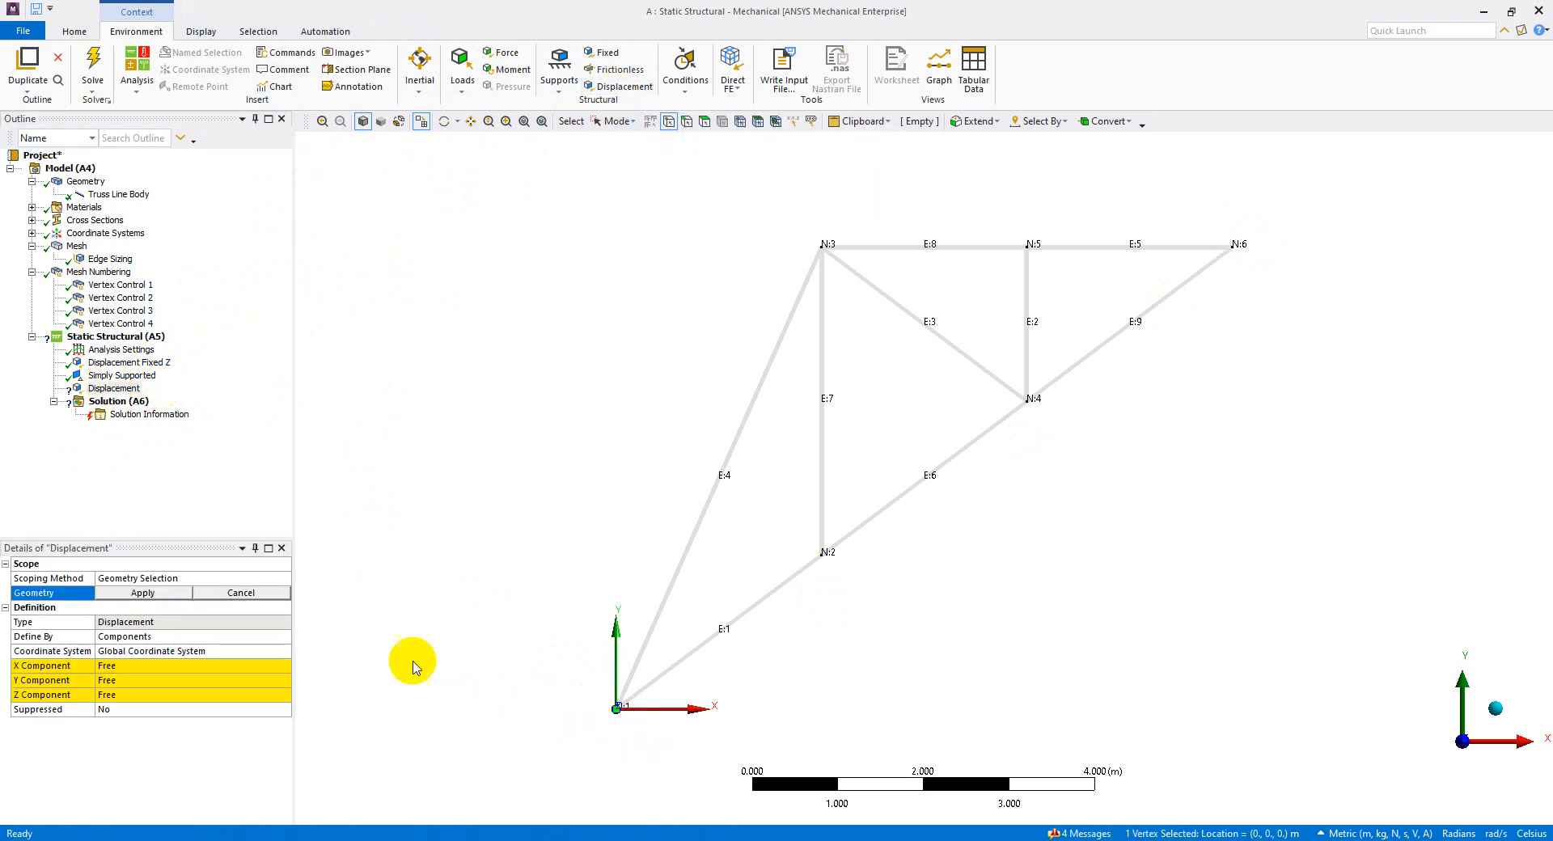
left_click(166, 595)
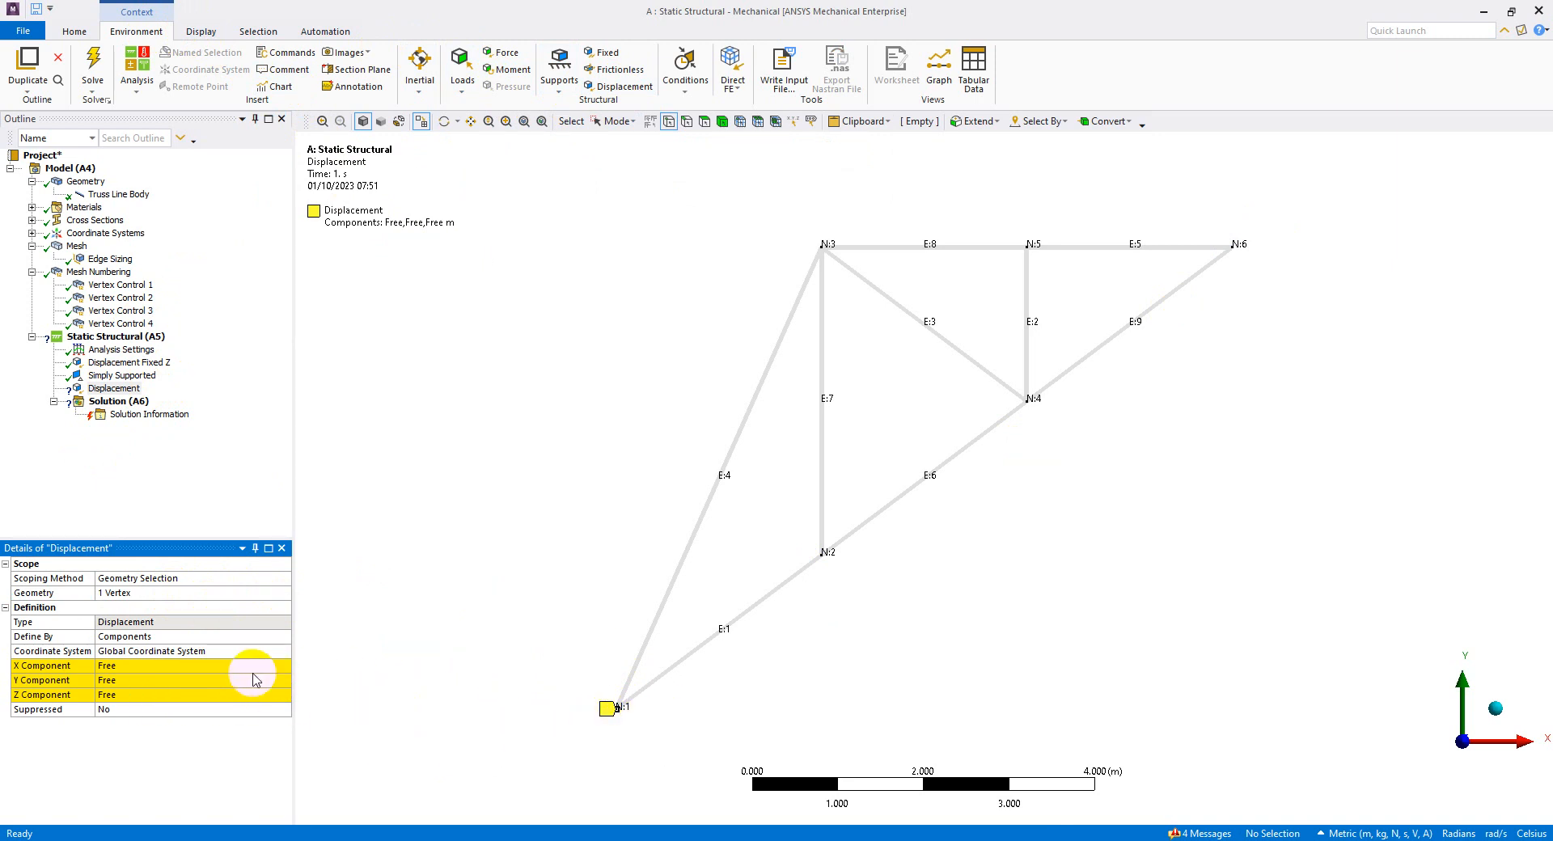
left_click(192, 681)
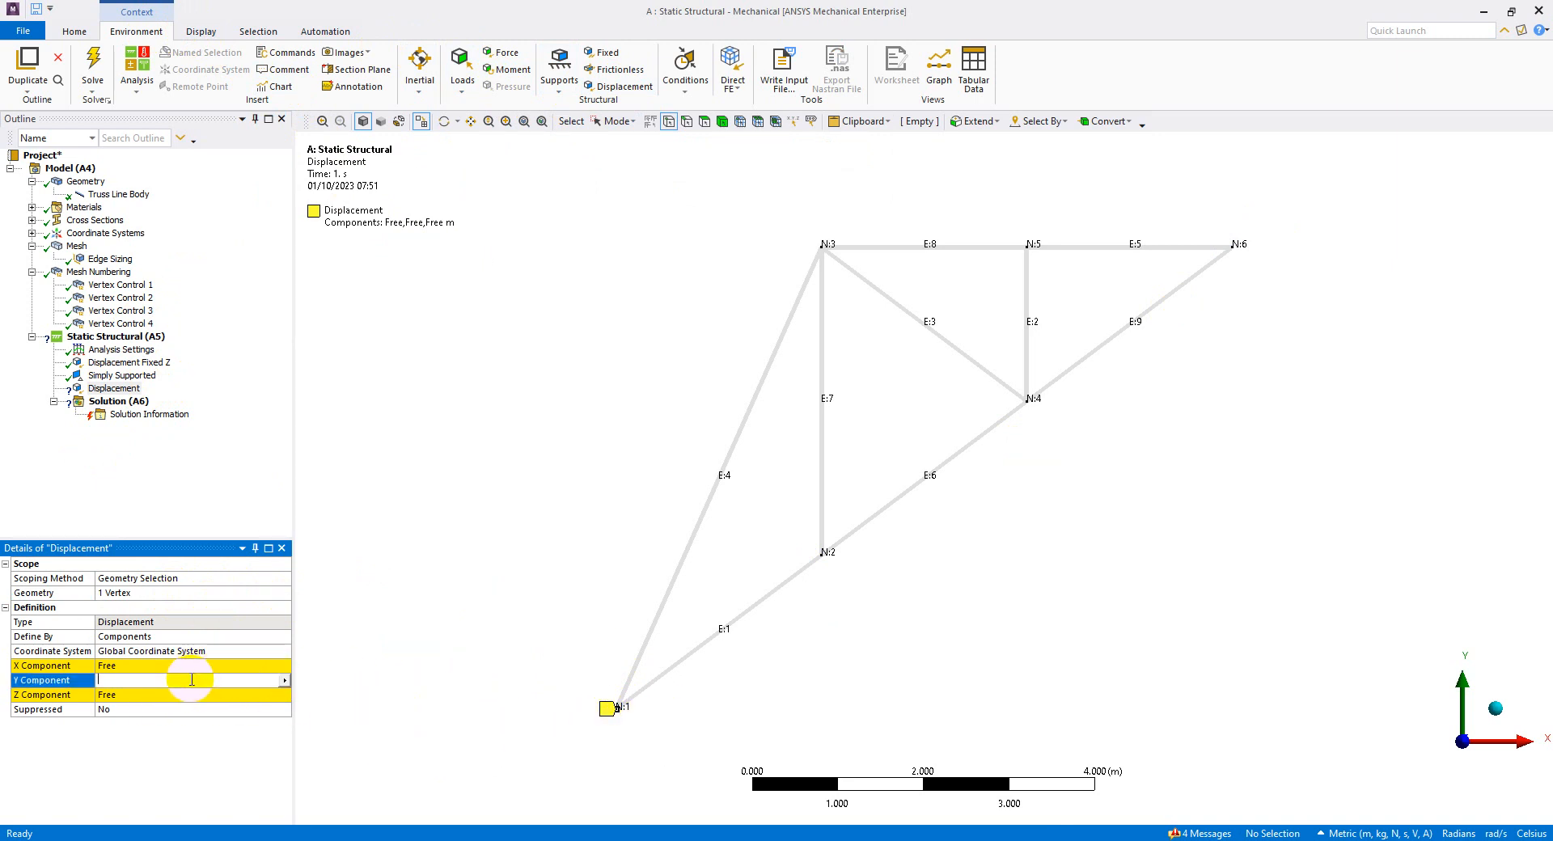
type("0")
key("Return")
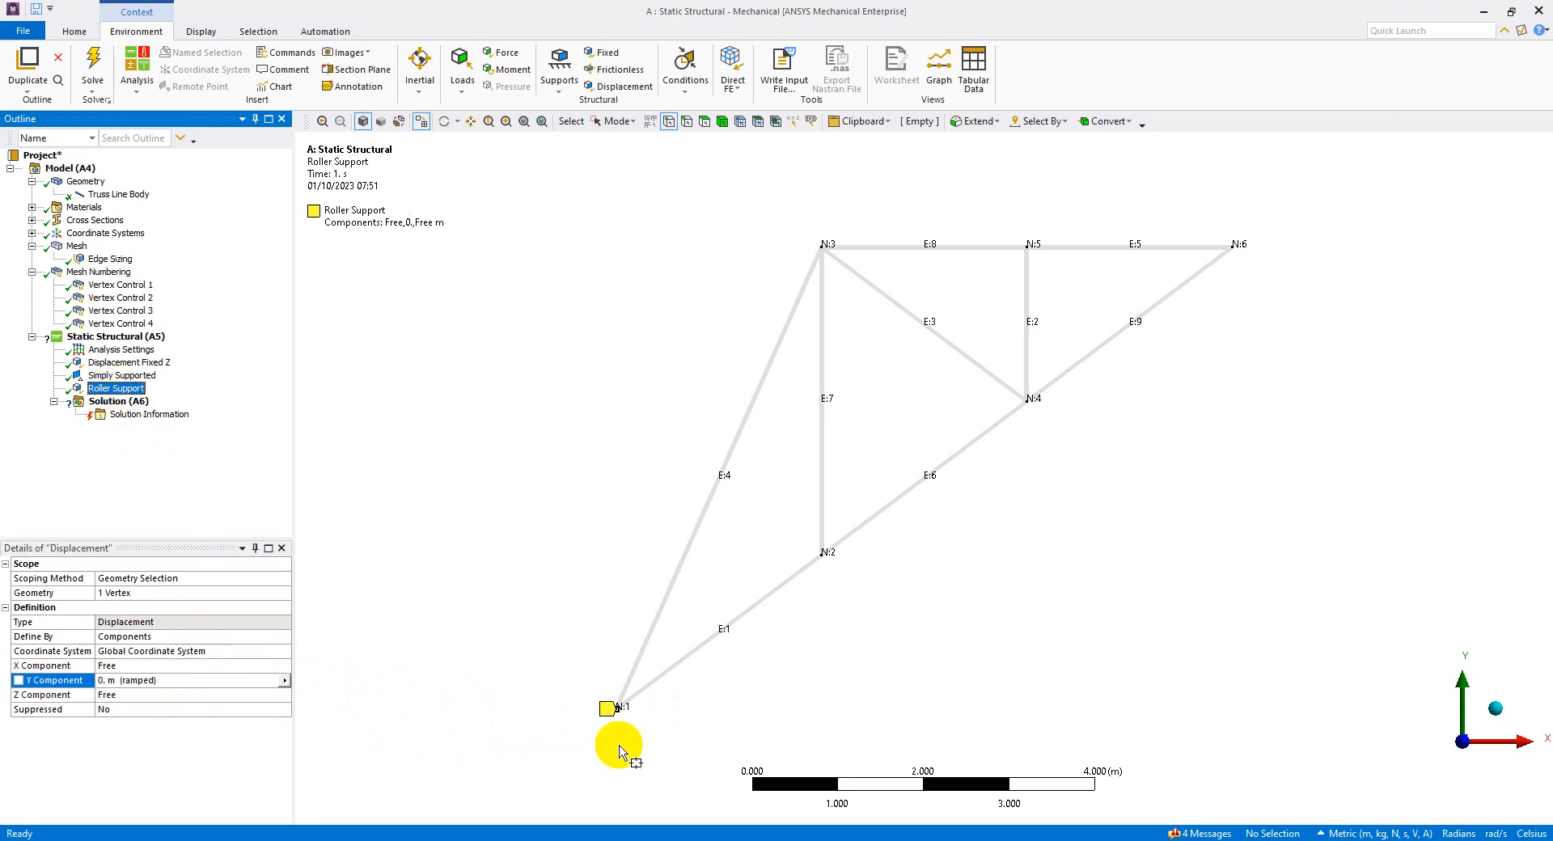
Review the defined supports, read the load instructions and truss figure in PowerPoint, and return to Mechanical
left_click(127, 374)
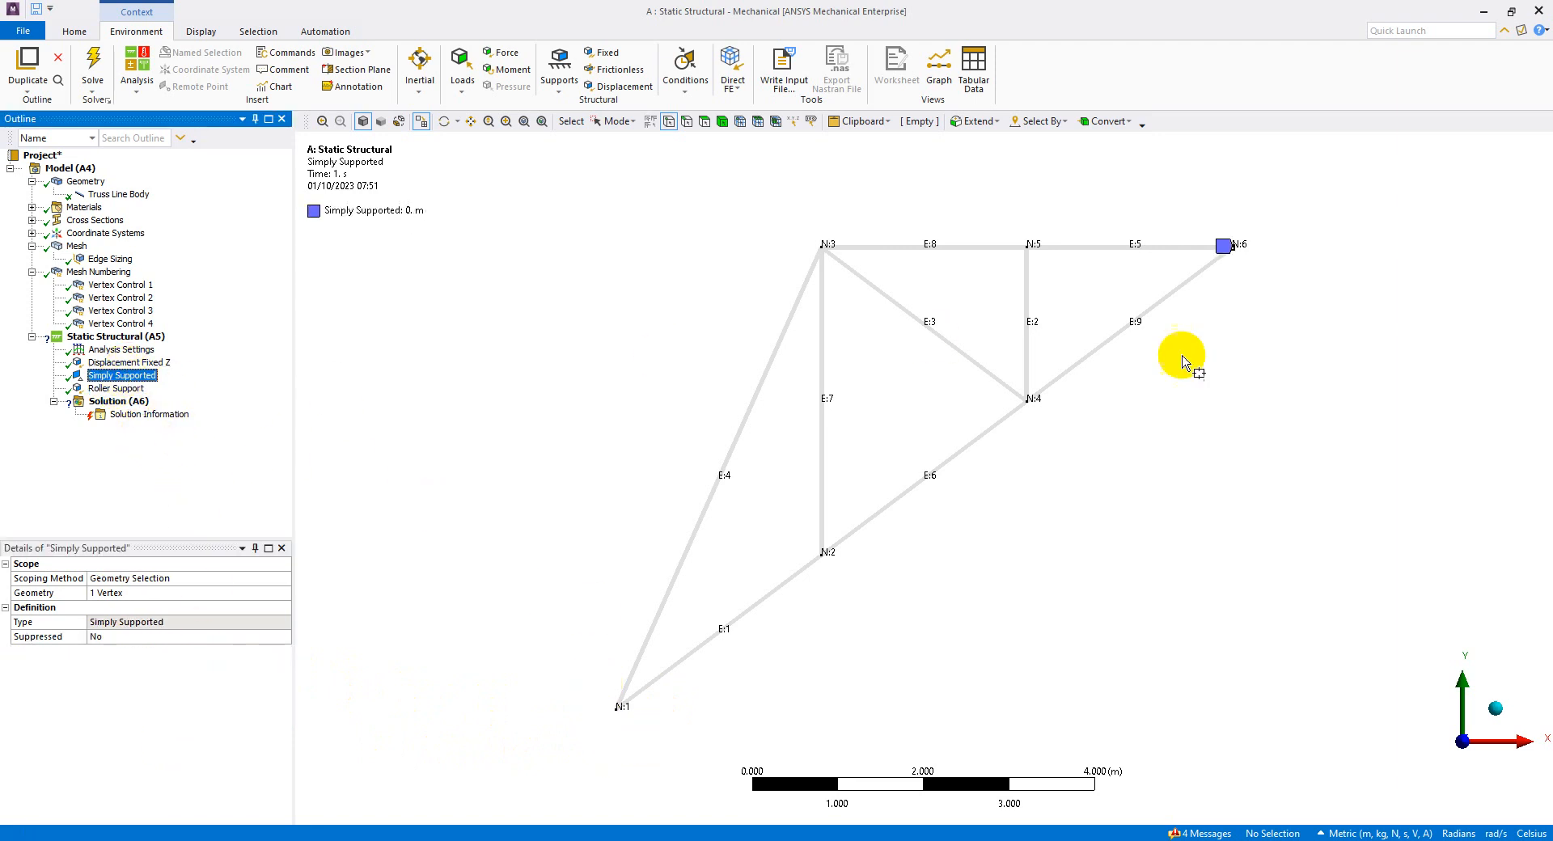
left_click(157, 363)
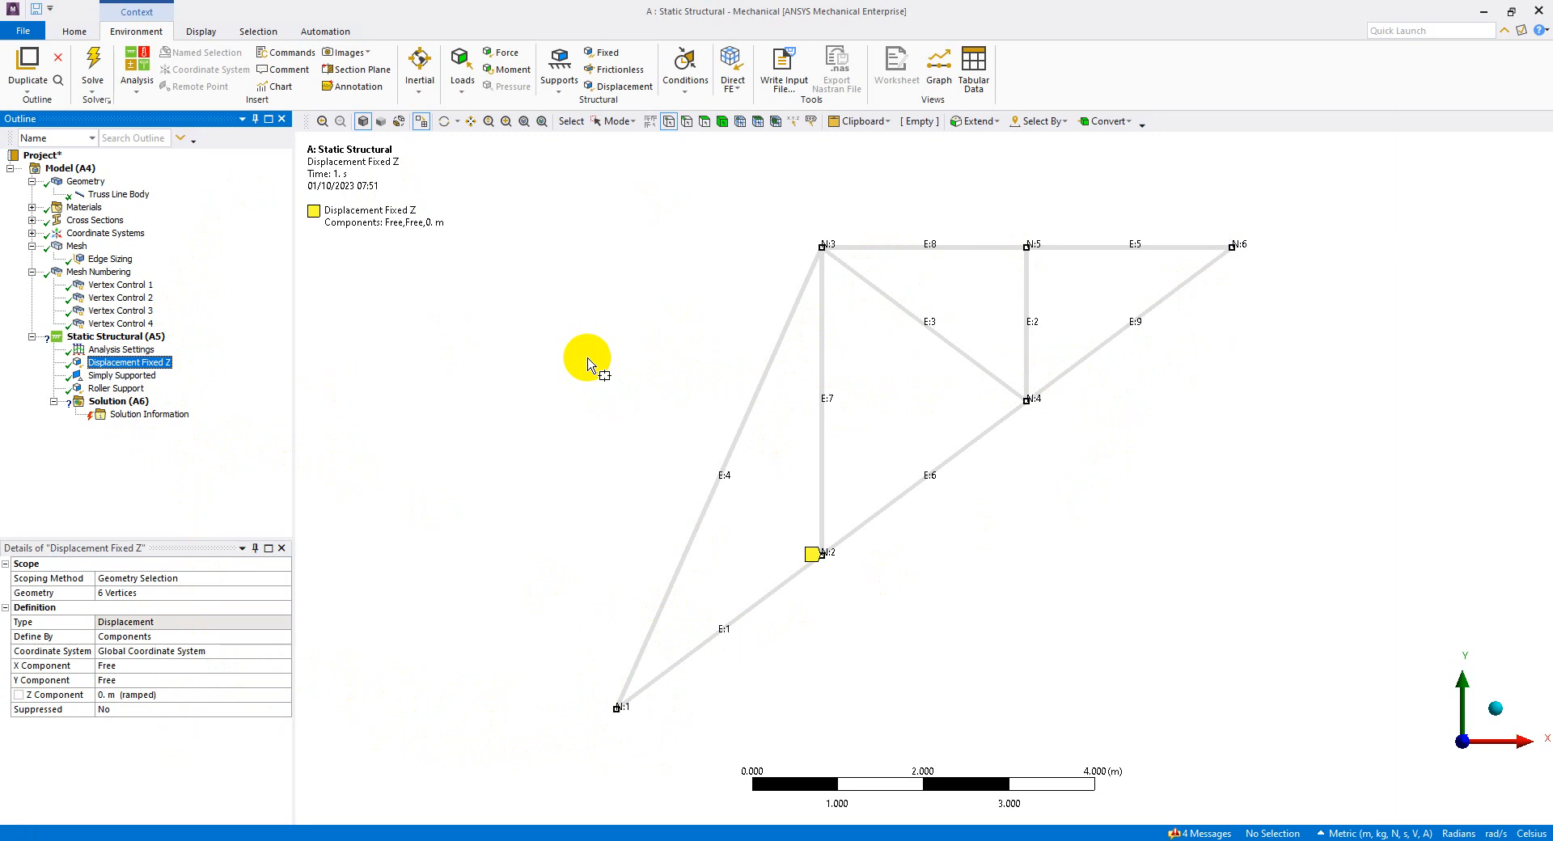
left_click(135, 377)
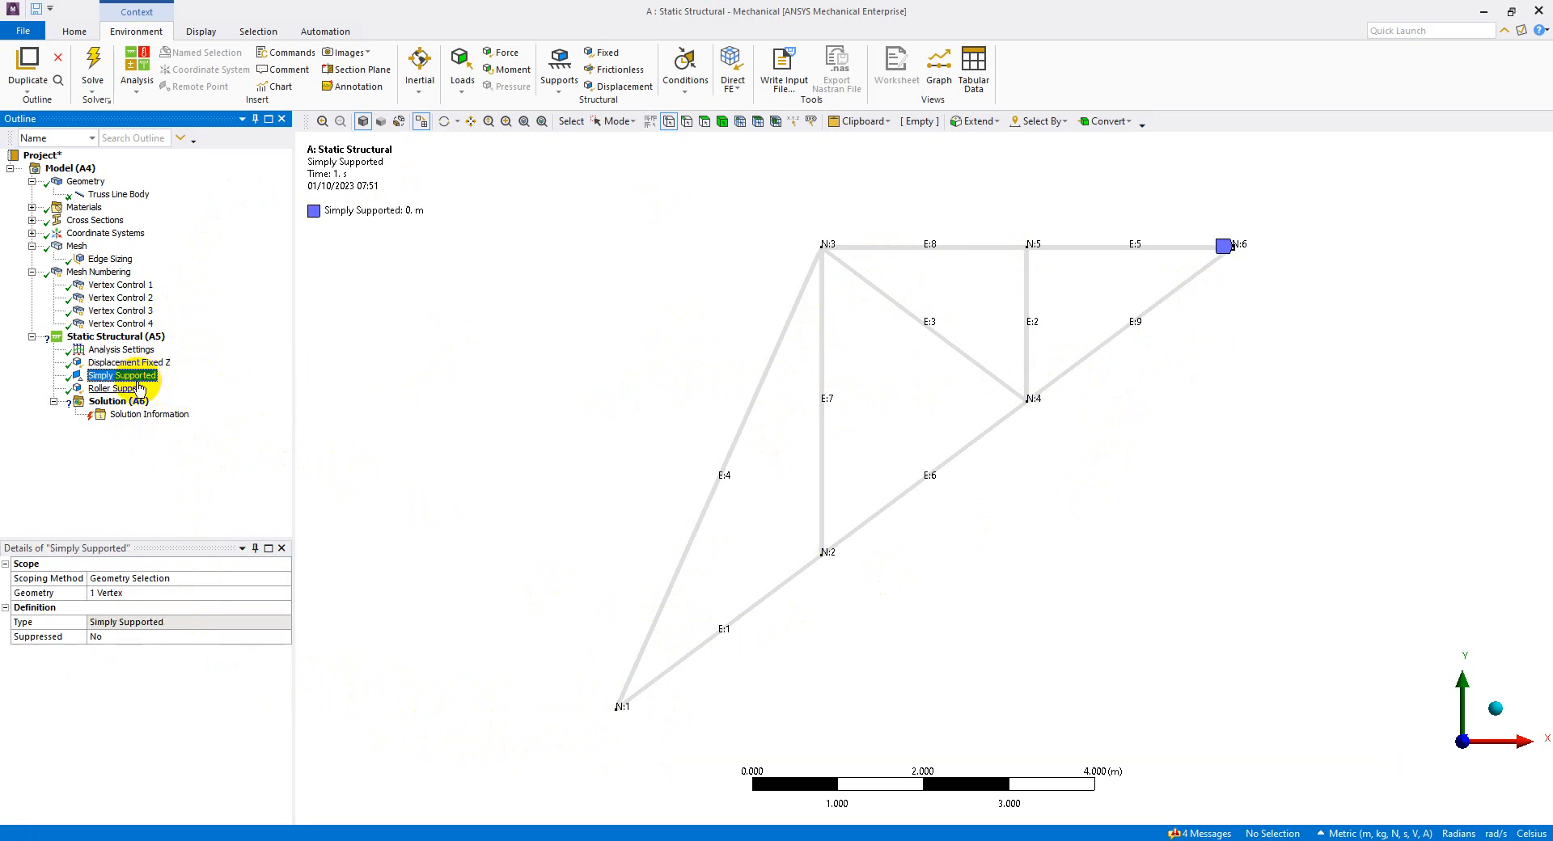
left_click(118, 388, "ctrl")
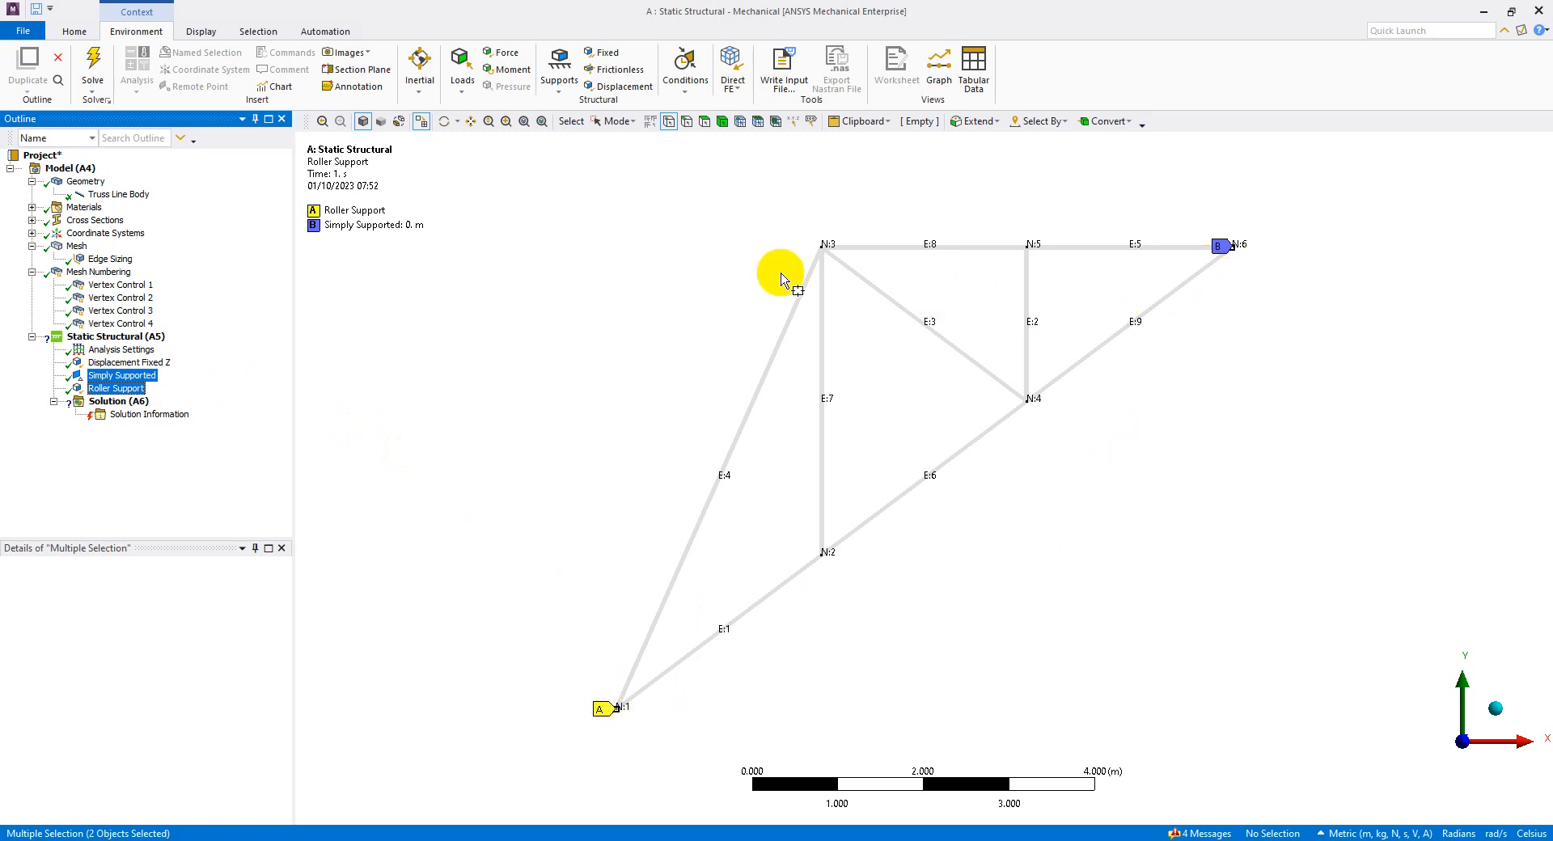
key("alt+Tab")
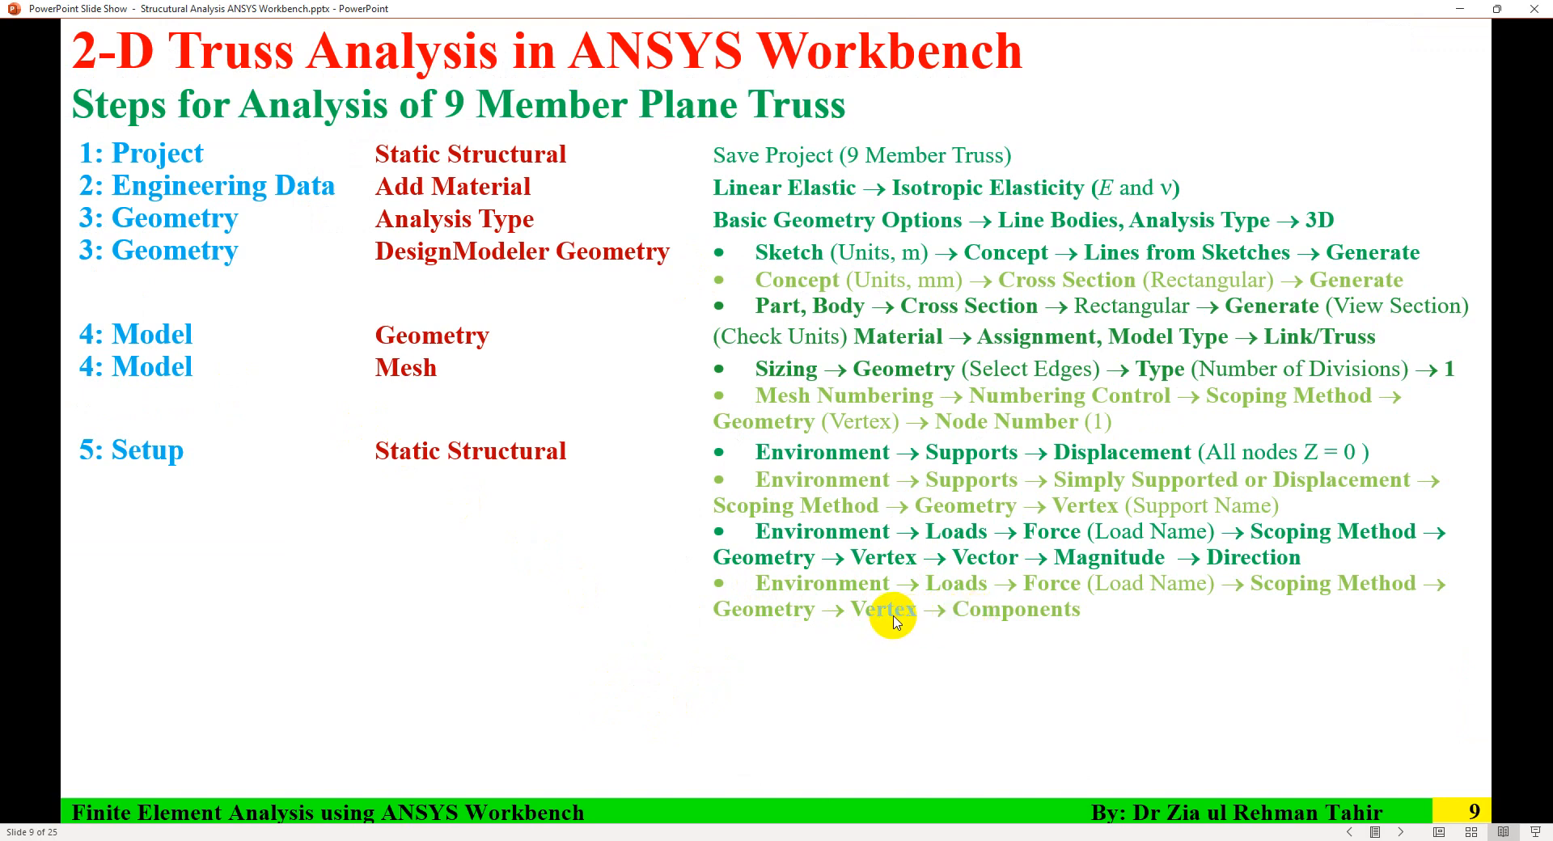
key("Right")
key("Left")
key("Left")
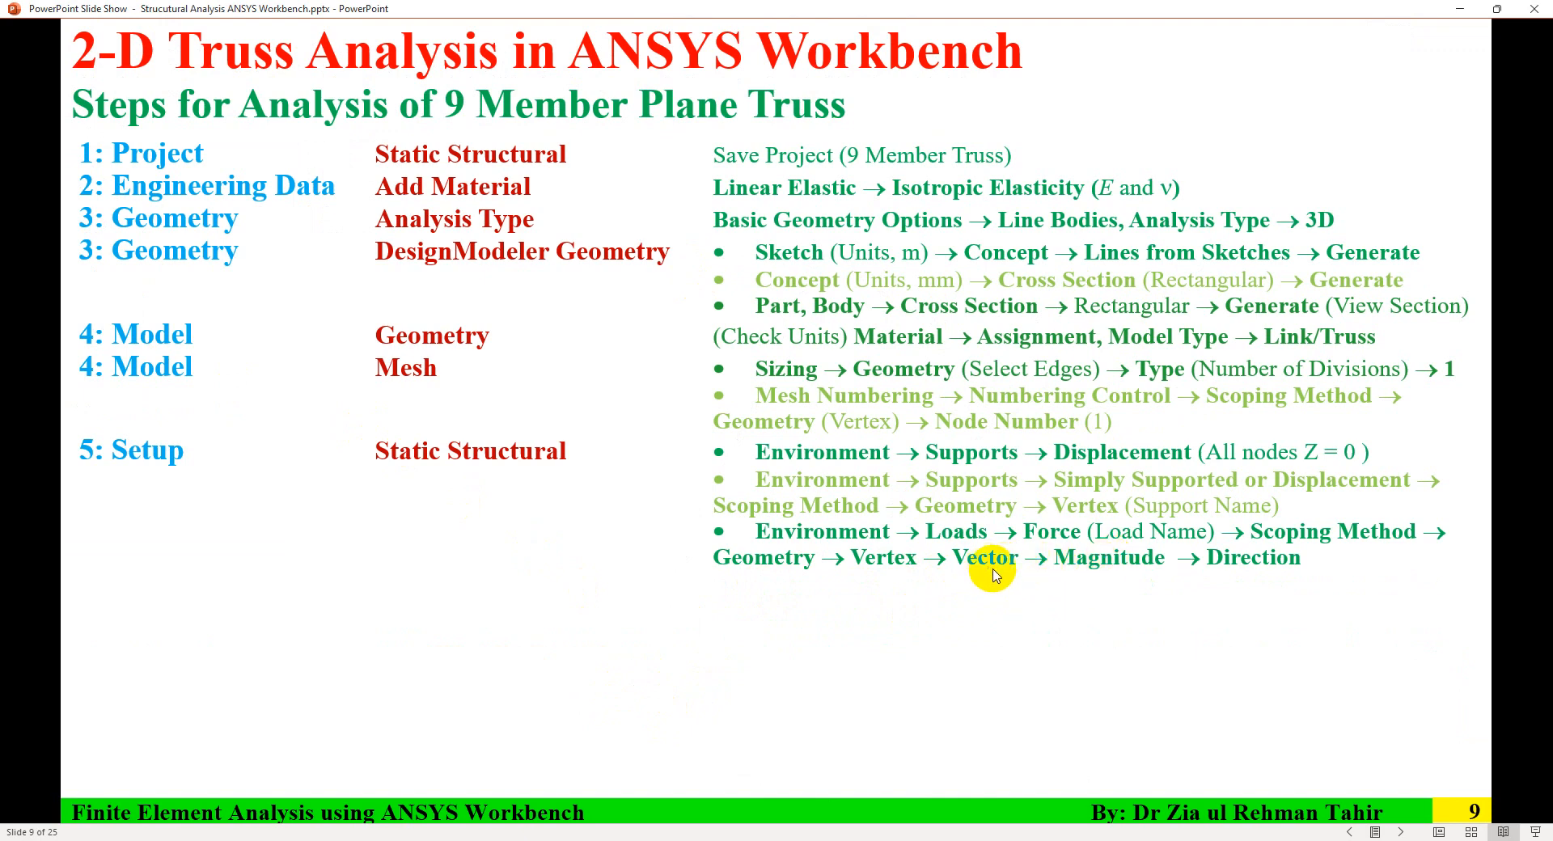
key("Right")
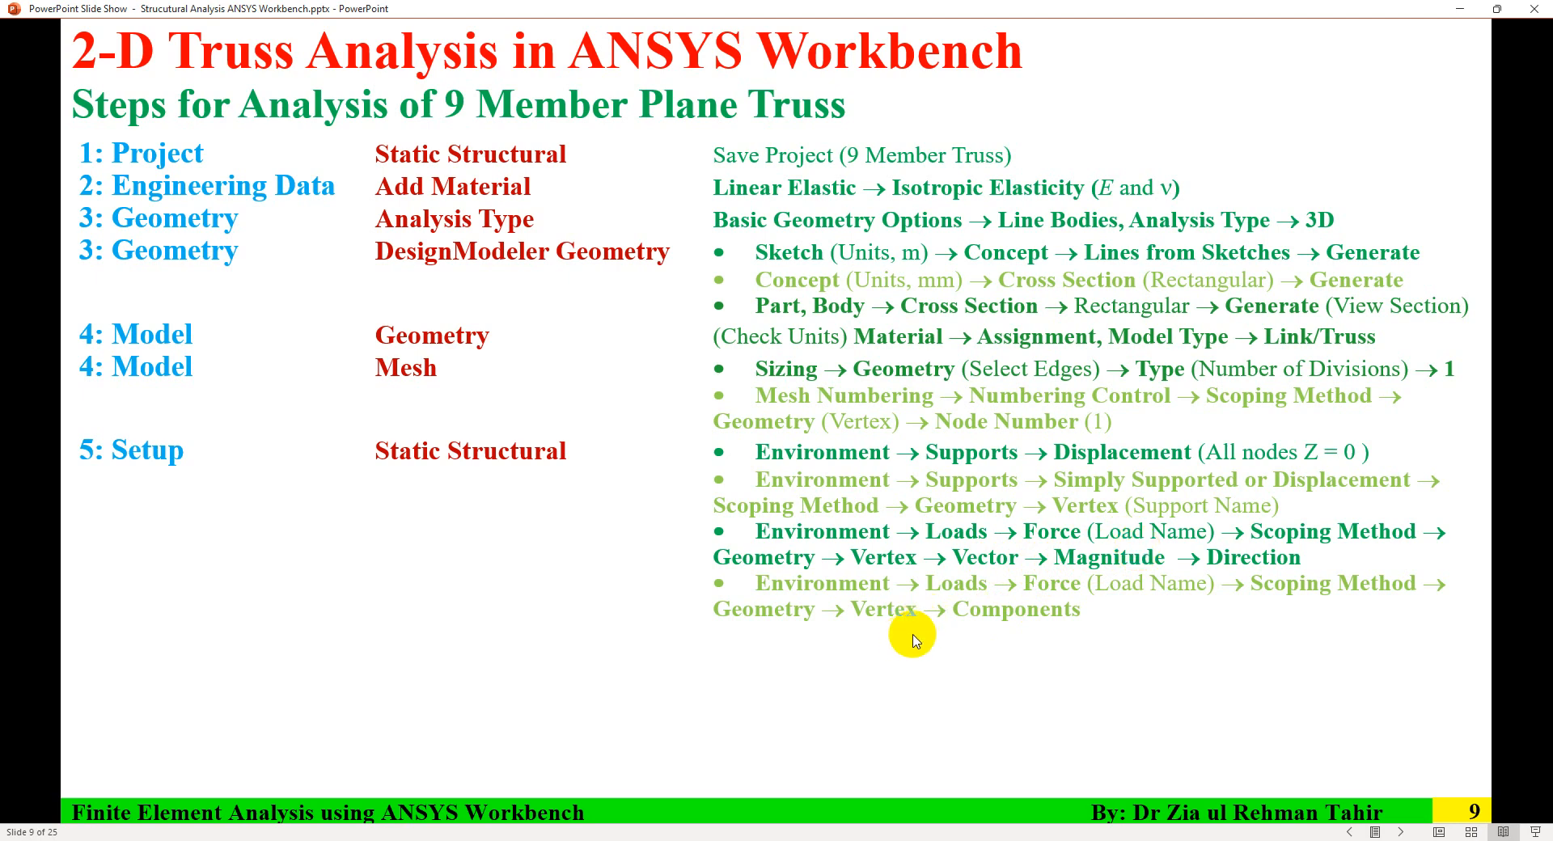
key("Left")
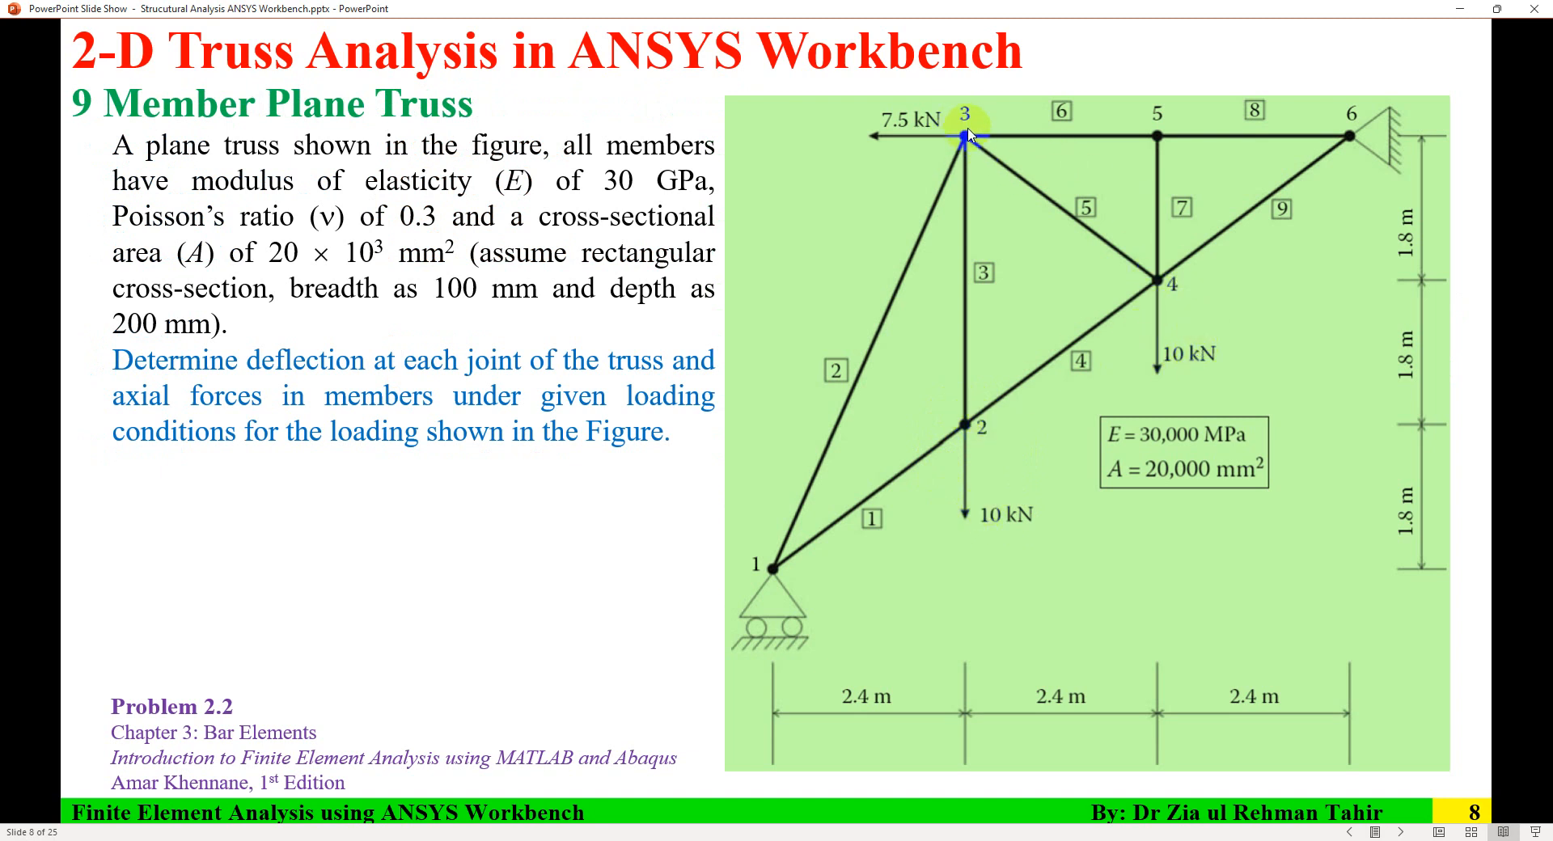
key("alt+Tab")
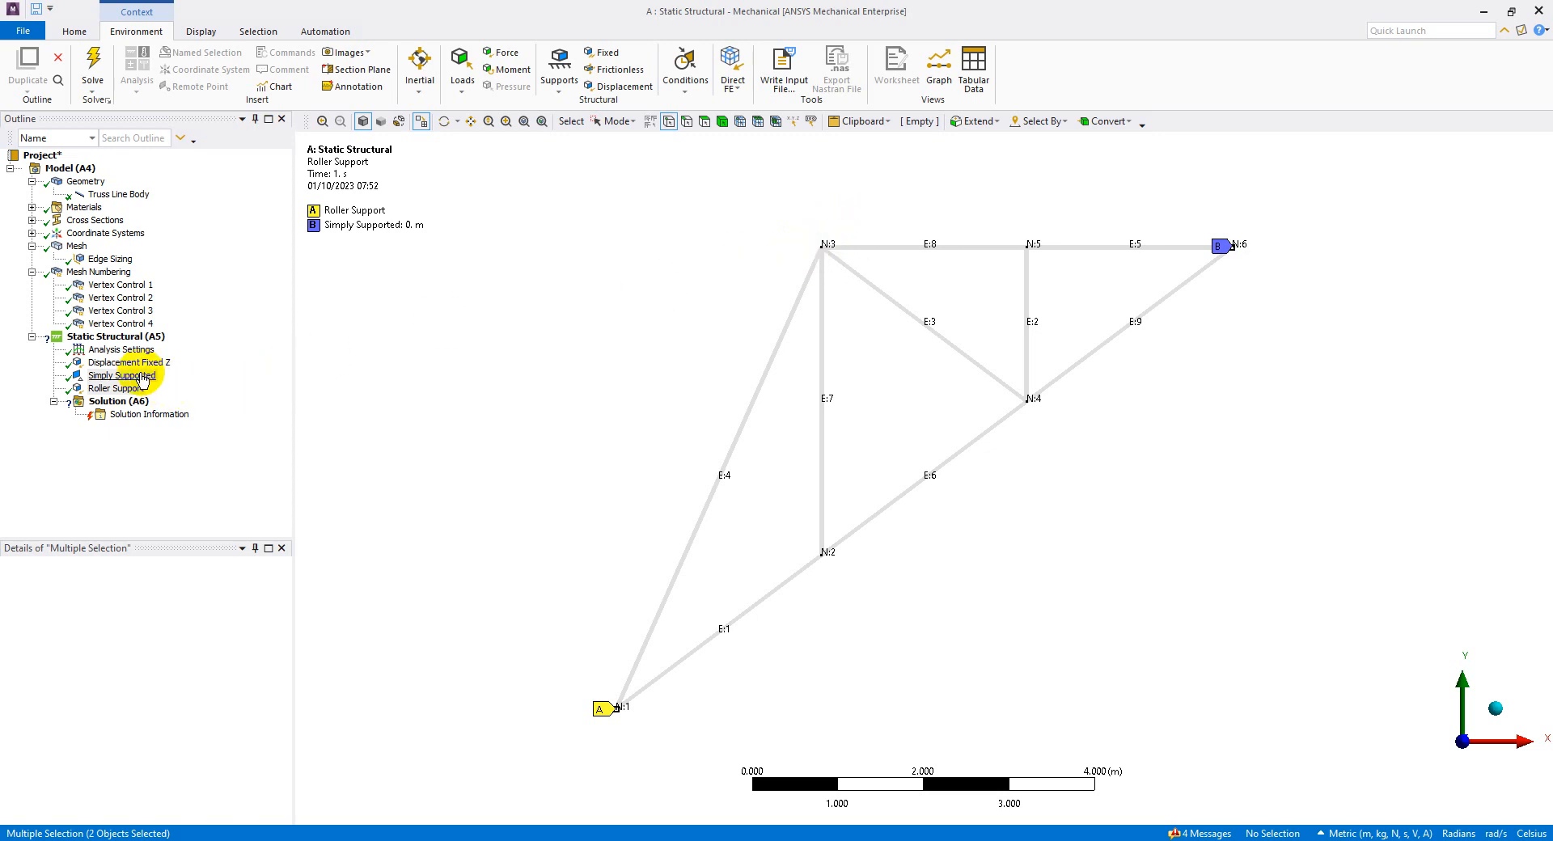
Add a Force load to Static Structural scoped to the node 3 vertex, with a magnitude of 7500 N
left_click(112, 339)
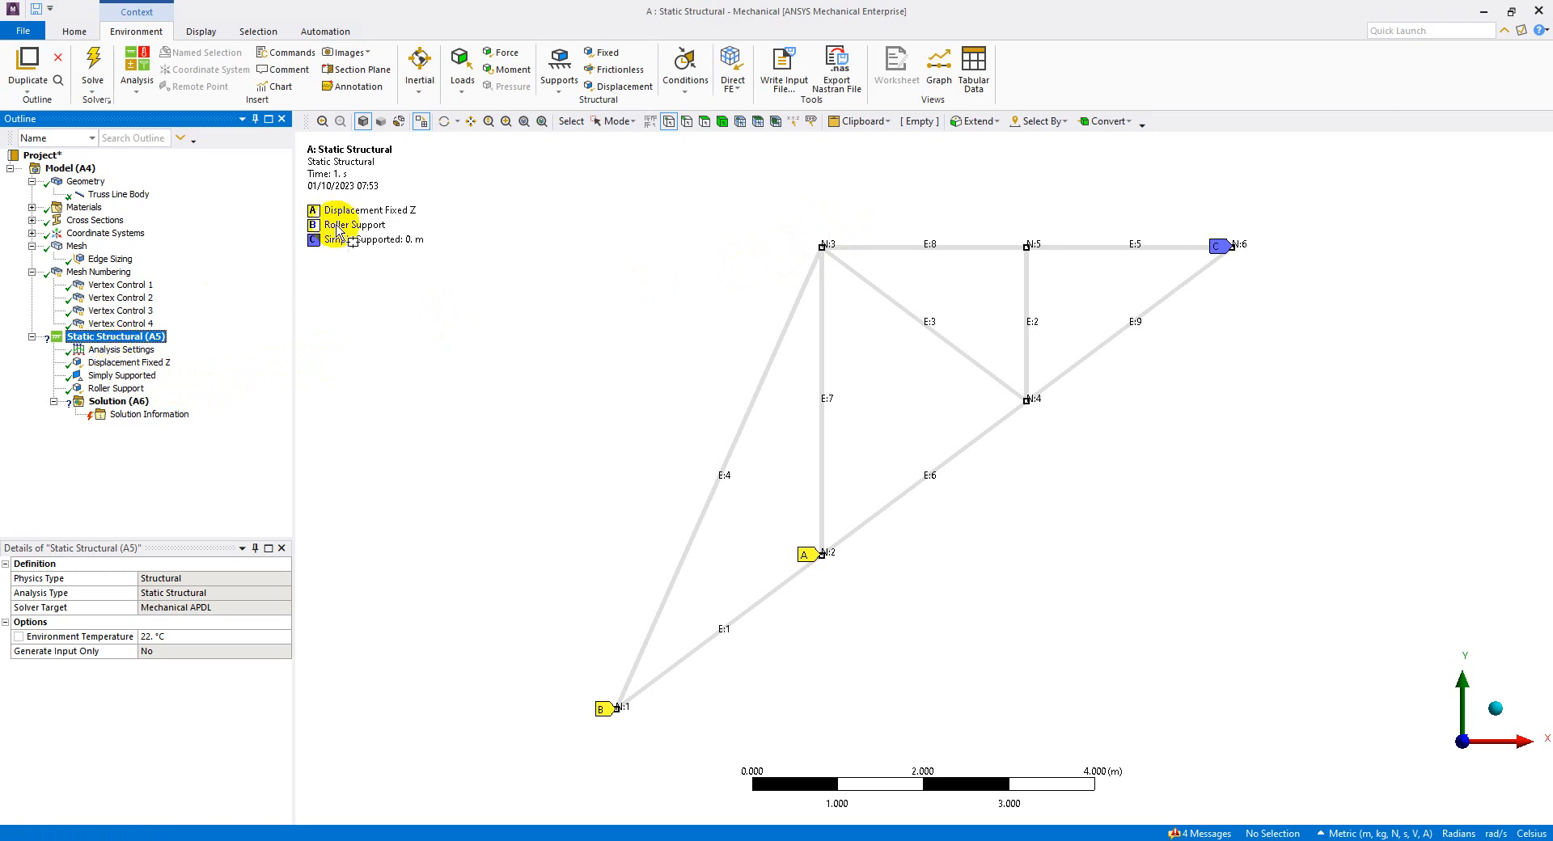
left_click(507, 53)
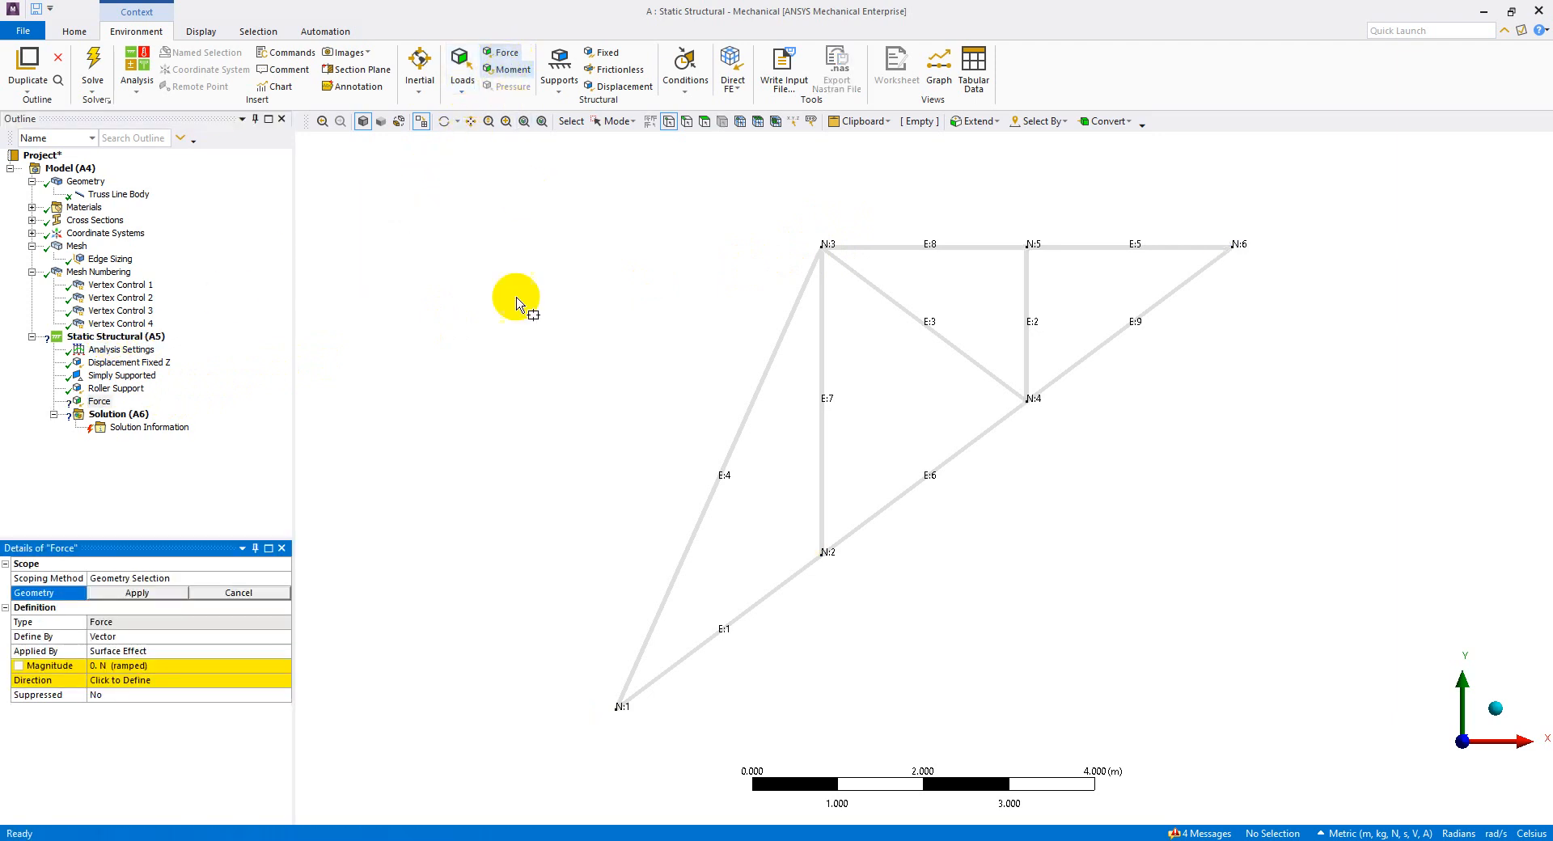
left_click(821, 245)
left_click(154, 593)
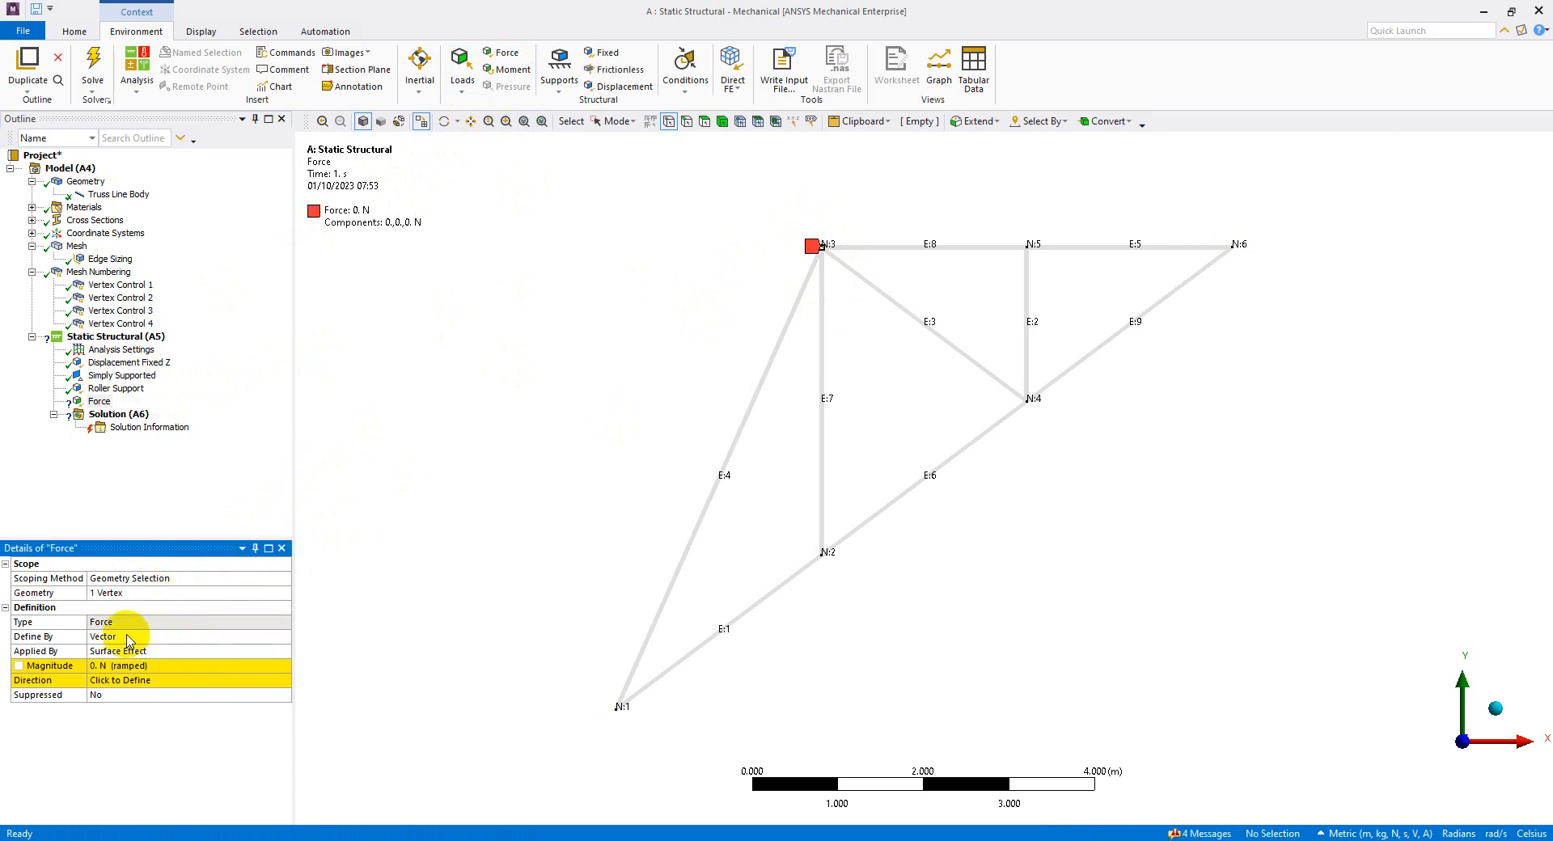
left_click(127, 666)
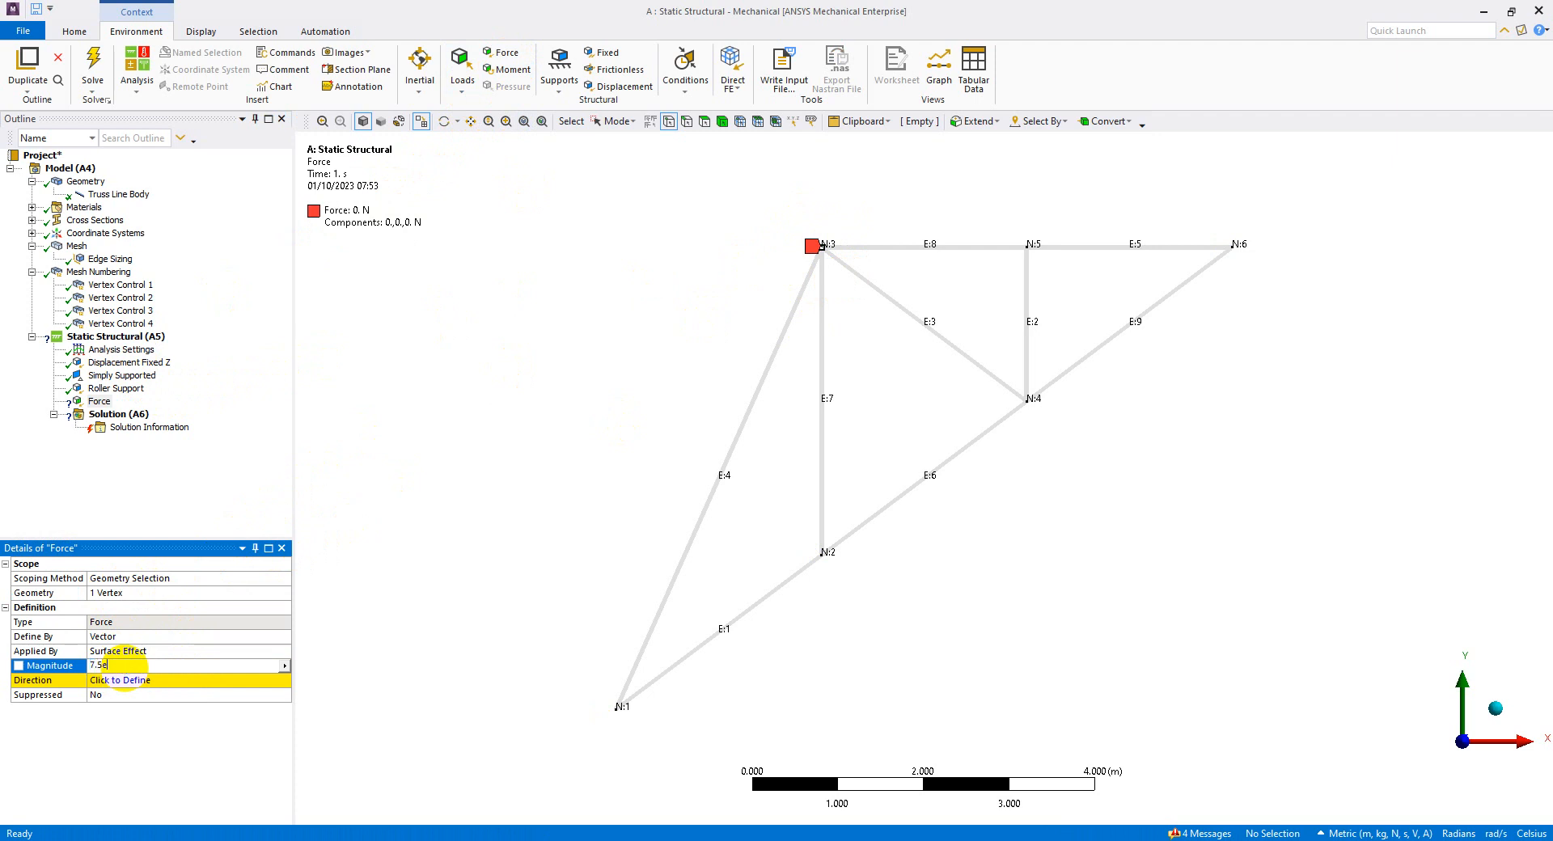
key("Return")
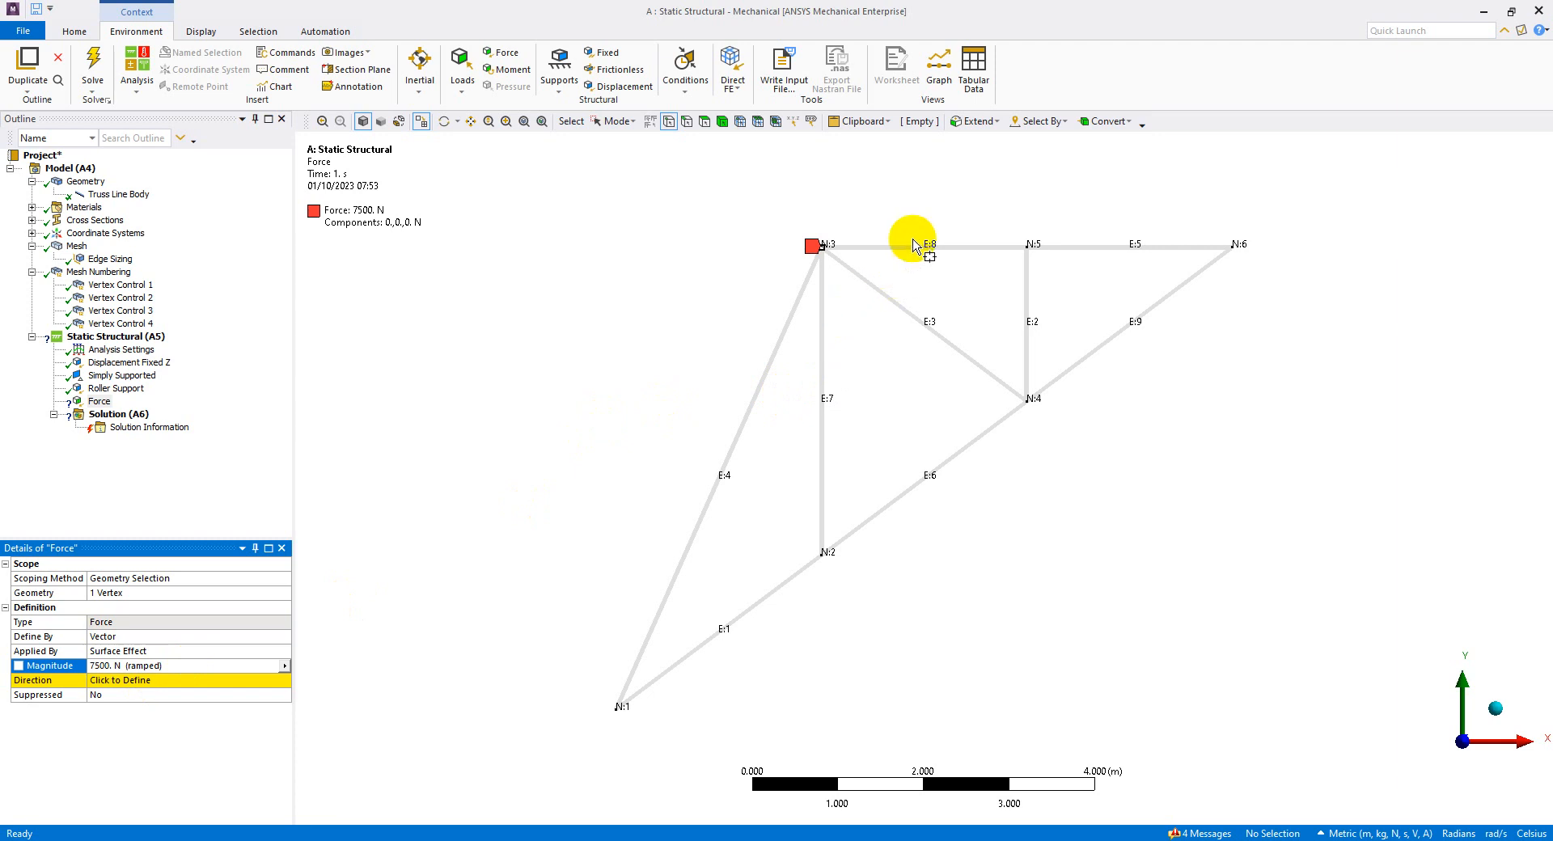
Define the force direction along the horizontal member between nodes 3 and 5, pointing in the negative X direction
left_click(159, 679)
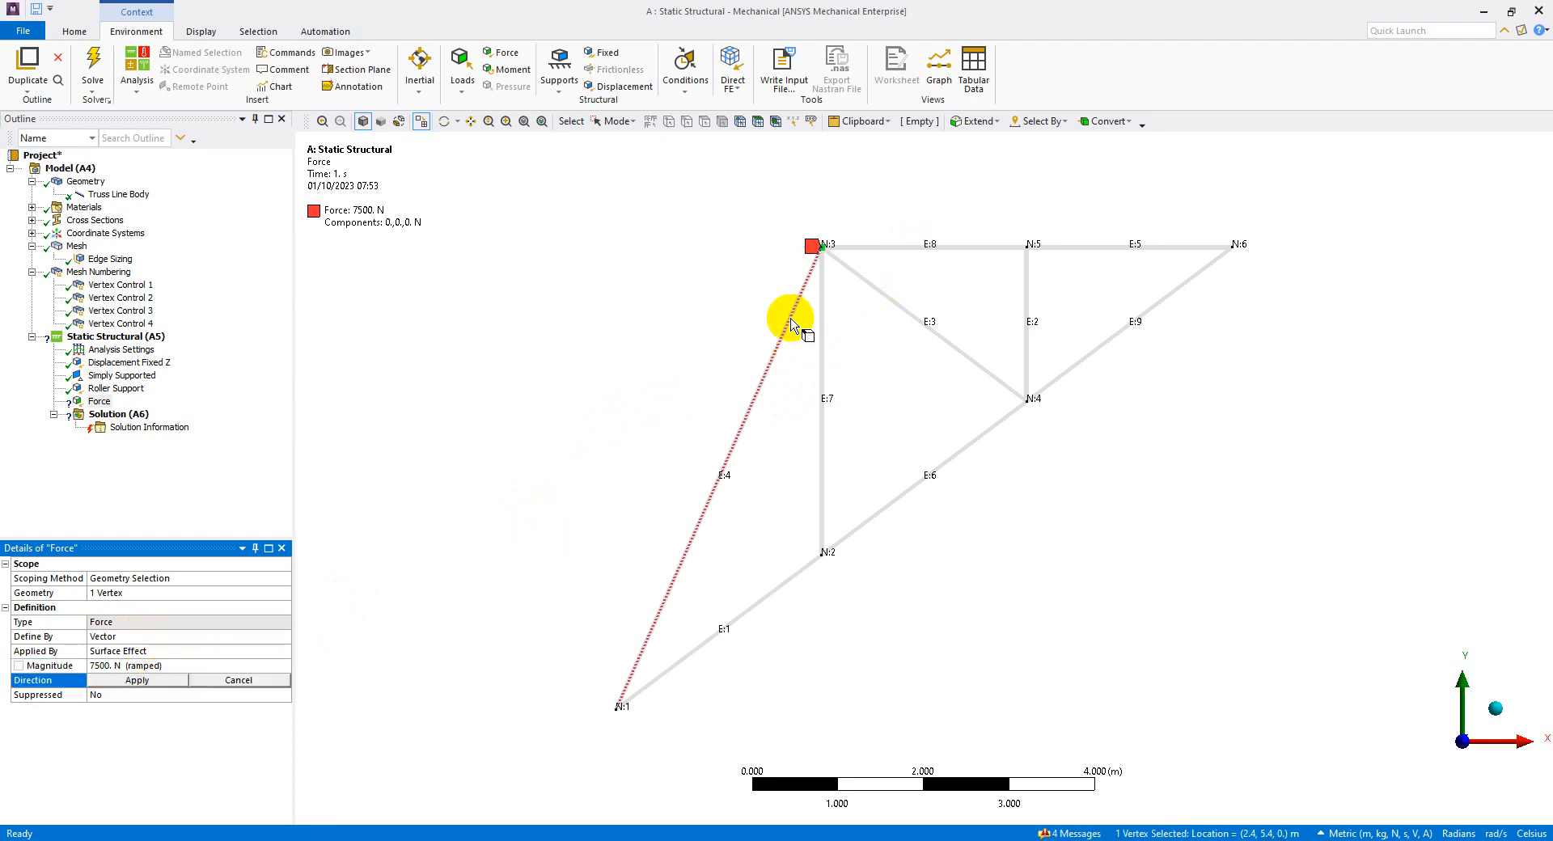
left_click(903, 251)
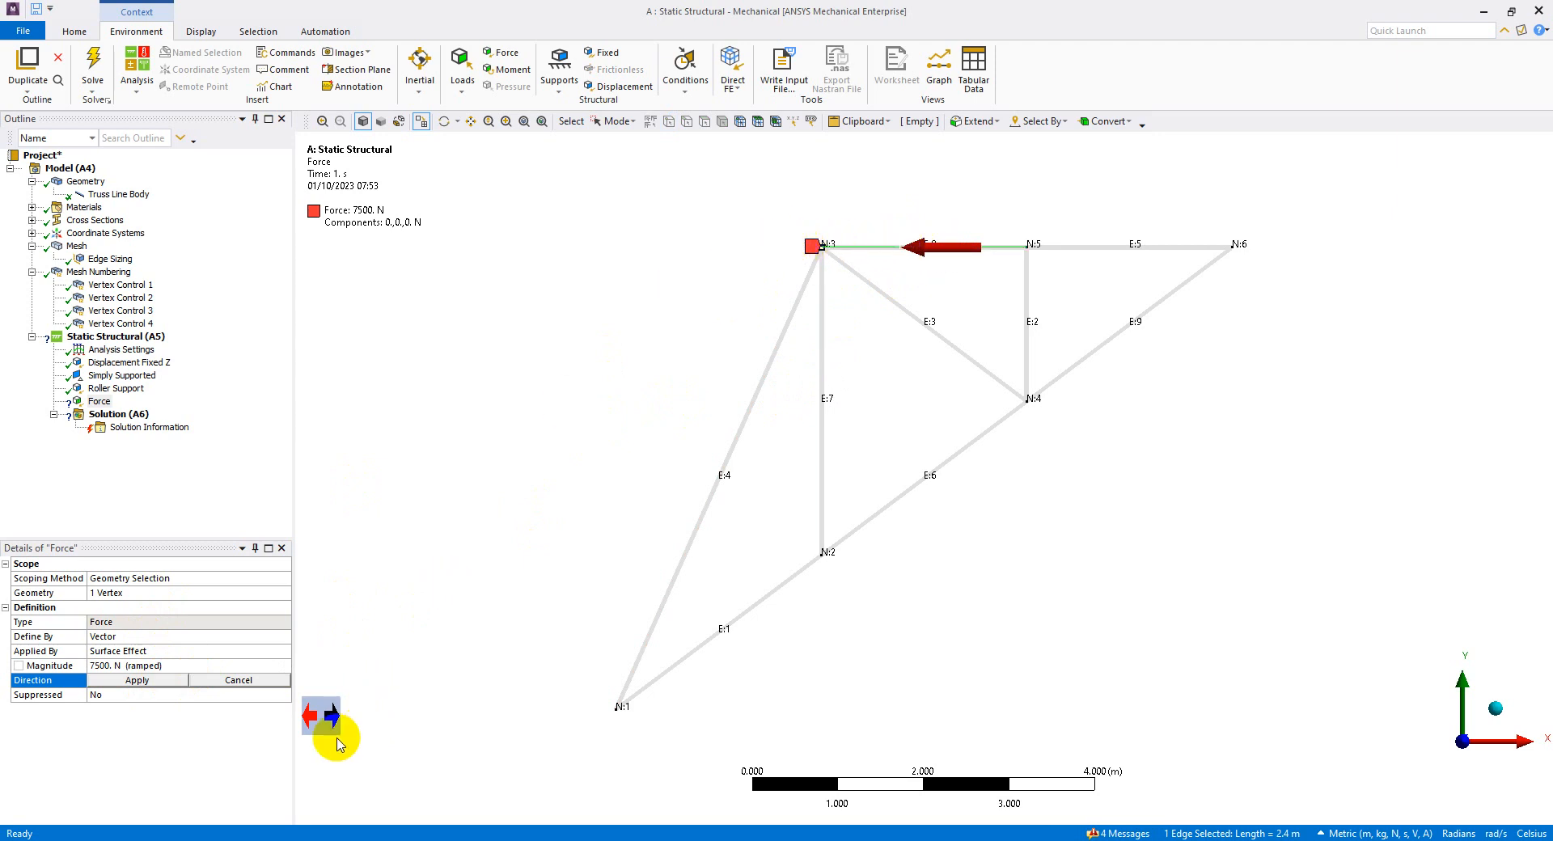
left_click(310, 718)
left_click(333, 718)
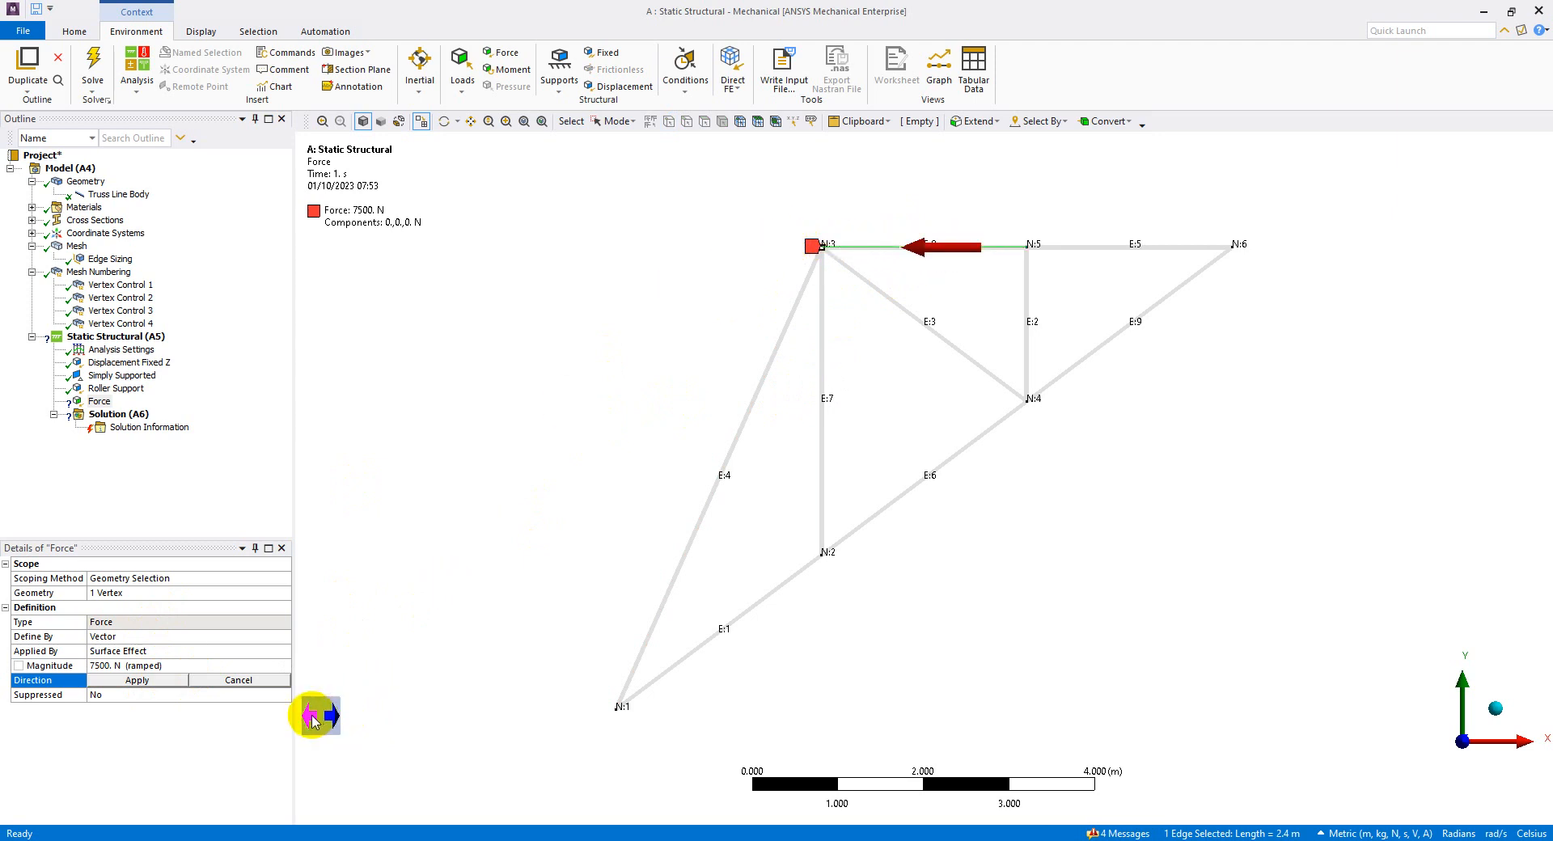
left_click(327, 718)
left_click(336, 720)
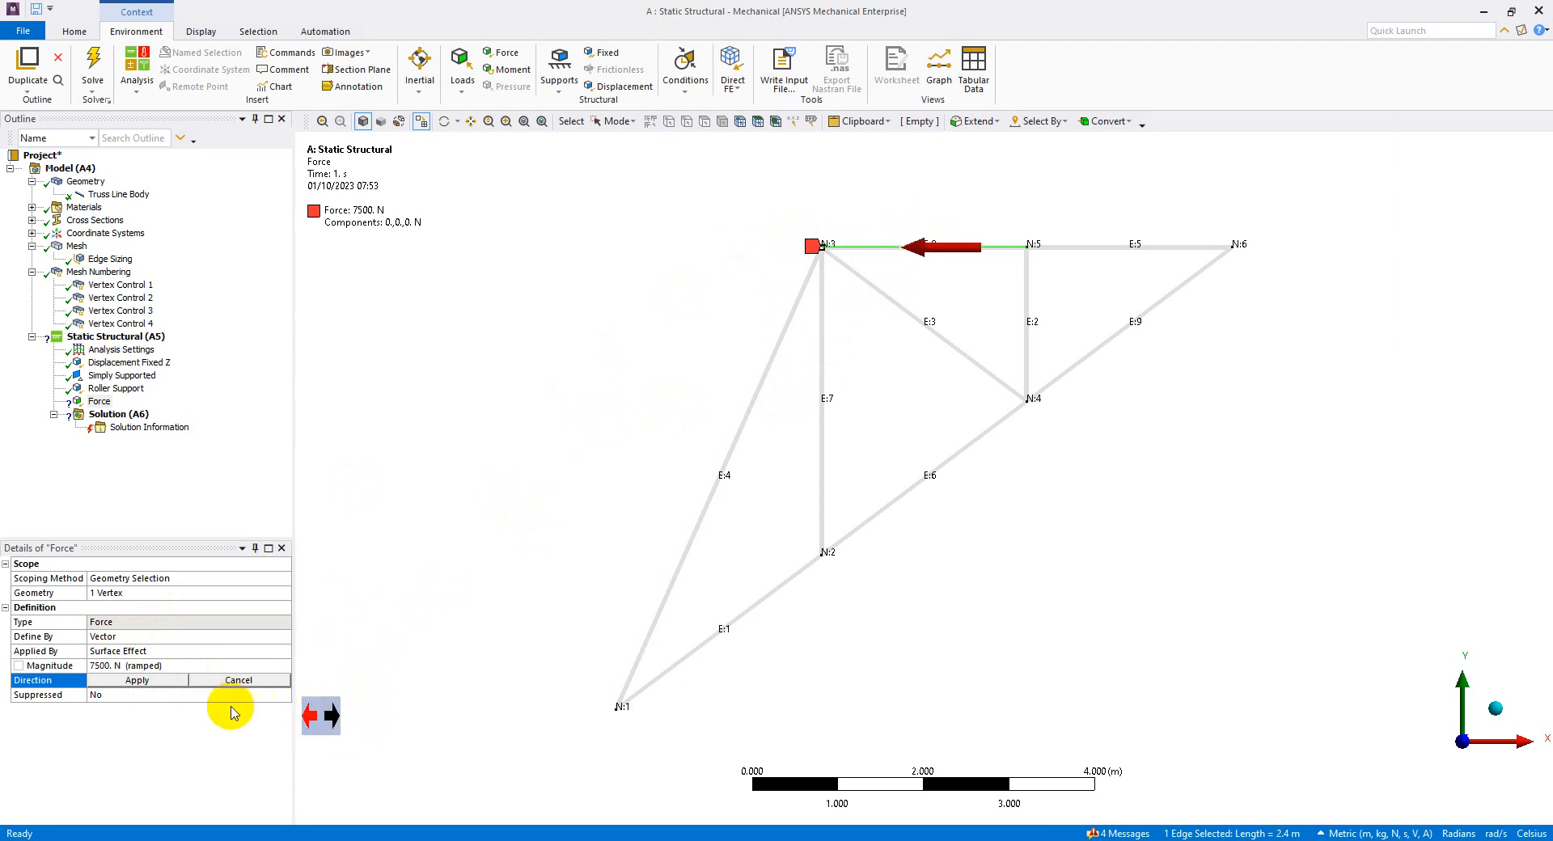
left_click(147, 680)
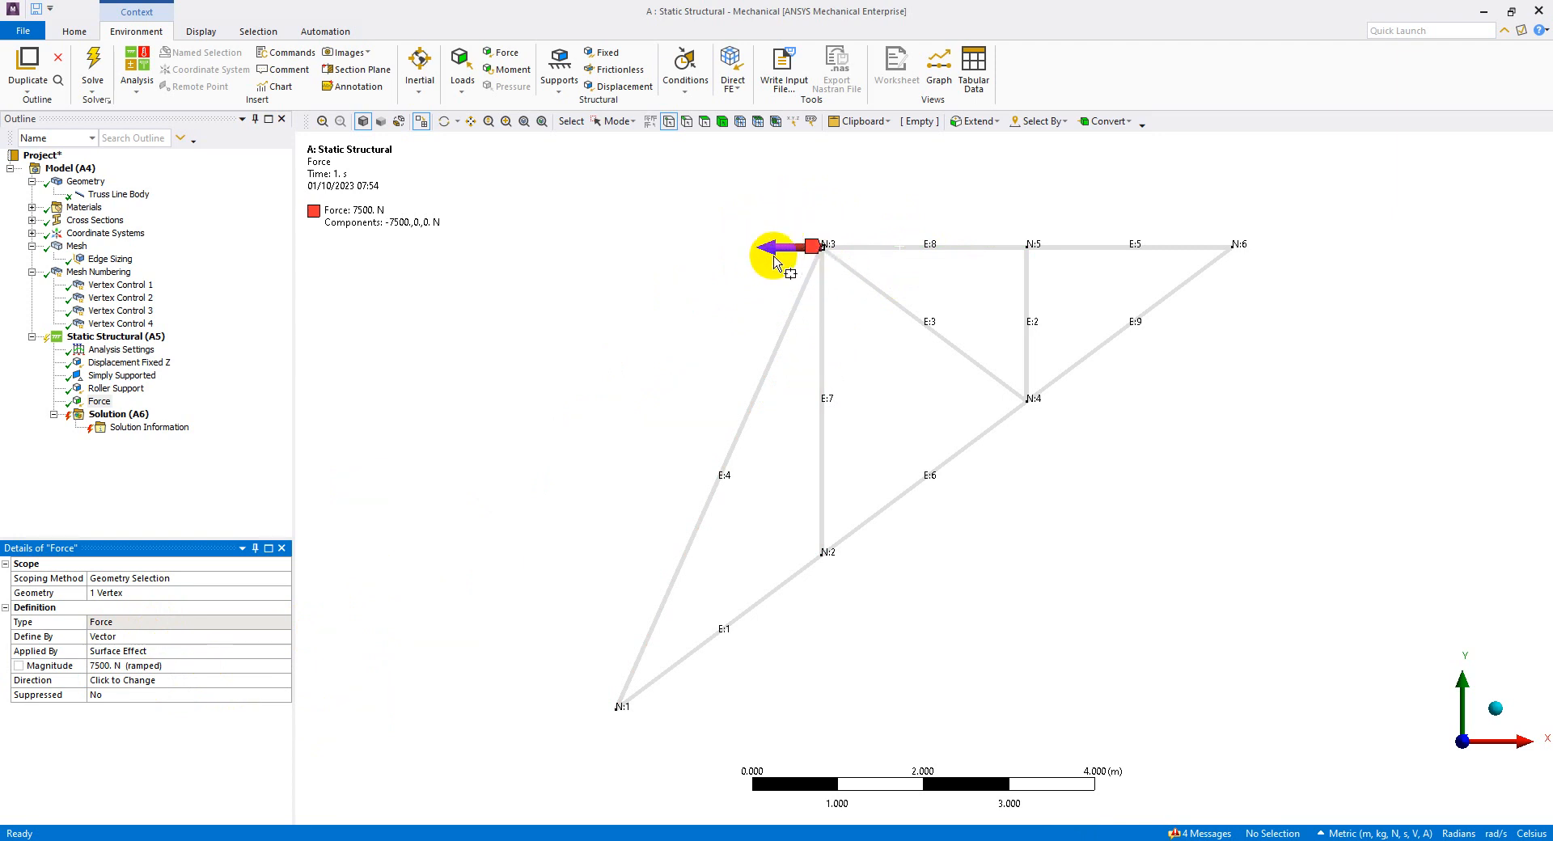
Rename the force acting on node 3 as Force 1
left_click(98, 402)
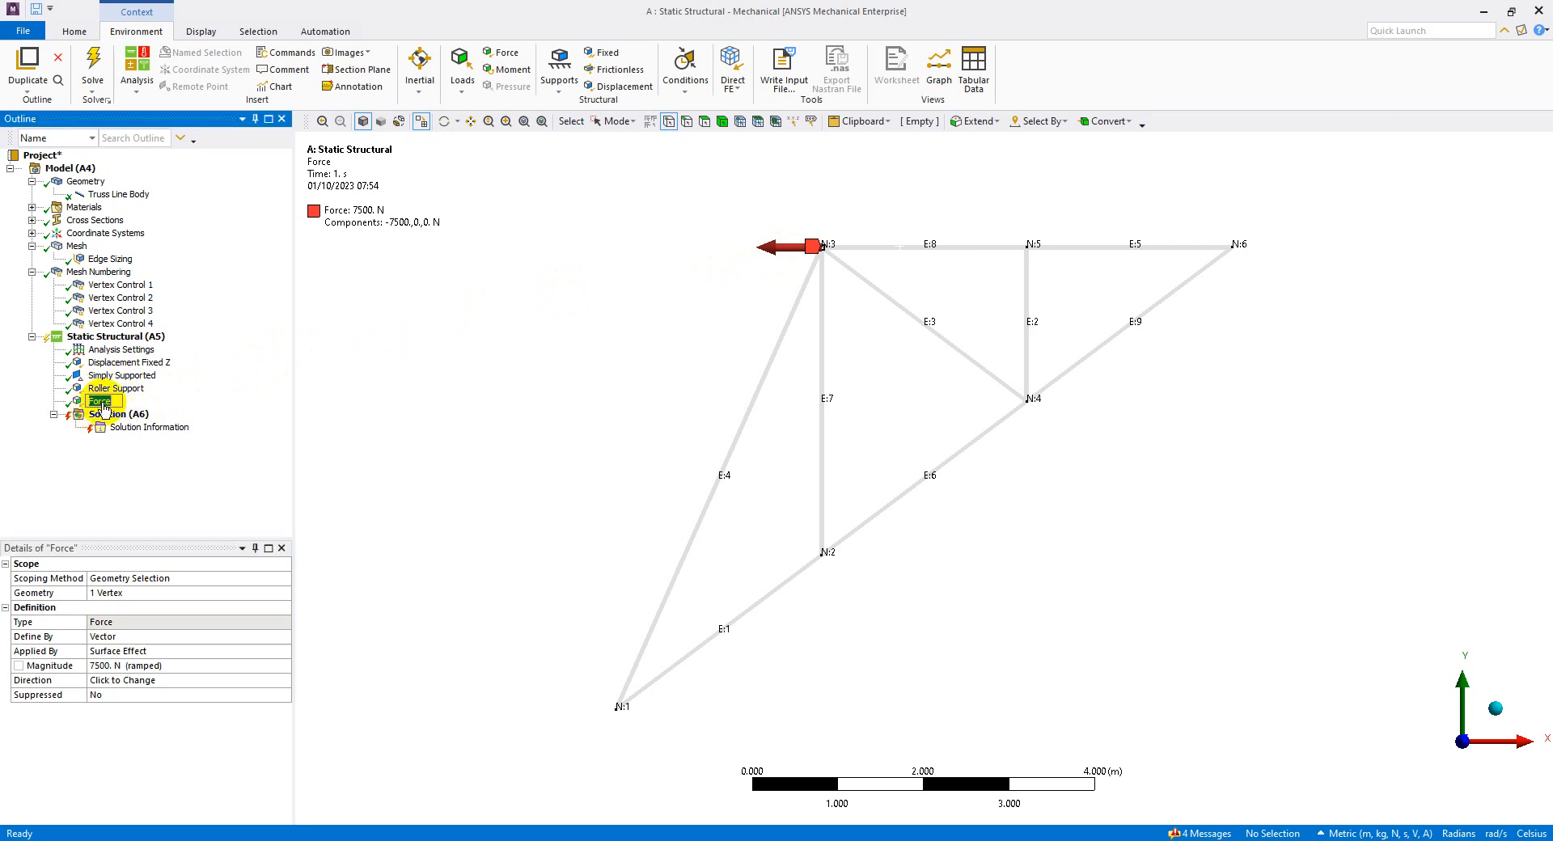
left_click(116, 403)
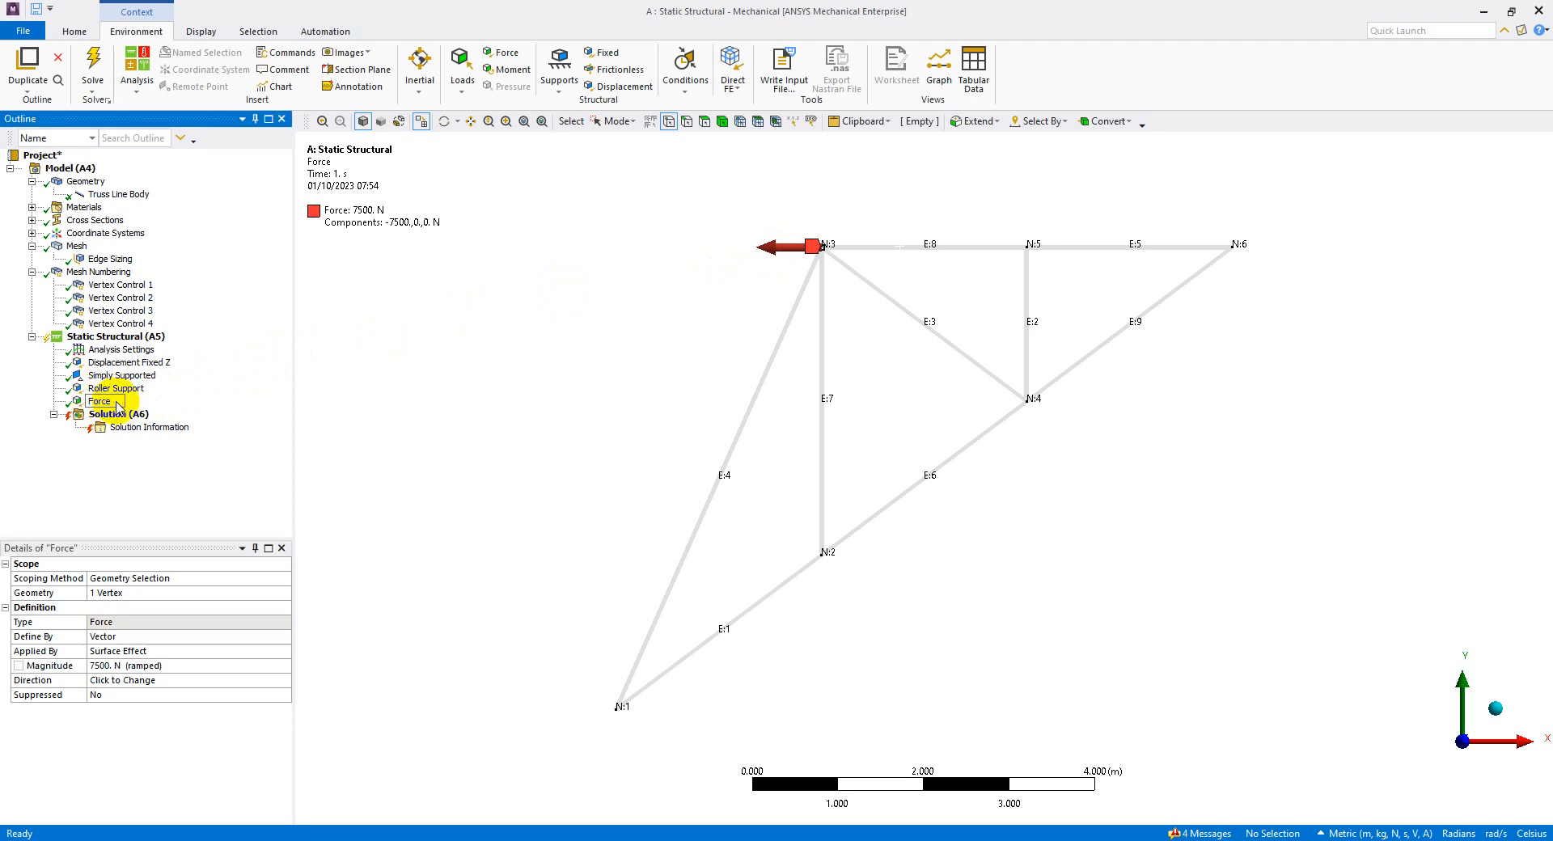
left_click(135, 475)
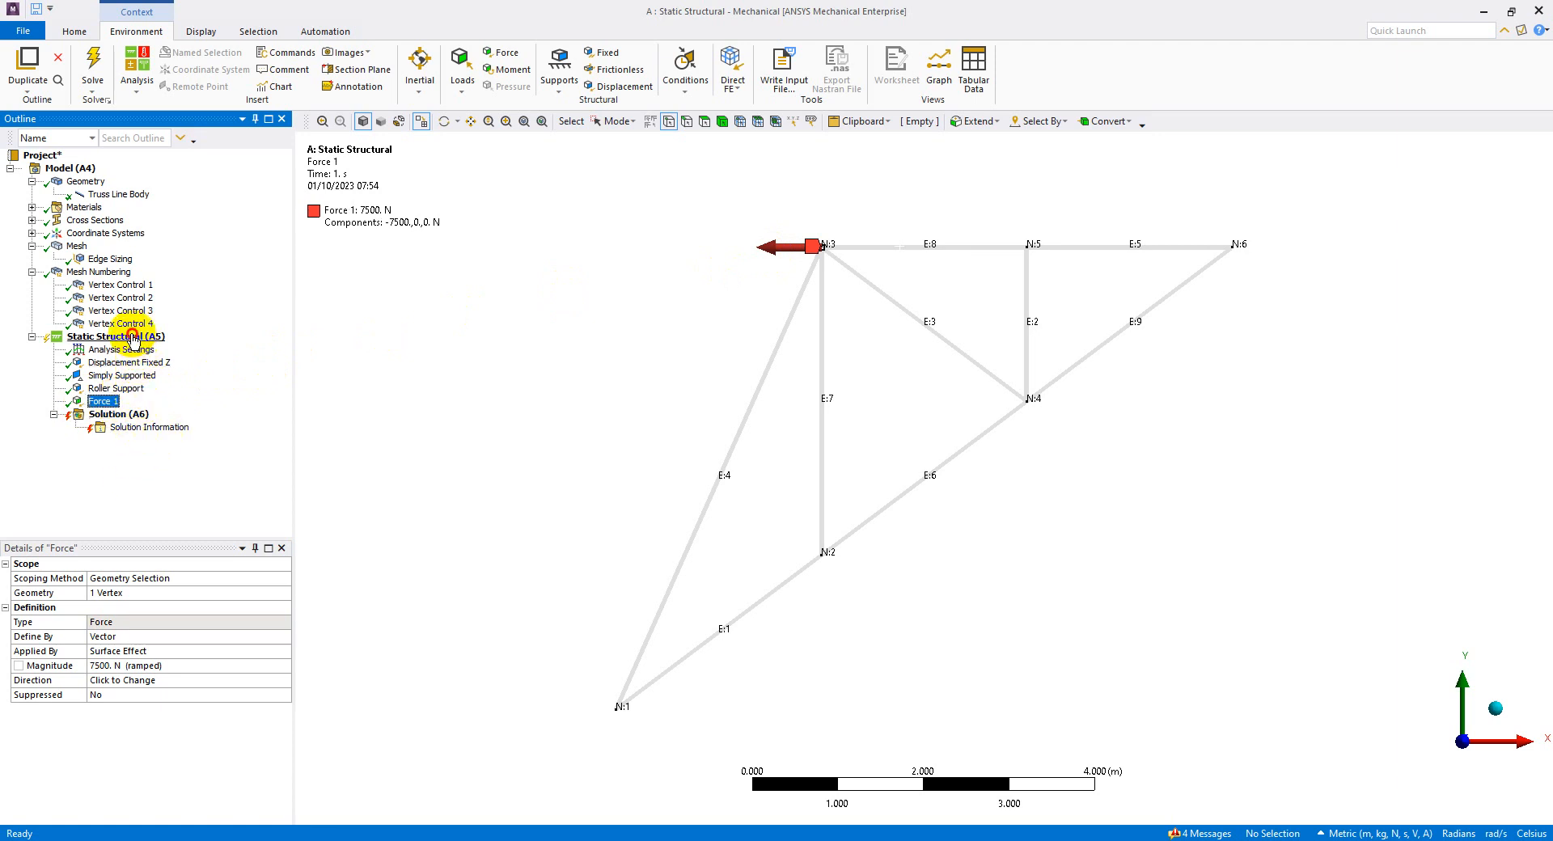
Add a second Force load to Static Structural scoped to the node 2 vertex, with a magnitude of 10000 N
left_click(133, 338)
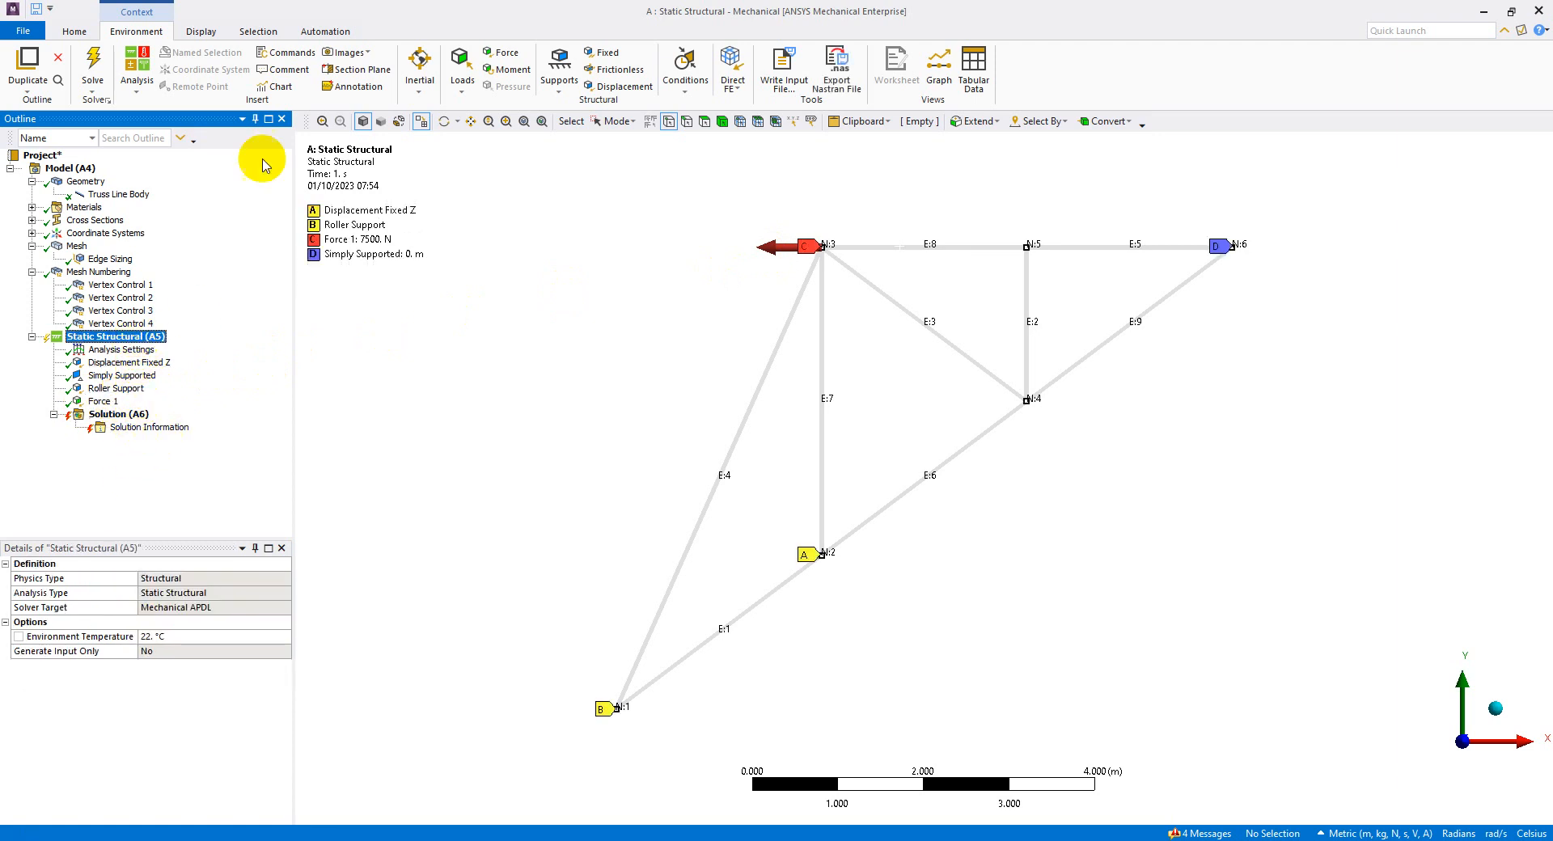
left_click(506, 52)
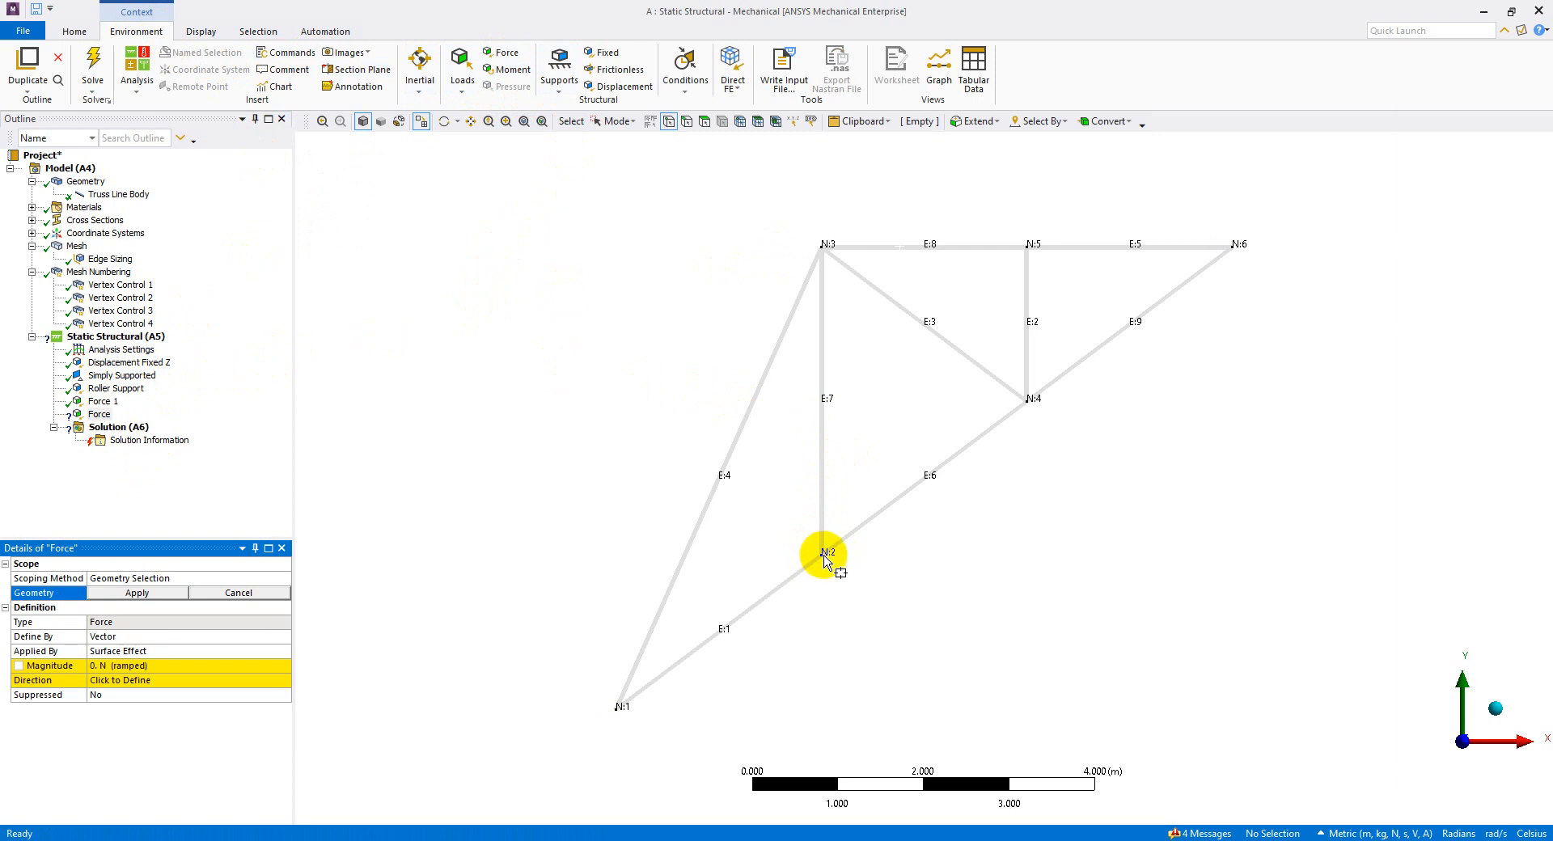
left_click(821, 555)
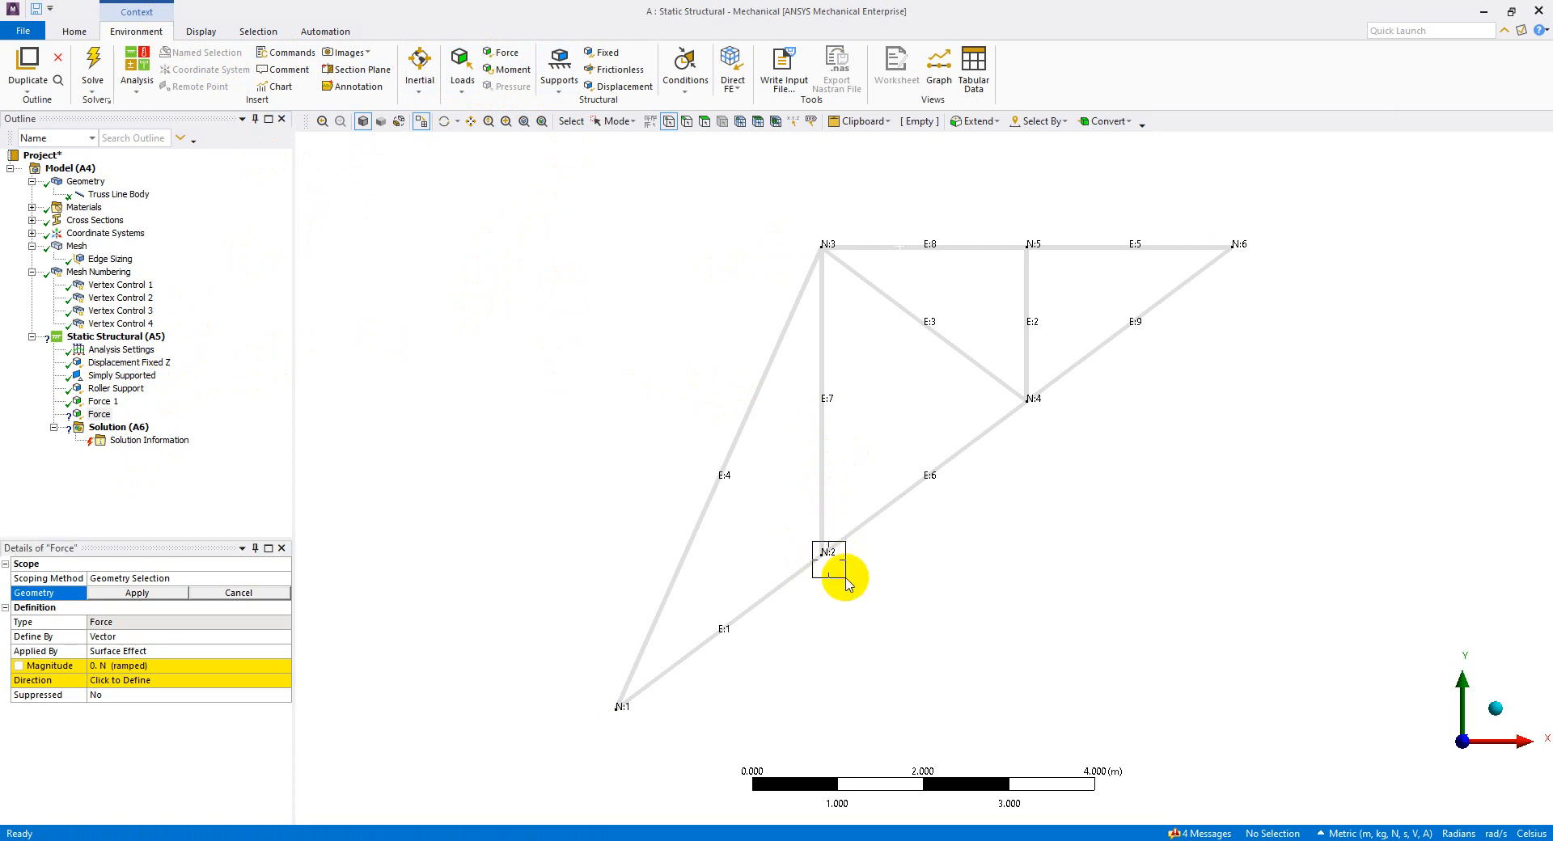
left_click(146, 593)
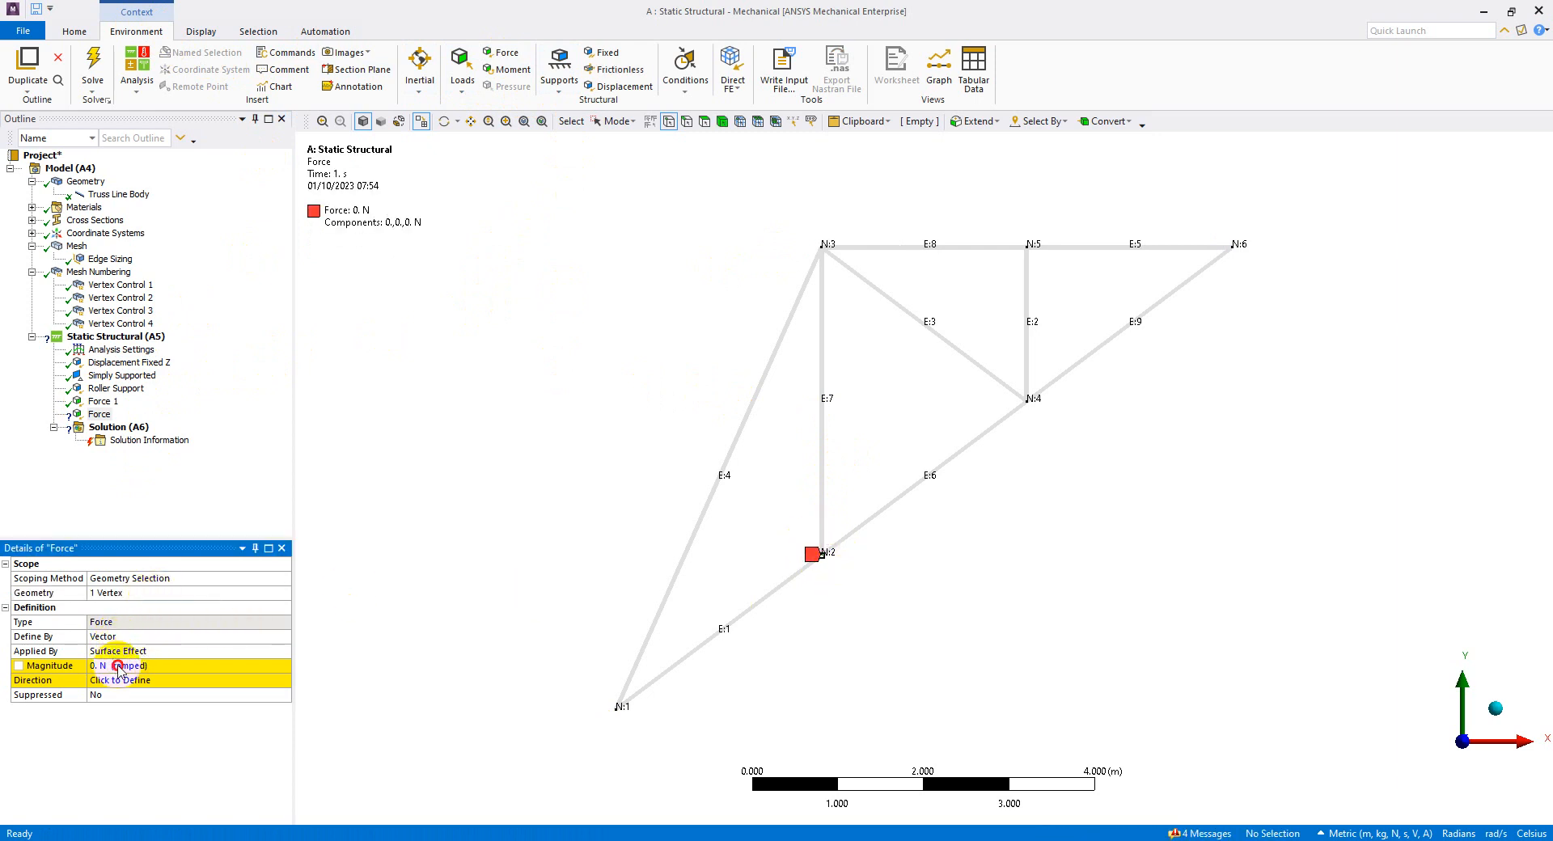
left_click(119, 666)
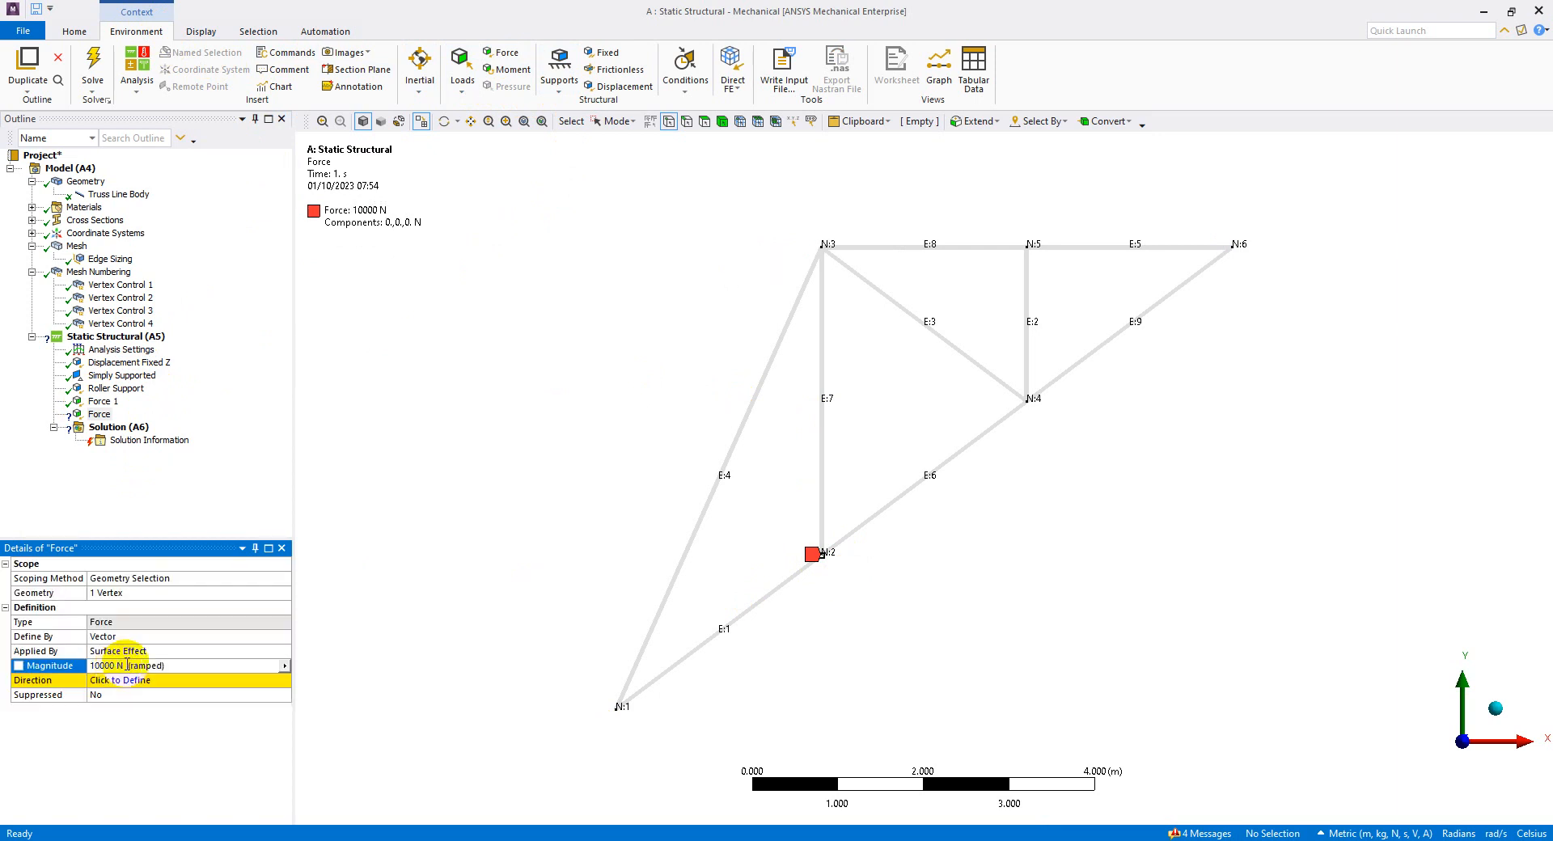
Direct the node 2 force along the vertical member between nodes 2 and 3 in negative Y, and rename it Force 2
left_click(132, 680)
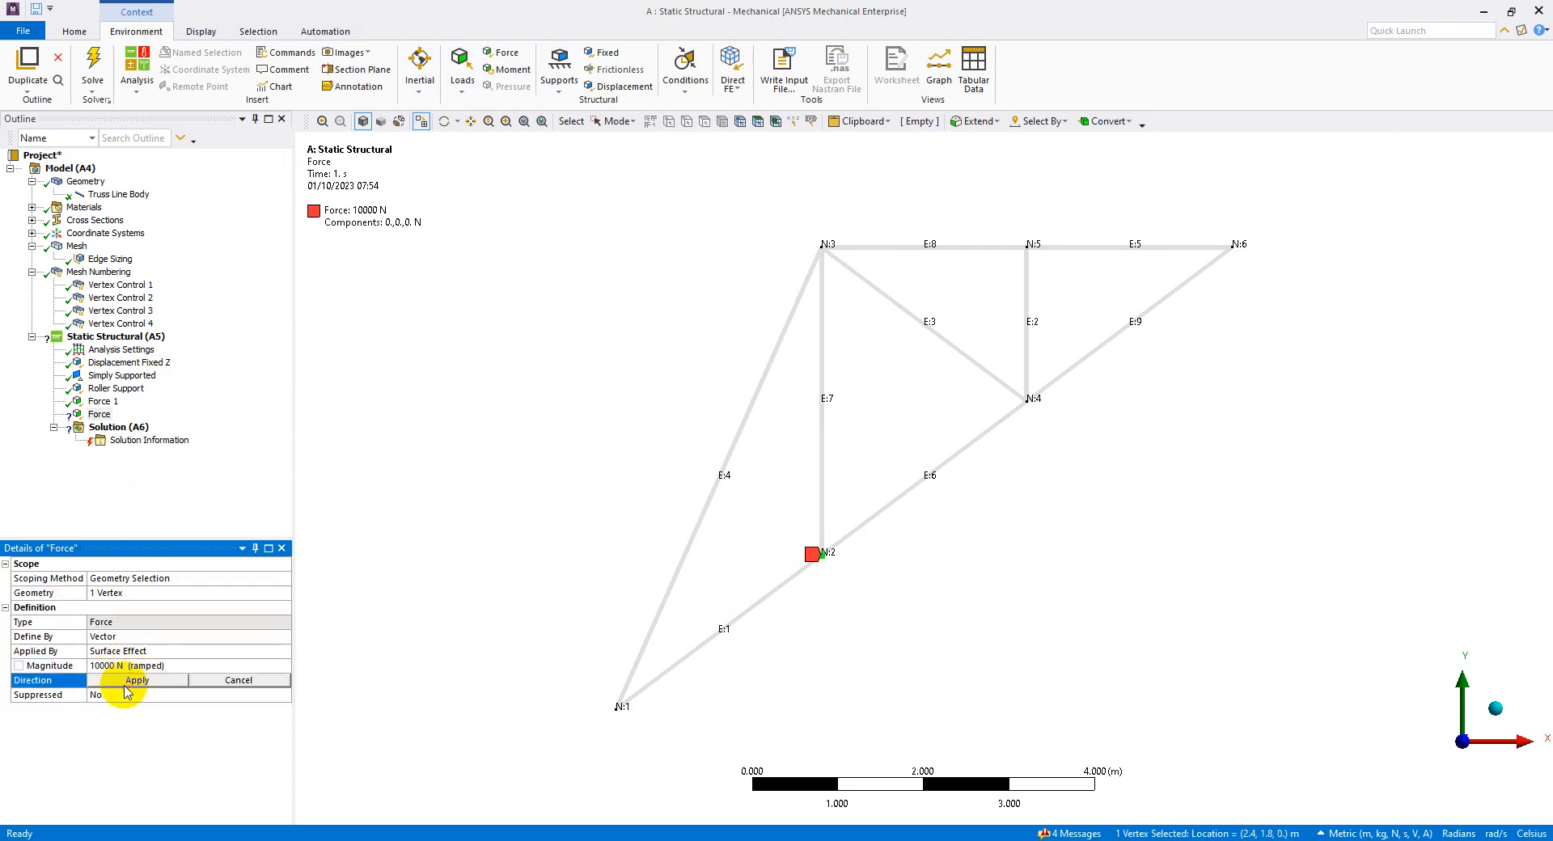
left_click(819, 440)
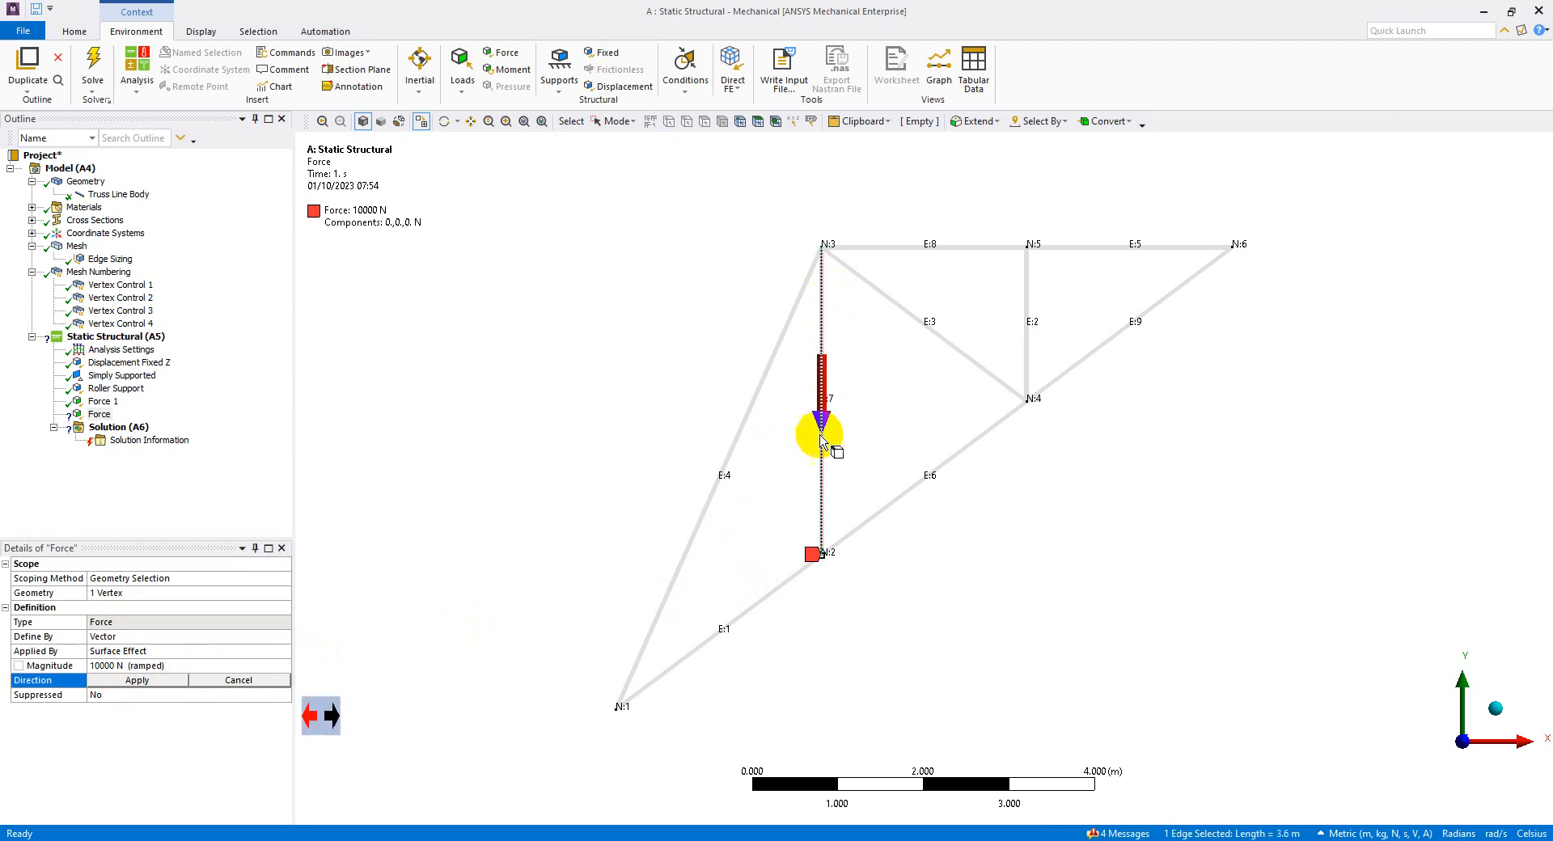
left_click(170, 679)
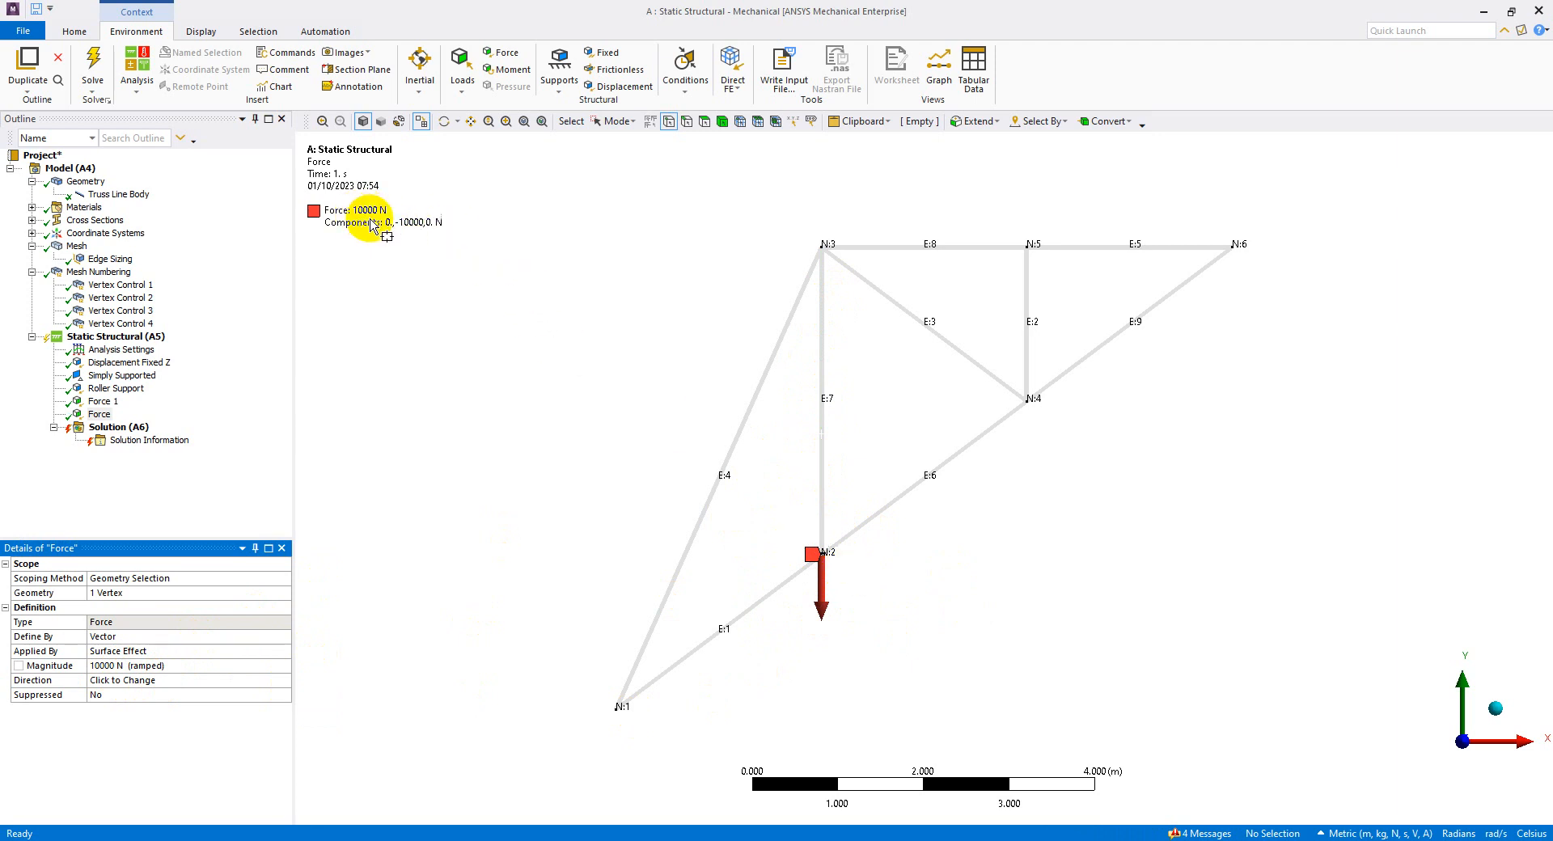
left_click(101, 416)
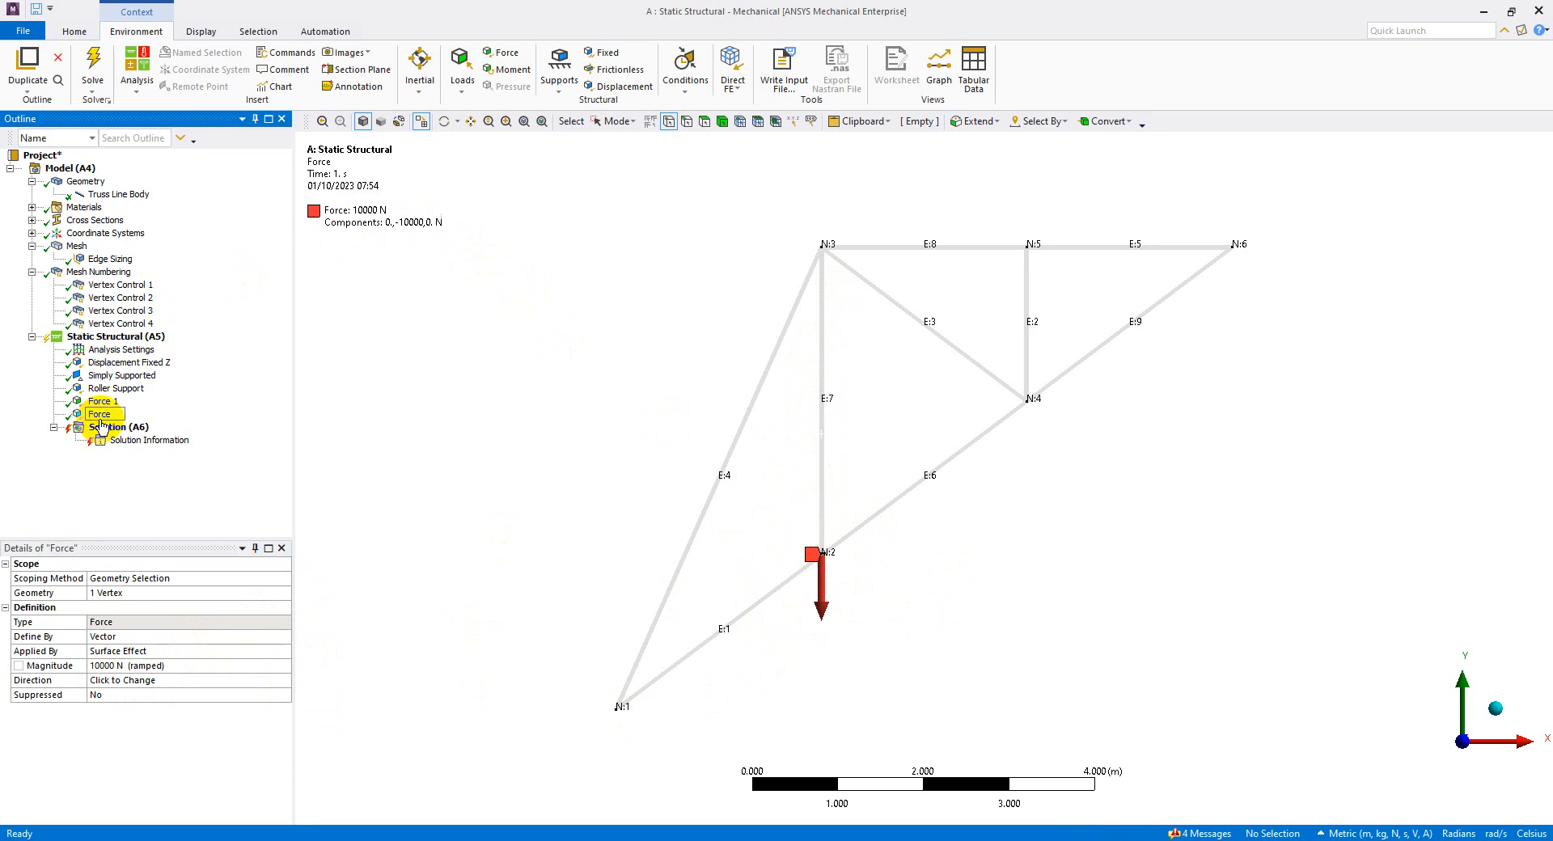
type("2")
key("Return")
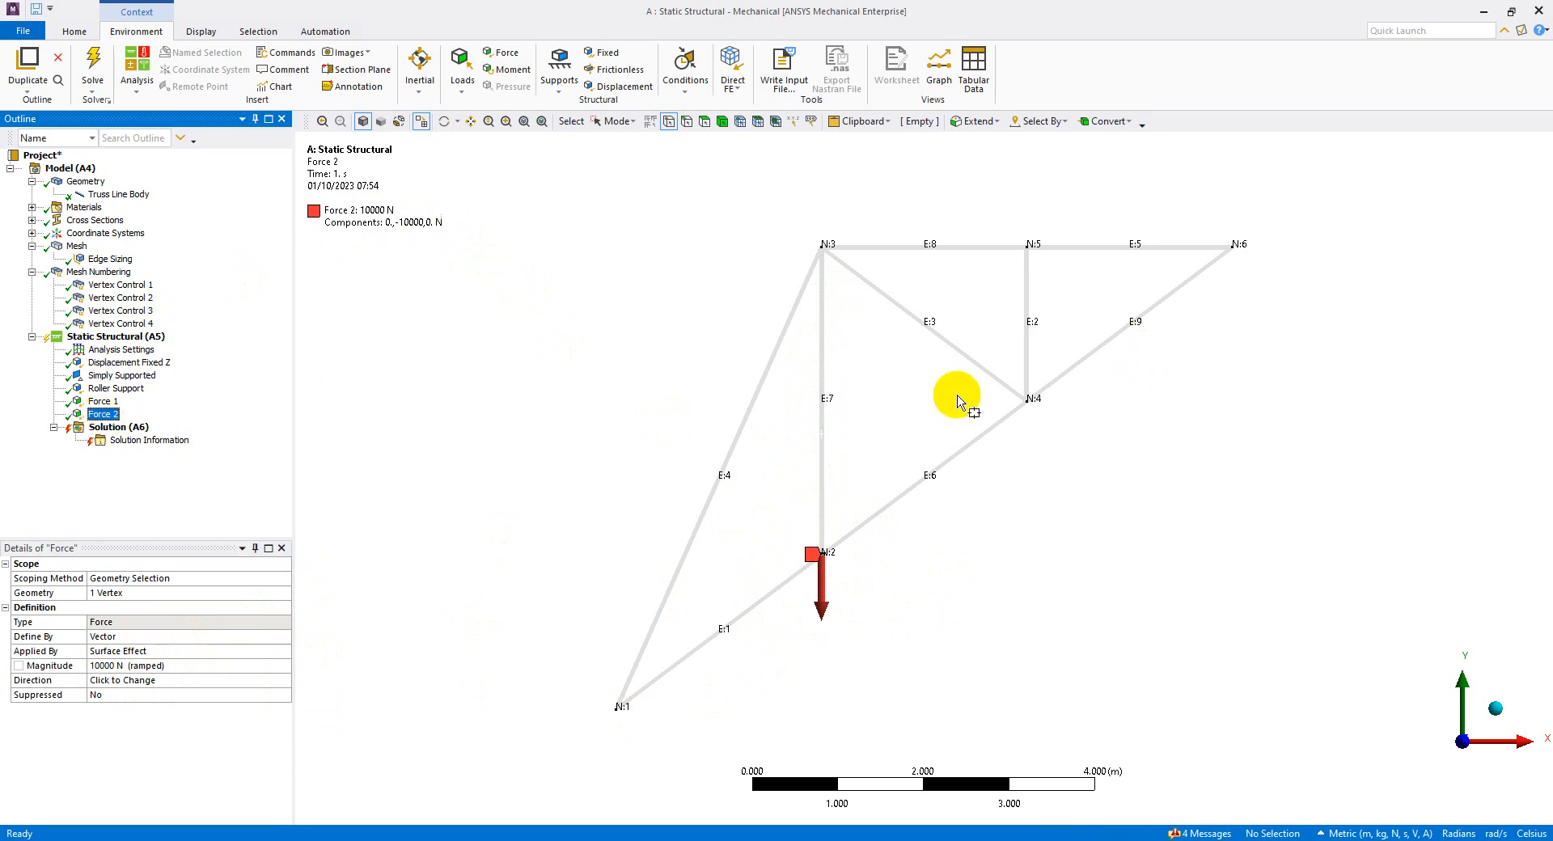
Add a third Force load to Static Structural scoped to the node 4 vertex
left_click(105, 337)
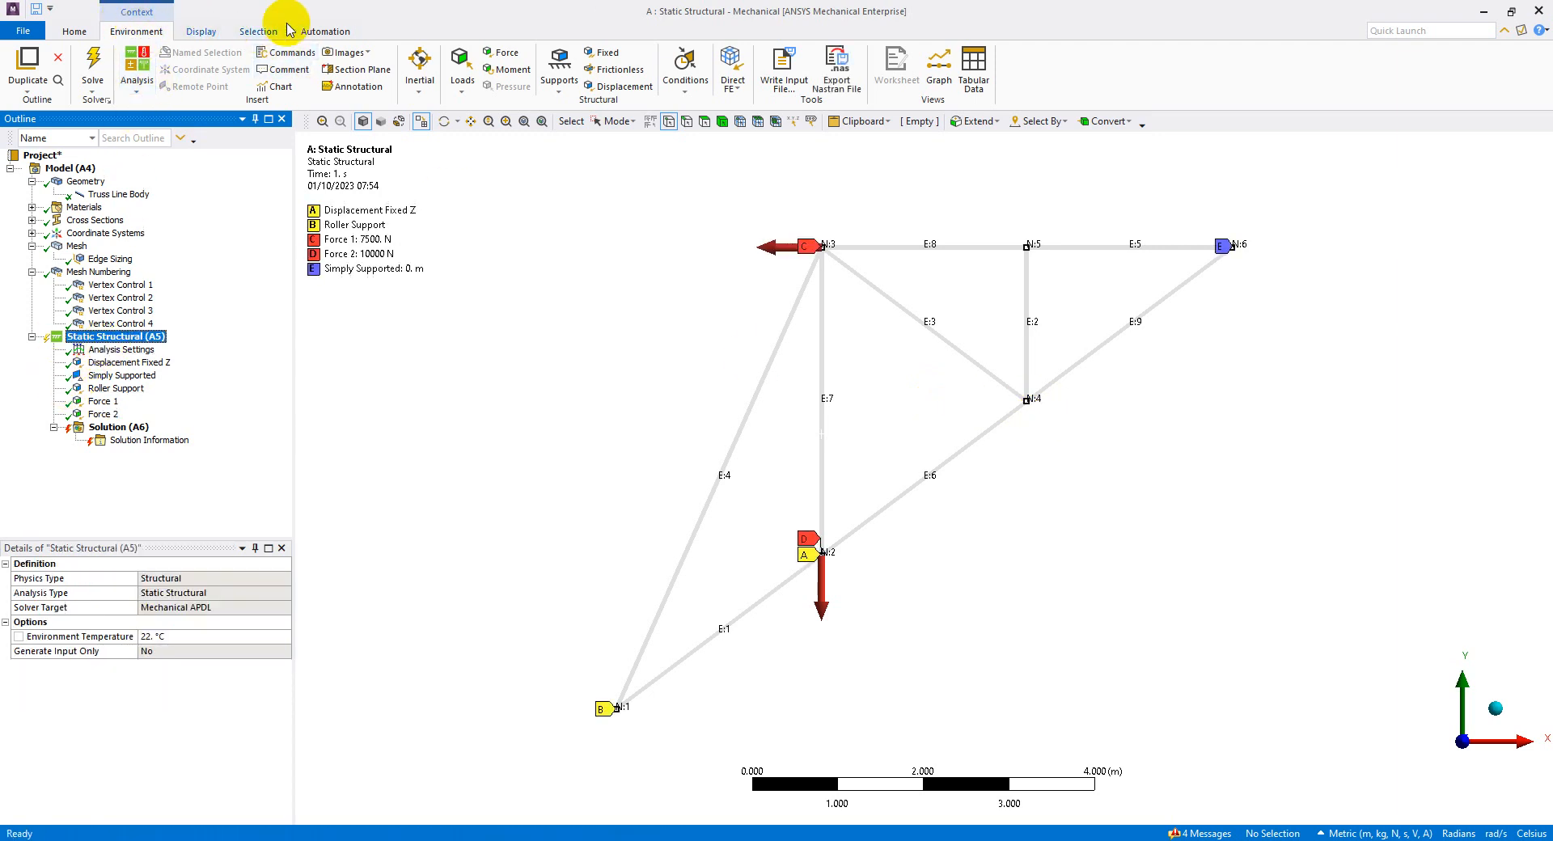
left_click(510, 53)
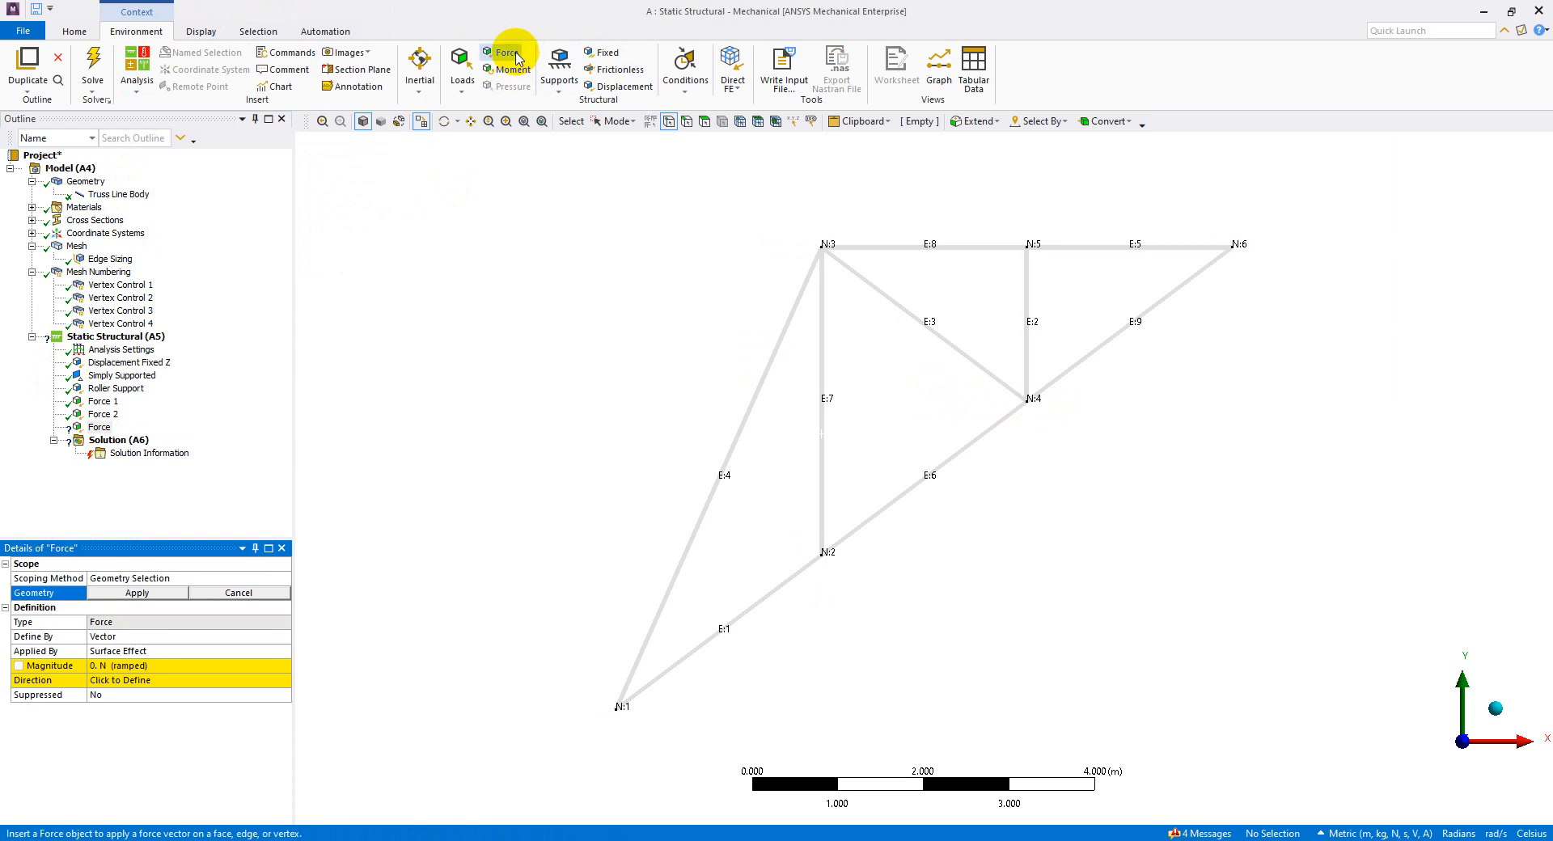
left_click_drag(1007, 370, 1072, 455)
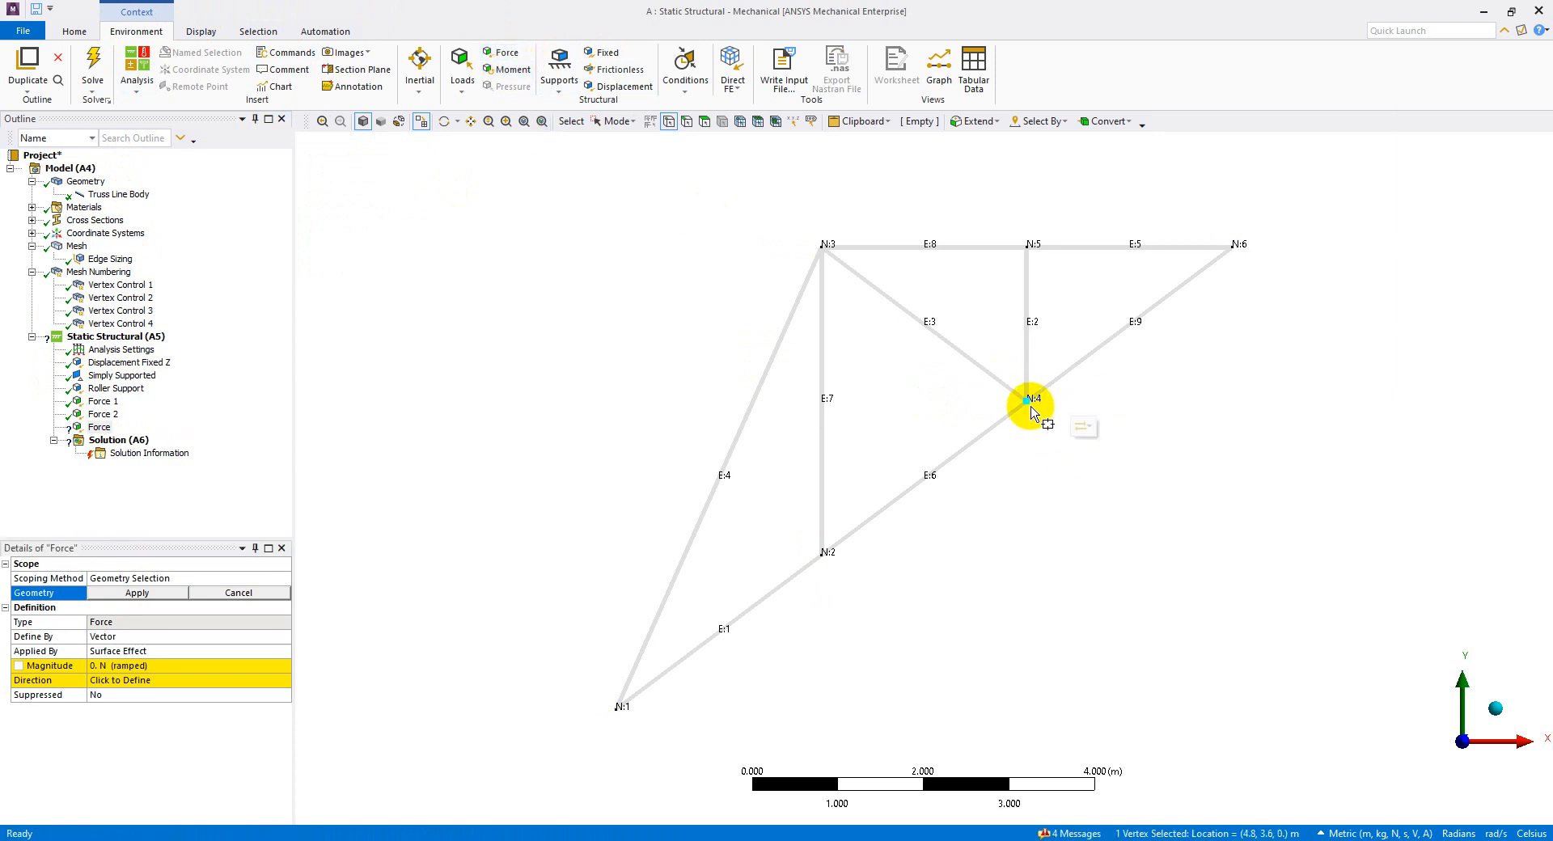
left_click(152, 595)
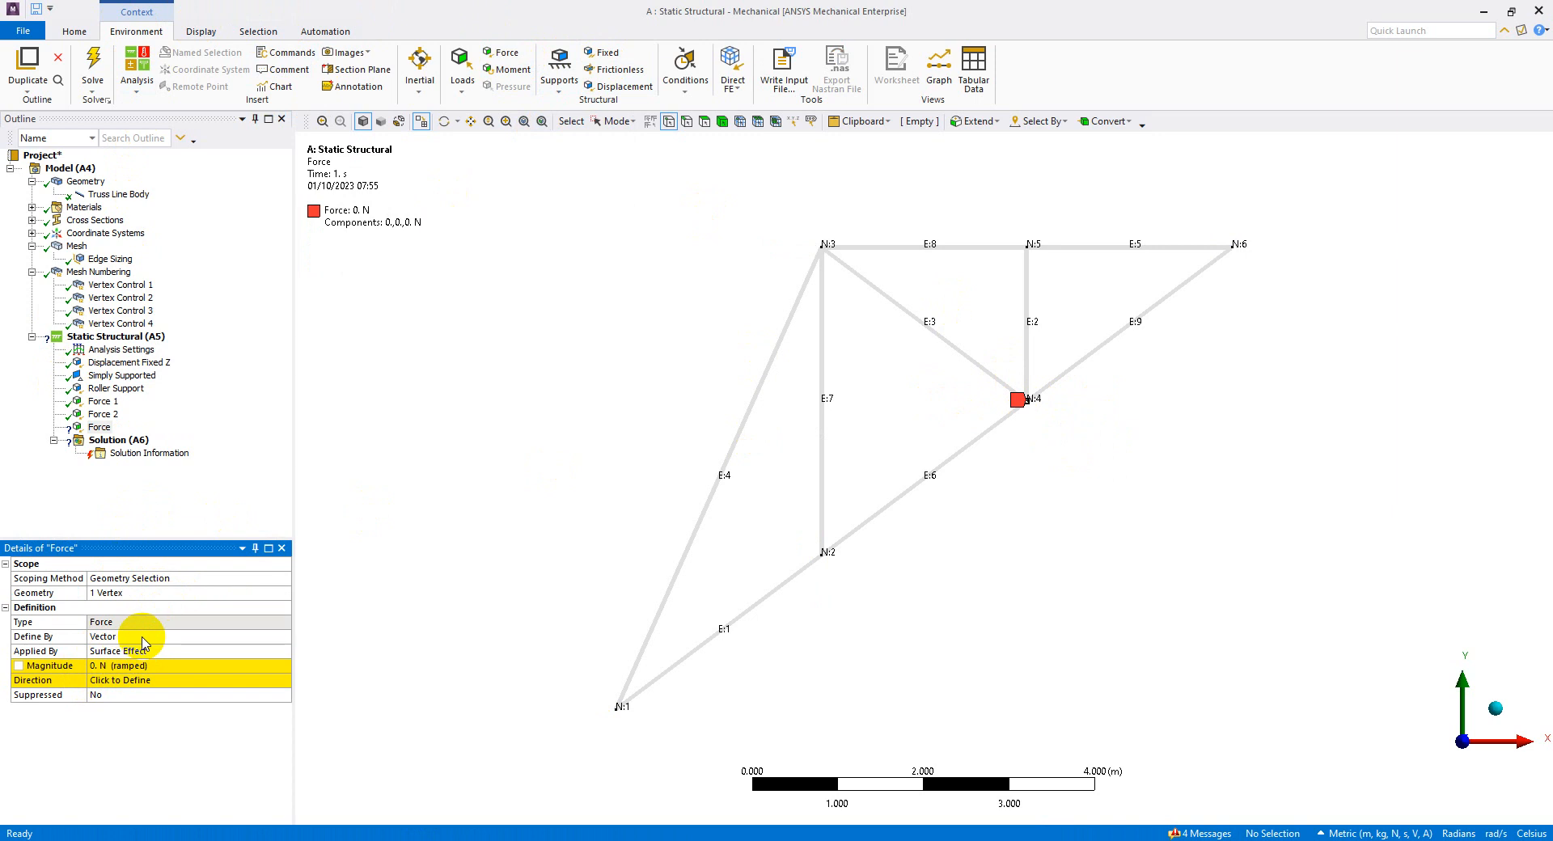
Define the node 4 force by Components and set its Y component to -10e3 N
left_click(128, 640)
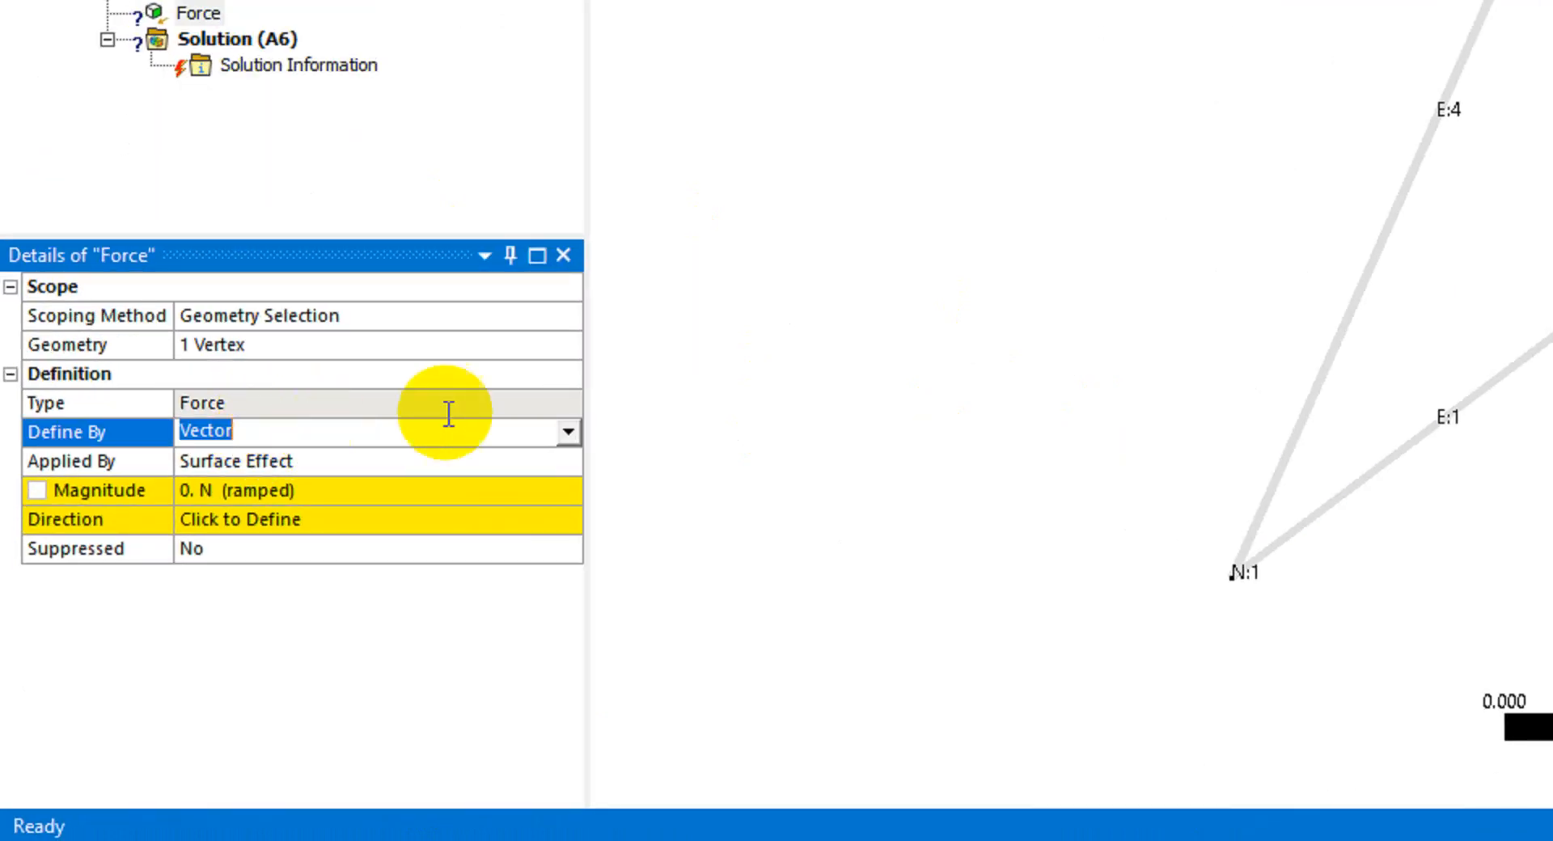
left_click(568, 431)
left_click(528, 450)
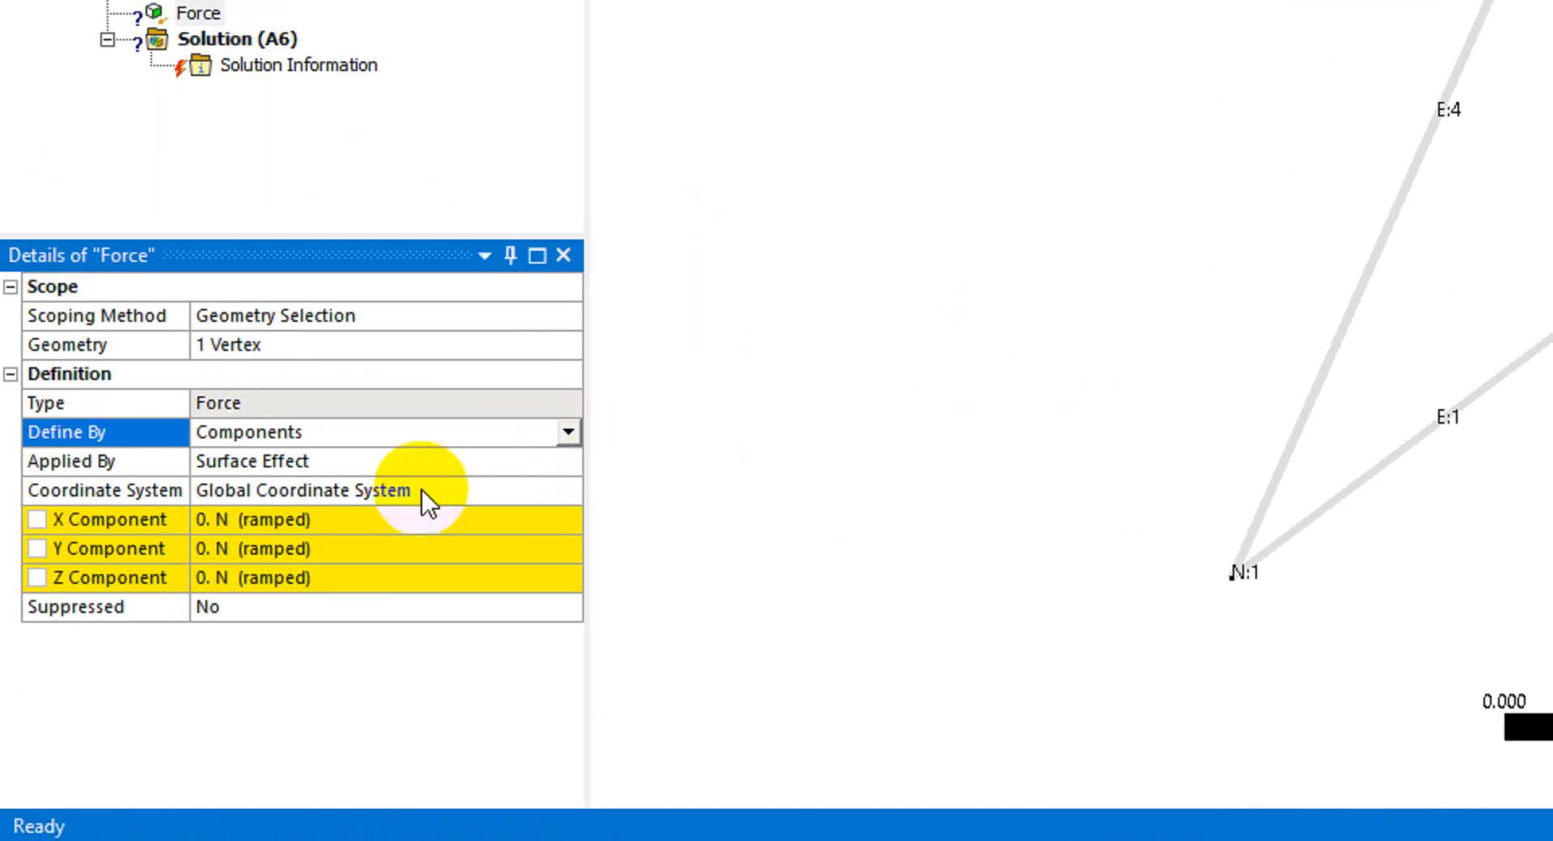
left_click(279, 557)
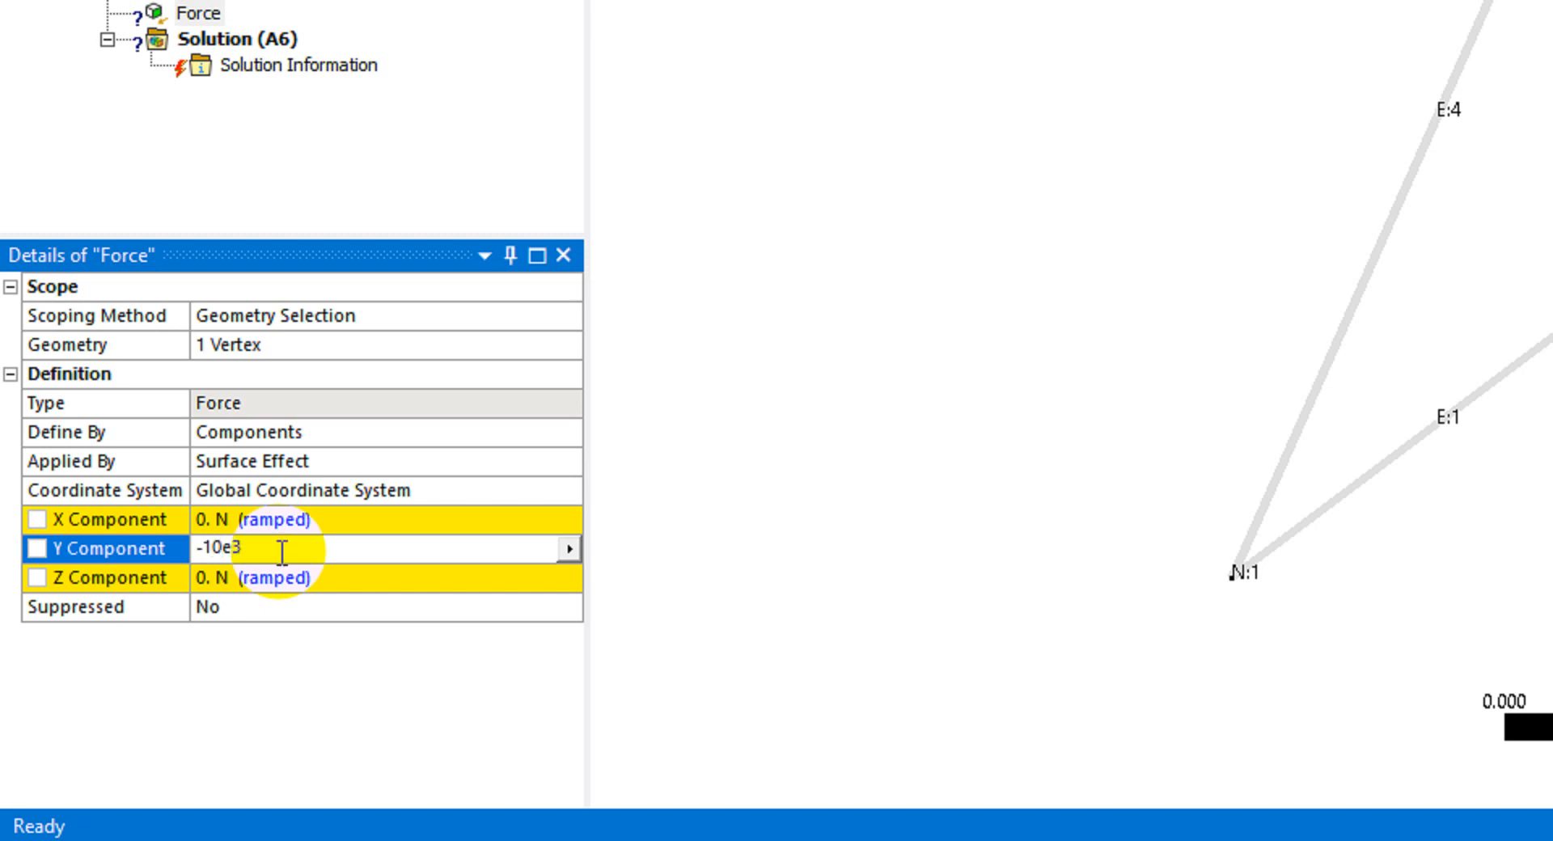
key("Return")
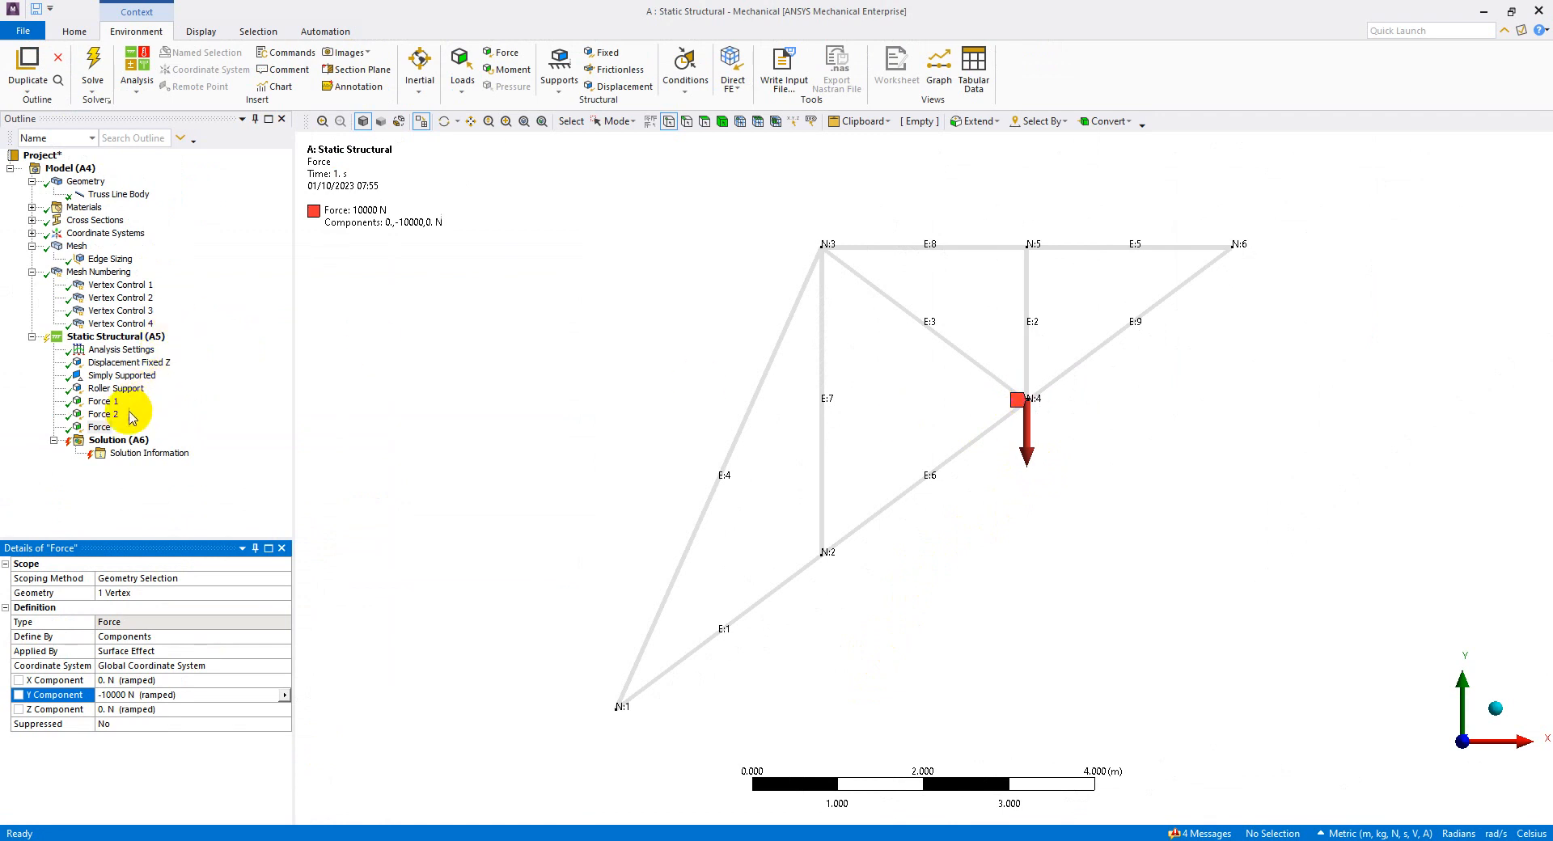
Rename the node 4 force as Force 3, and select Force 1 through Force 3 together to review the applied loads
left_click(101, 428)
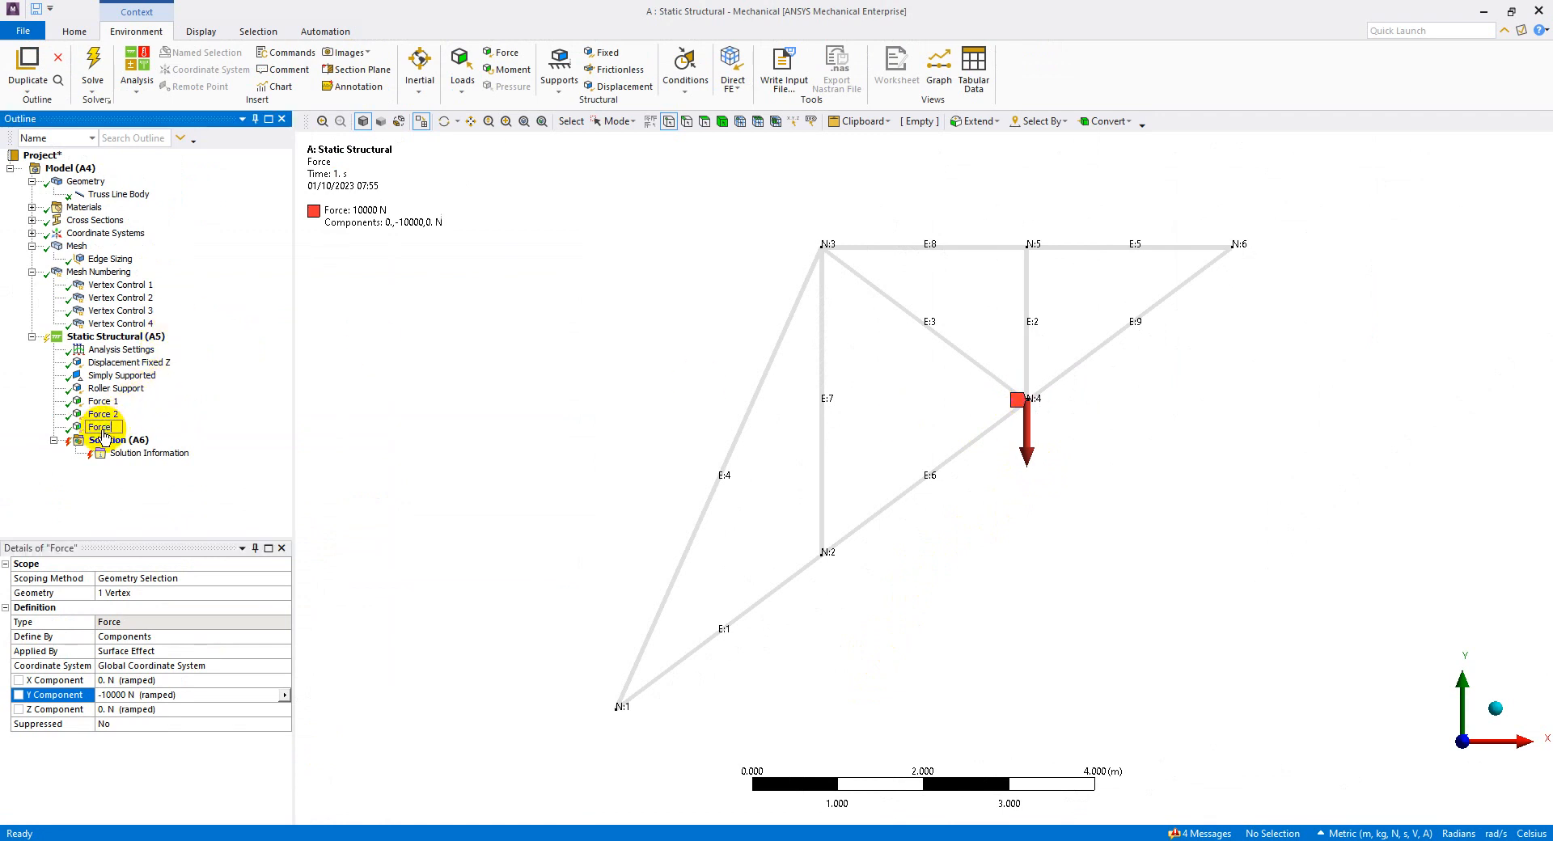
type("3")
key("Return")
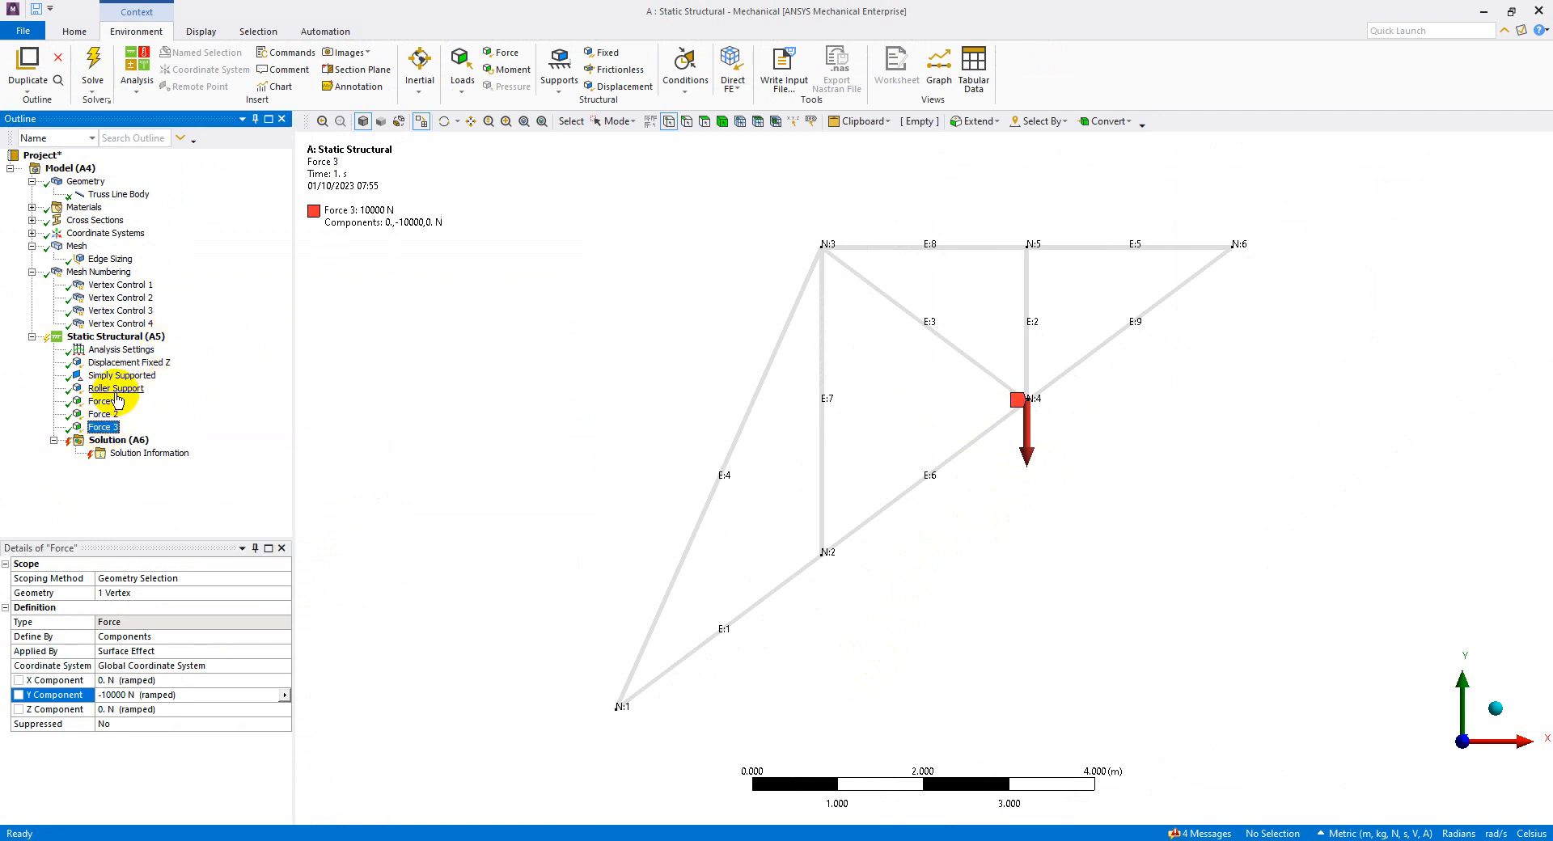
left_click(102, 402)
left_click(104, 428, "shift")
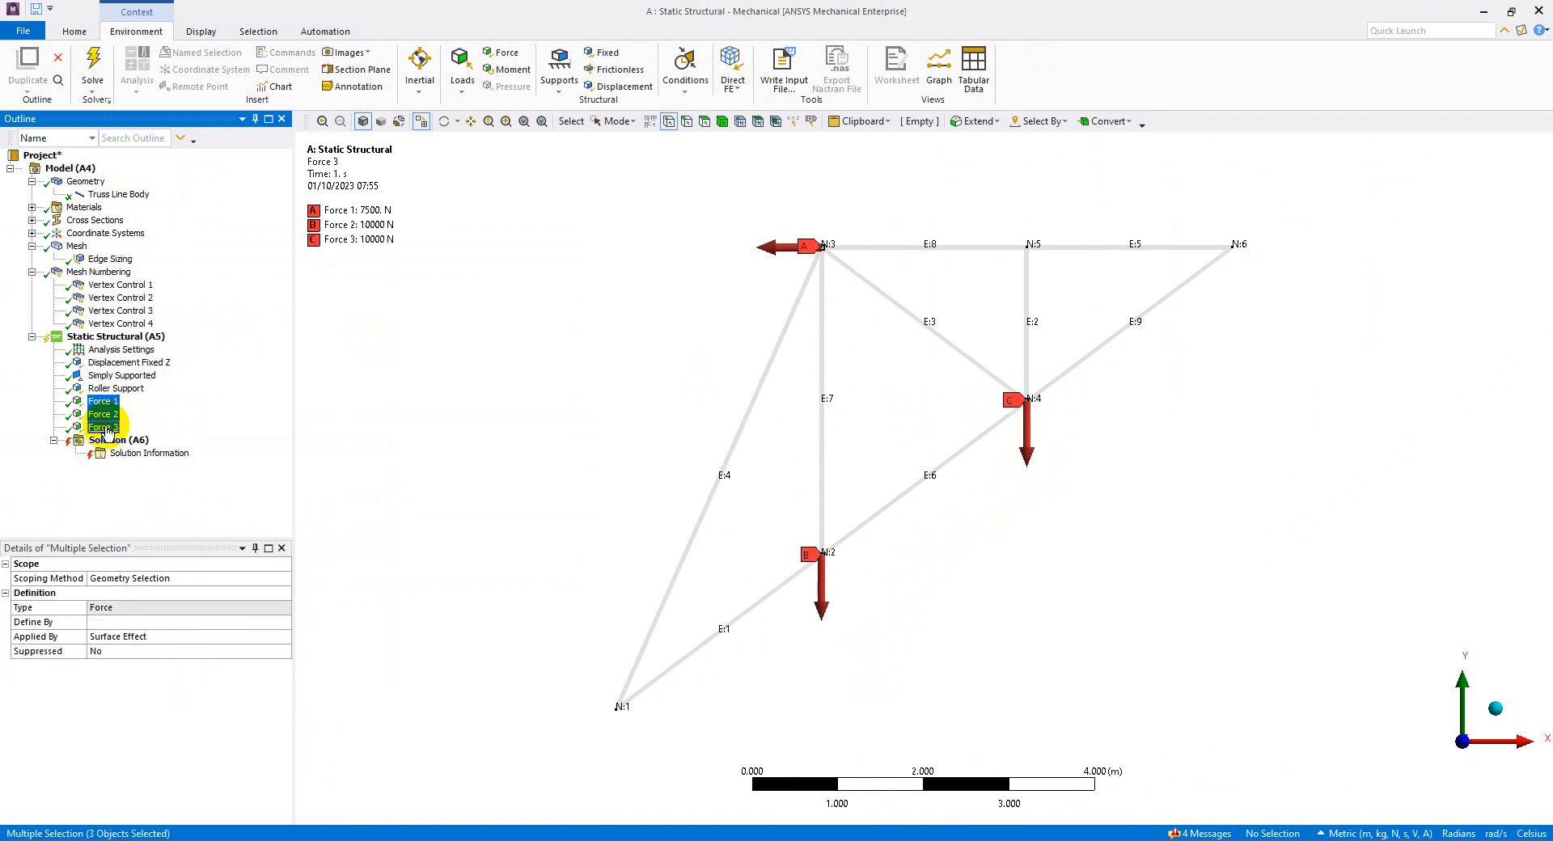